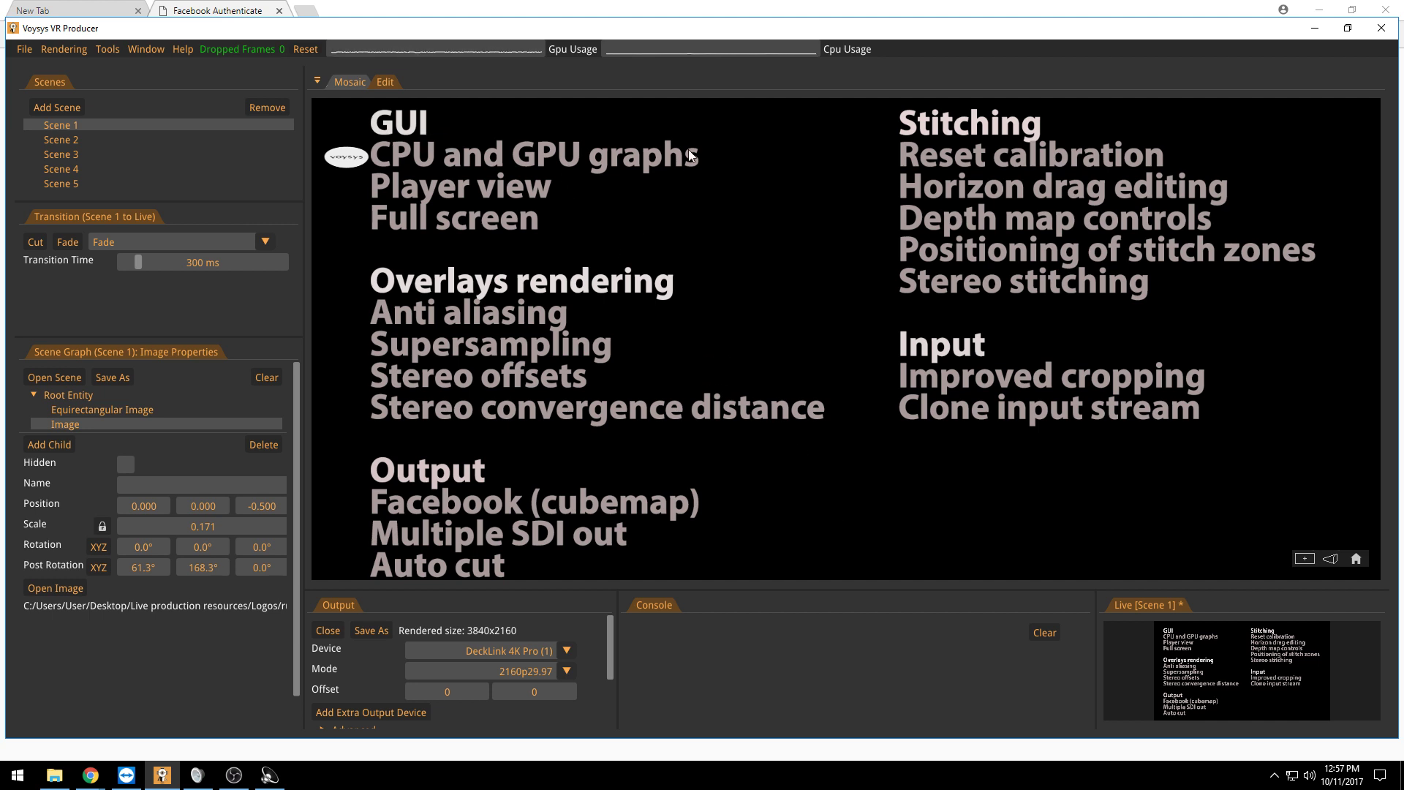
Tilt the Scene 1 logo down by changing Post Rotation X from 61.3° to 51.5°.
mouse_move(680, 56)
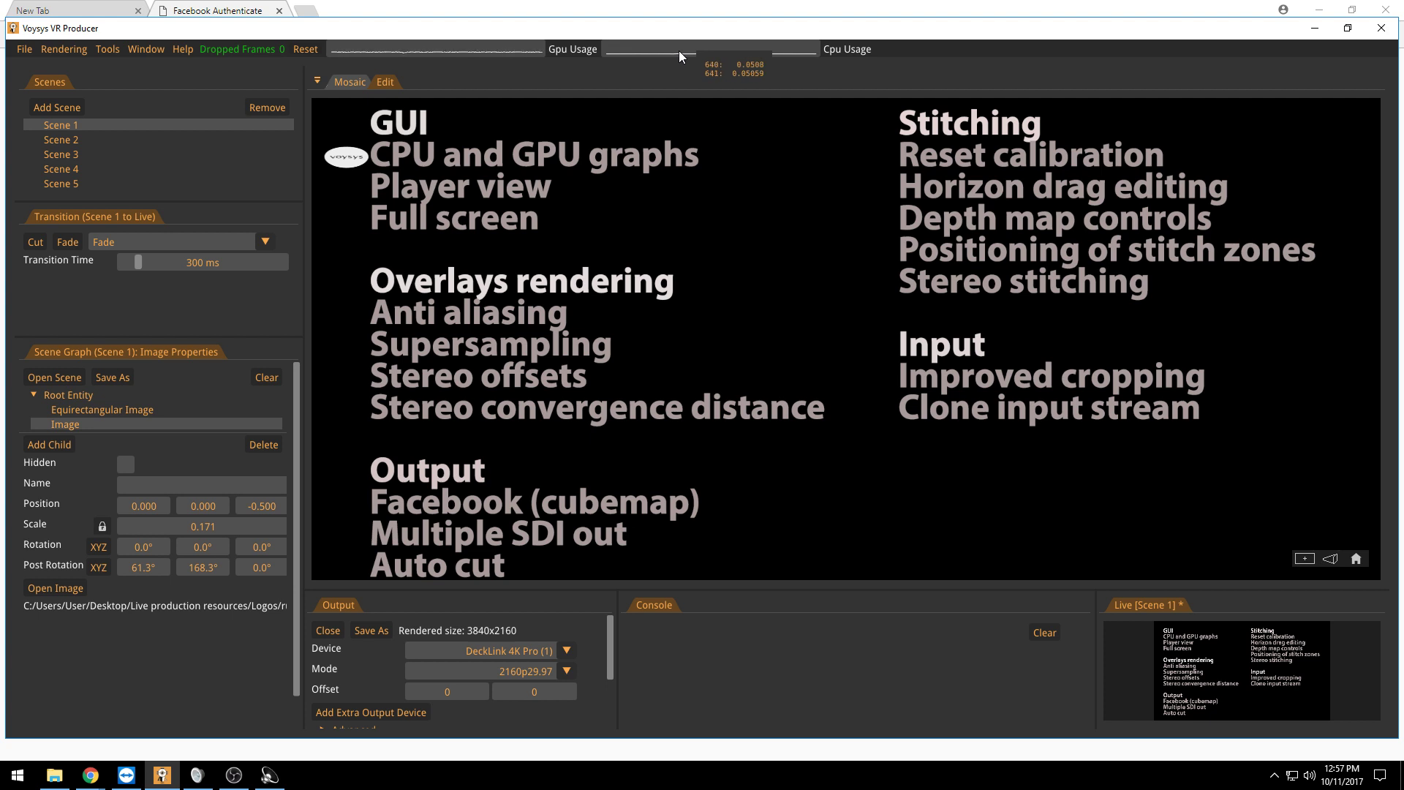
mouse_move(464, 57)
left_click_drag(144, 567, 87, 571)
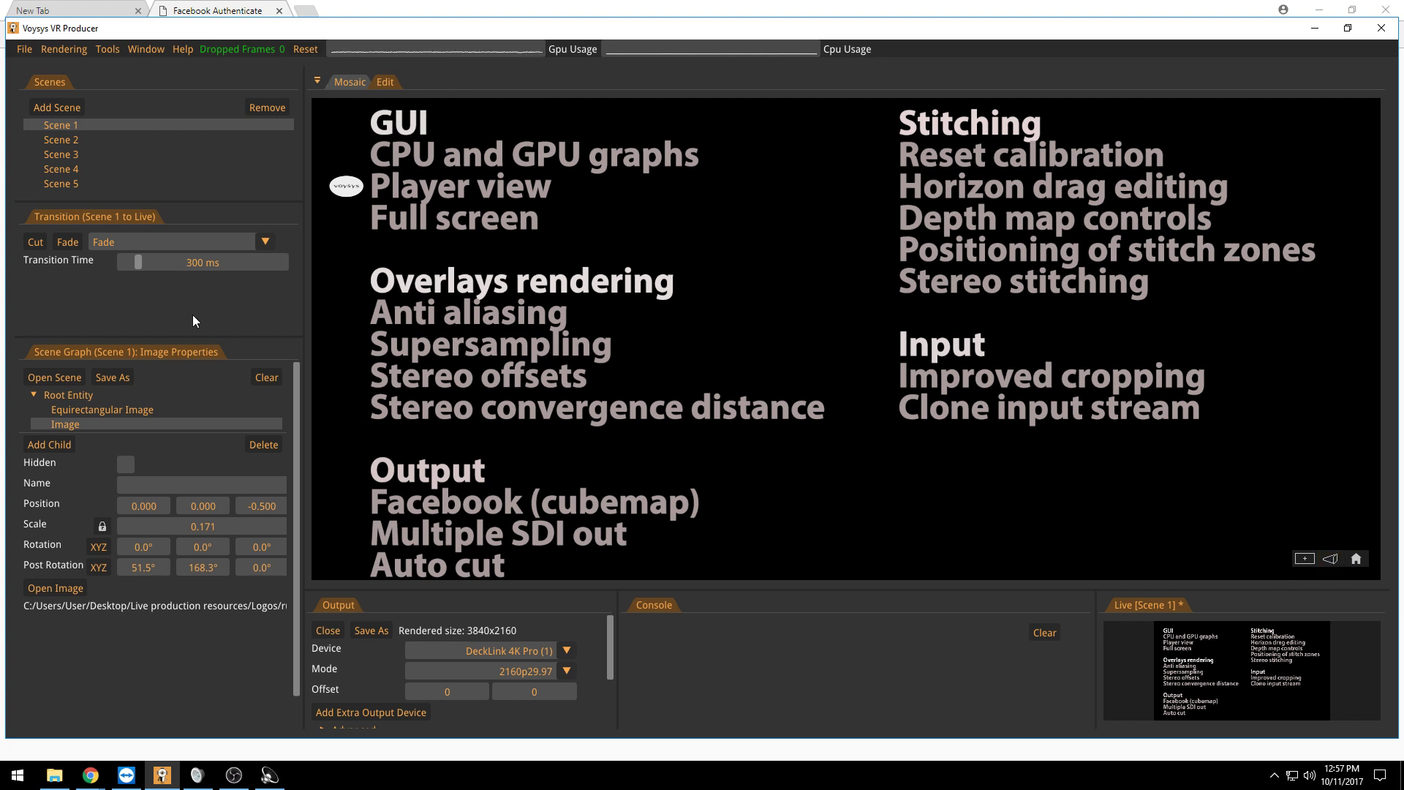
left_click(62, 155)
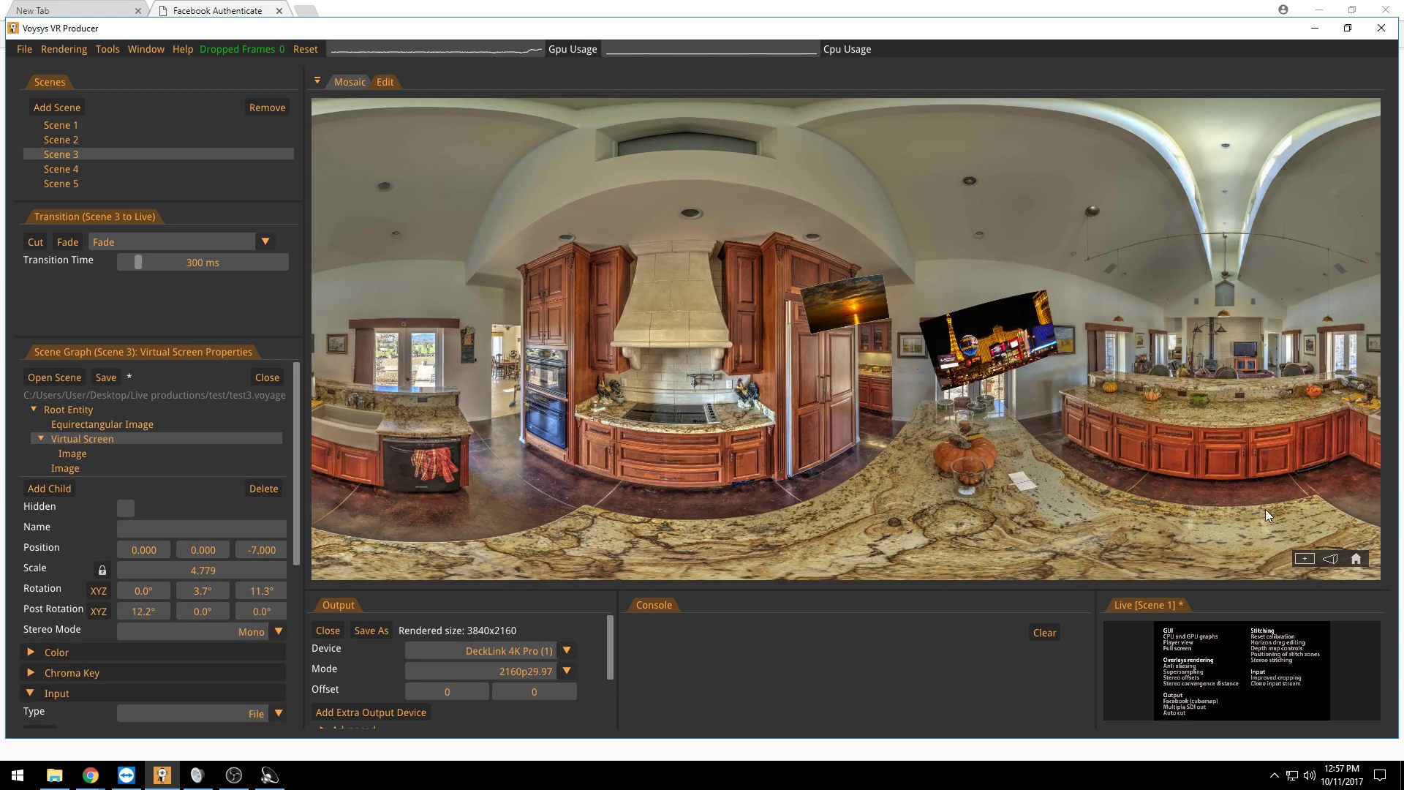
left_click(1331, 557)
left_click_drag(881, 422, 916, 346)
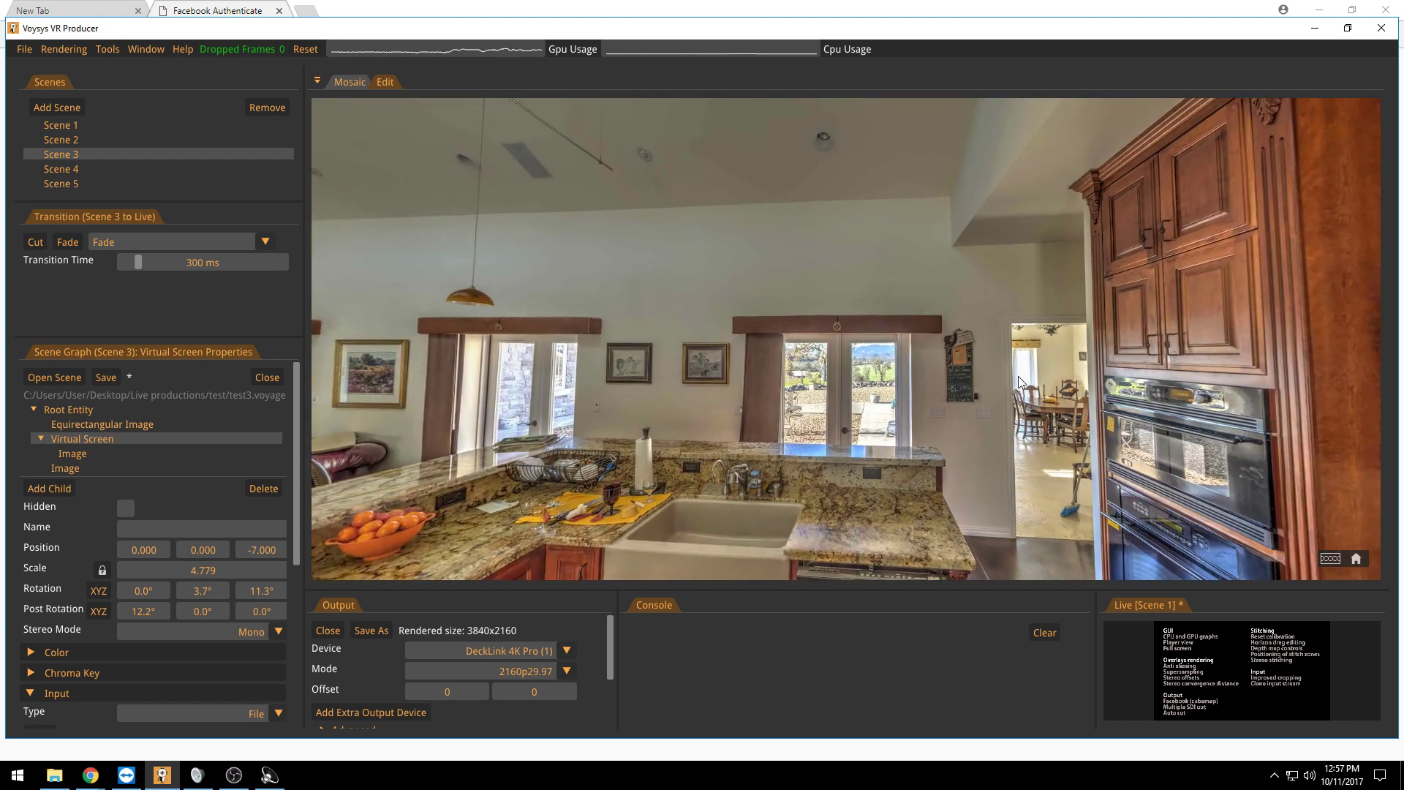
left_click_drag(1012, 376, 908, 408)
left_click(1329, 556)
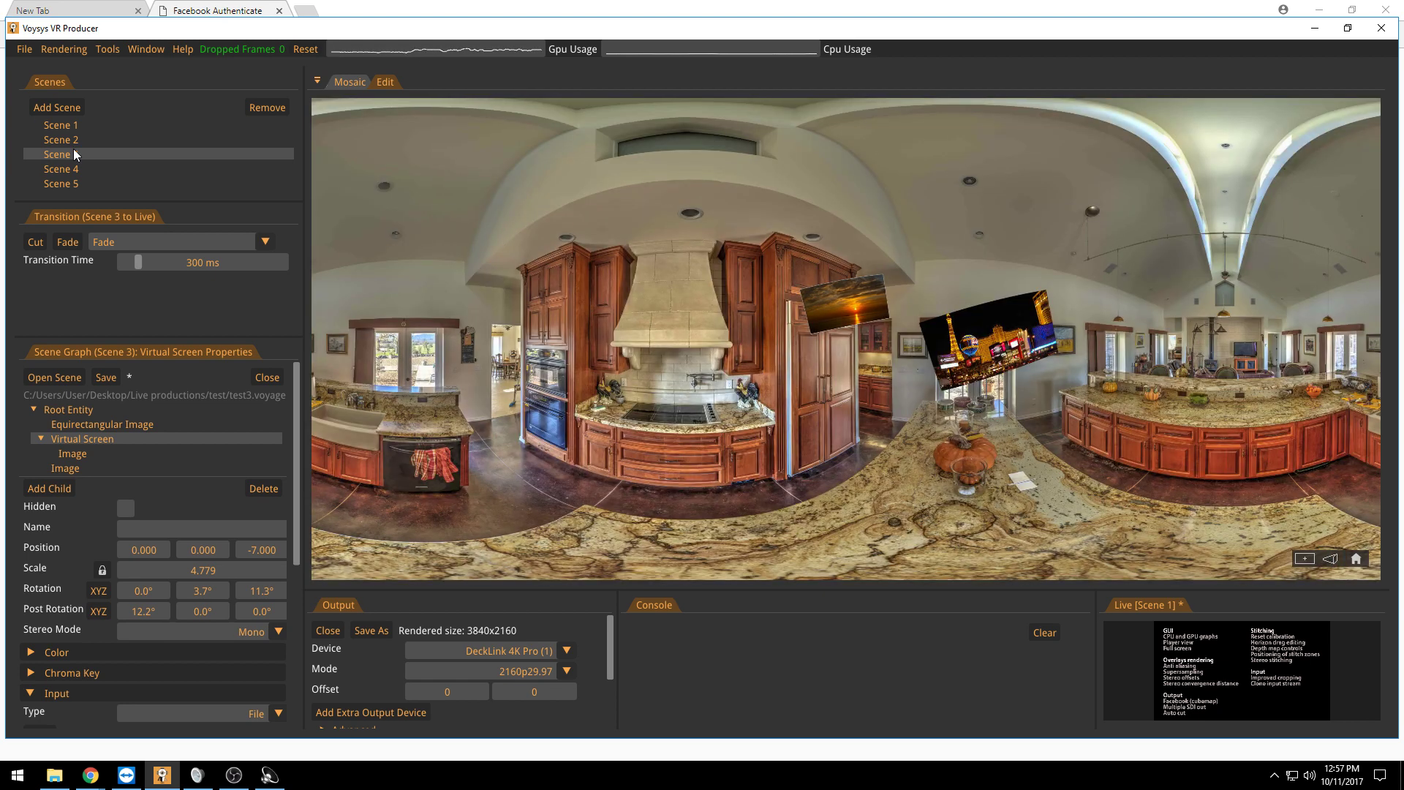
In Scene 1, tilt the logo to about 40° and set Window Mode to Fullscreen in Options.
left_click(58, 123)
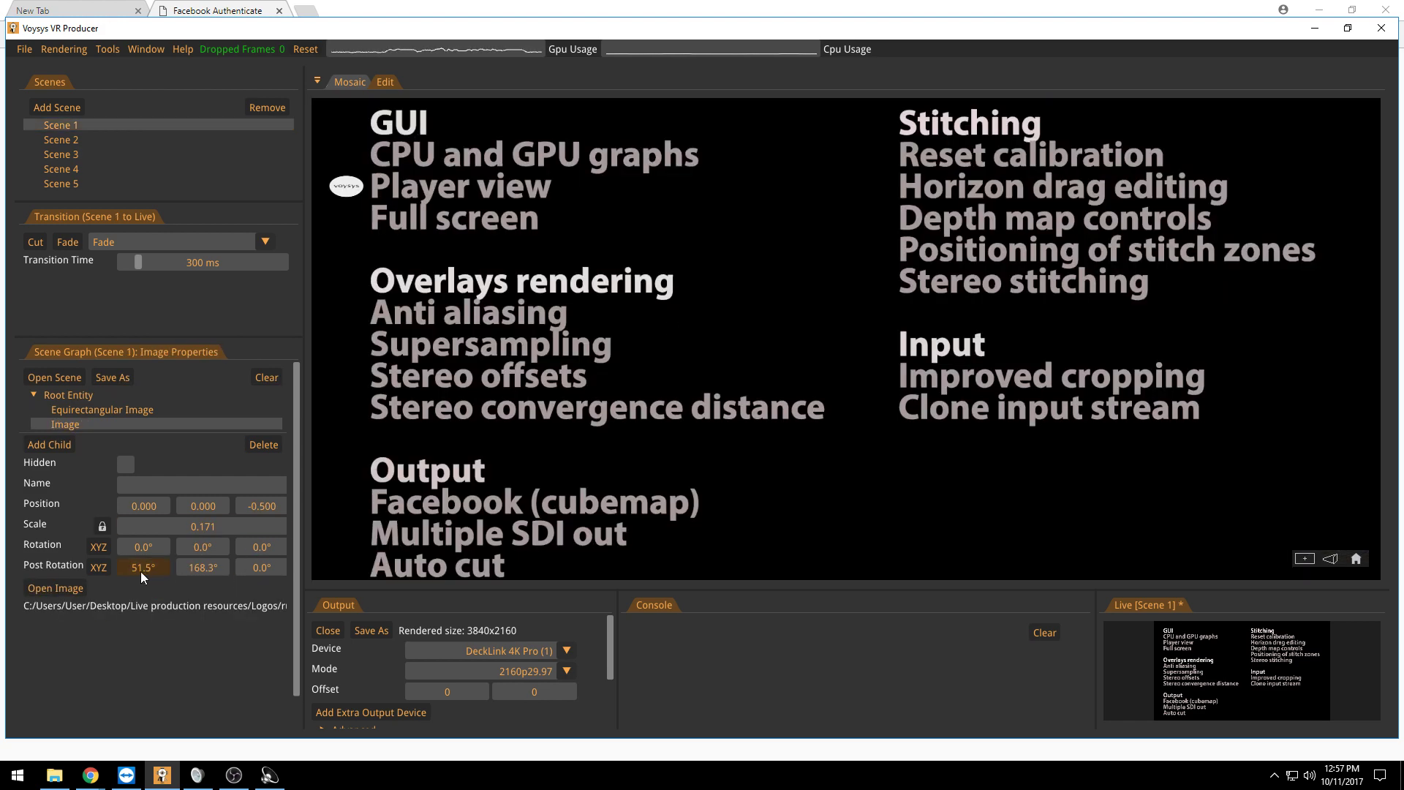
left_click_drag(140, 570, 64, 570)
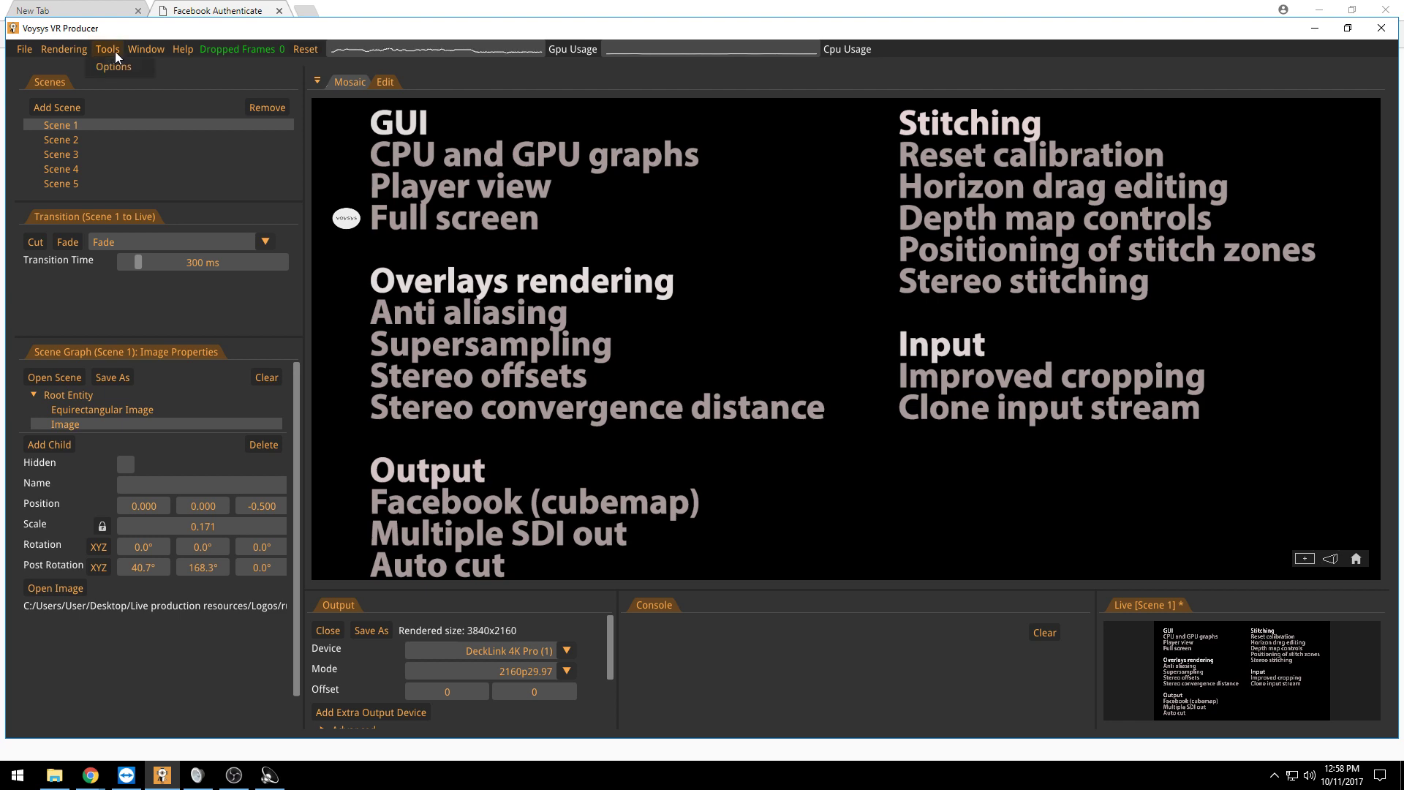
left_click(125, 72)
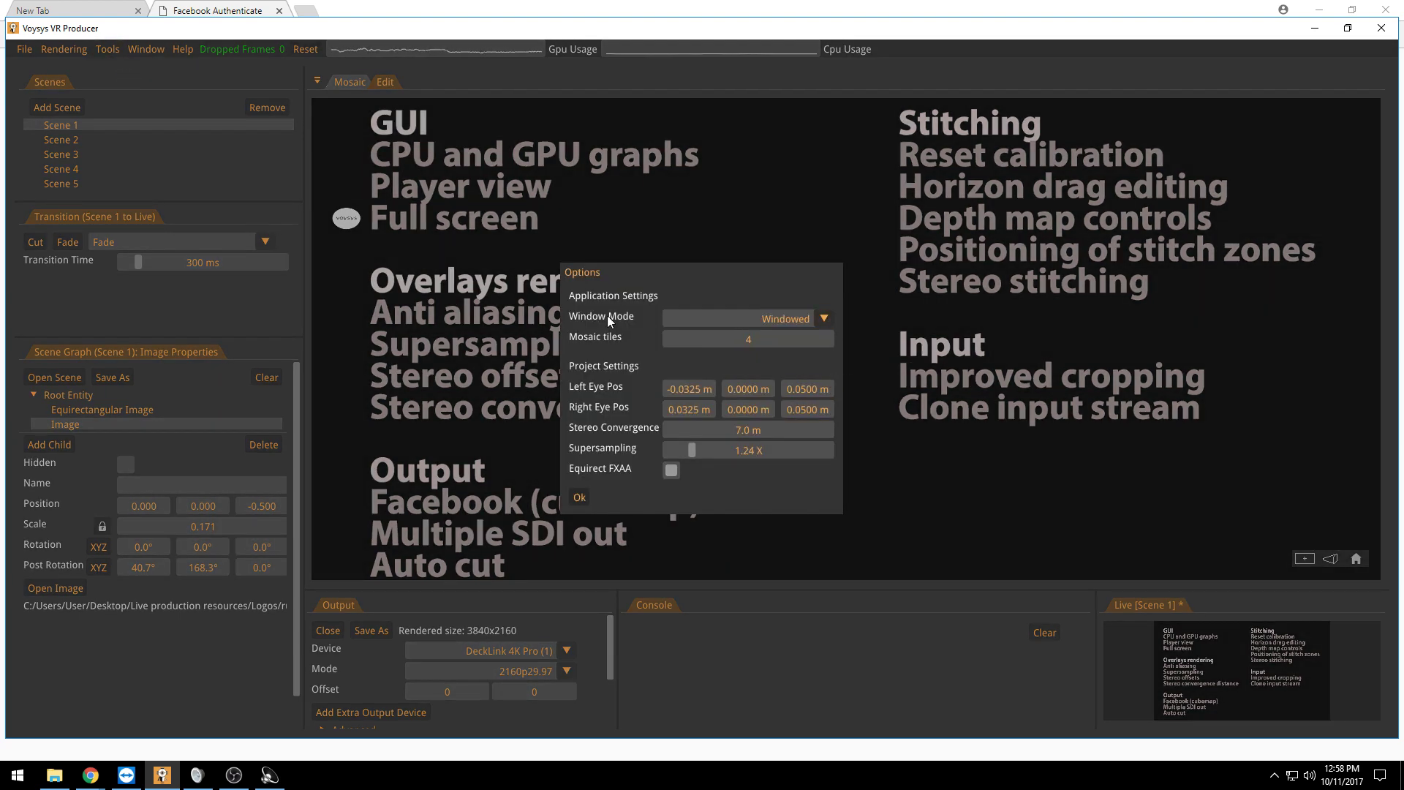
left_click(822, 318)
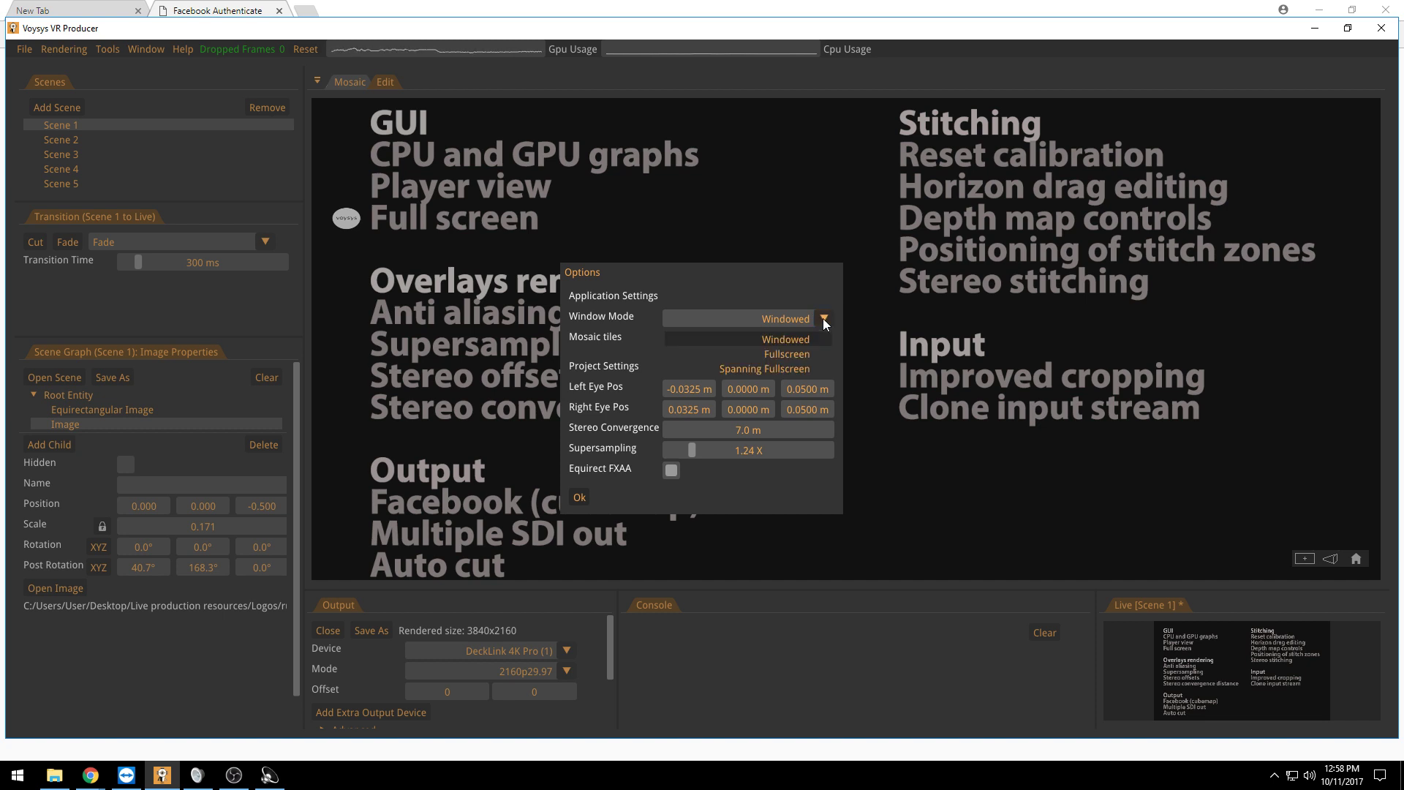
left_click(805, 356)
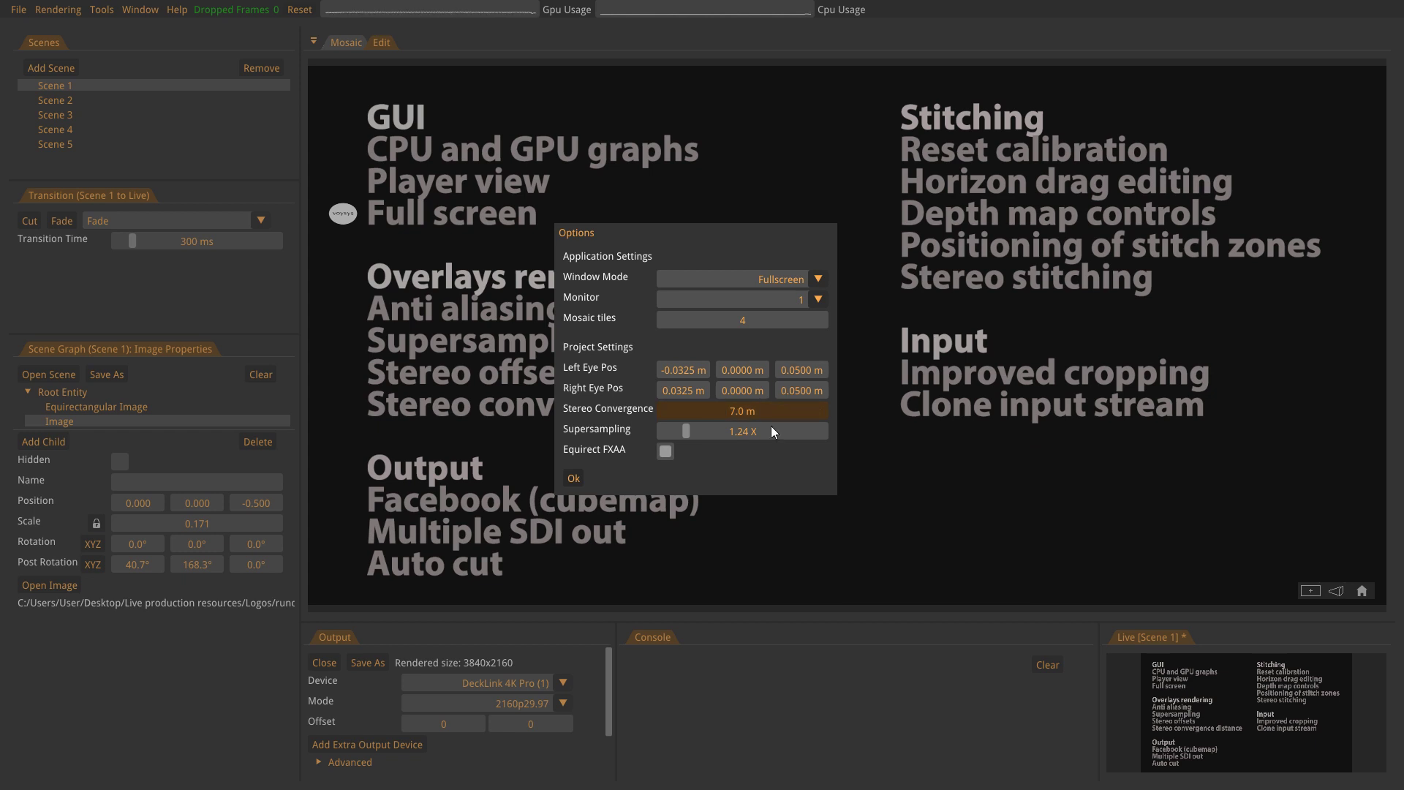
left_click(572, 478)
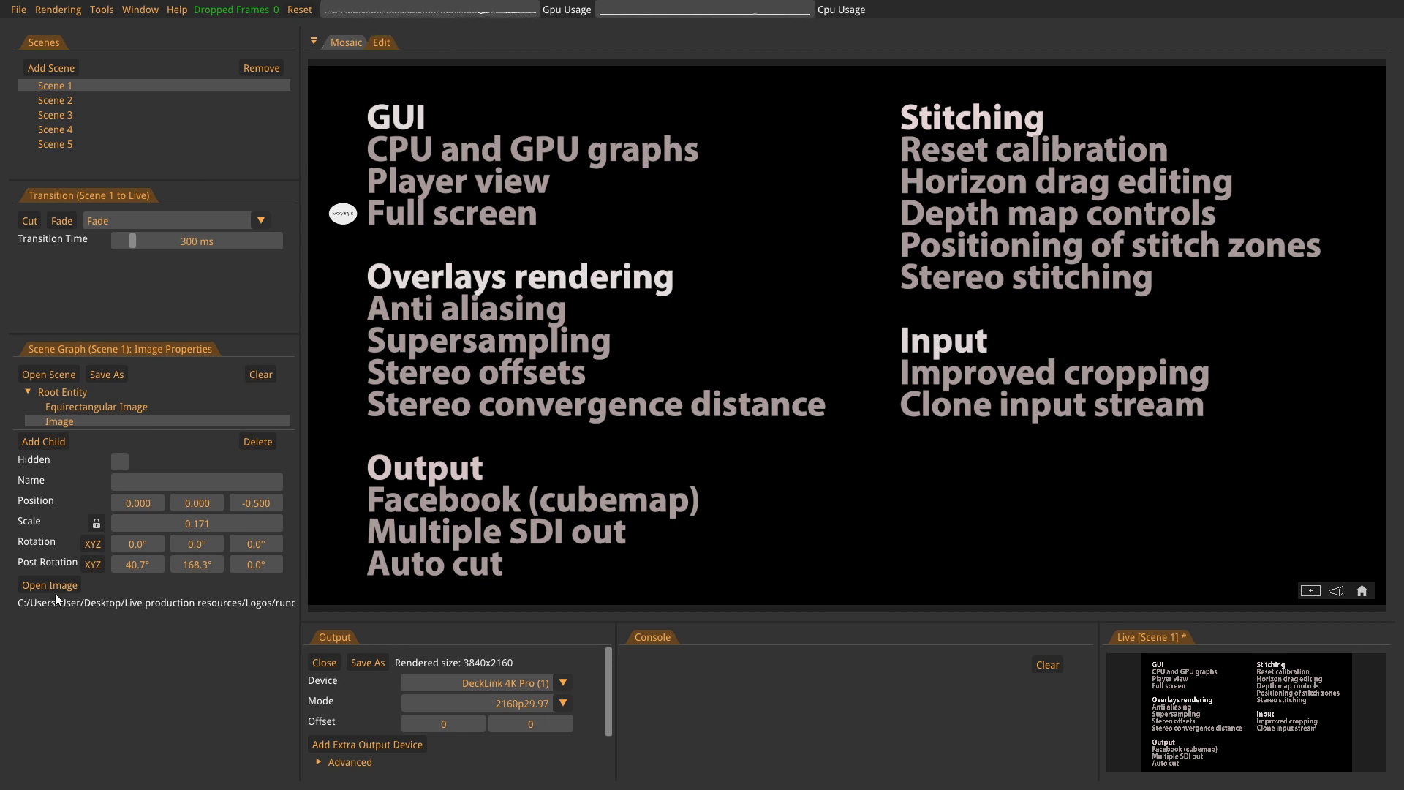
Set the logo's Post Rotation X to -0.8°, then in Scene 3 hide and re-show the frame image.
left_click_drag(121, 567, 1277, 569)
left_click_drag(129, 567, 68, 575)
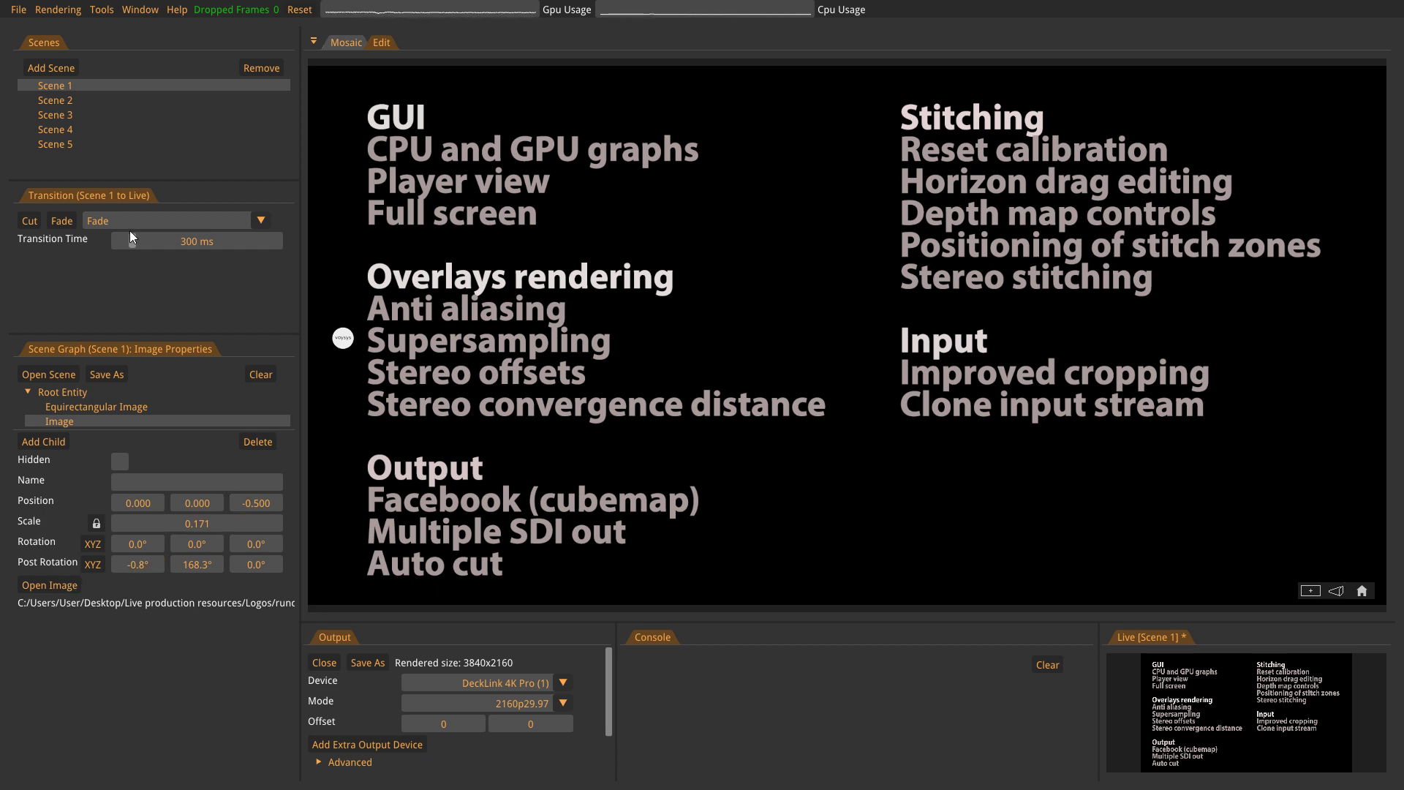
left_click(63, 114)
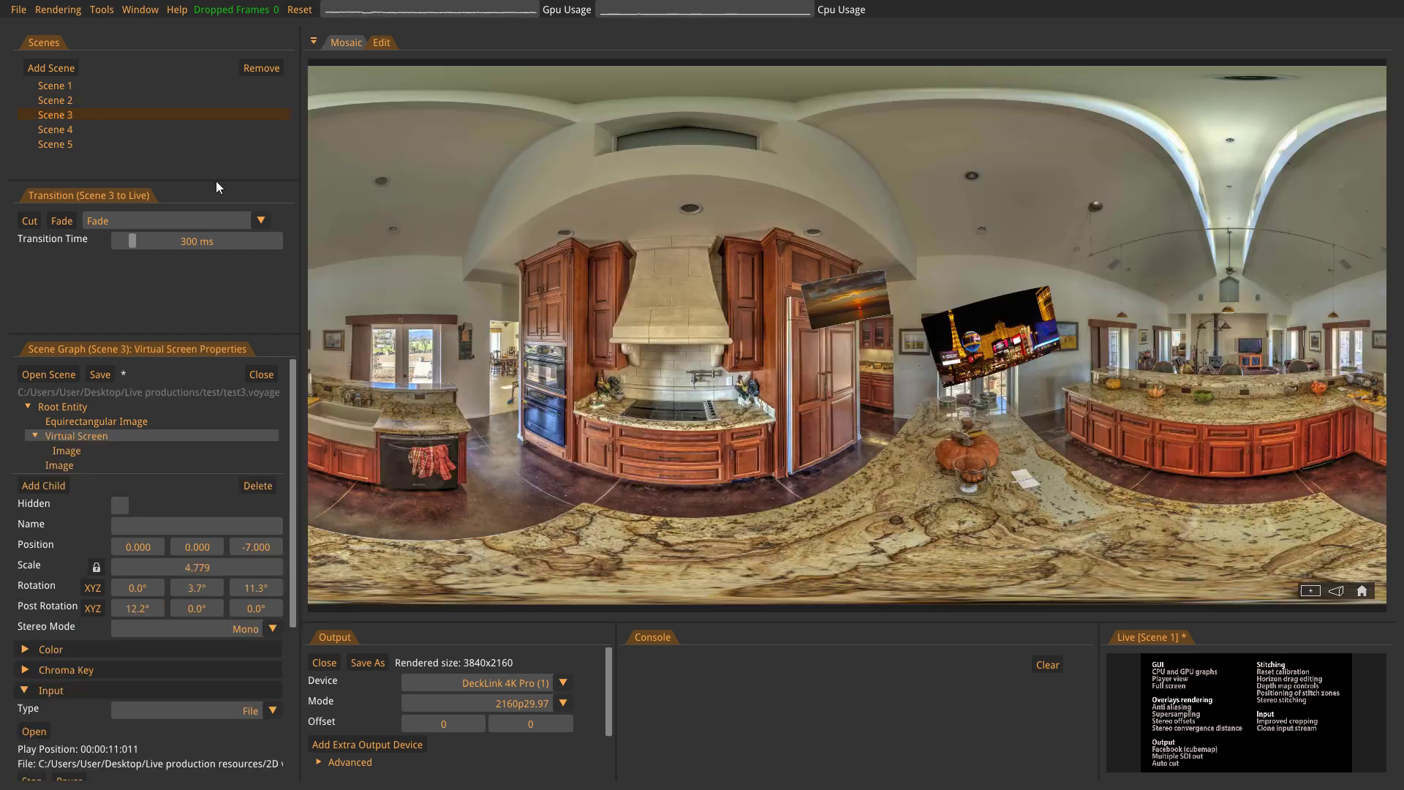
scroll(962, 389, "up", 5)
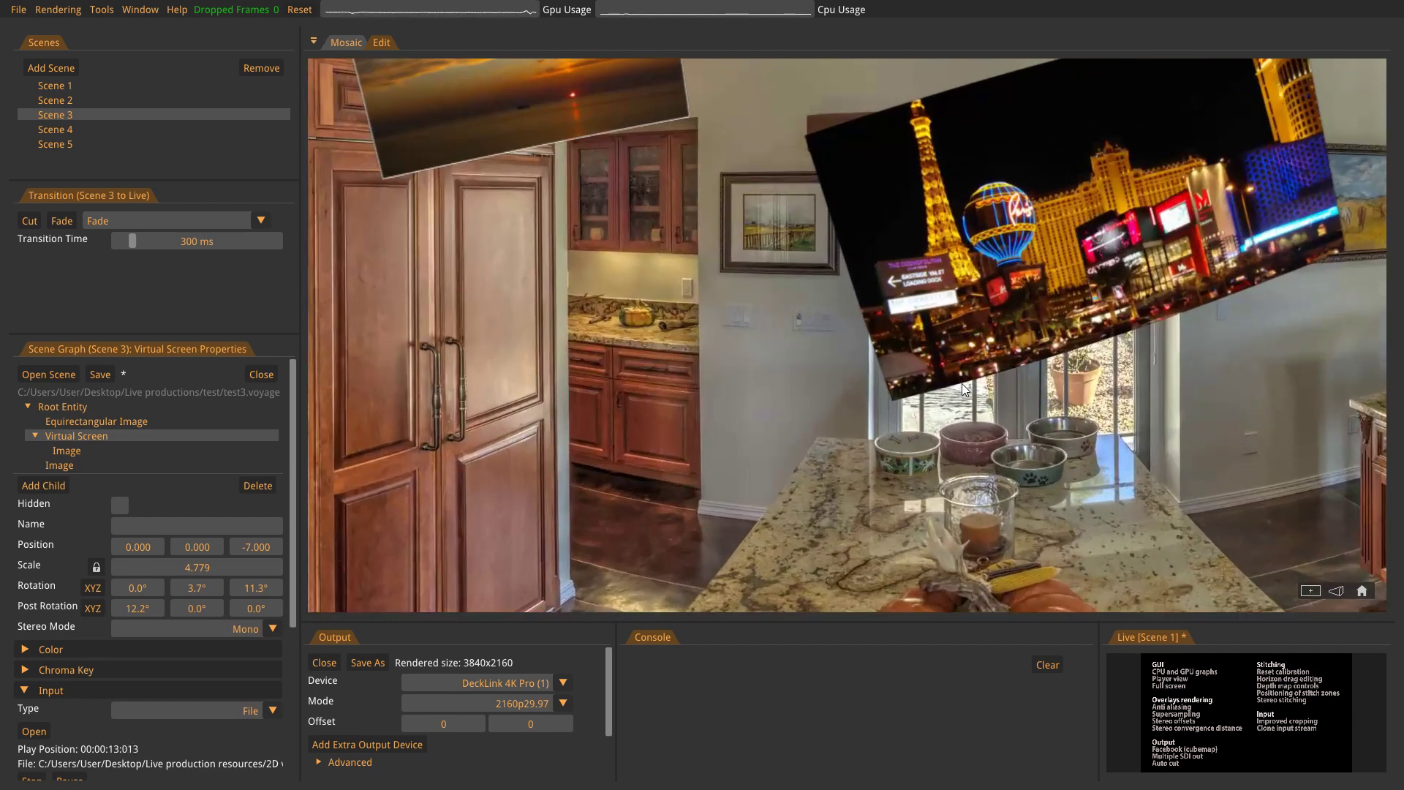
left_click_drag(791, 306, 935, 367)
scroll(814, 260, "up", 2)
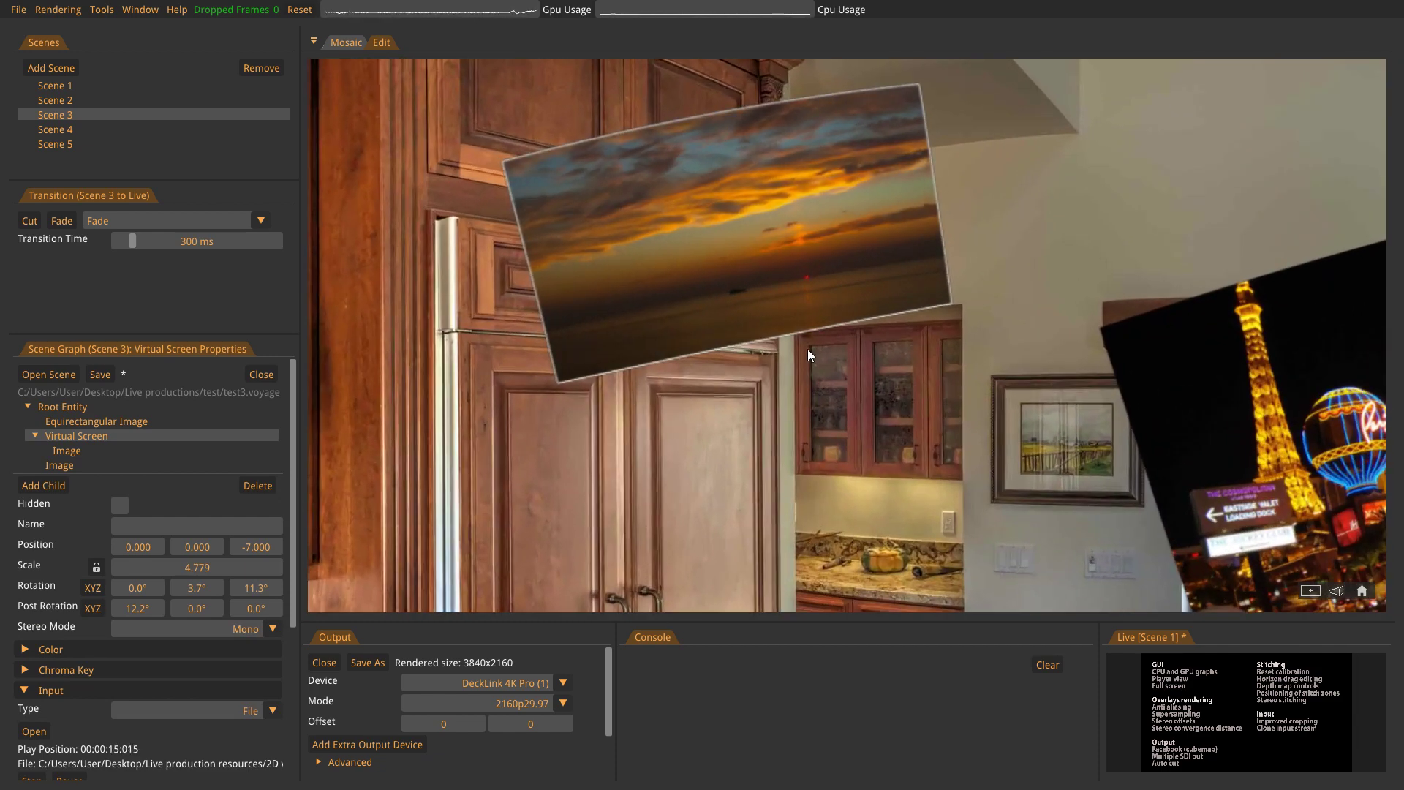
scroll(903, 440, "up", 3)
scroll(757, 353, "up", 2)
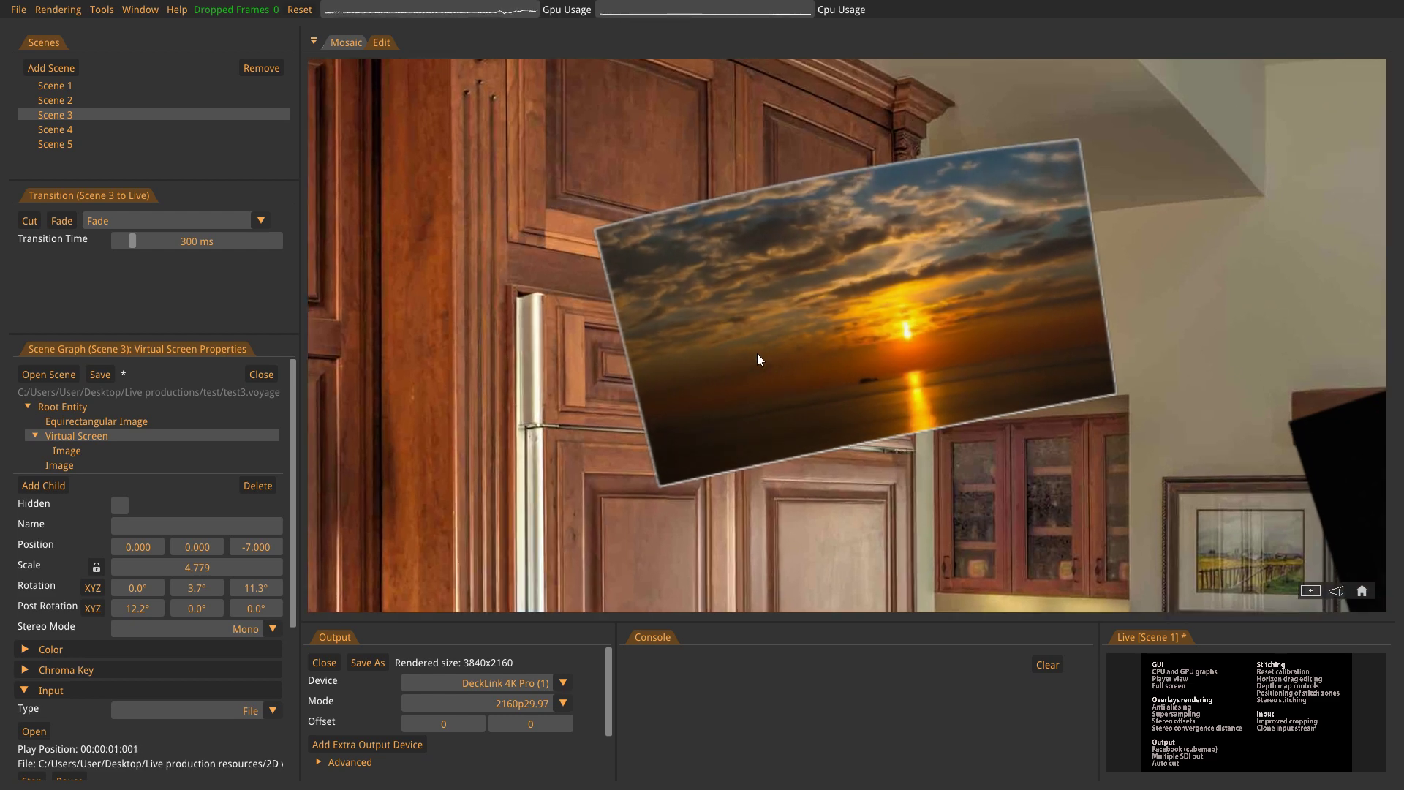
left_click(76, 451)
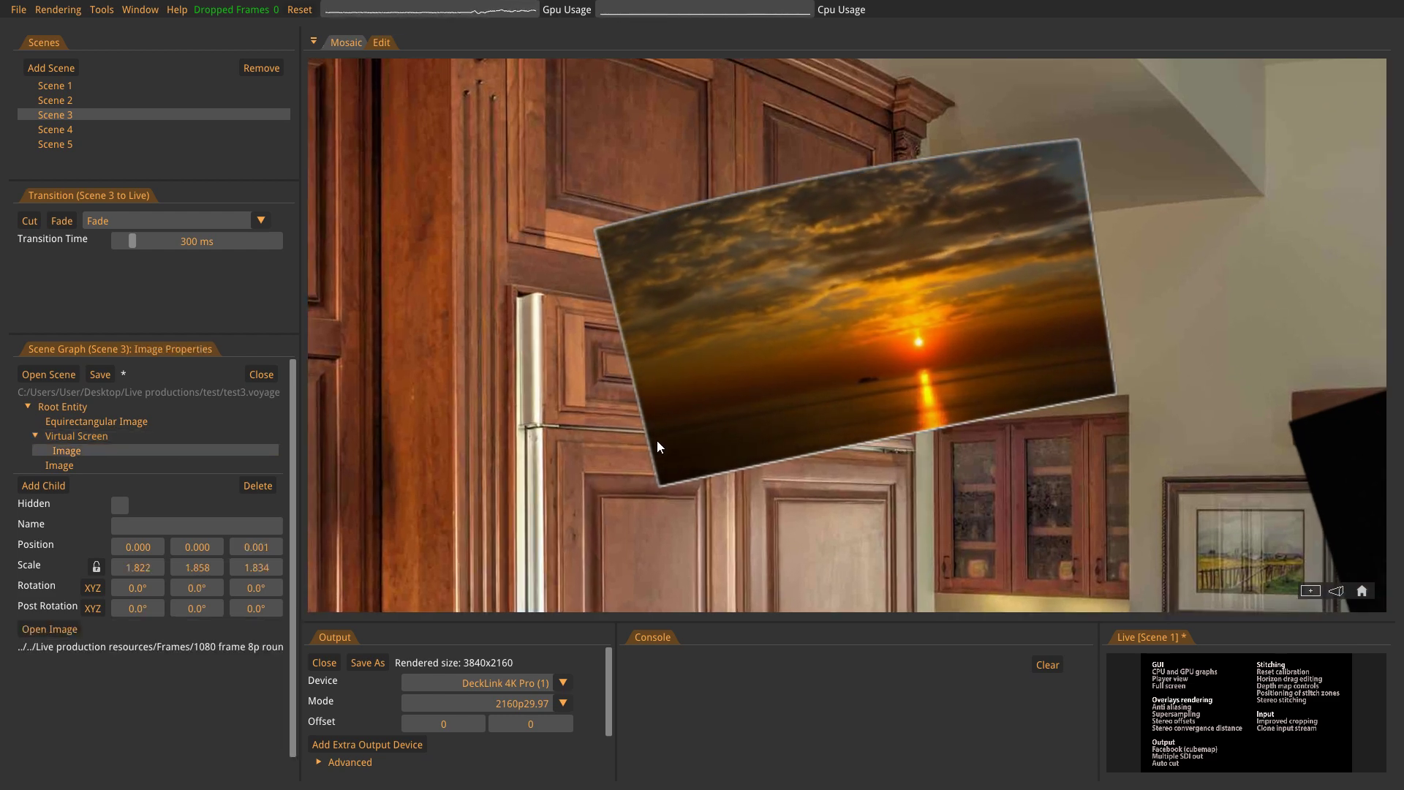
left_click(120, 504)
left_click(119, 504)
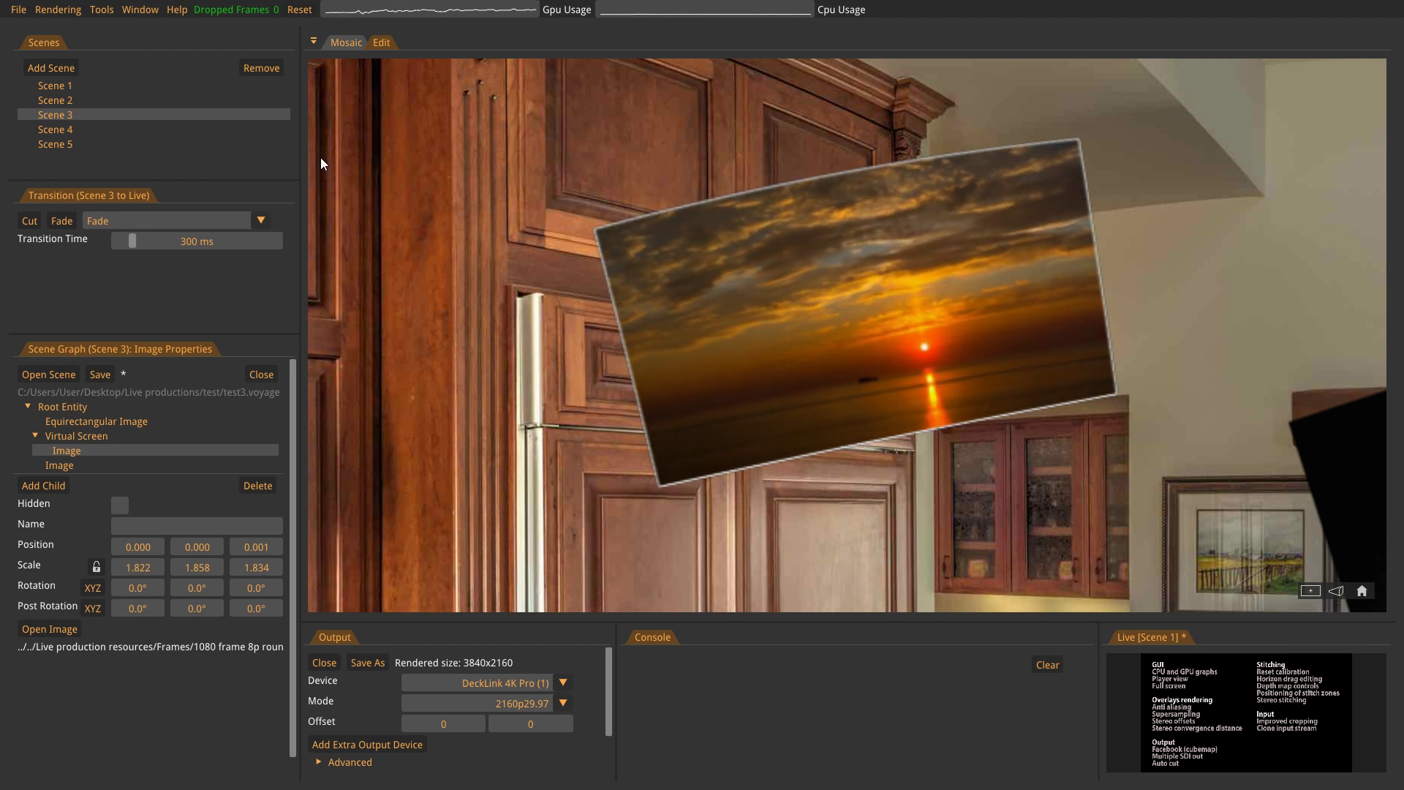
Raise the Supersampling factor in Options to load the GPU.
left_click(102, 12)
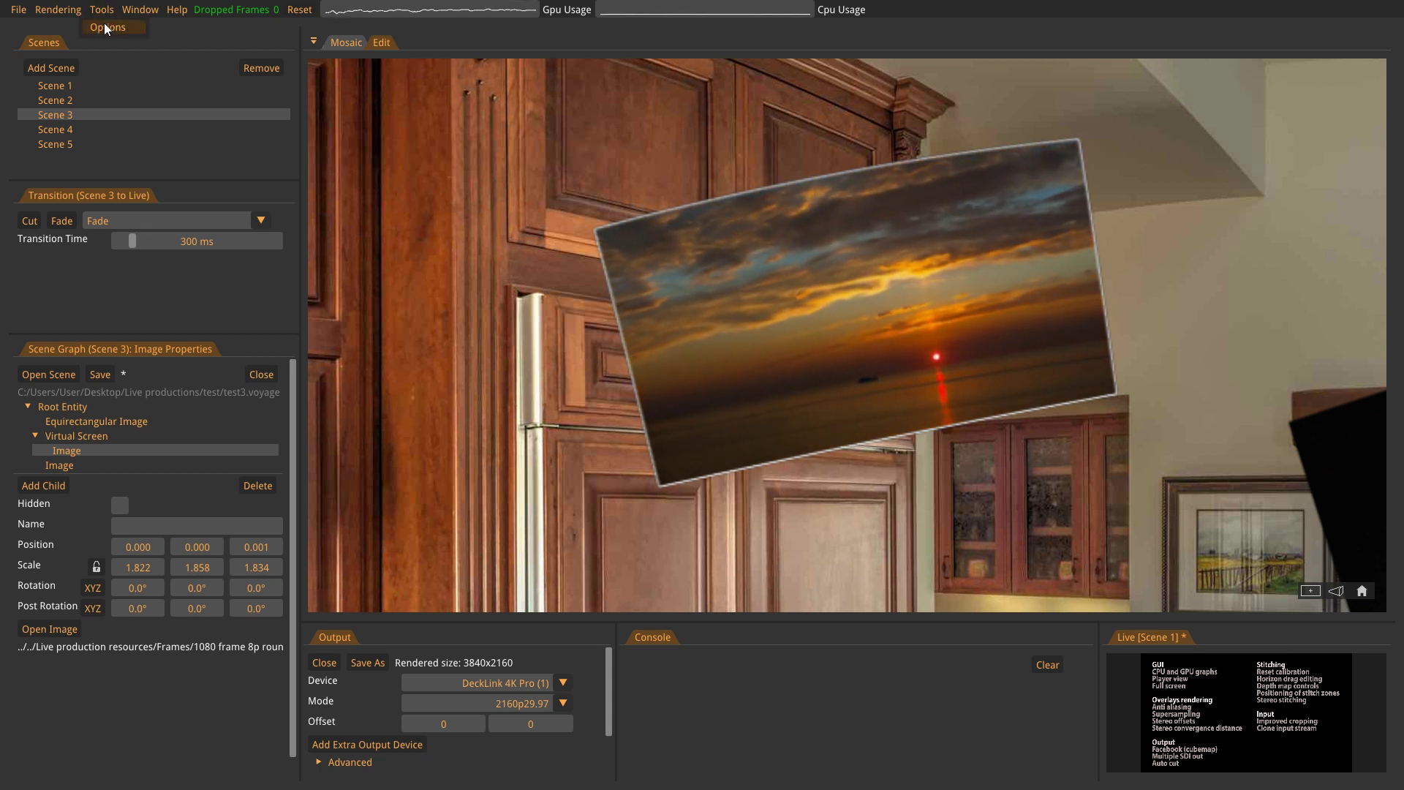
left_click(105, 26)
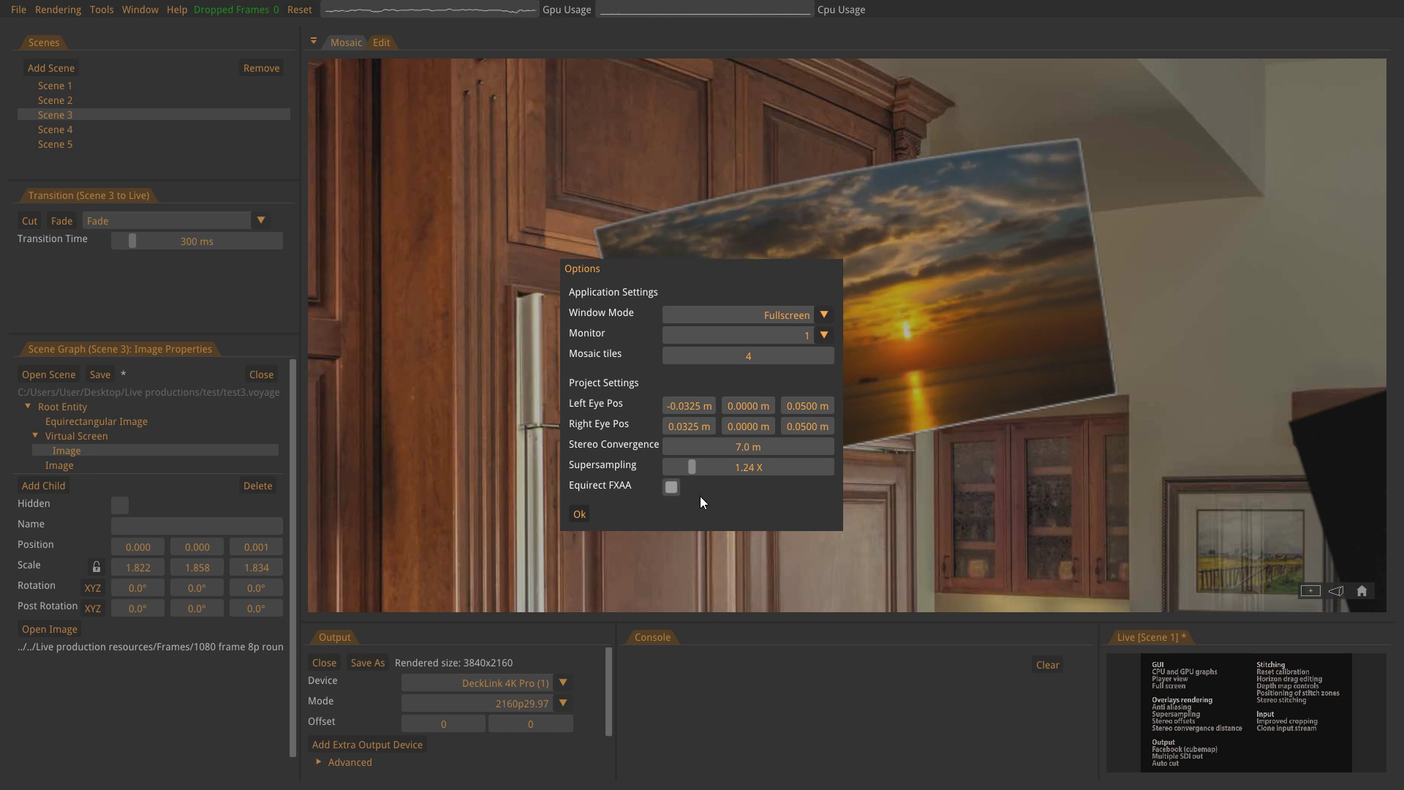
left_click_drag(691, 468, 719, 471)
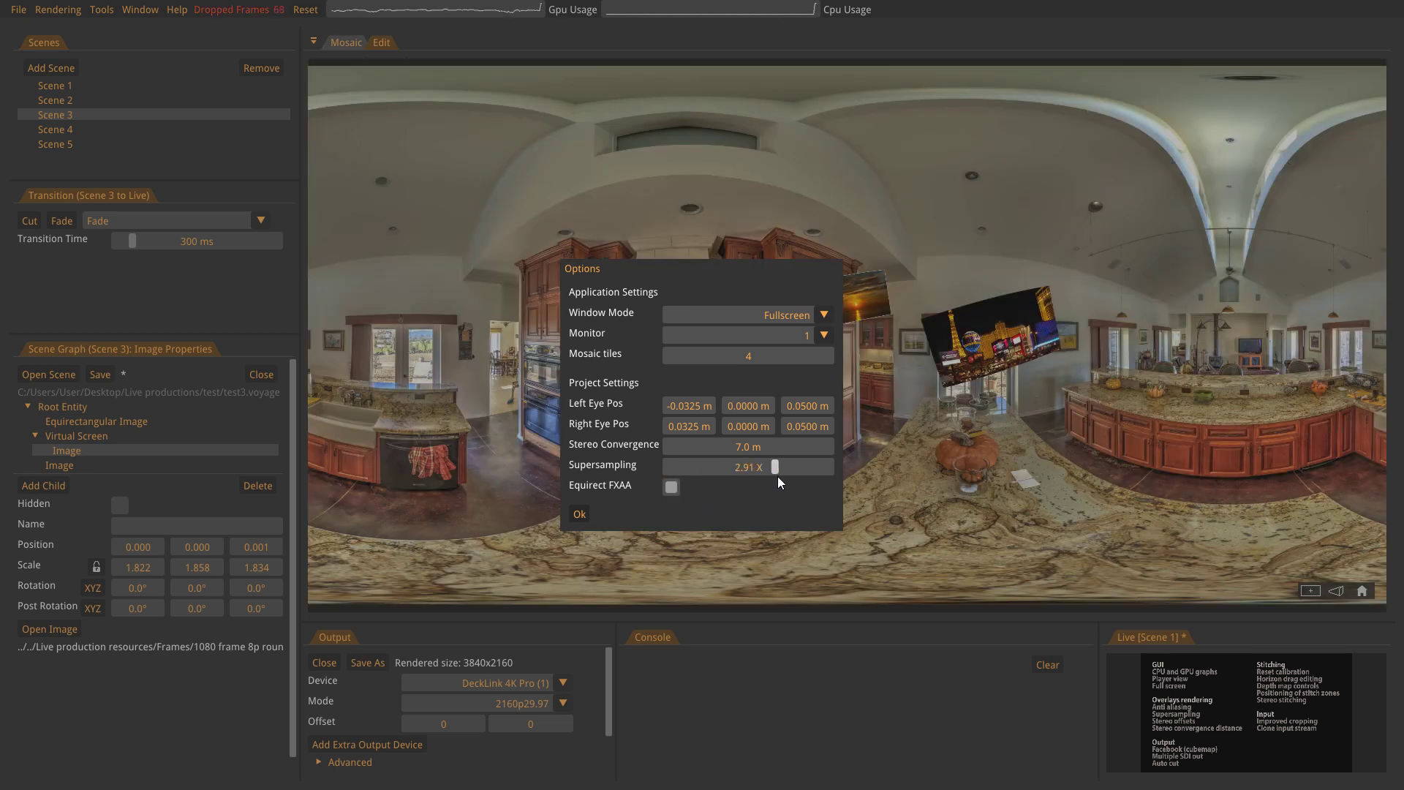
left_click(583, 516)
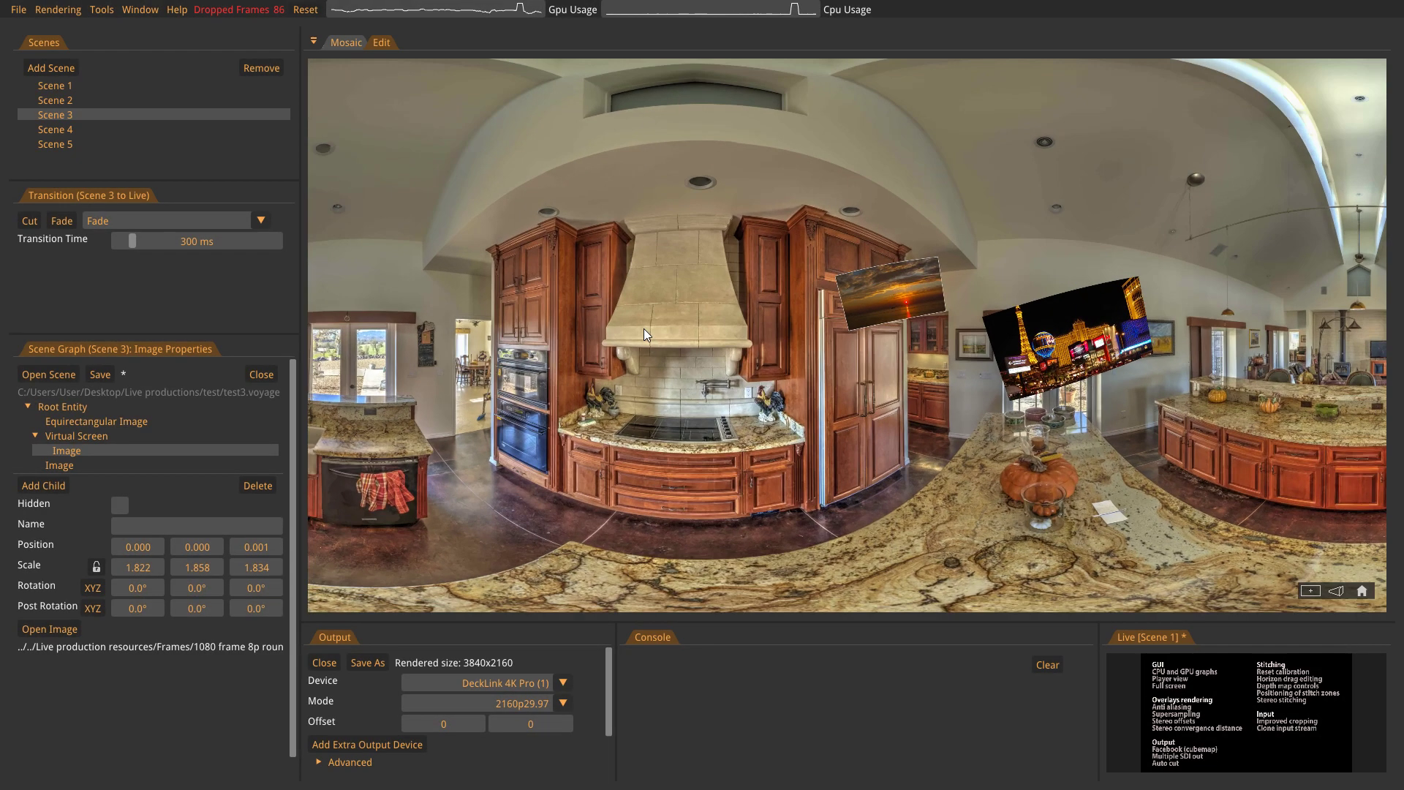
Zoom and orbit the viewport in on the white-framed sunset screen beside the wooden cabinets.
scroll(644, 328, "up", 3)
scroll(684, 414, "up", 3)
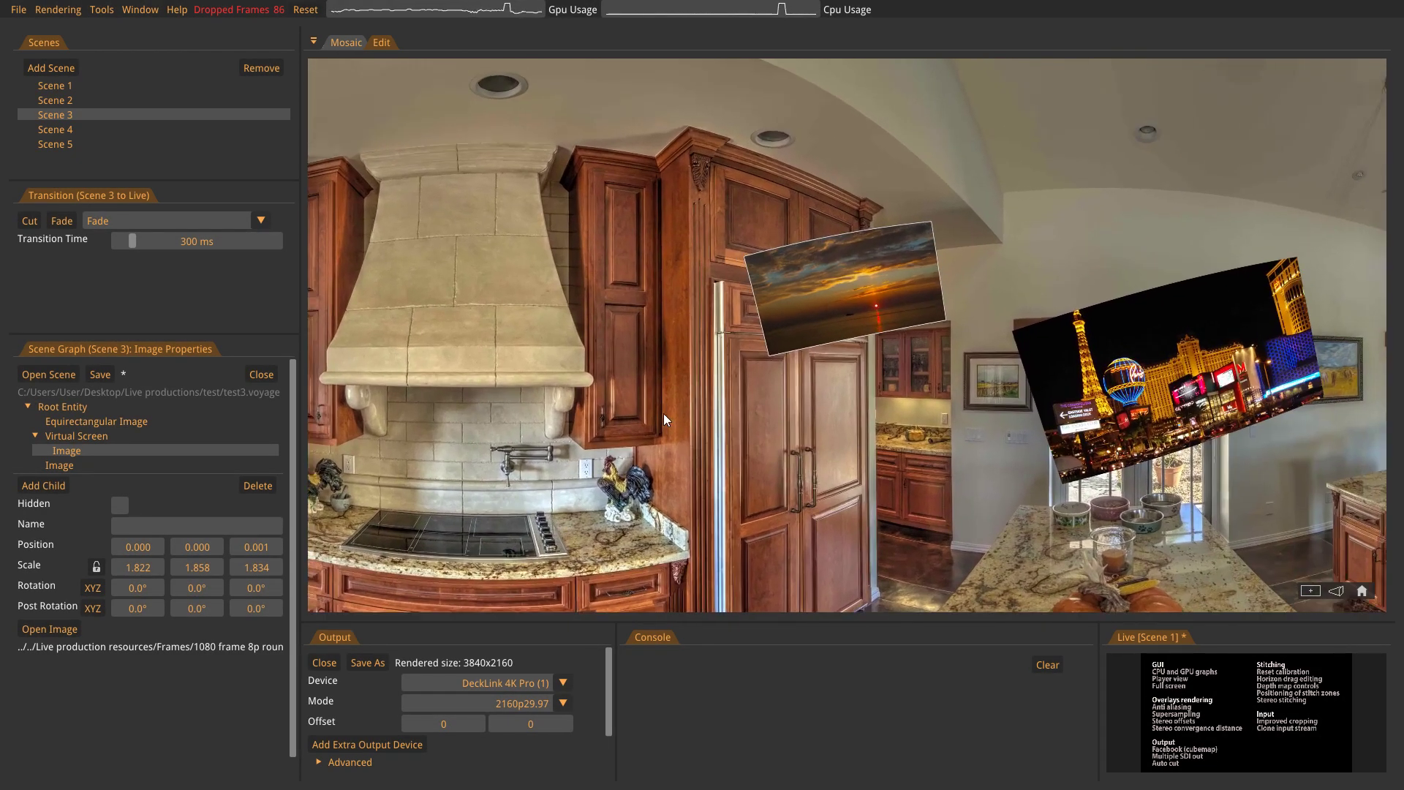
scroll(664, 414, "up", 2)
left_click_drag(866, 436, 791, 447)
scroll(791, 448, "up", 2)
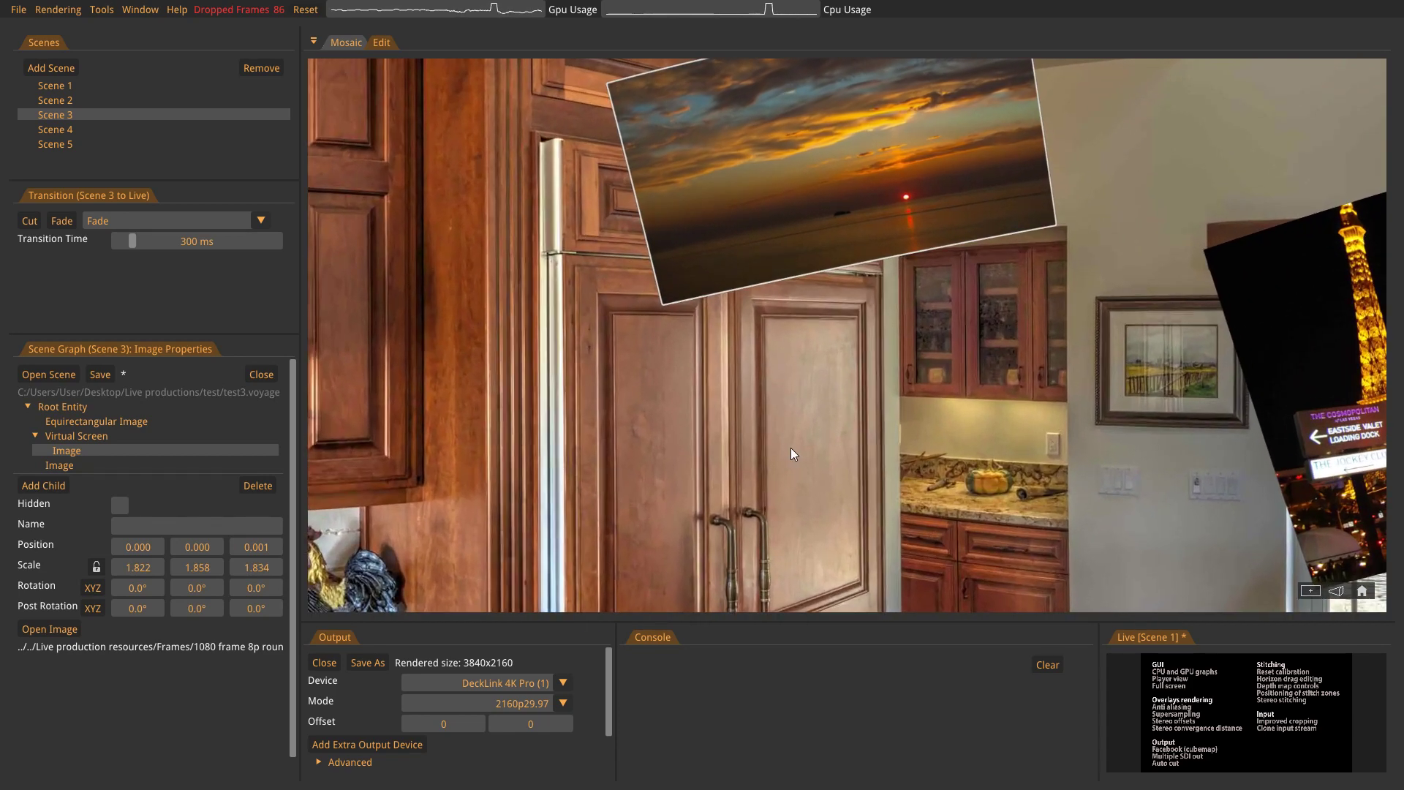
left_click_drag(809, 343, 754, 442)
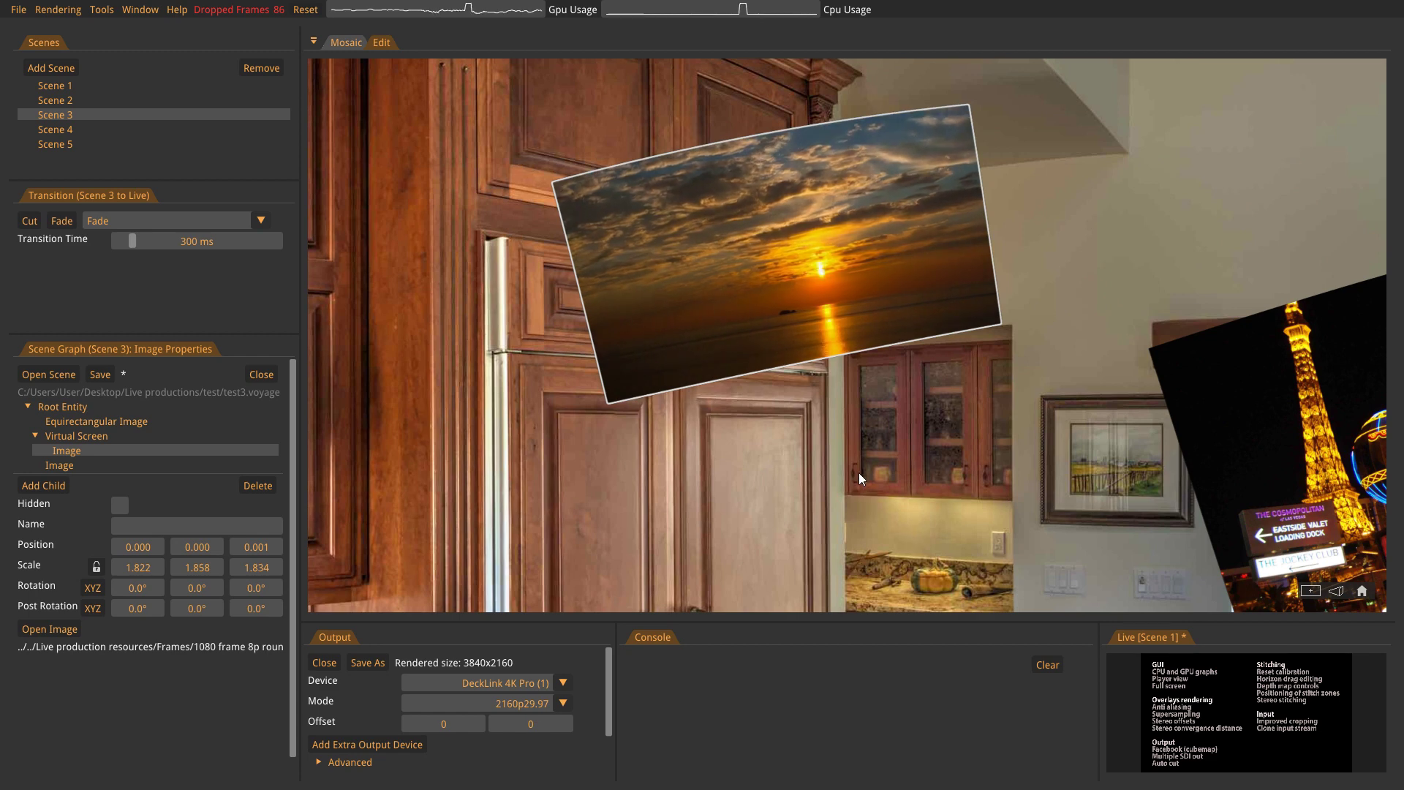
scroll(859, 473, "up", 1)
left_click_drag(857, 440, 874, 496)
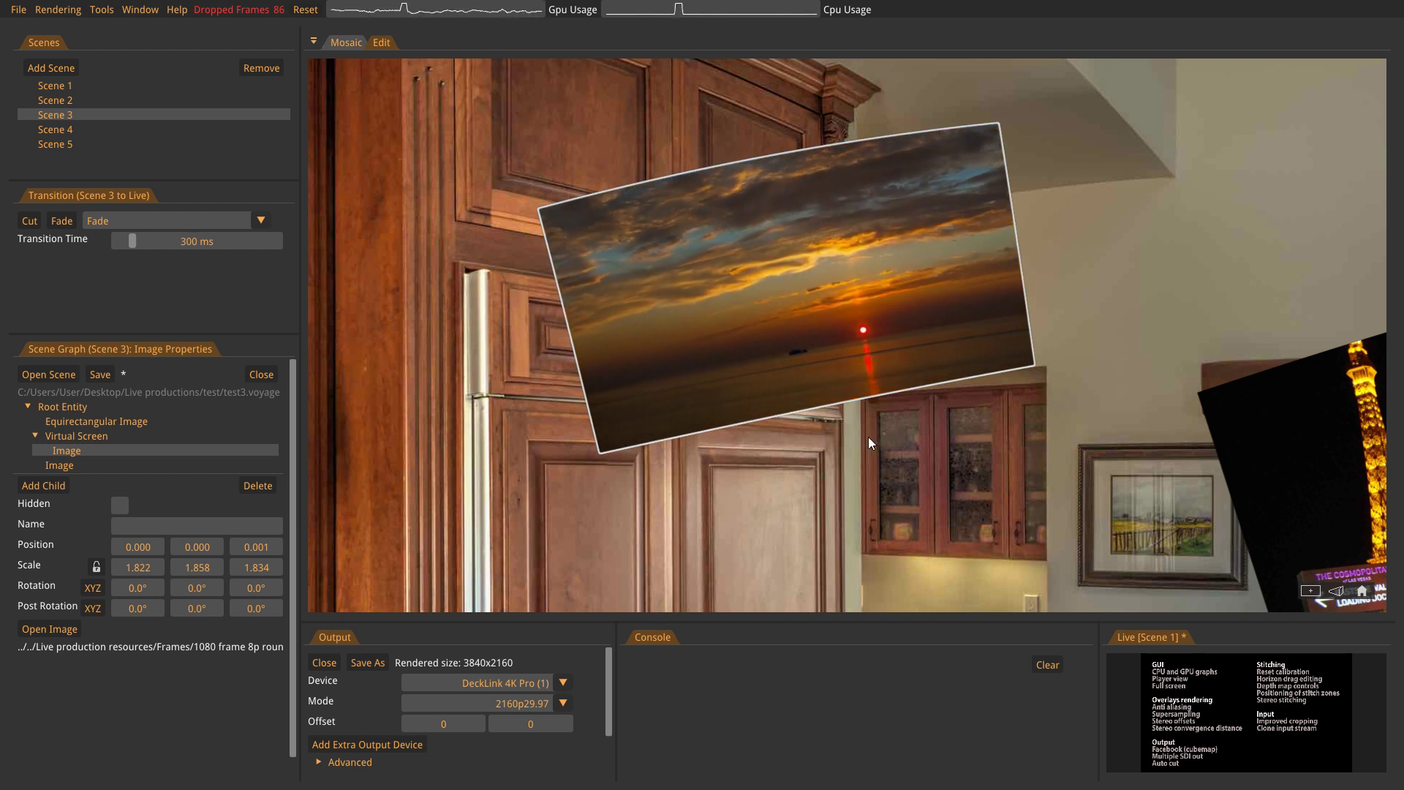
scroll(854, 403, "up", 2)
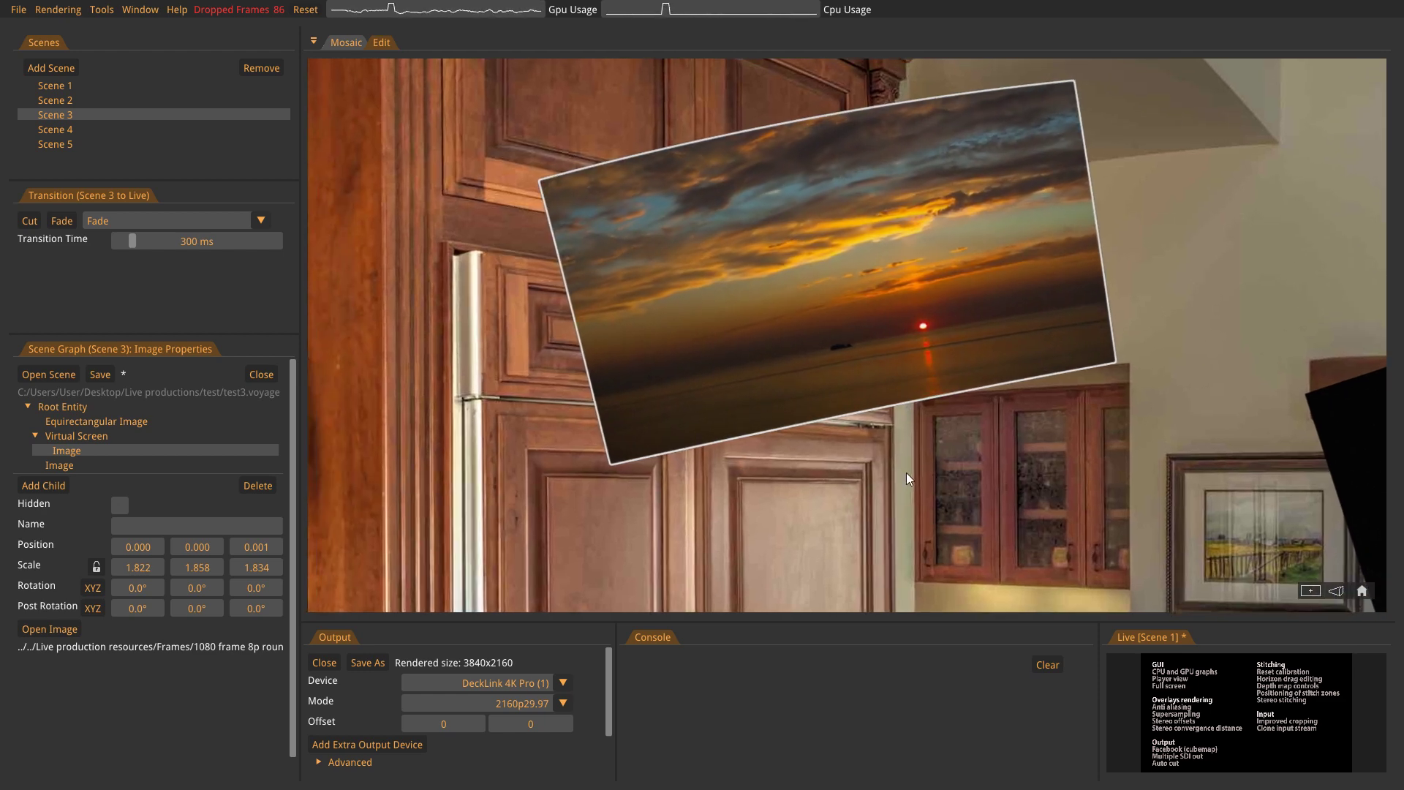
scroll(907, 477, "up", 3)
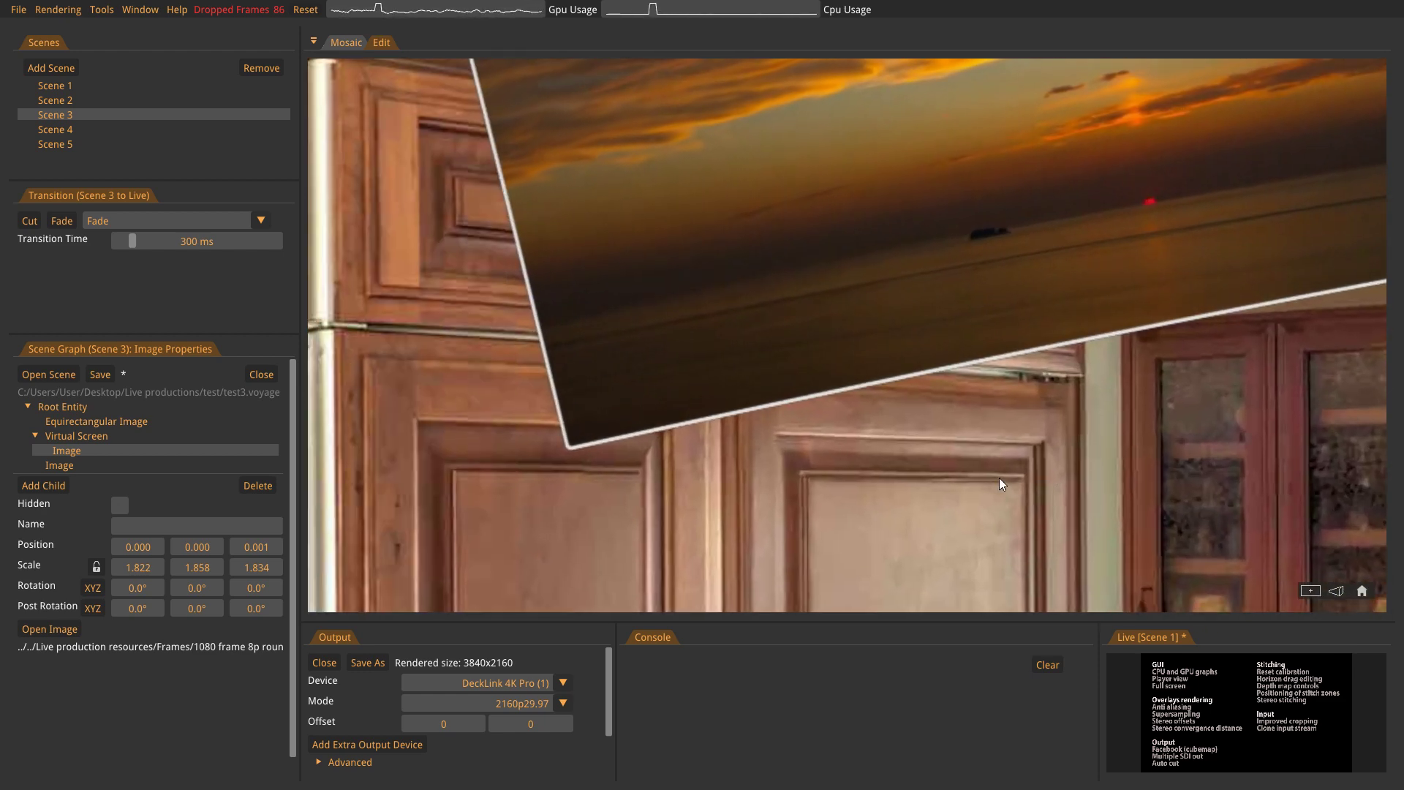
scroll(957, 465, "down", 5)
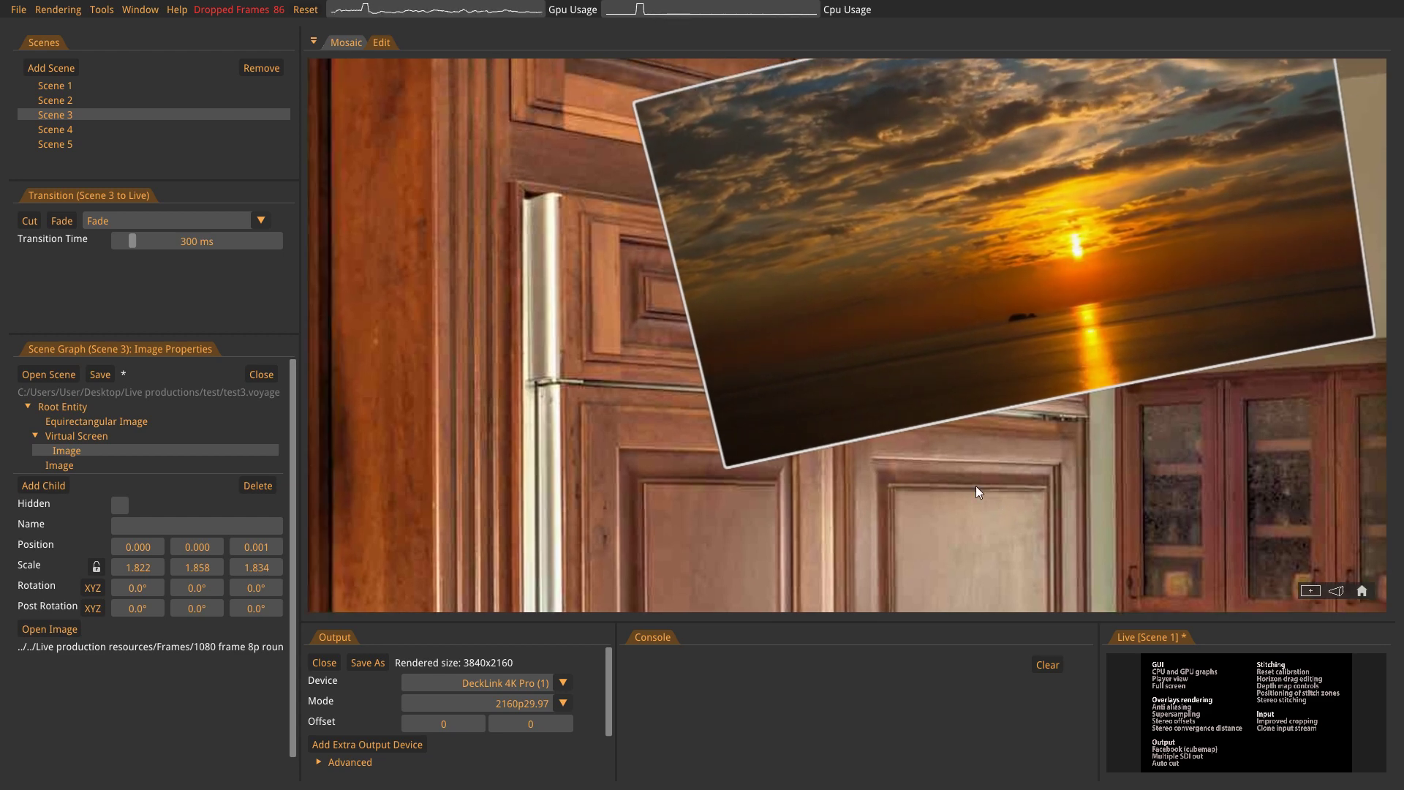
scroll(960, 471, "up", 2)
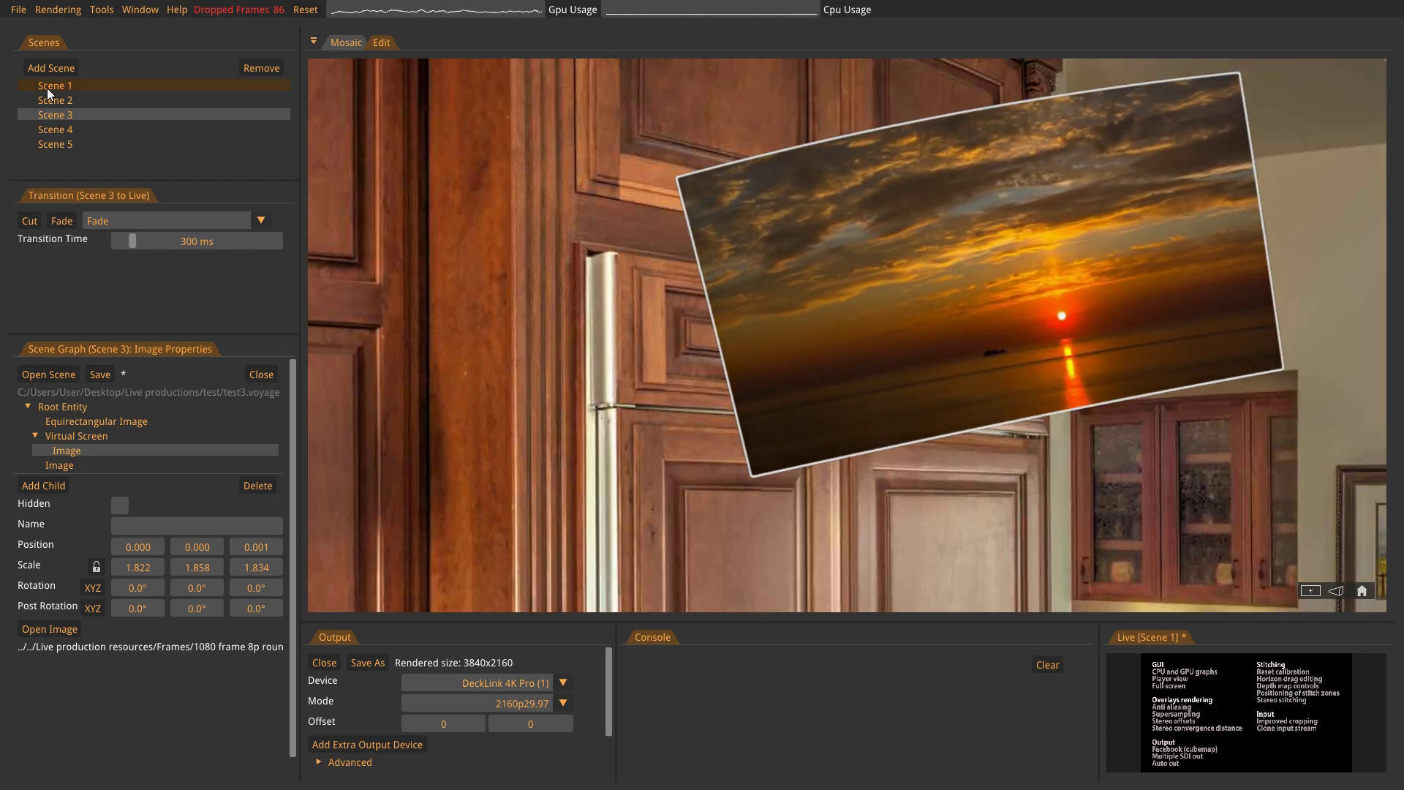
In Scene 1, reset the view, tilt the logo beside Stereo convergence distance, and open Options.
left_click(48, 86)
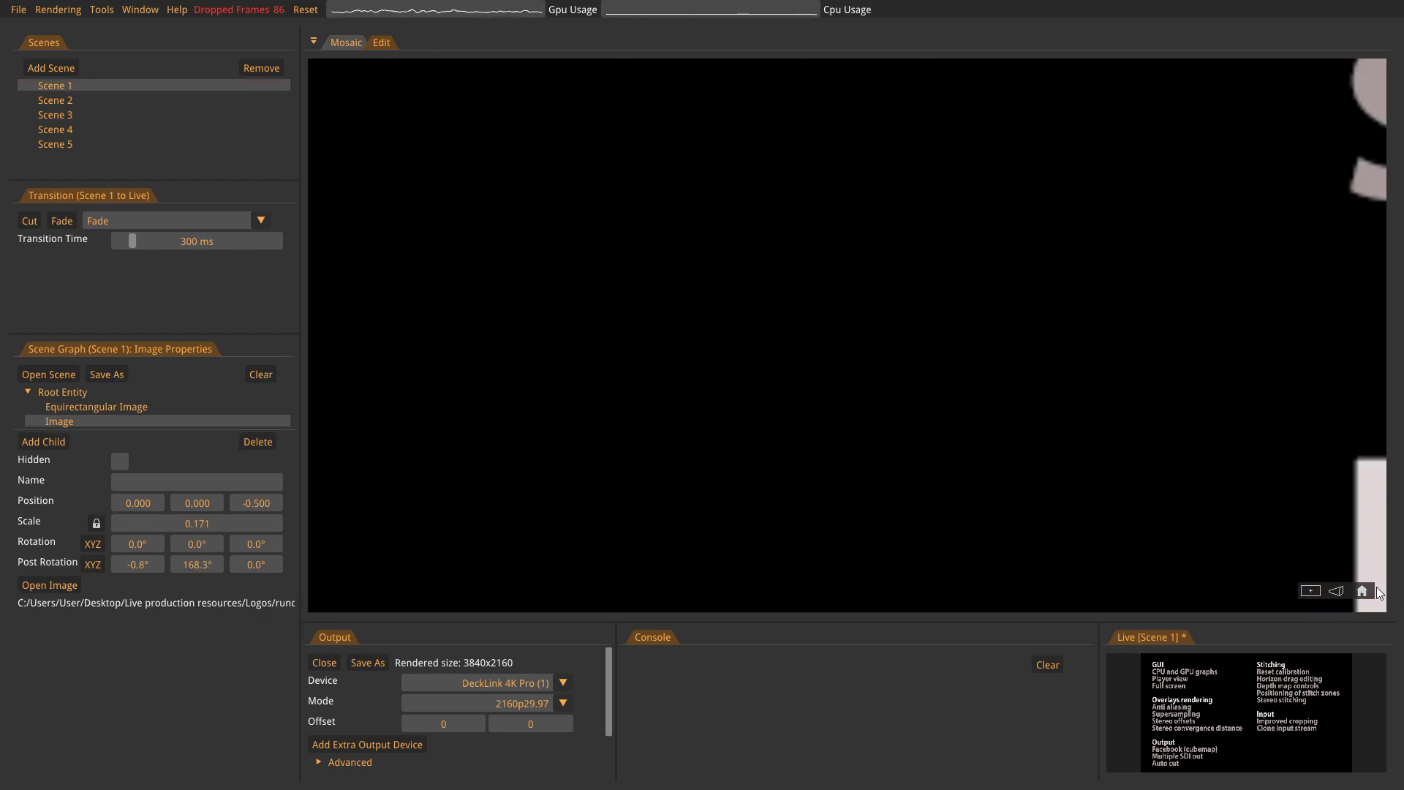
left_click(1334, 591)
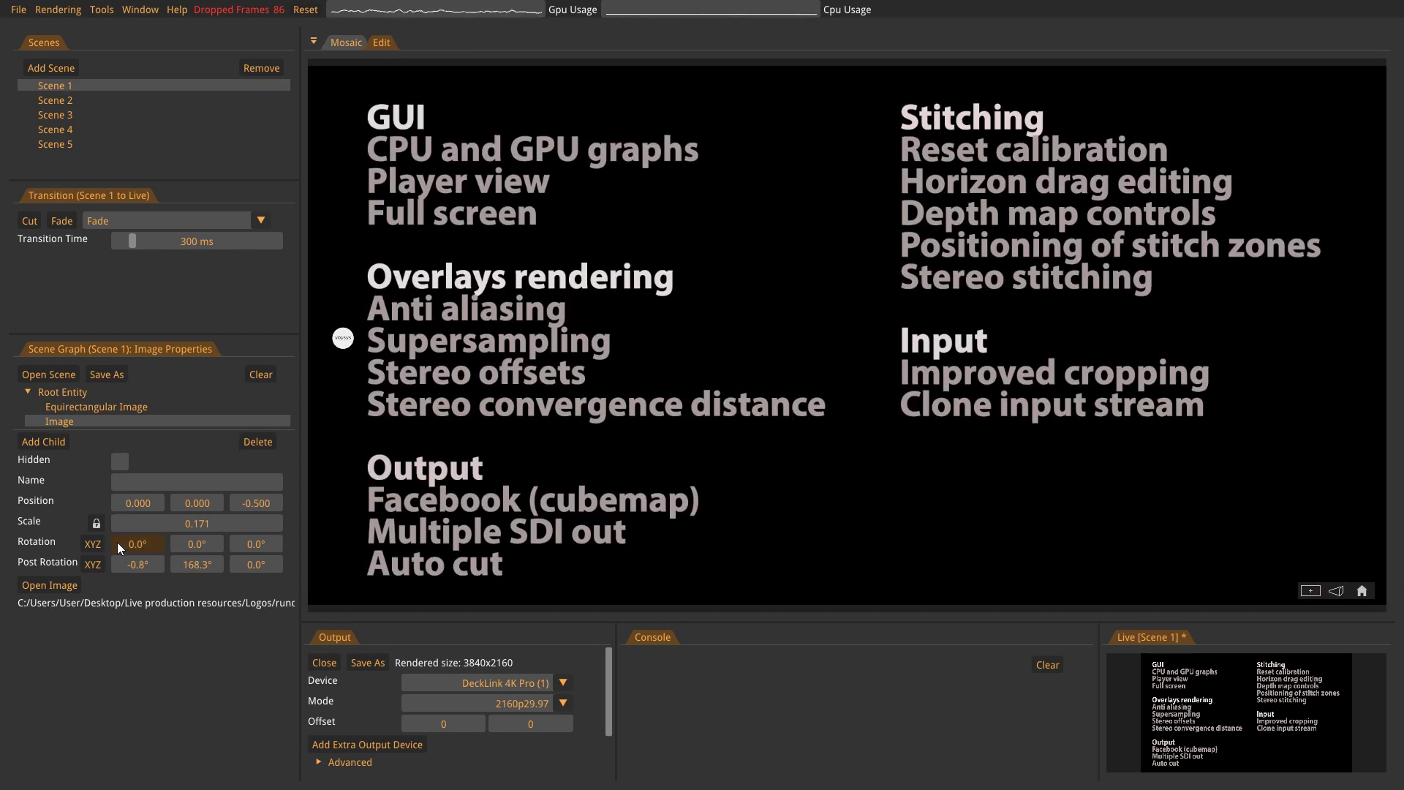
left_click_drag(127, 568, 1398, 571)
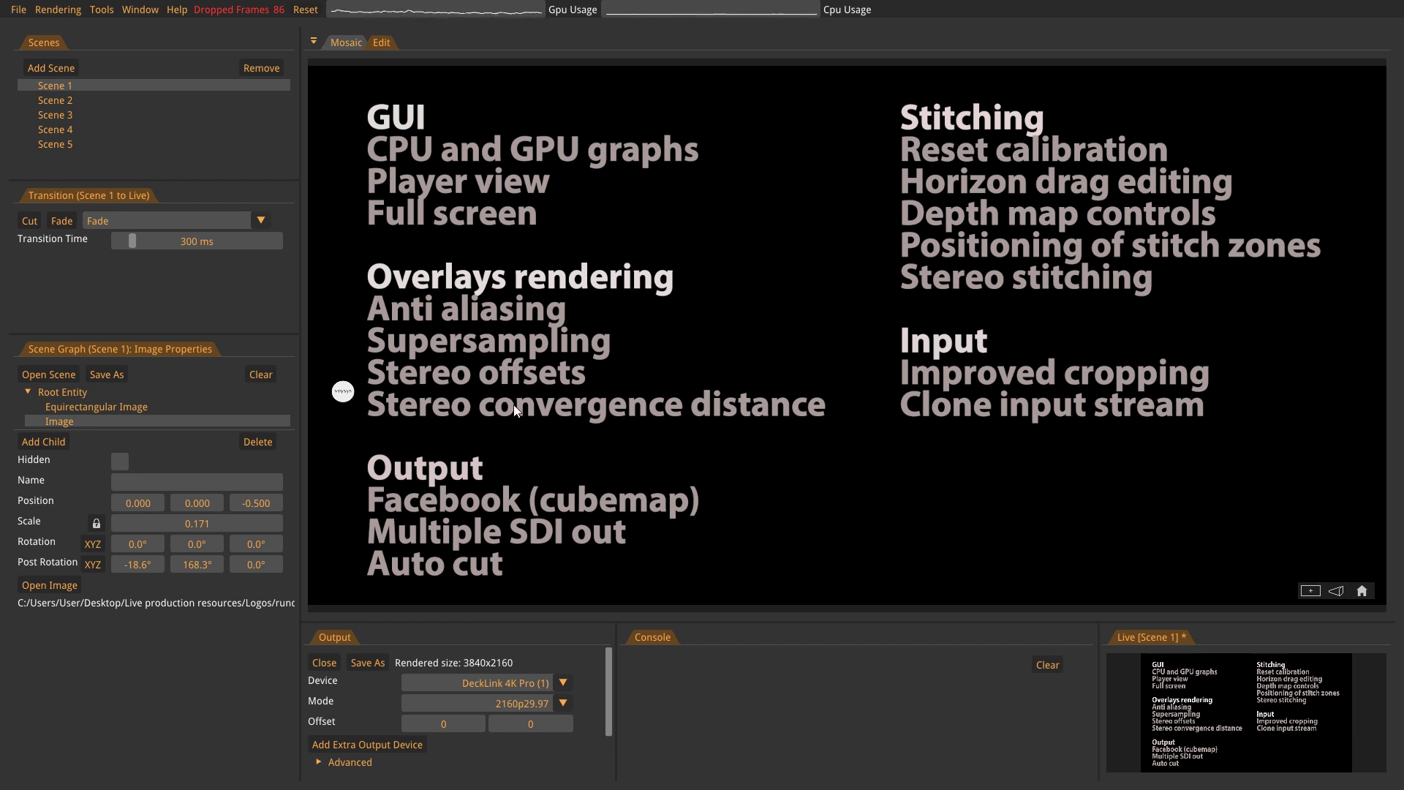
left_click(96, 8)
left_click(116, 30)
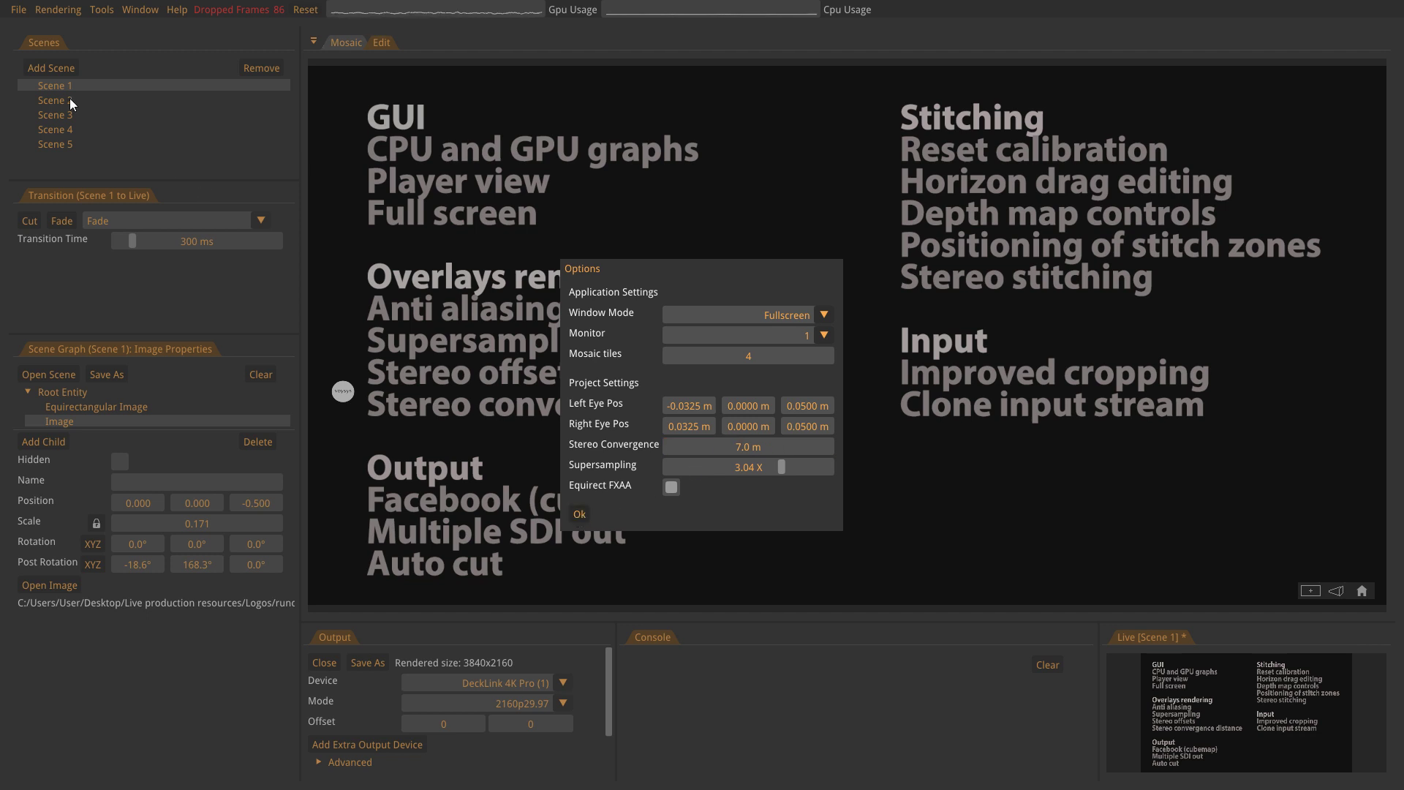
Close Options and show Scene 2's convergence-distance diagram.
left_click(577, 515)
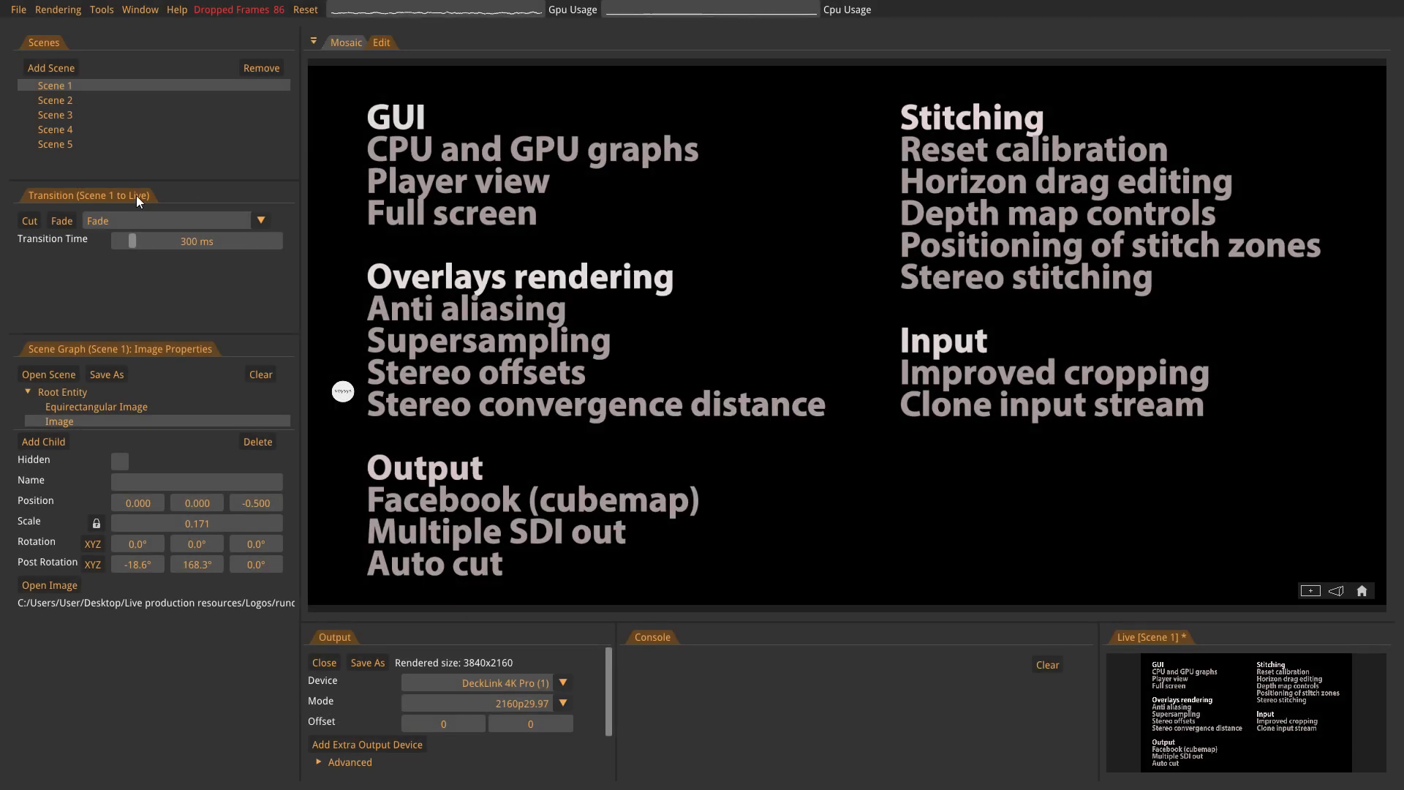
left_click(59, 100)
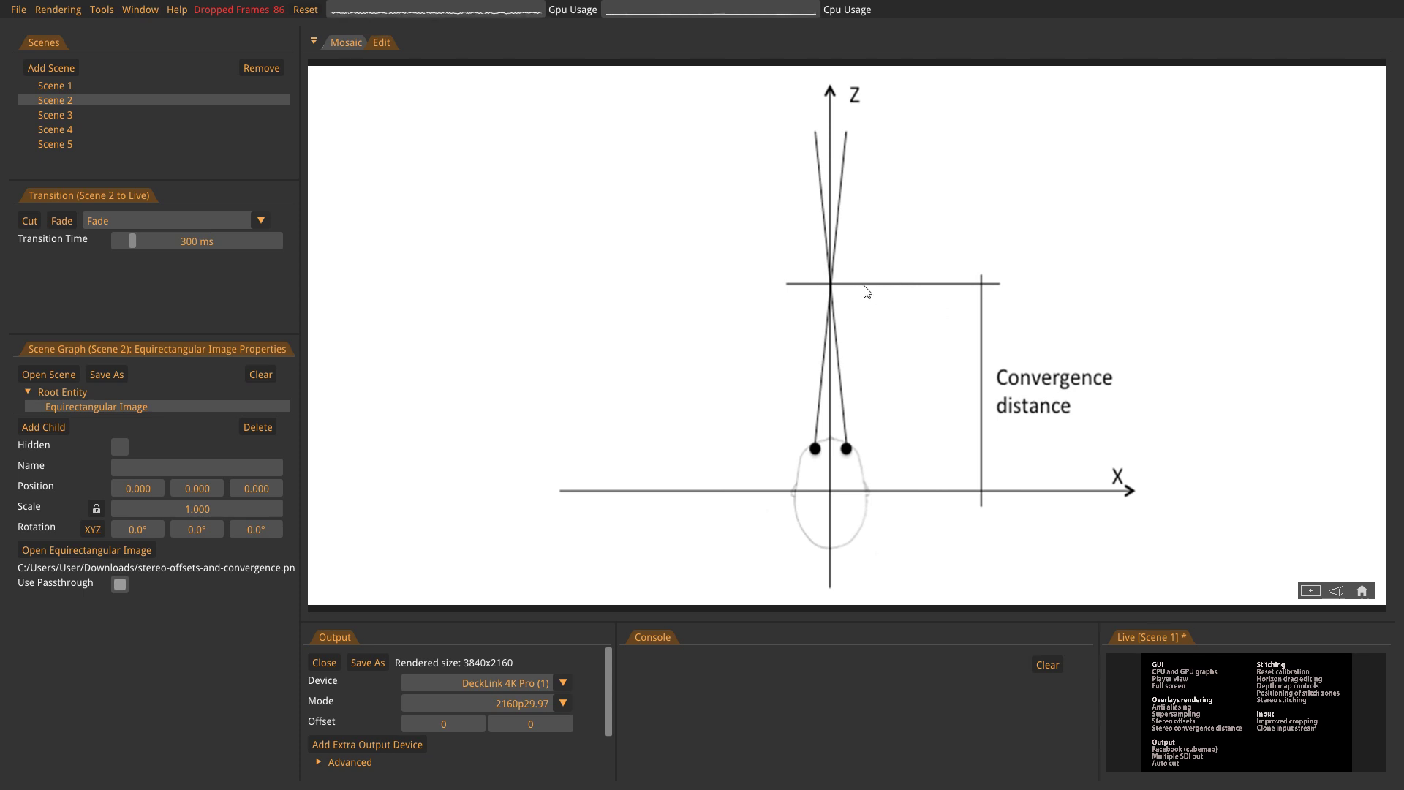
In Scene 3, orbit toward the sunset and Las Vegas images and select the Virtual Screen.
left_click(68, 115)
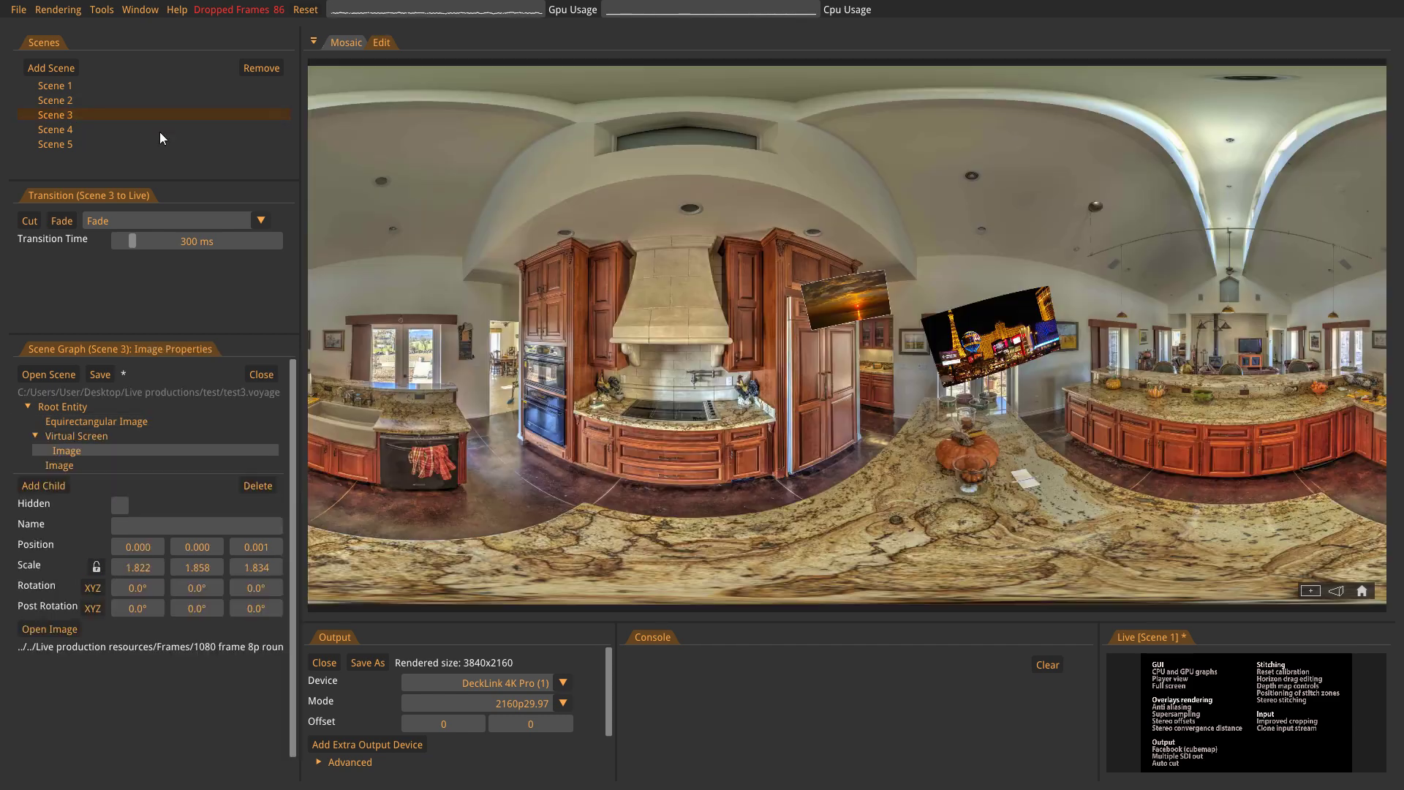
scroll(789, 381, "up", 5)
left_click_drag(782, 425, 712, 461)
scroll(668, 279, "up", 3)
scroll(841, 416, "up", 2)
scroll(837, 451, "up", 2)
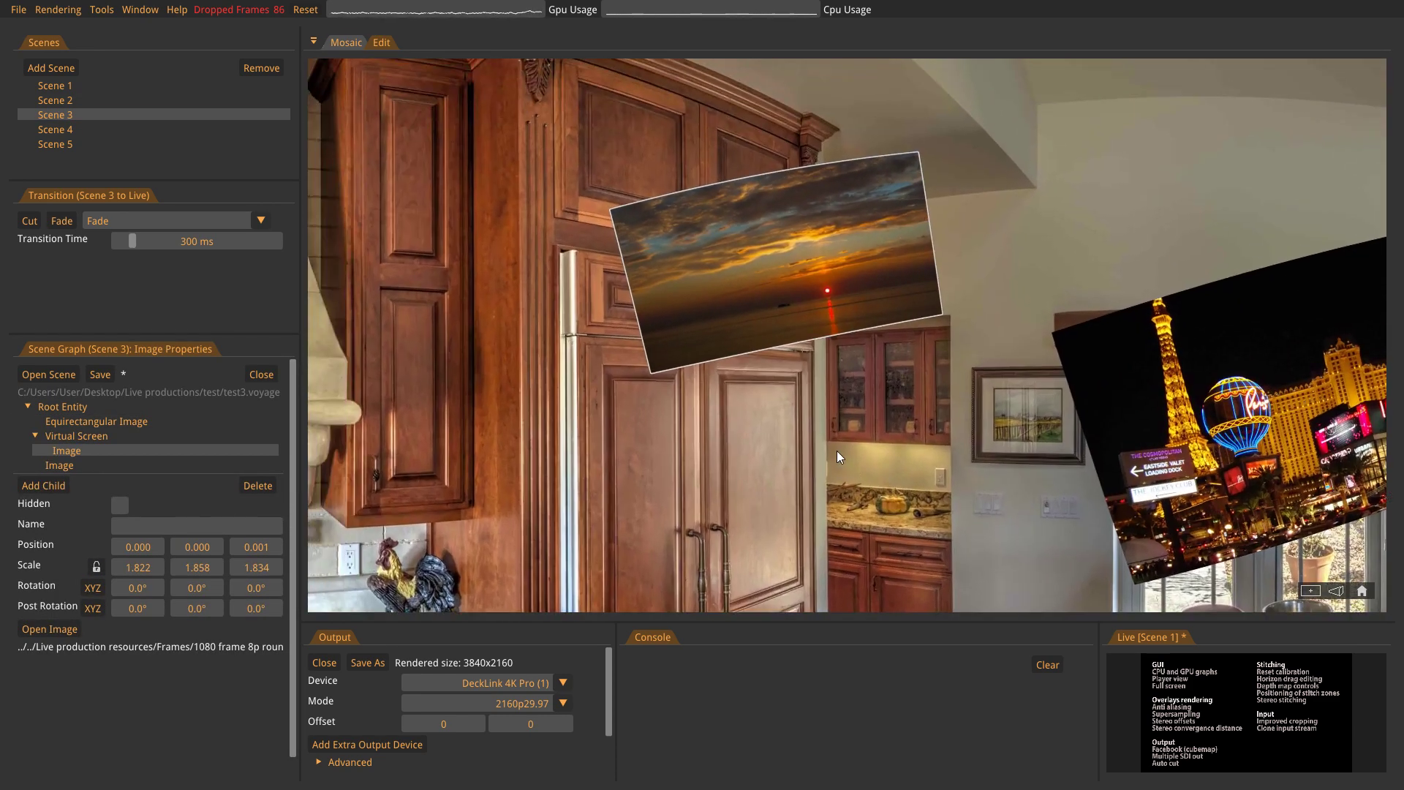
left_click(63, 436)
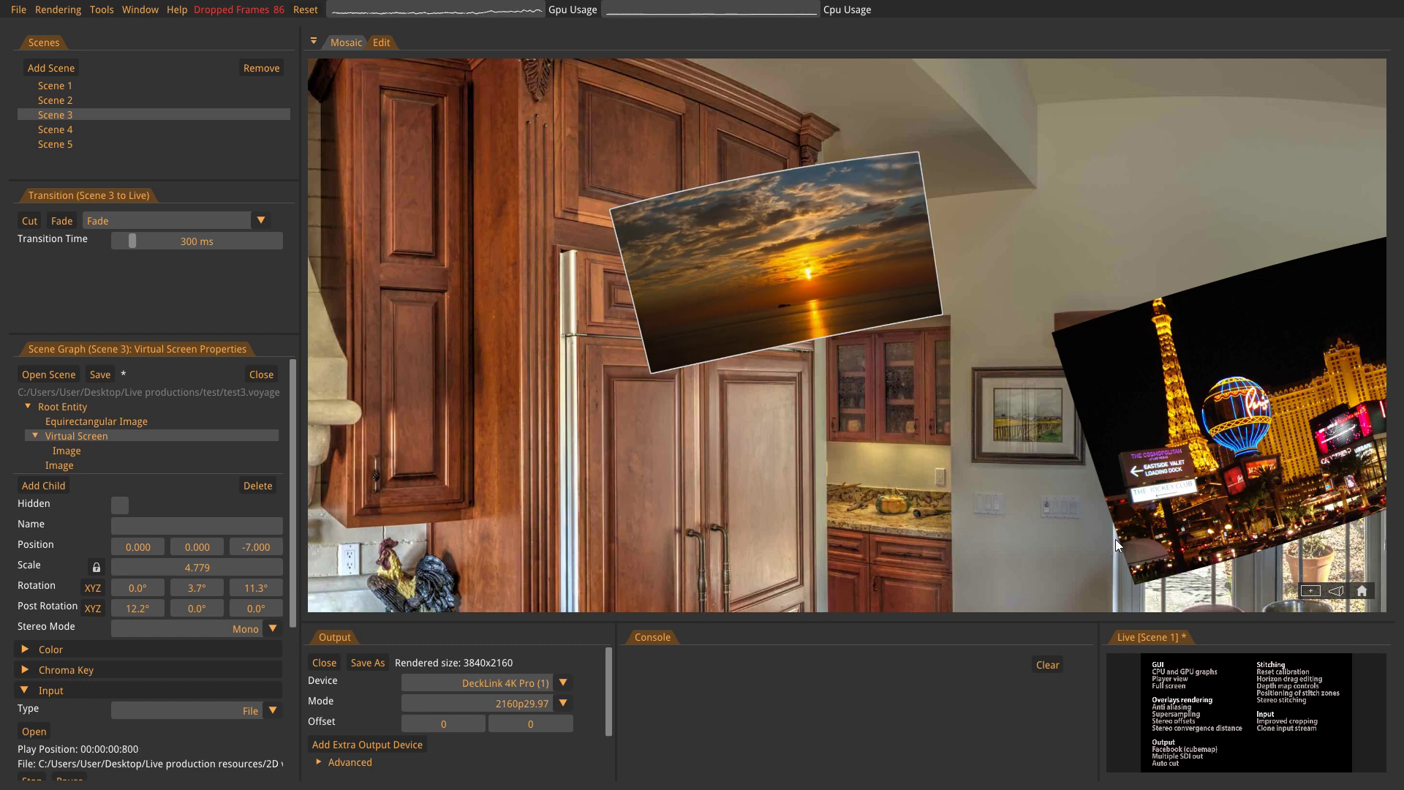
Switch rendering to Stereo and compare the left and right eye views.
left_click(60, 9)
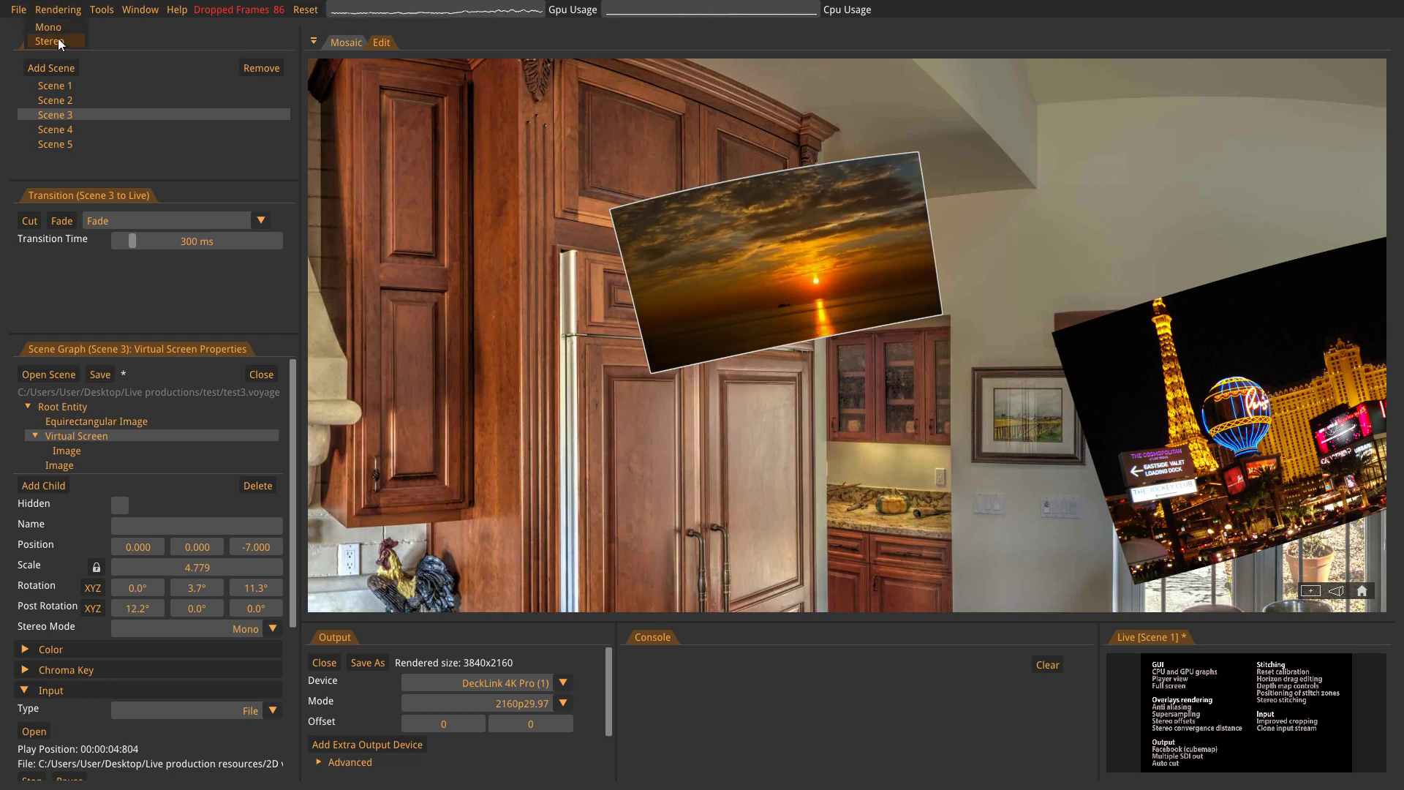
left_click(61, 41)
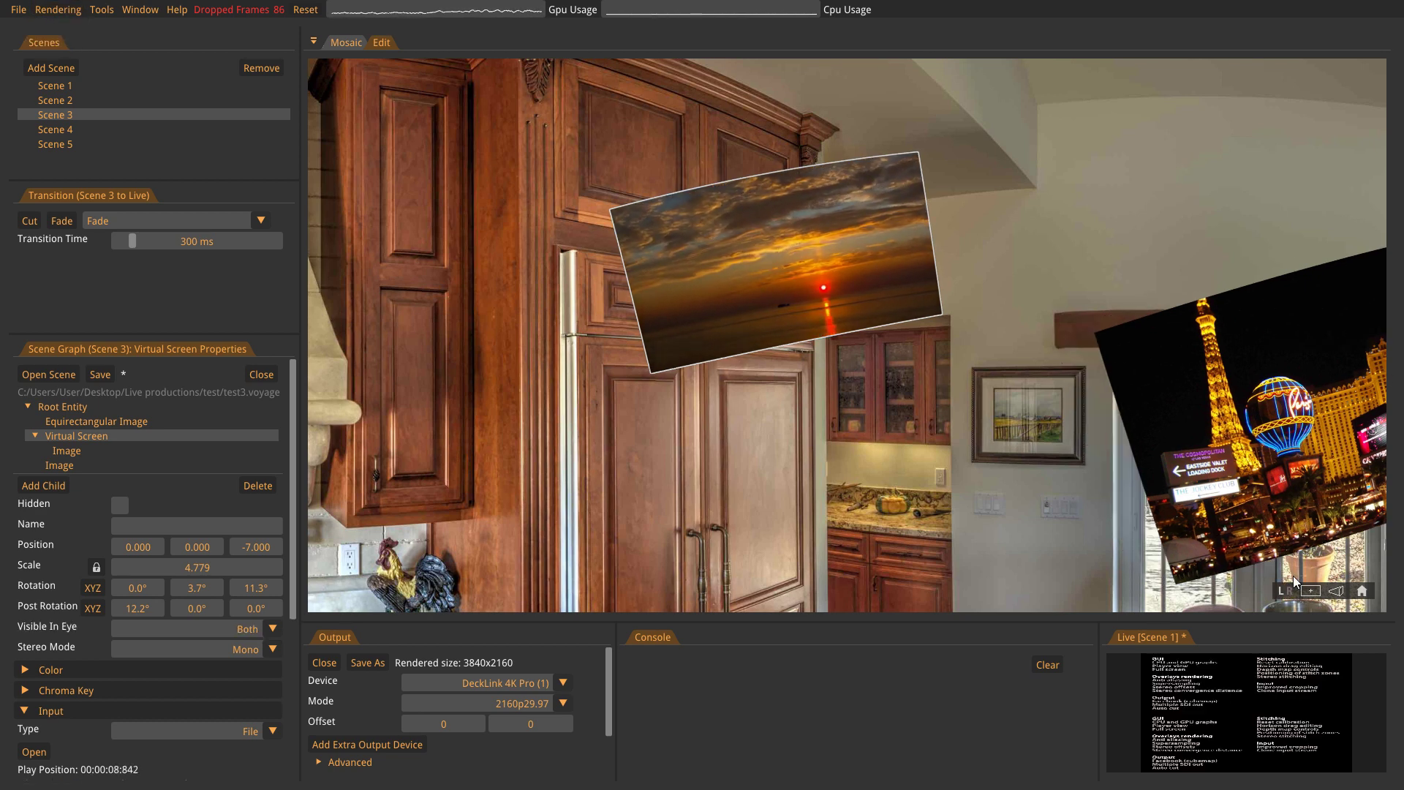
left_click(1289, 597)
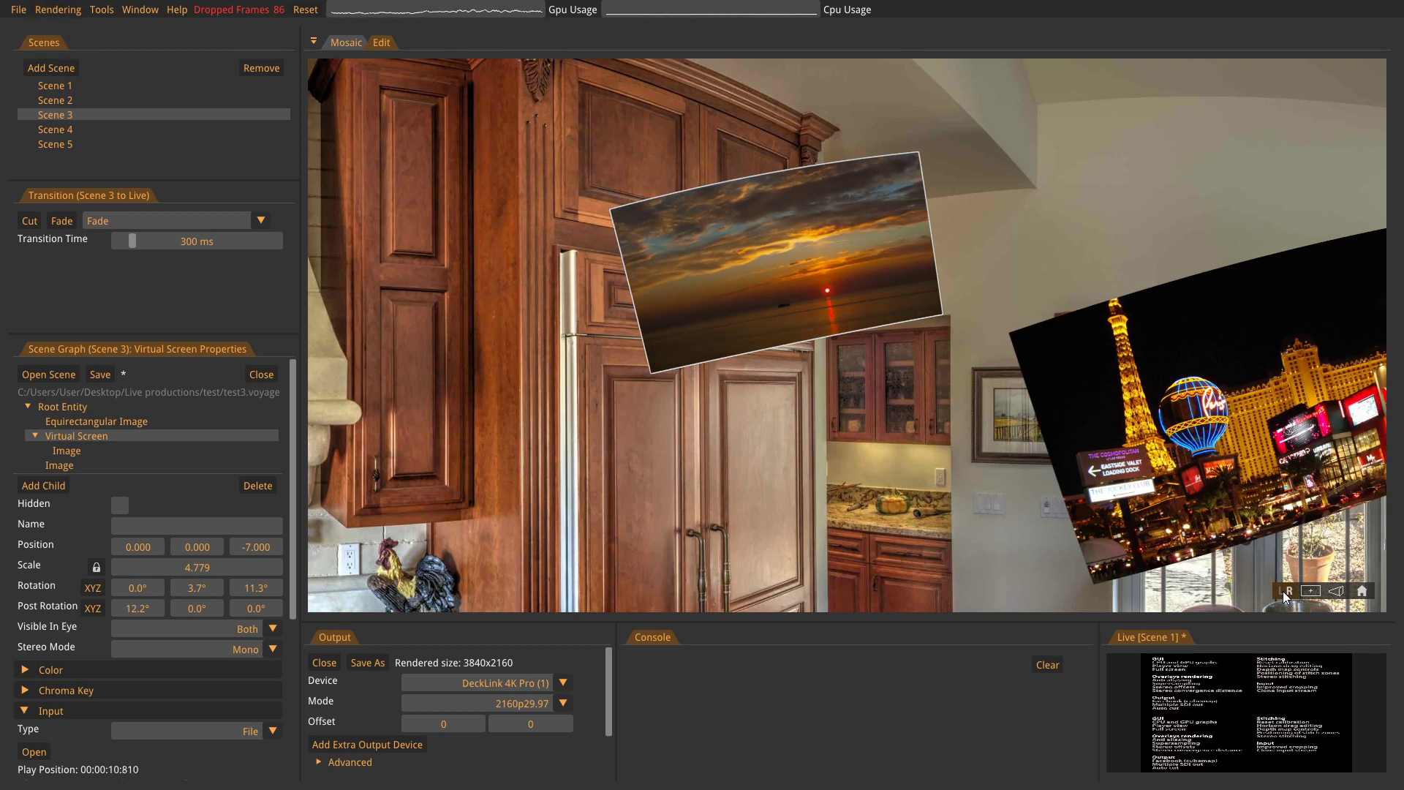
left_click(1283, 596)
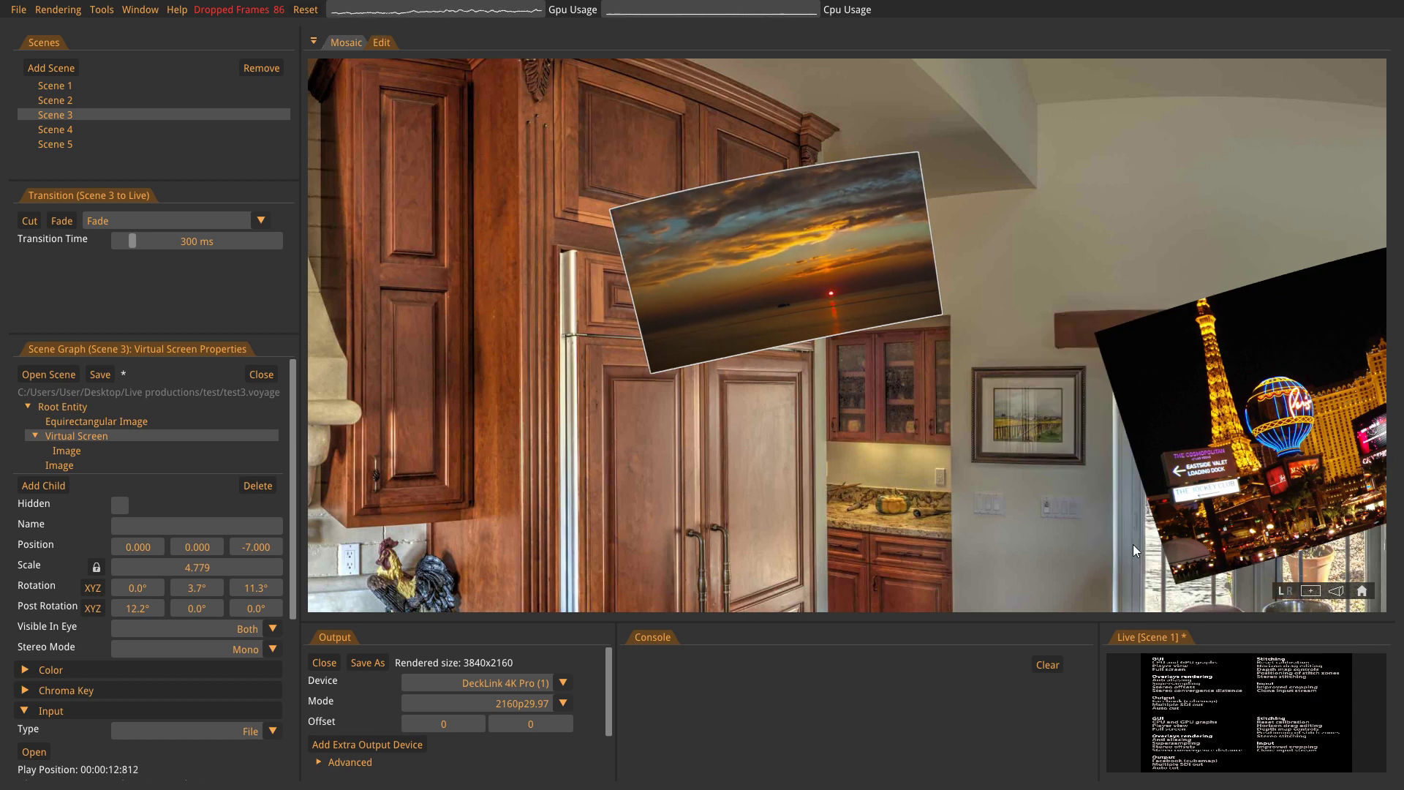
left_click(1286, 591)
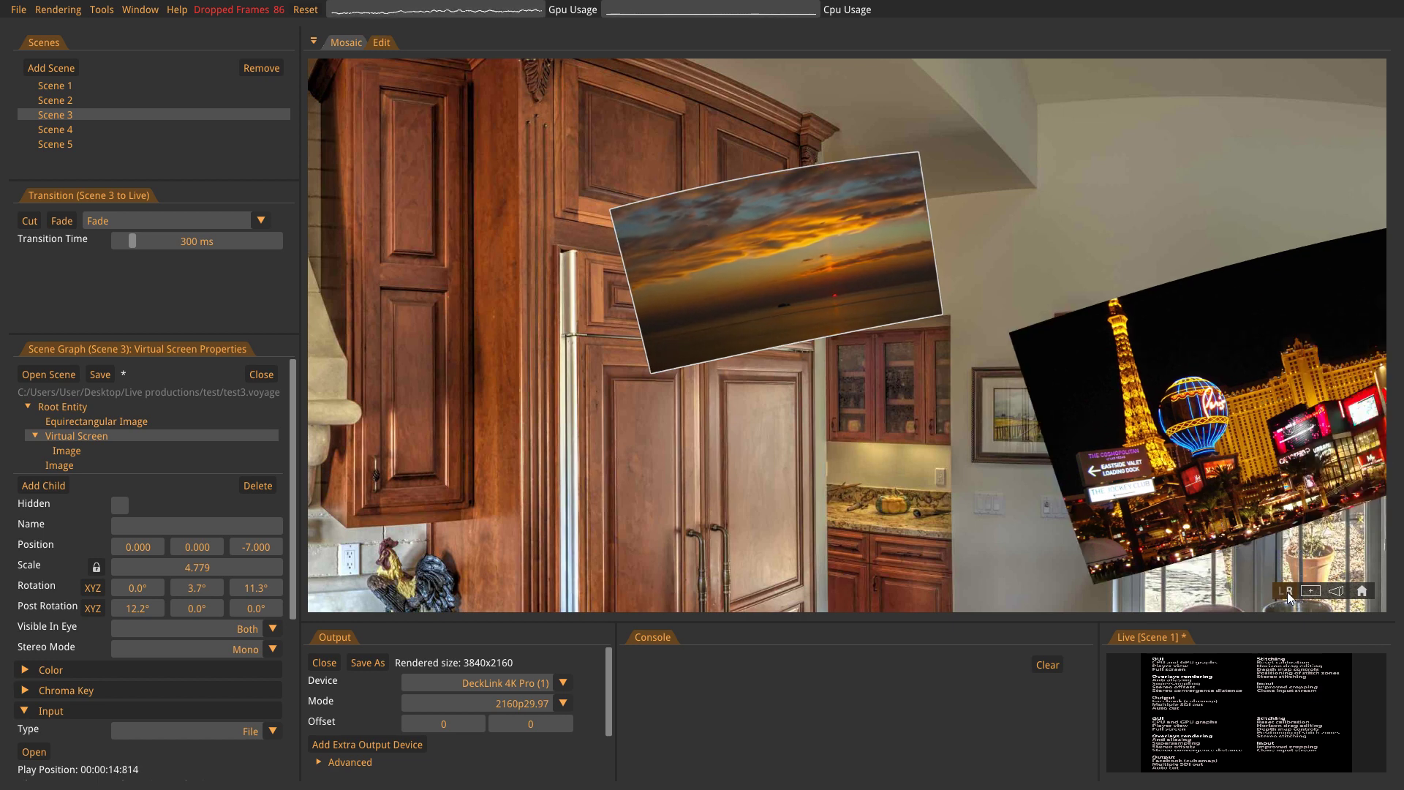
left_click(1287, 594)
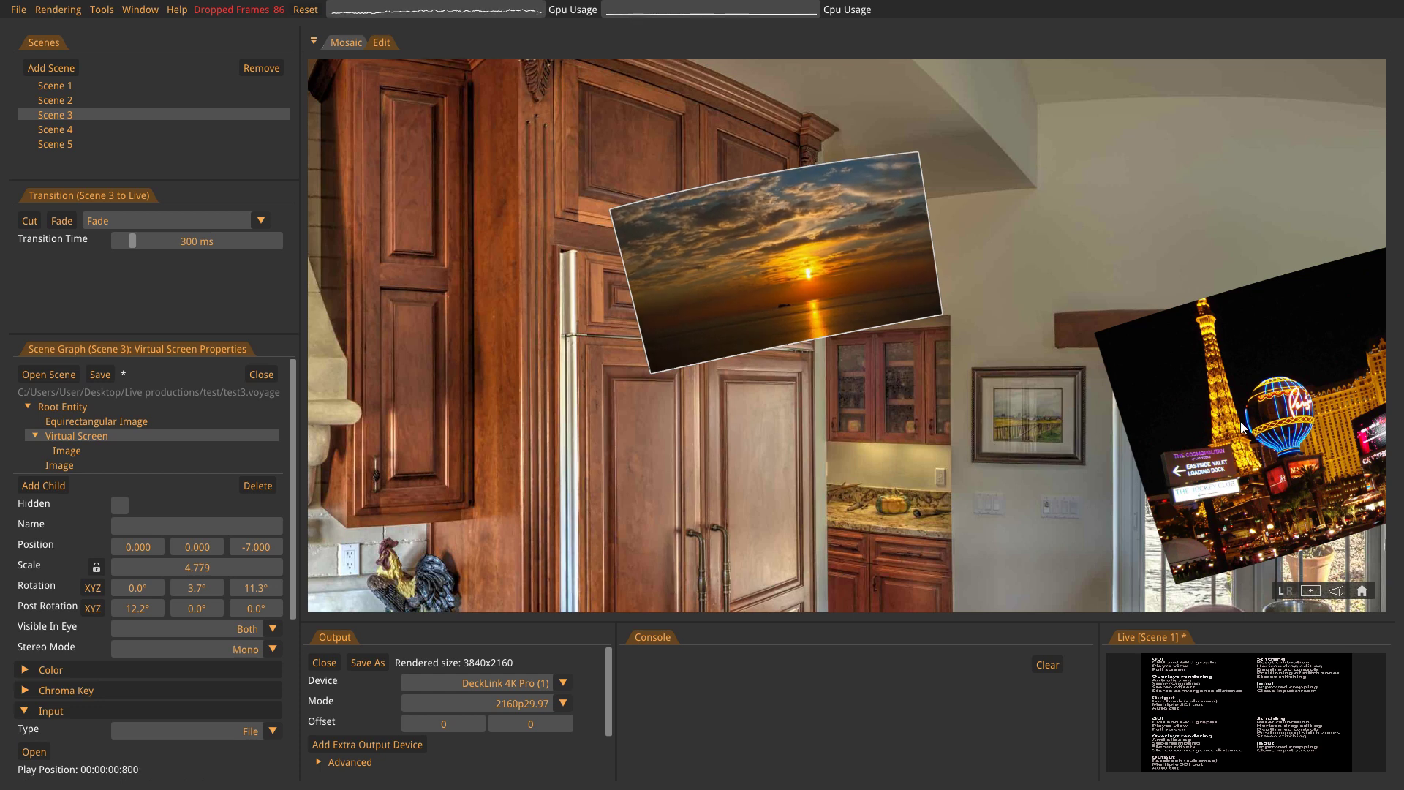
Push the Las Vegas image farther back and set its Post Rotation Y to -21.9°.
left_click(69, 467)
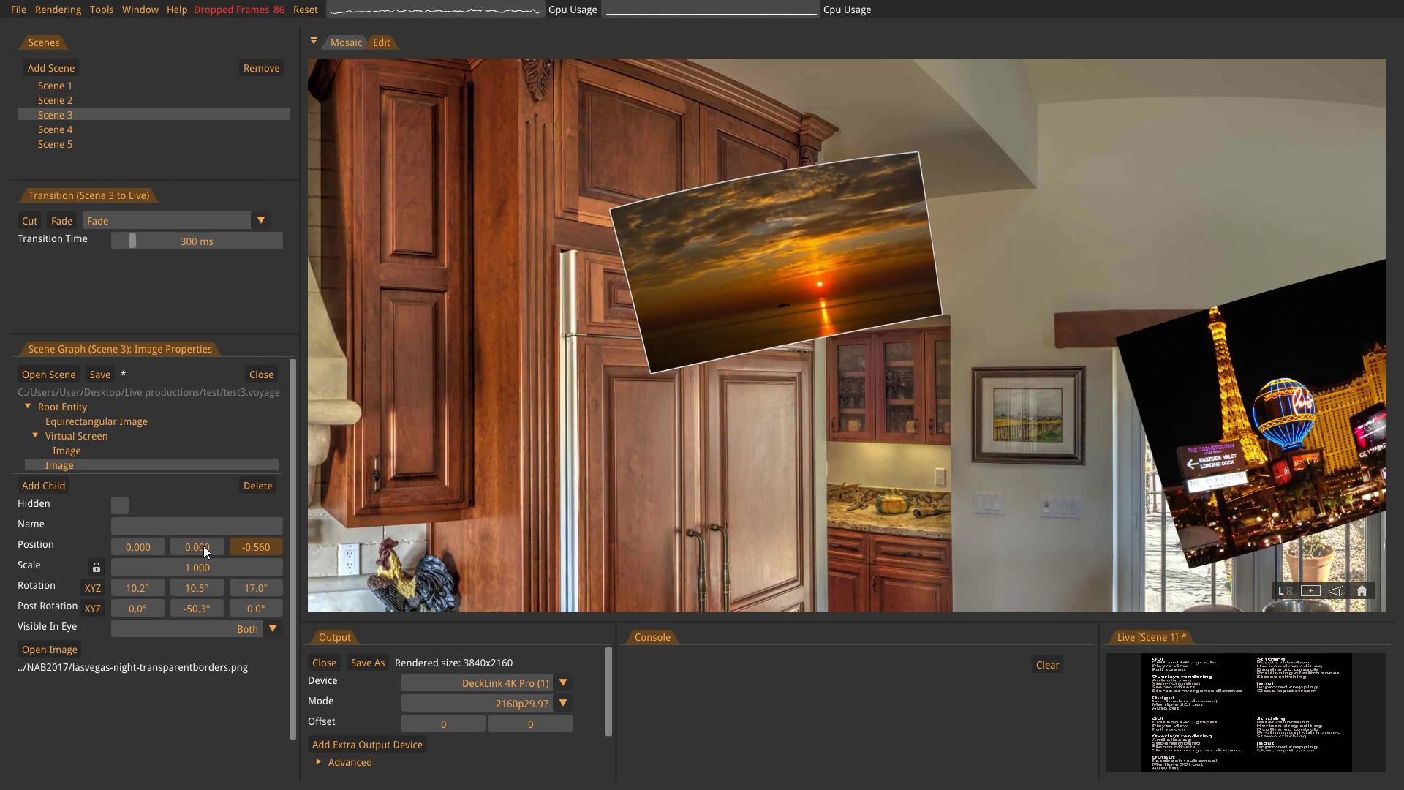
left_click_drag(269, 550, 1389, 532)
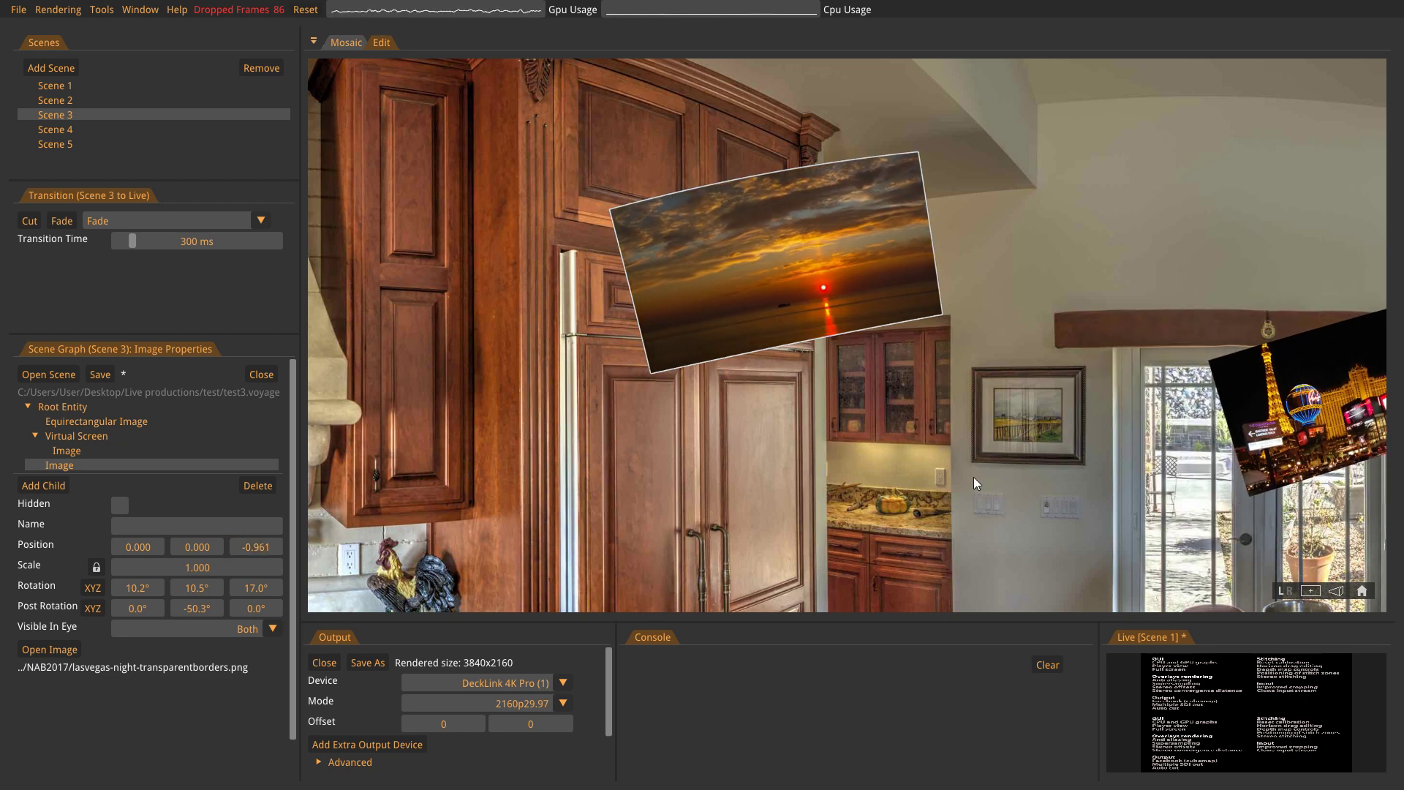
left_click_drag(206, 611, 411, 633)
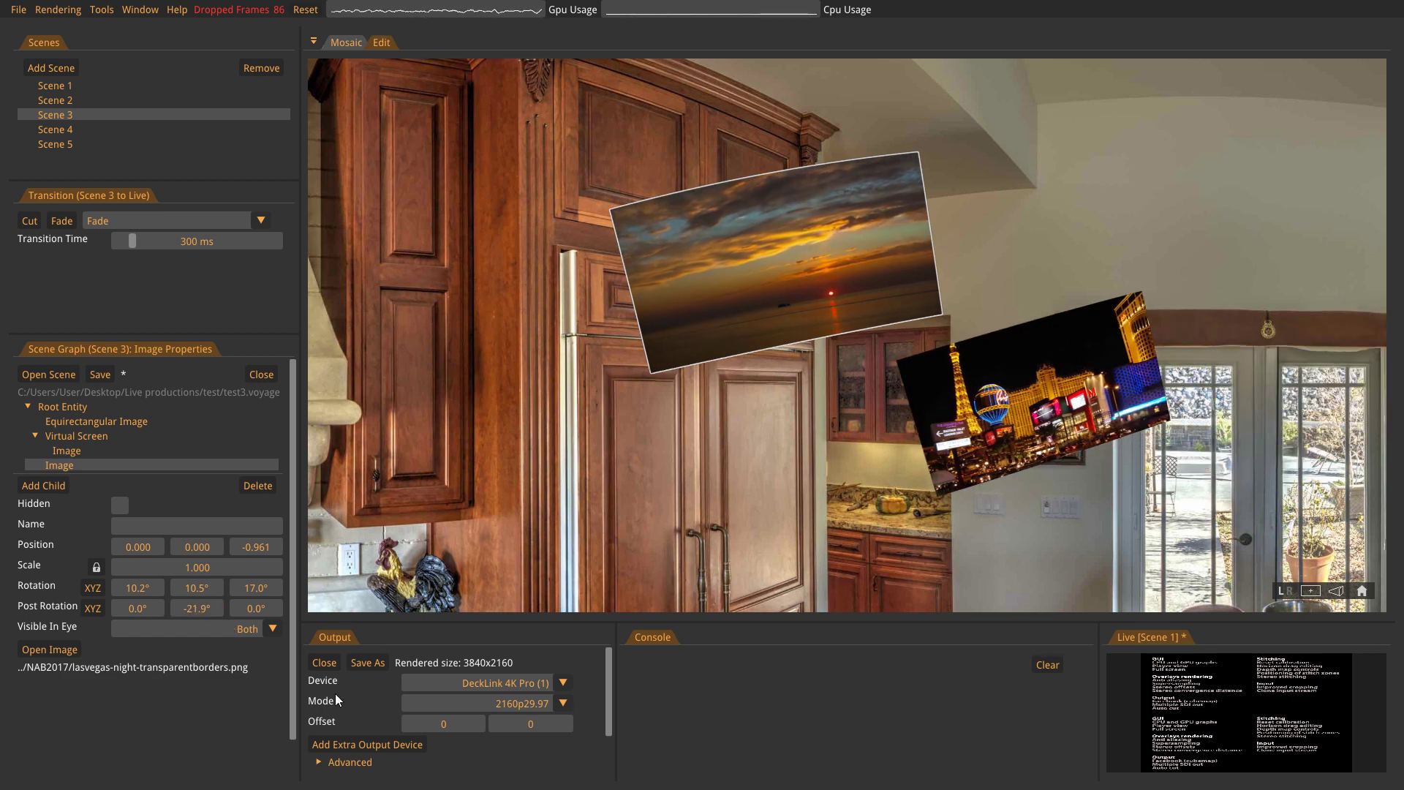
Toggle the LR eye button to compare both eye views of the Las Vegas image.
left_click(1289, 596)
left_click(1289, 596)
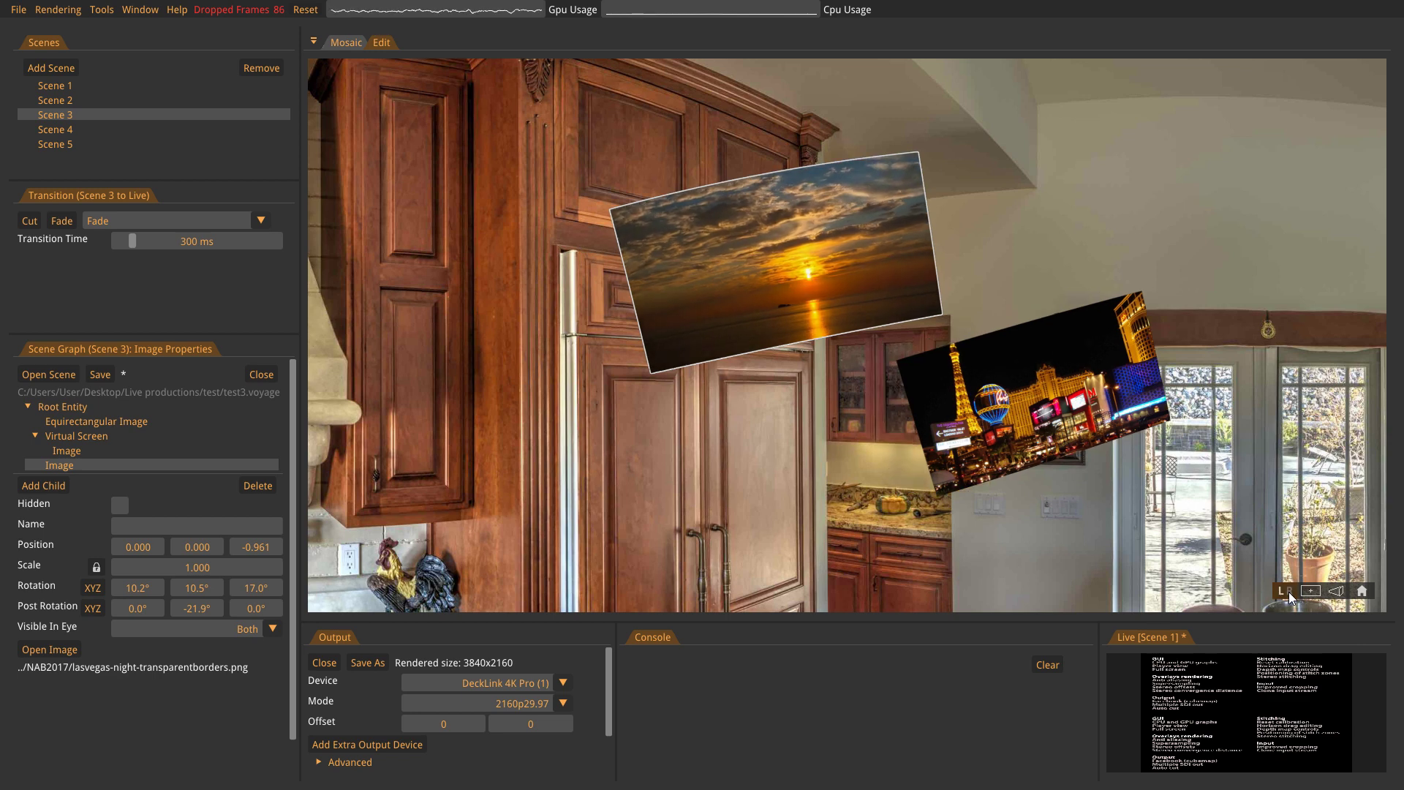
left_click(1289, 596)
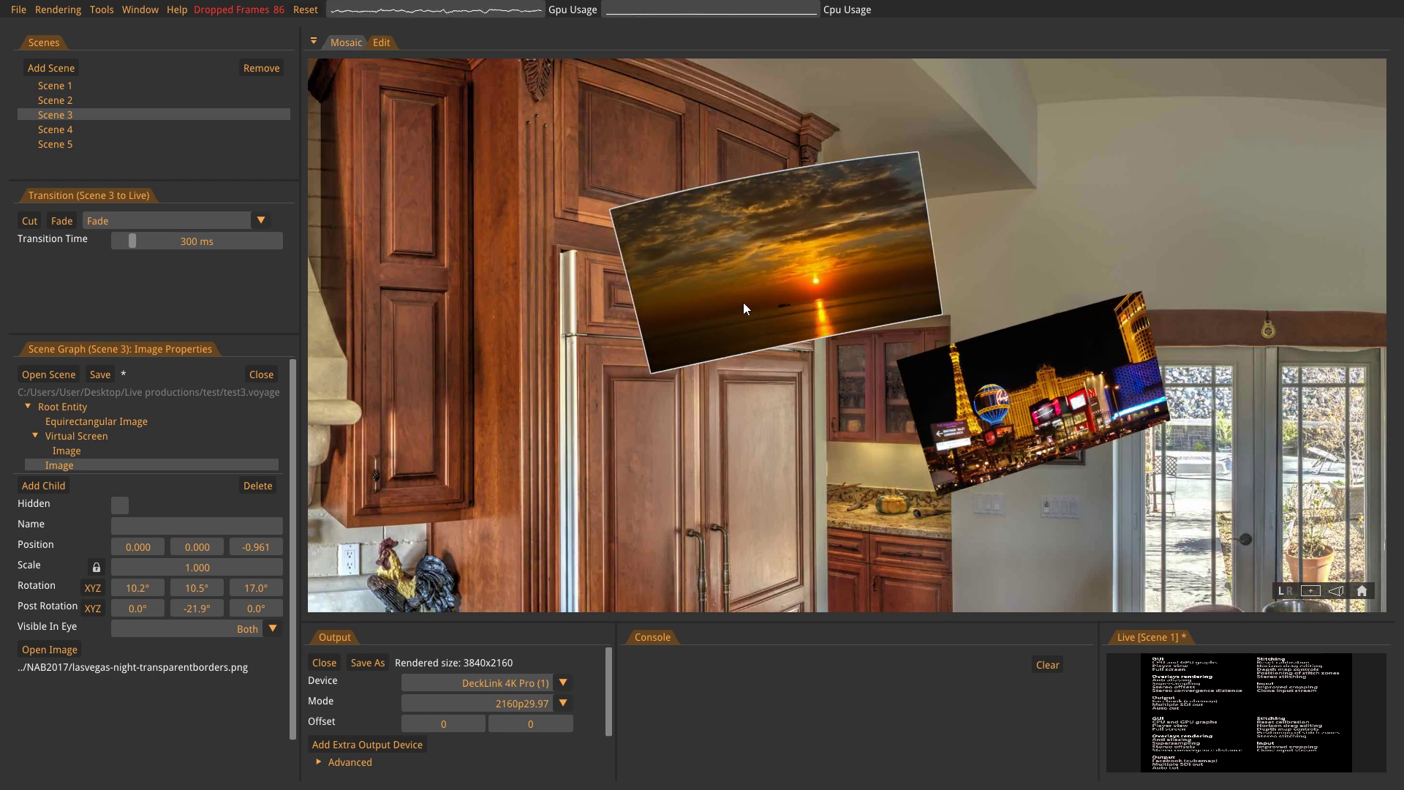
Set the sunset Virtual Screen's Position Z to -4.845 and switch rendering back to Mono.
left_click(69, 436)
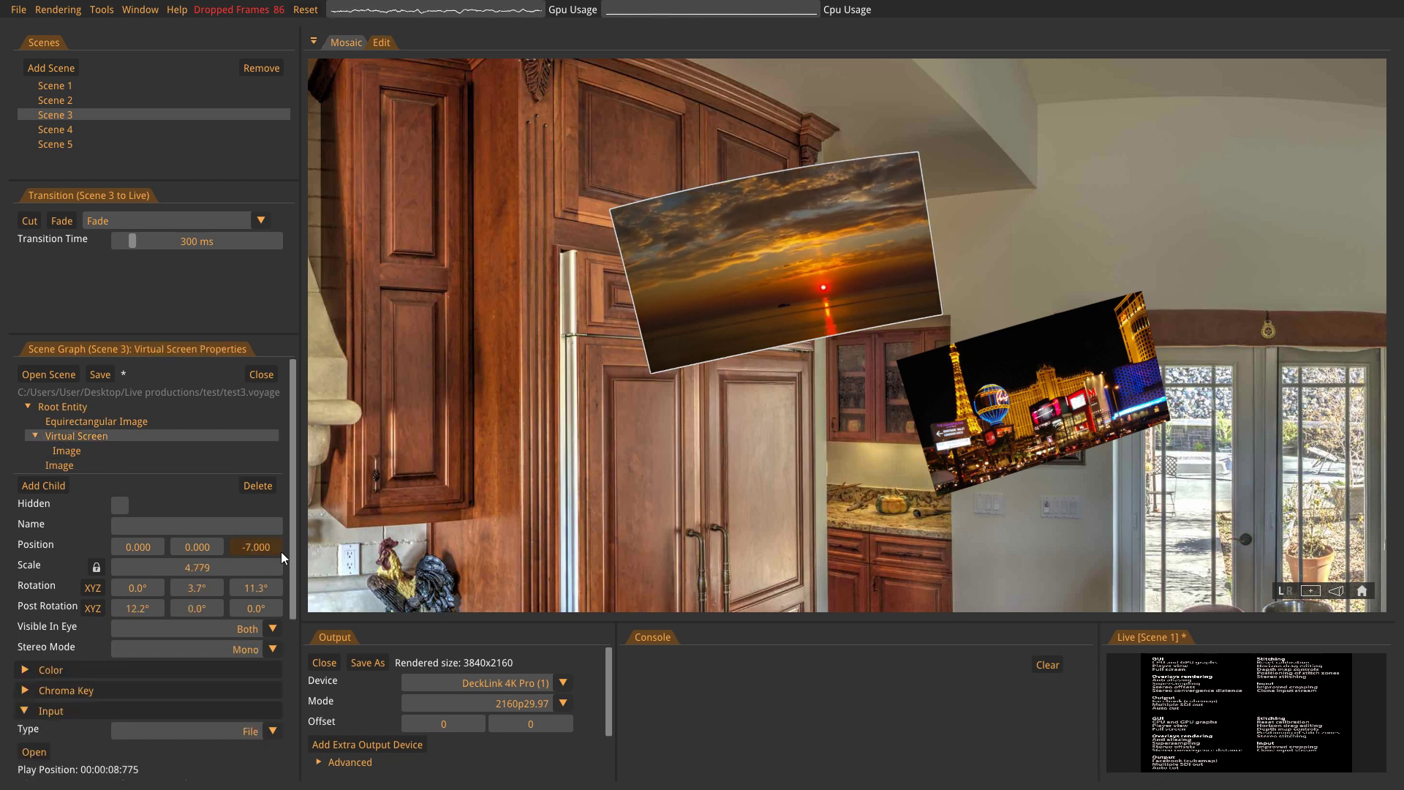
left_click_drag(281, 551, 1390, 550)
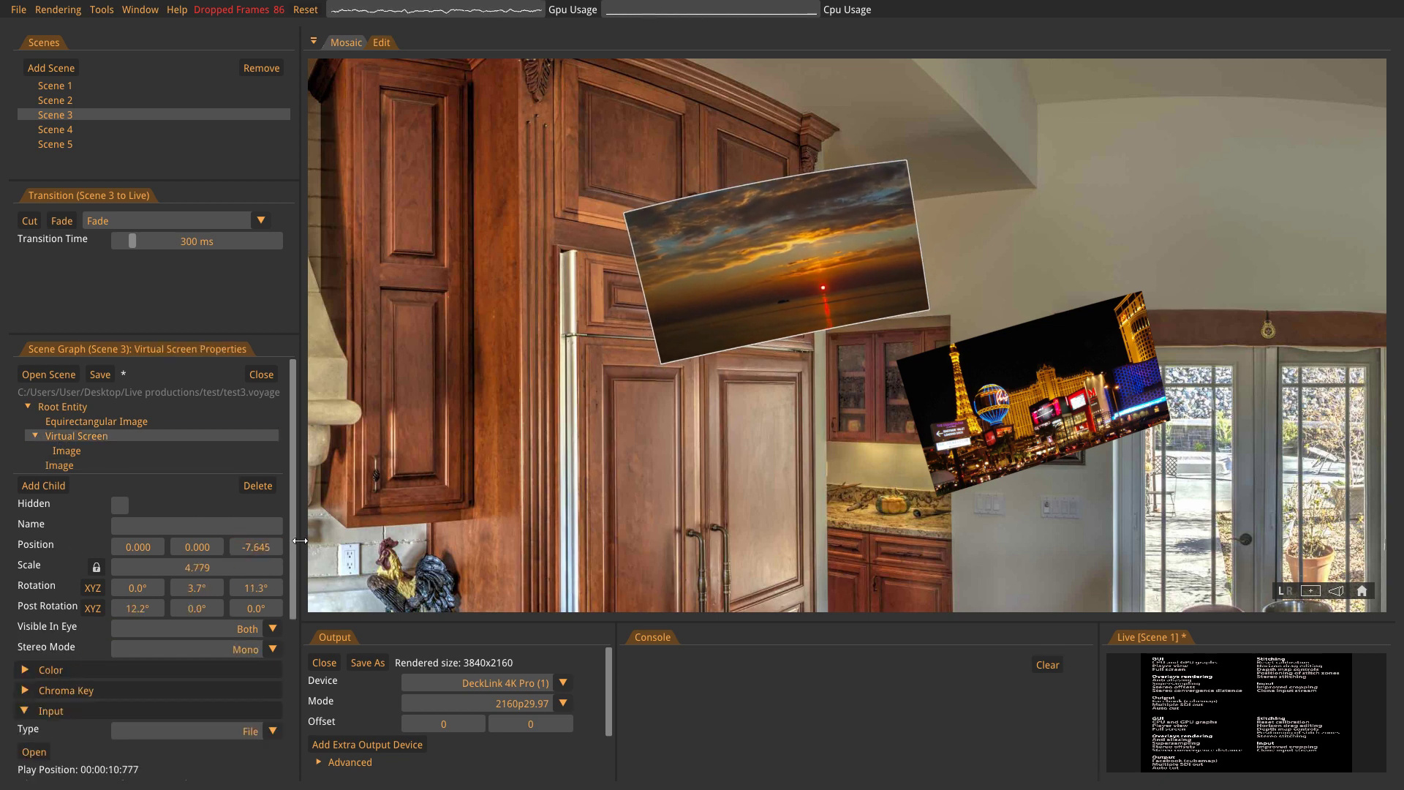
left_click_drag(251, 546, 449, 550)
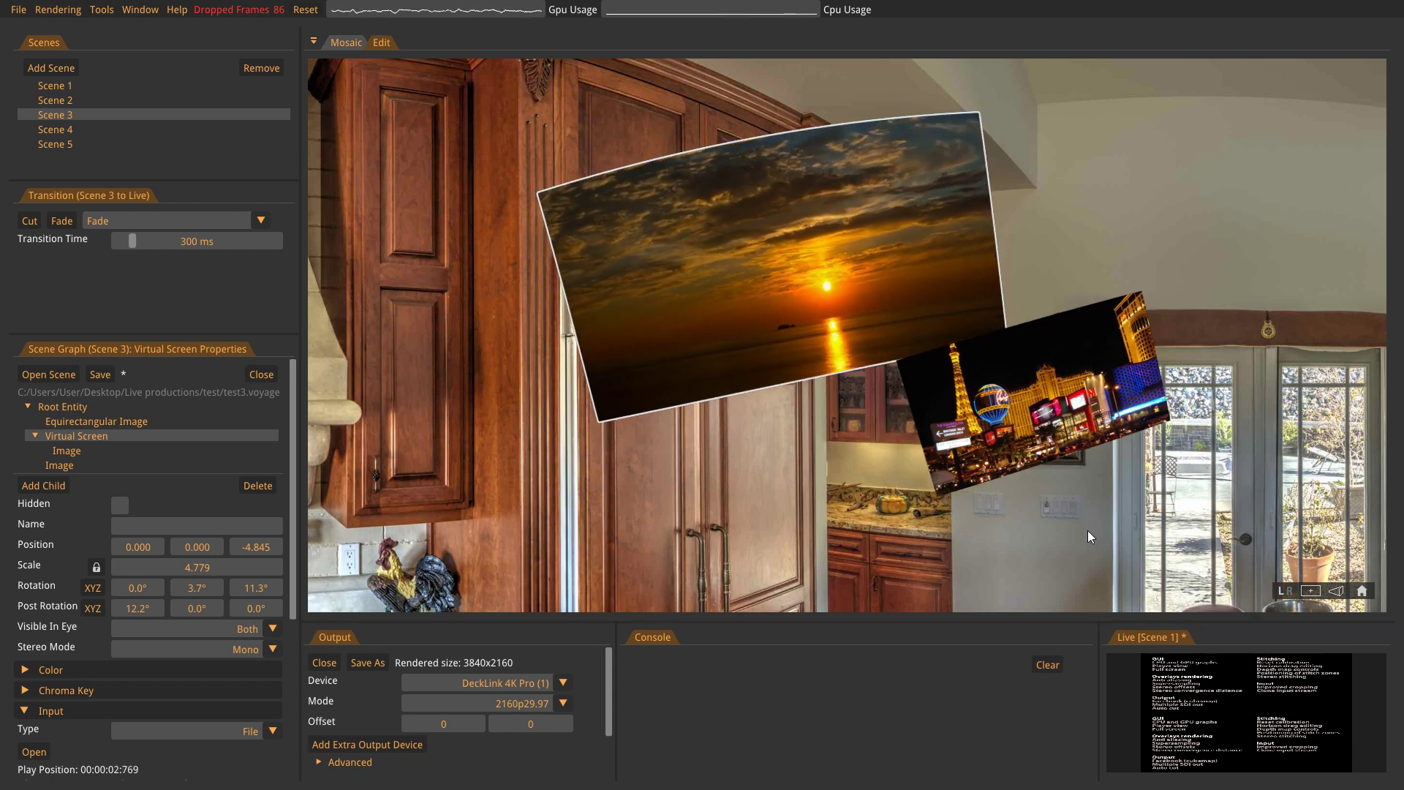
left_click(58, 9)
left_click(60, 30)
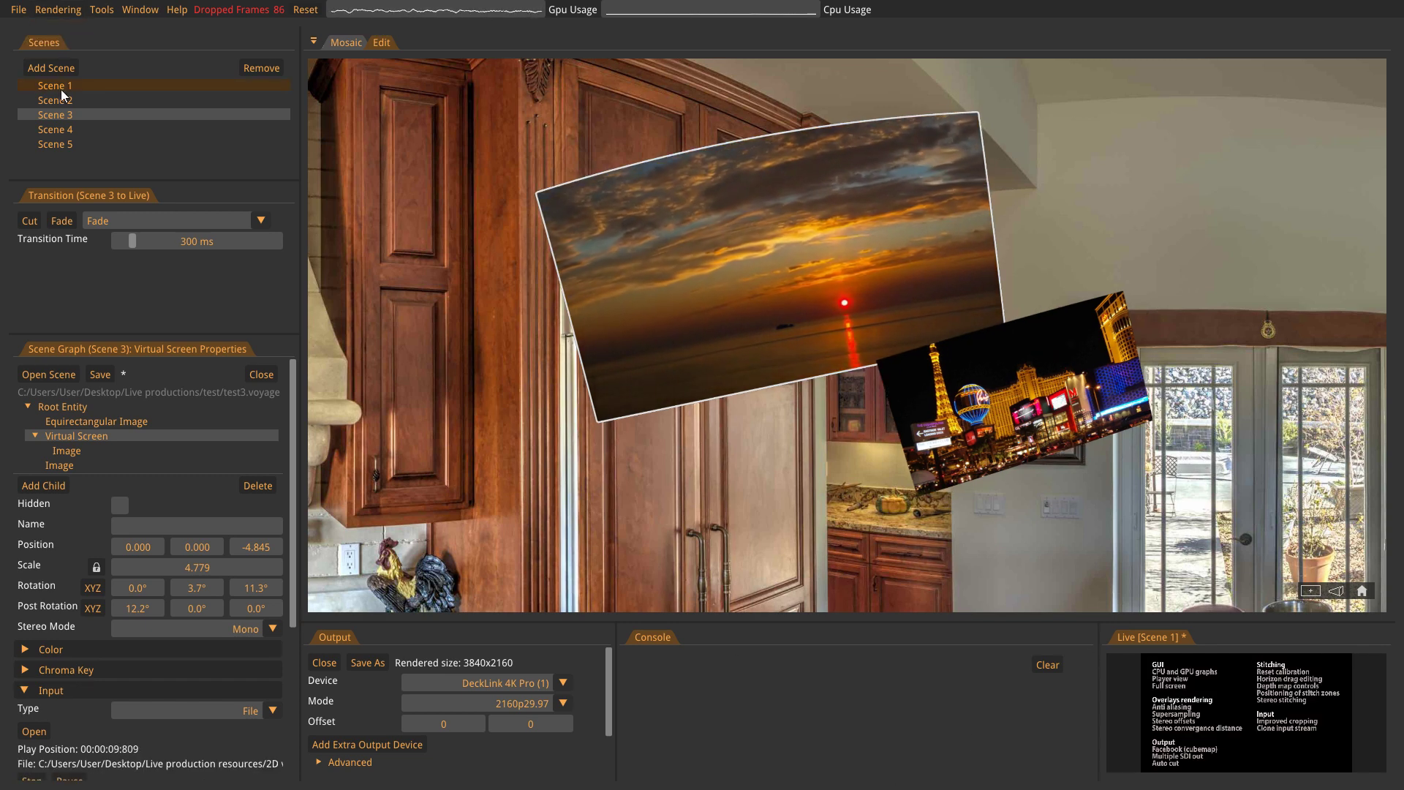
In Scene 1, reset the view and tilt the logo to Post Rotation X -57.1°.
left_click(59, 87)
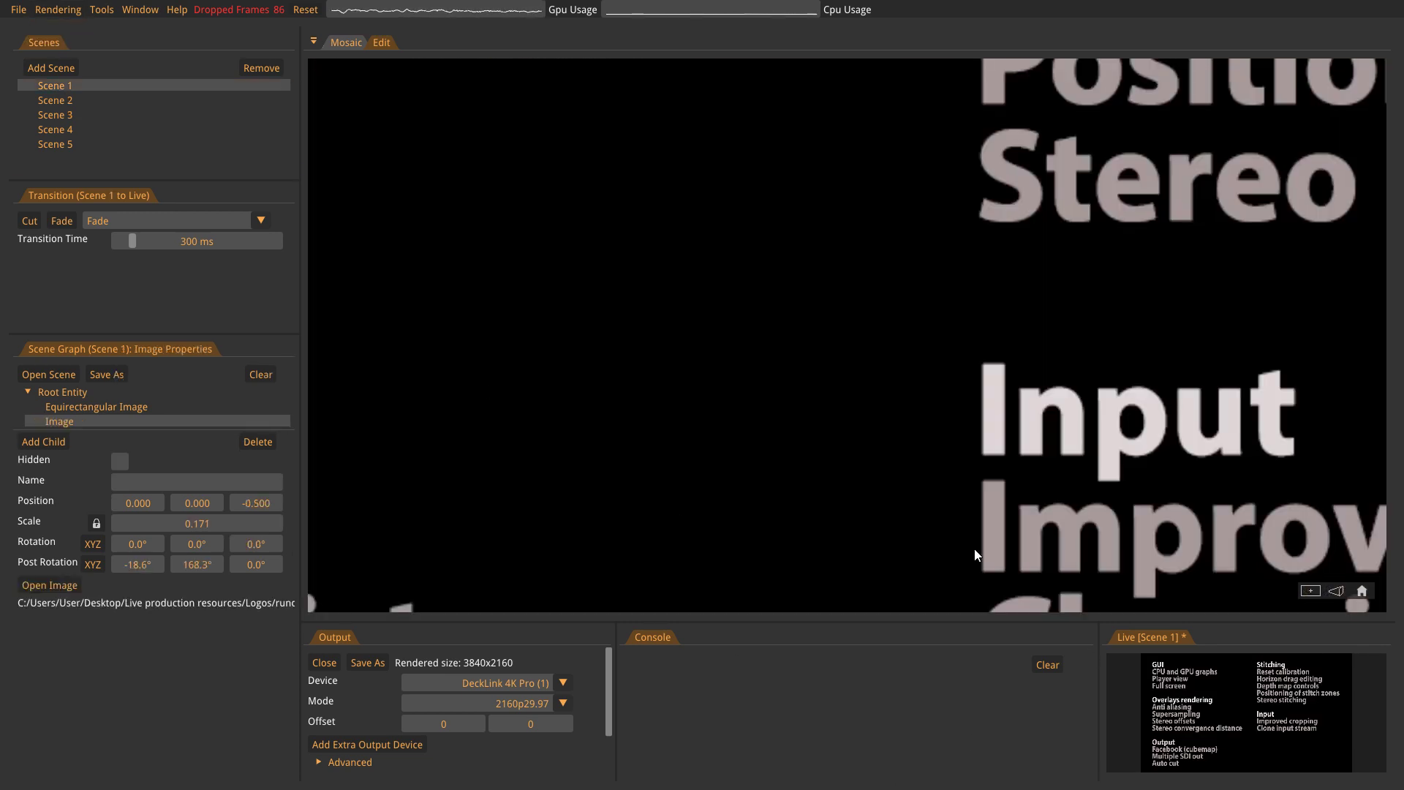
left_click(1361, 590)
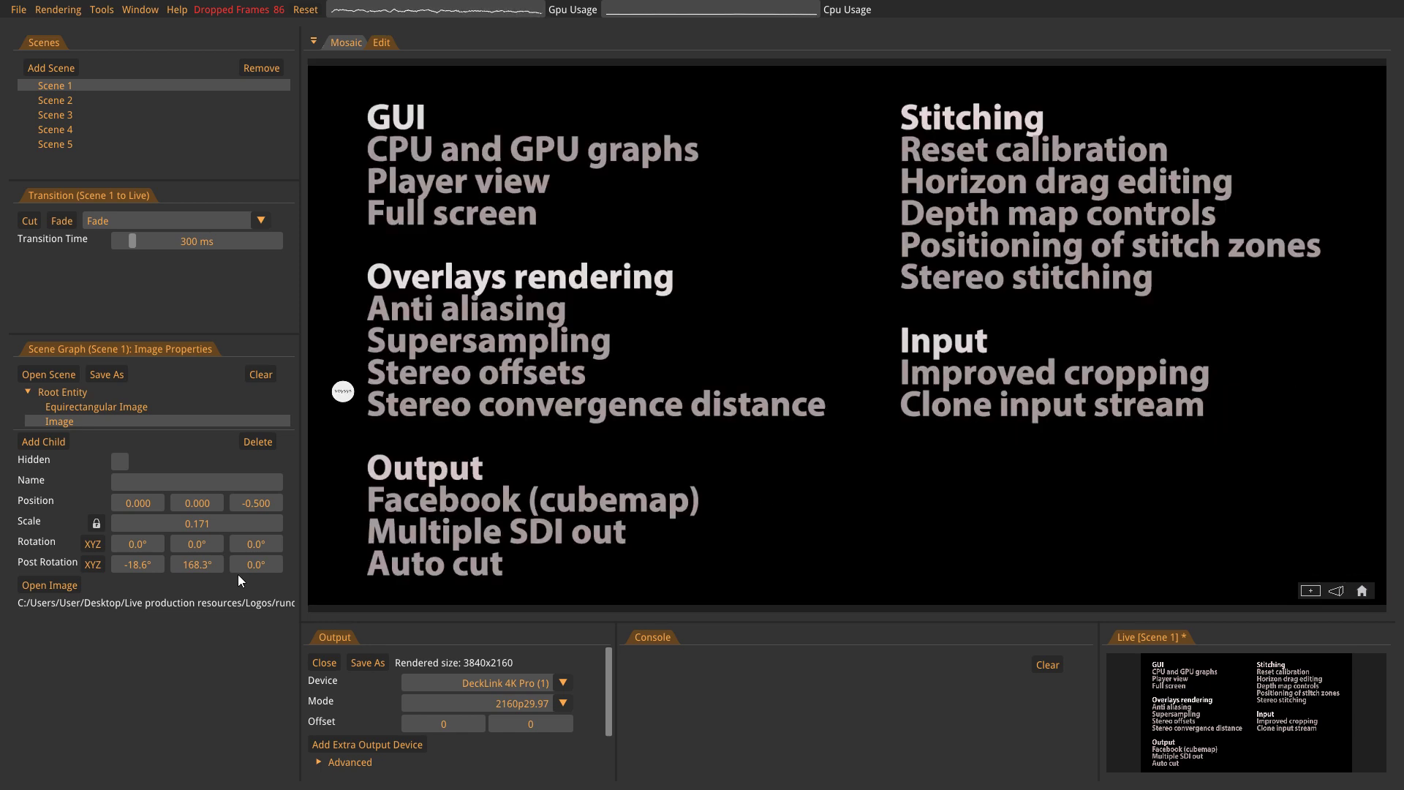
left_click_drag(153, 565, 1270, 594)
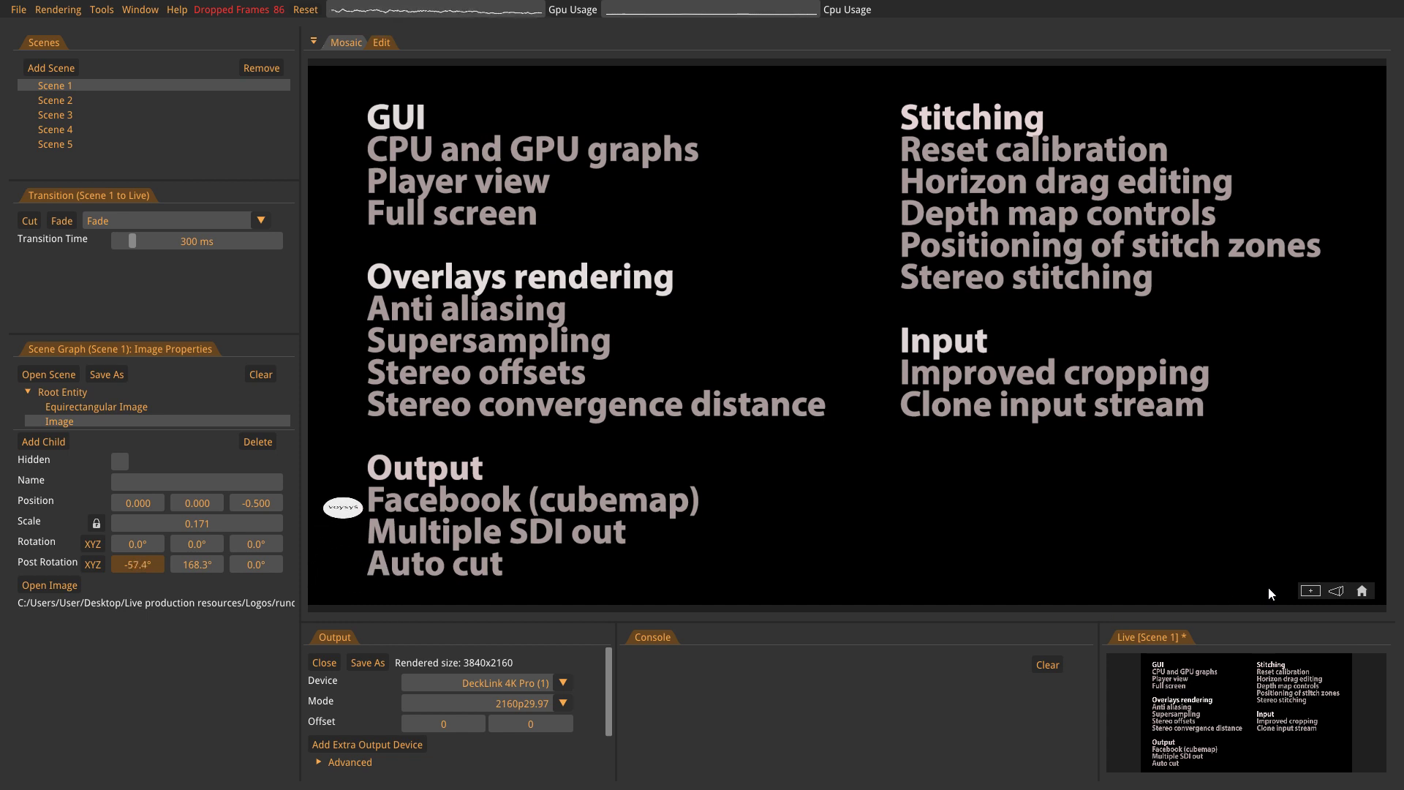
left_click_drag(1268, 587, 1337, 618)
Swap the DeckLink SDI output for a new Facebook streaming output using the live-360 RTMP server.
left_click(325, 663)
left_click(562, 682)
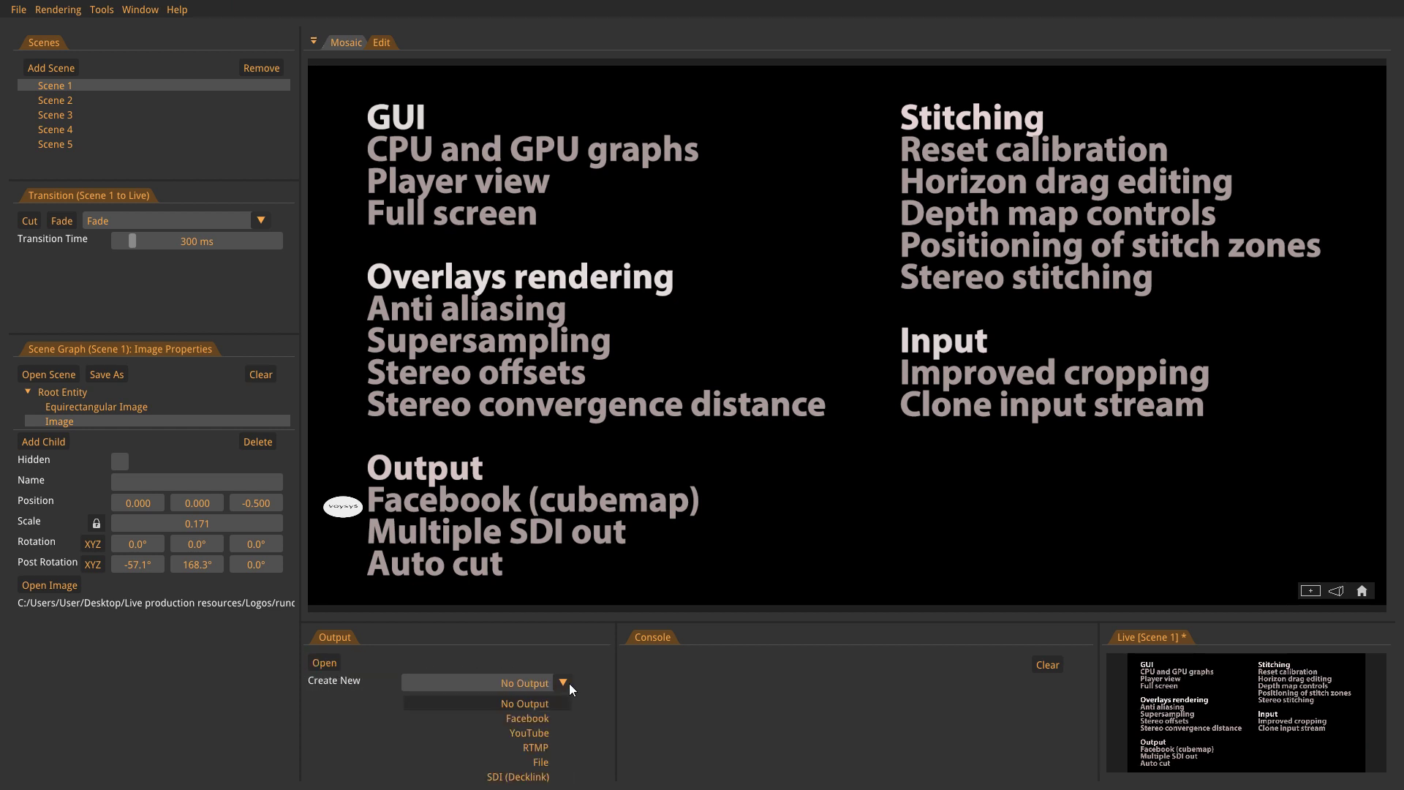
left_click(547, 720)
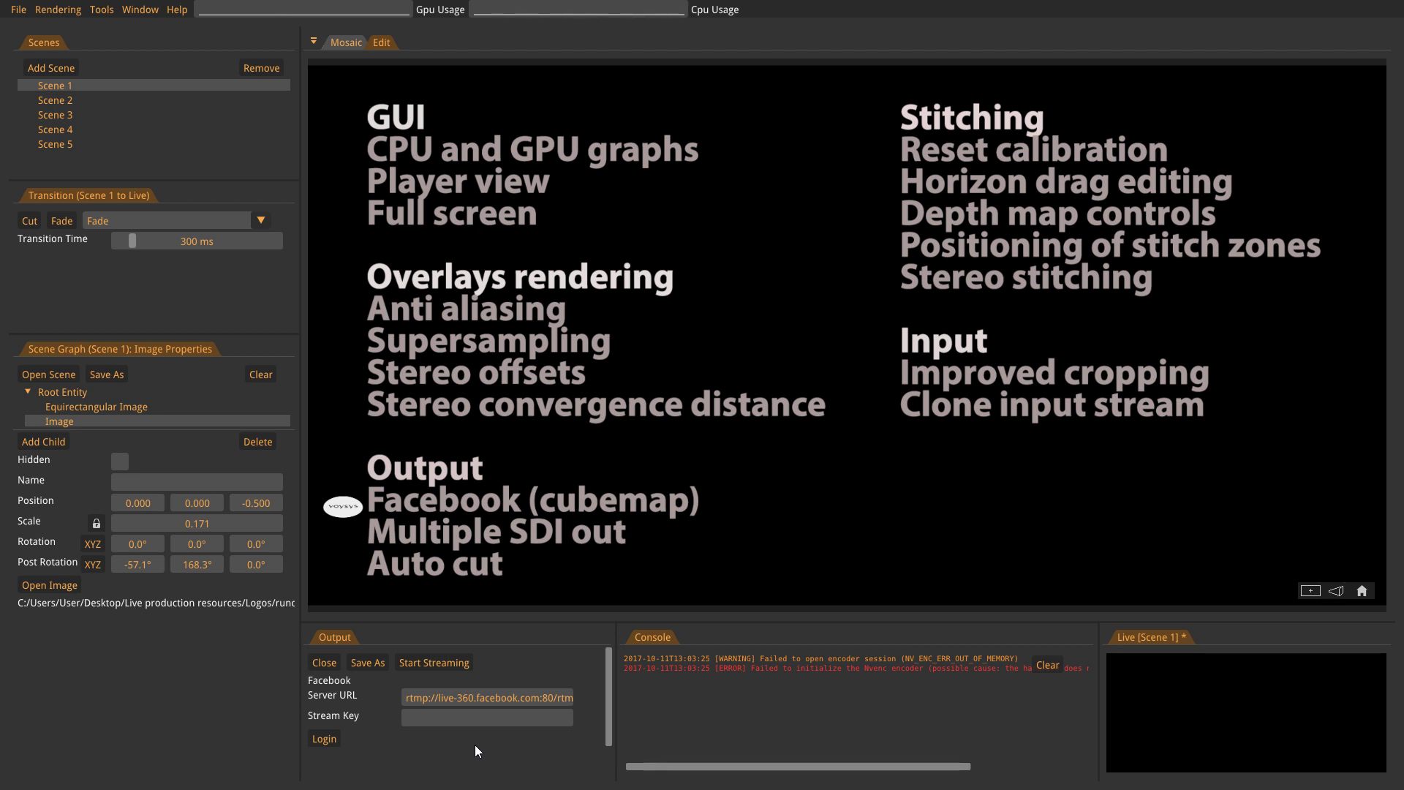
Create an SDI (Decklink) output on DeckLink 4K Pro (1) in 2160p29.97 mode at 3840x2160.
left_click(329, 666)
left_click(483, 683)
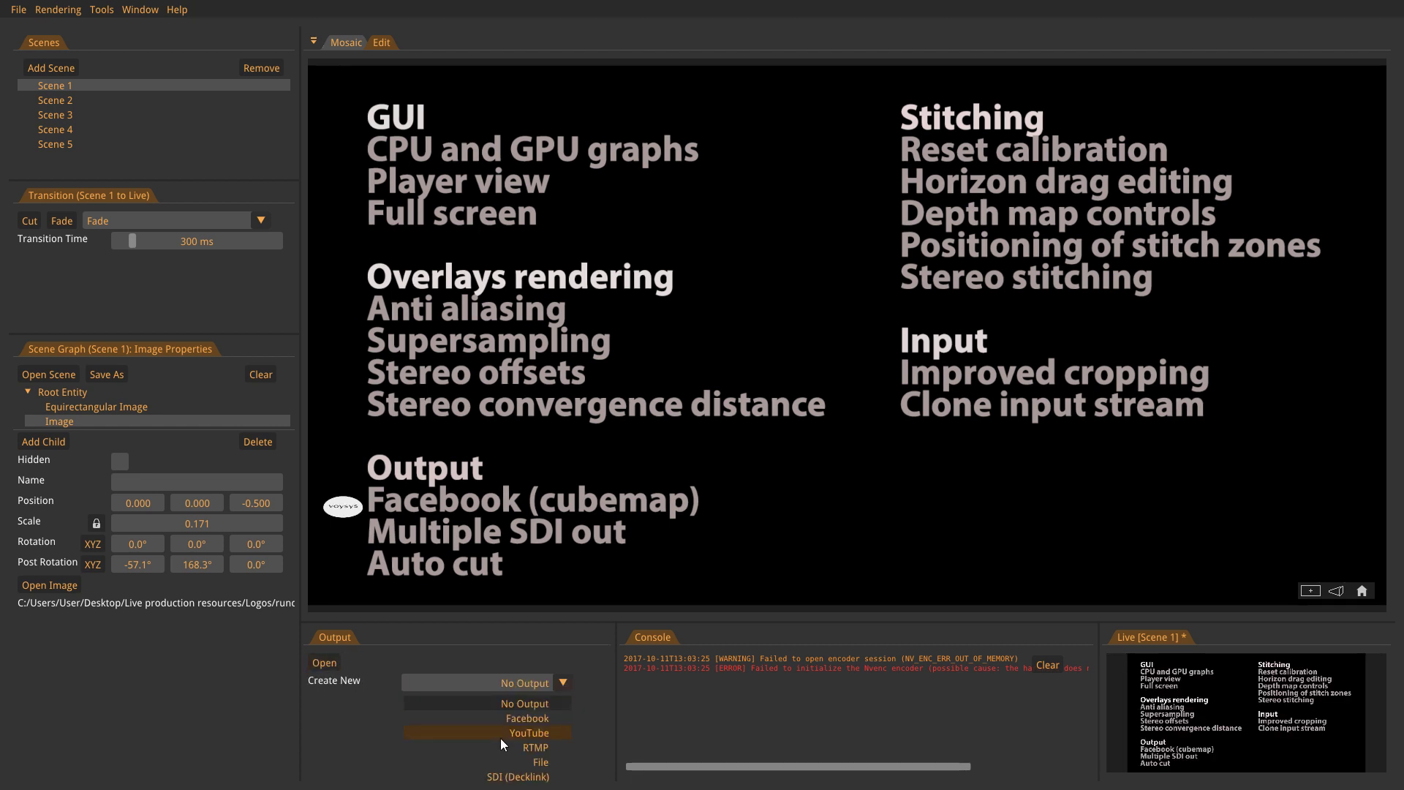
left_click(515, 777)
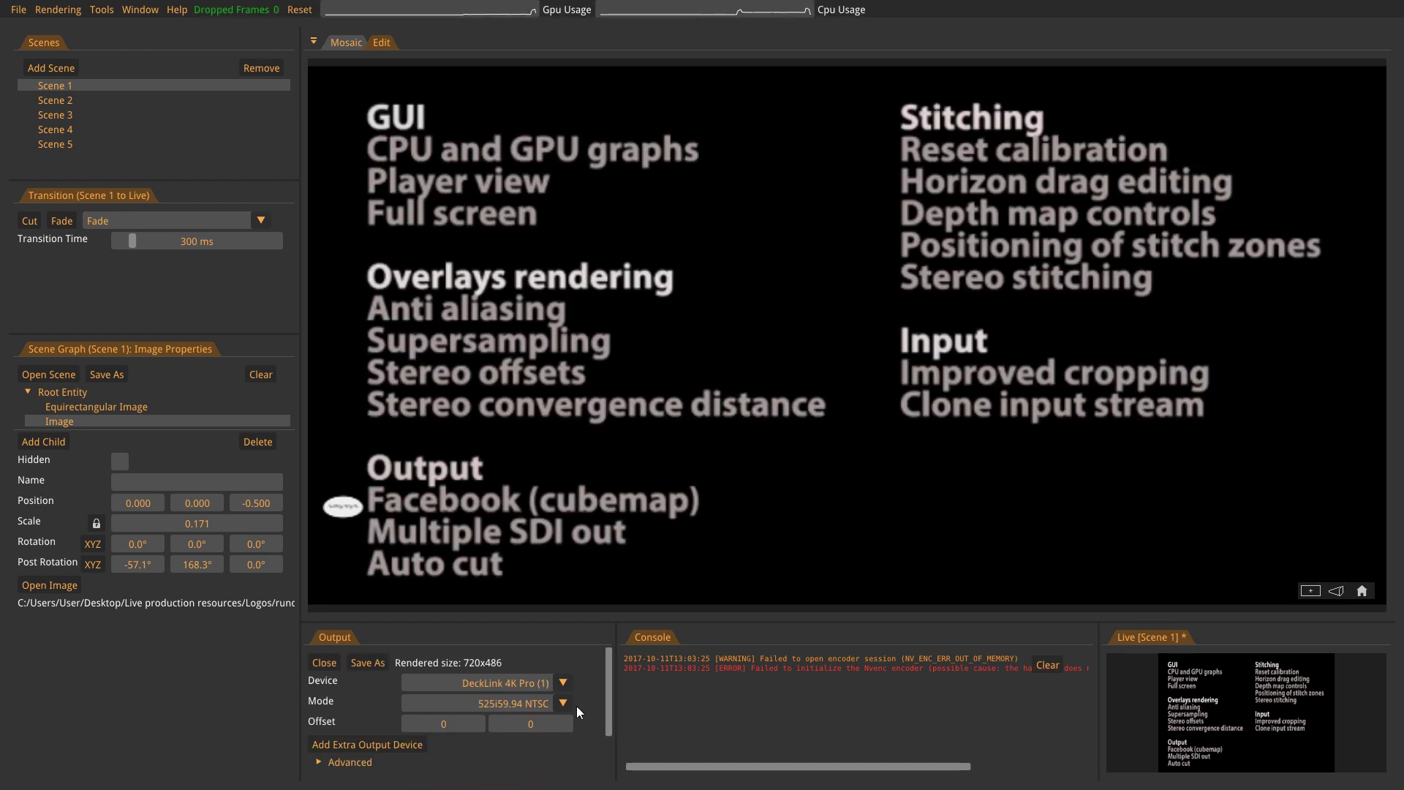
left_click(563, 703)
scroll(498, 760, "down", 3)
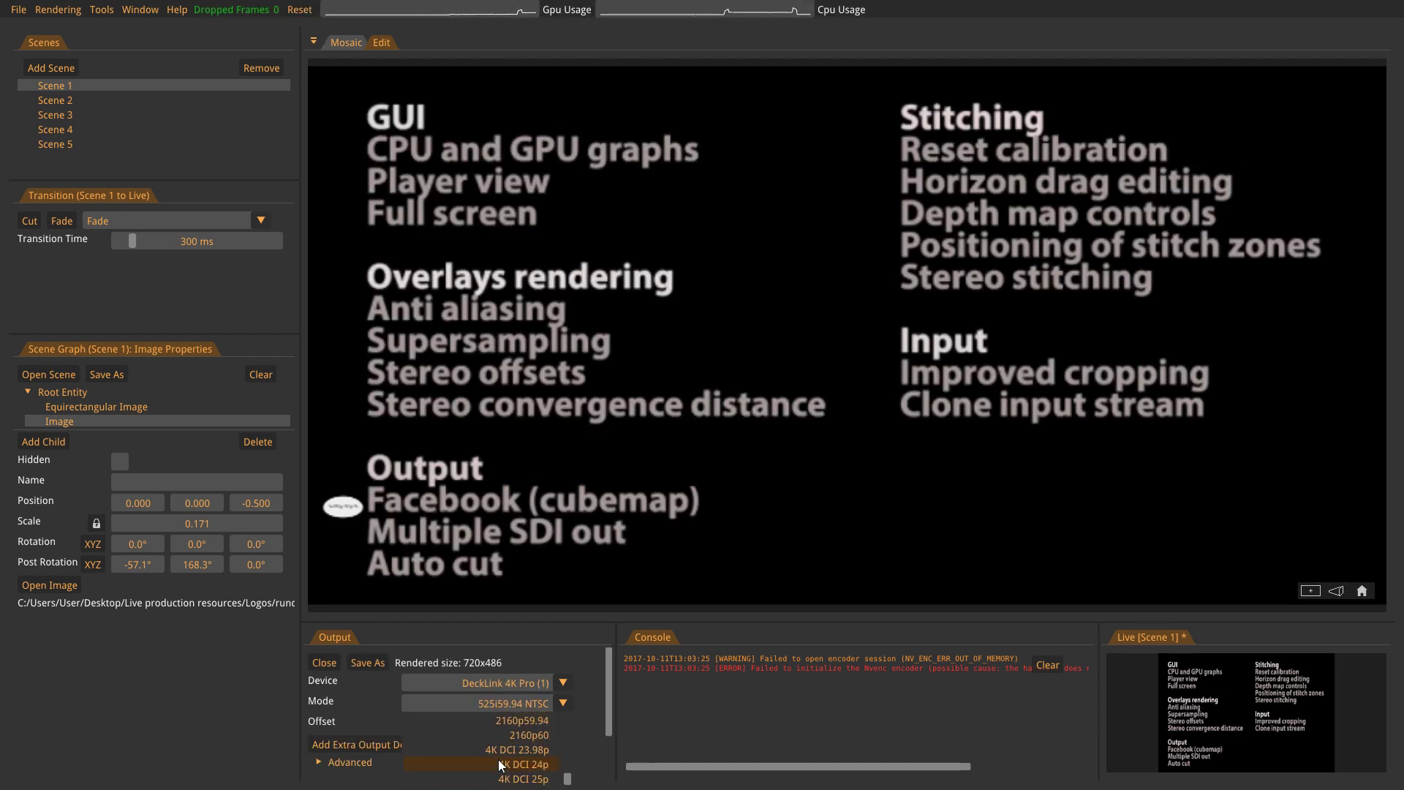
scroll(499, 764, "up", 2)
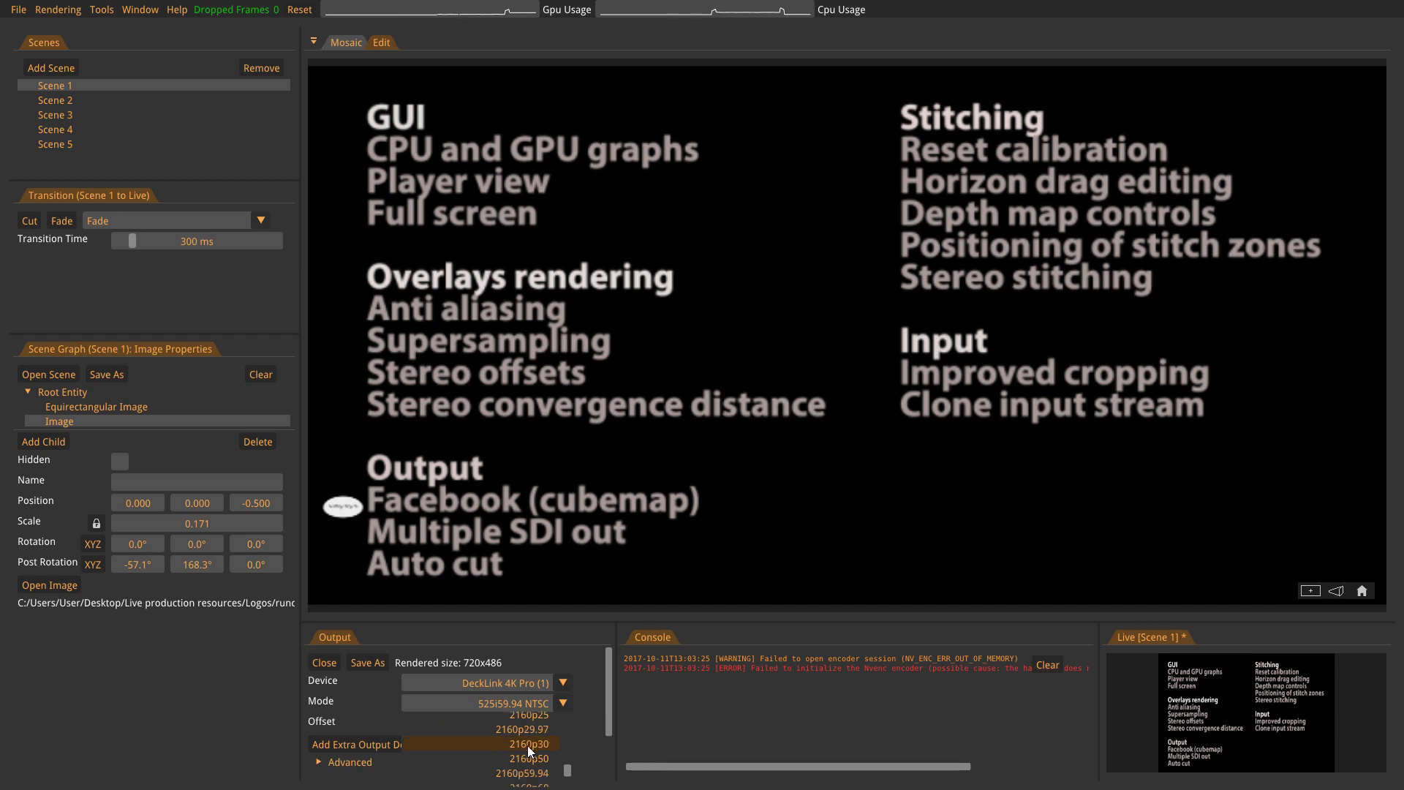
left_click(530, 728)
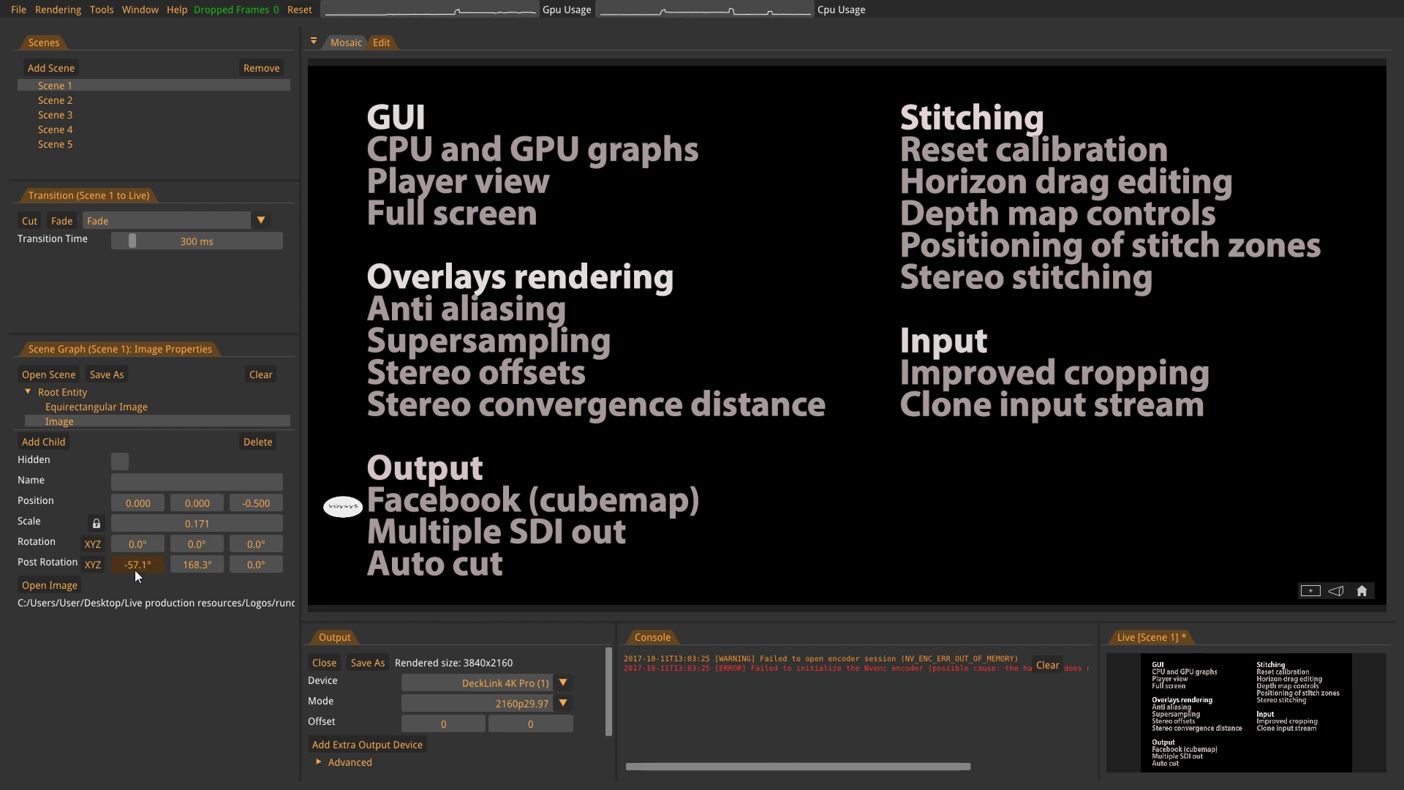
Tilt the logo to post rotation X −66.4° and add Device 2 as DeckLink 4K Pro (2).
left_click_drag(135, 562, 67, 566)
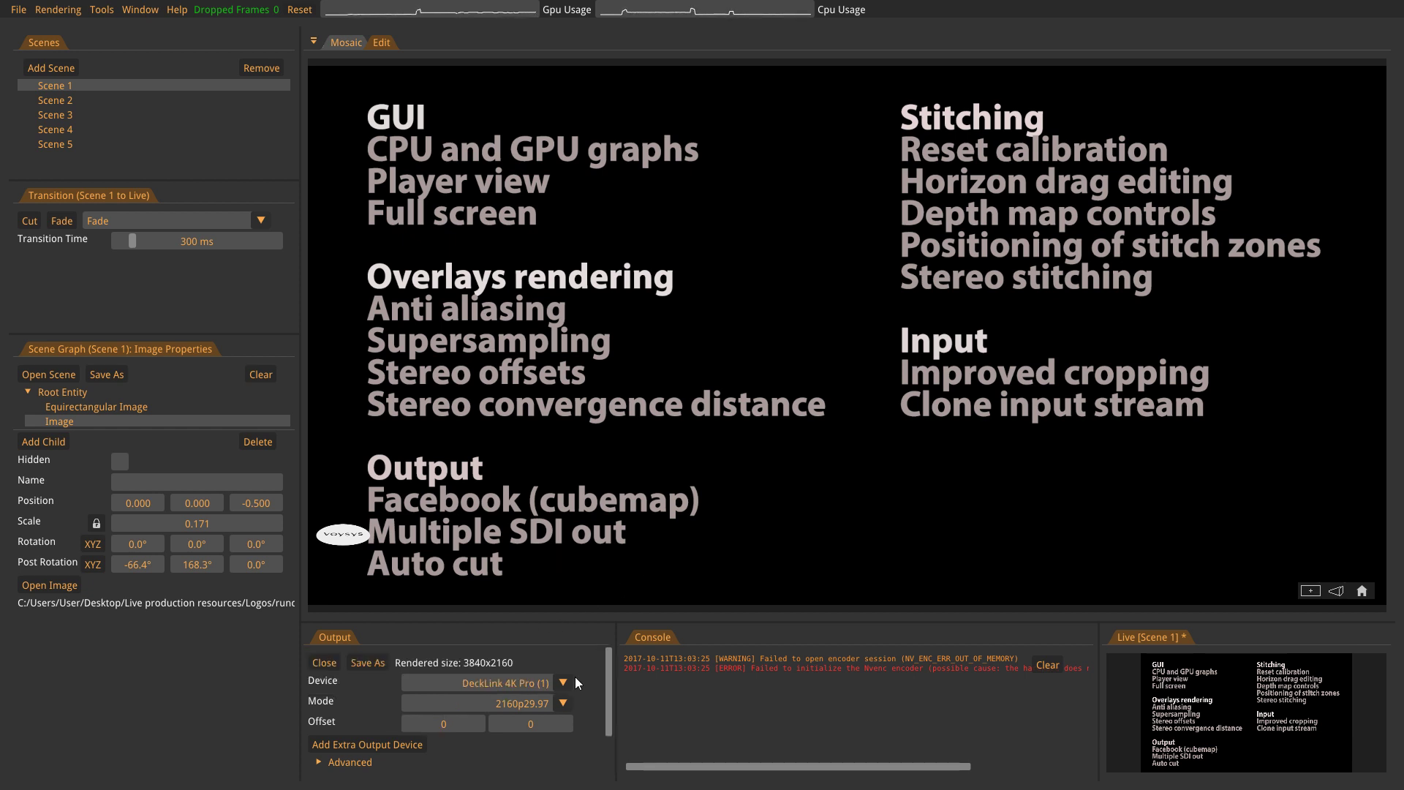
left_click(355, 747)
scroll(604, 745, "down", 2)
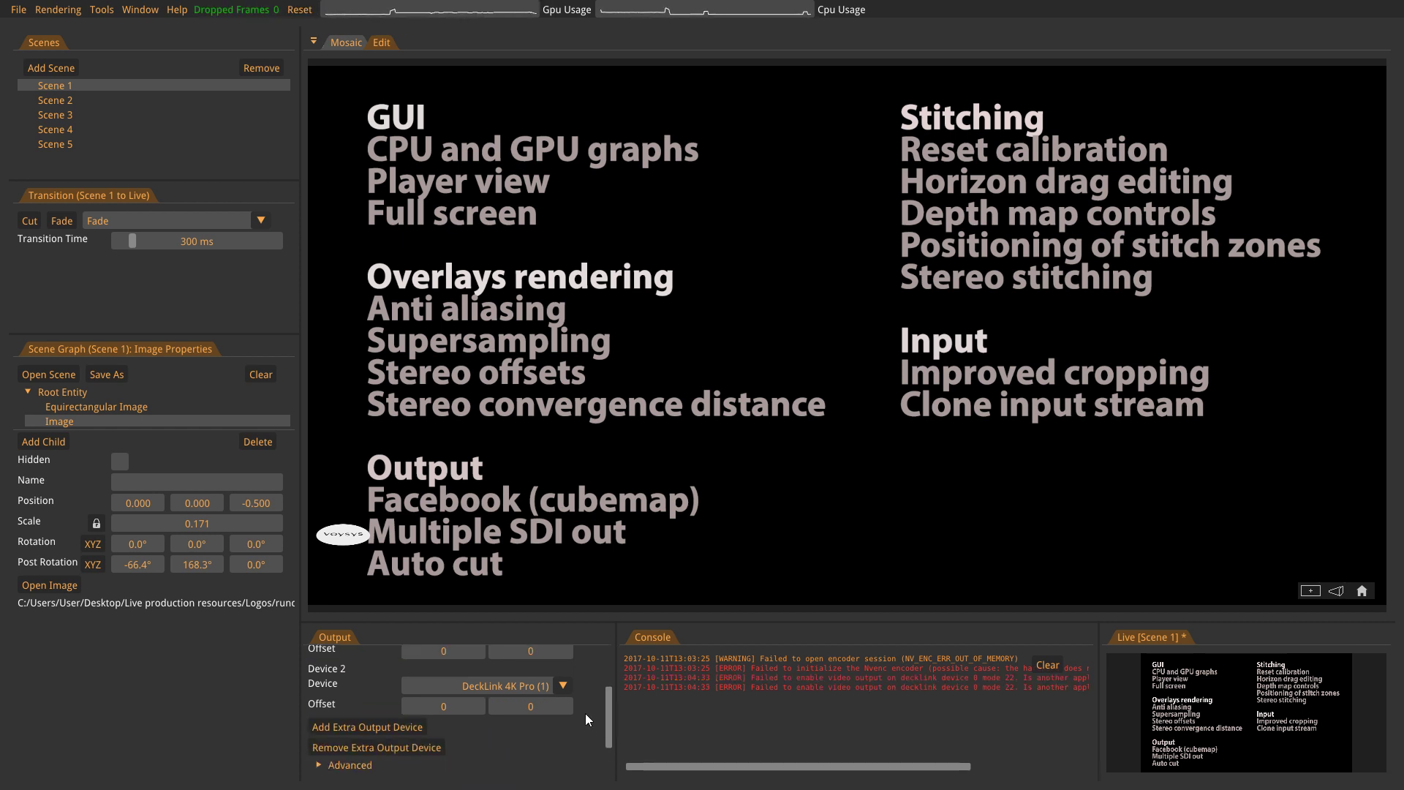
left_click(564, 685)
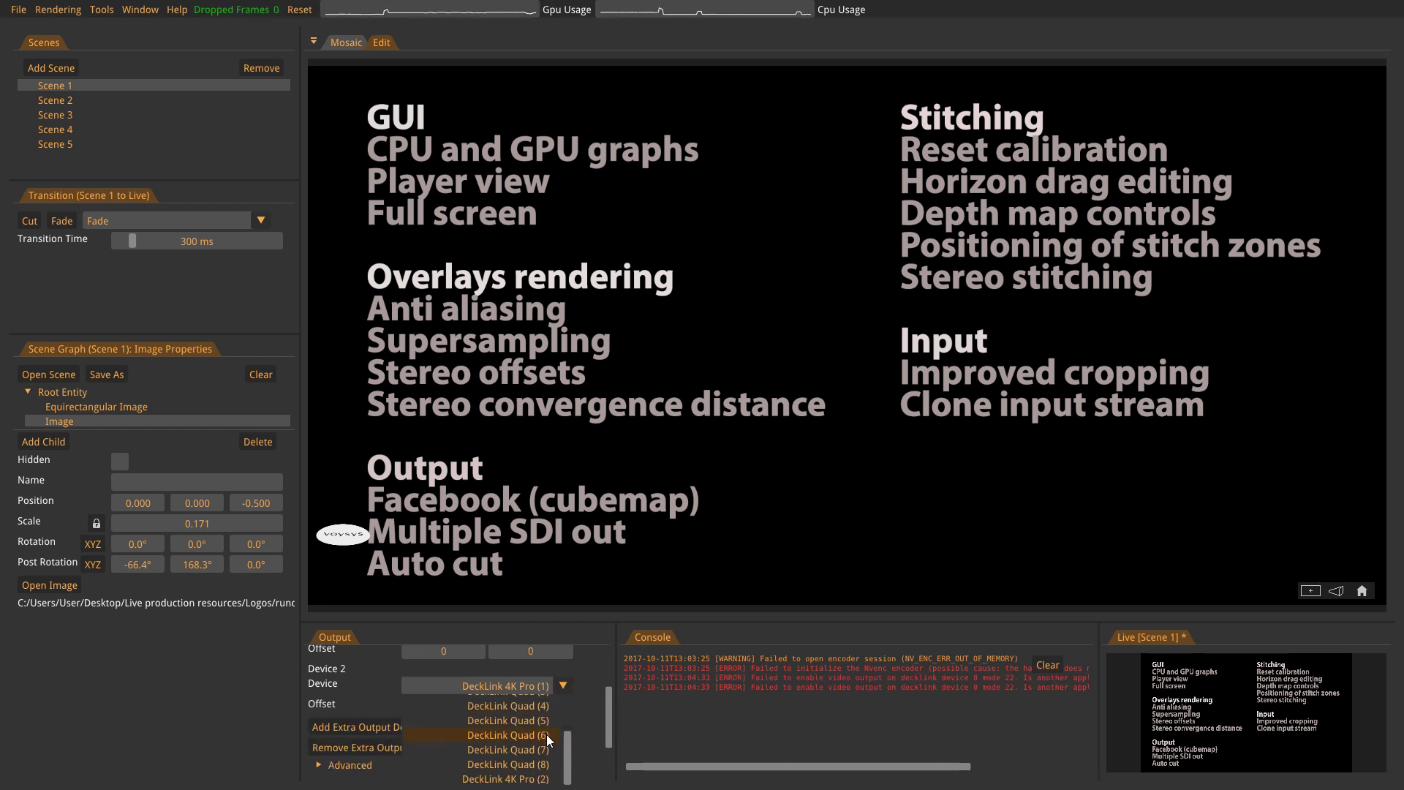
left_click(546, 778)
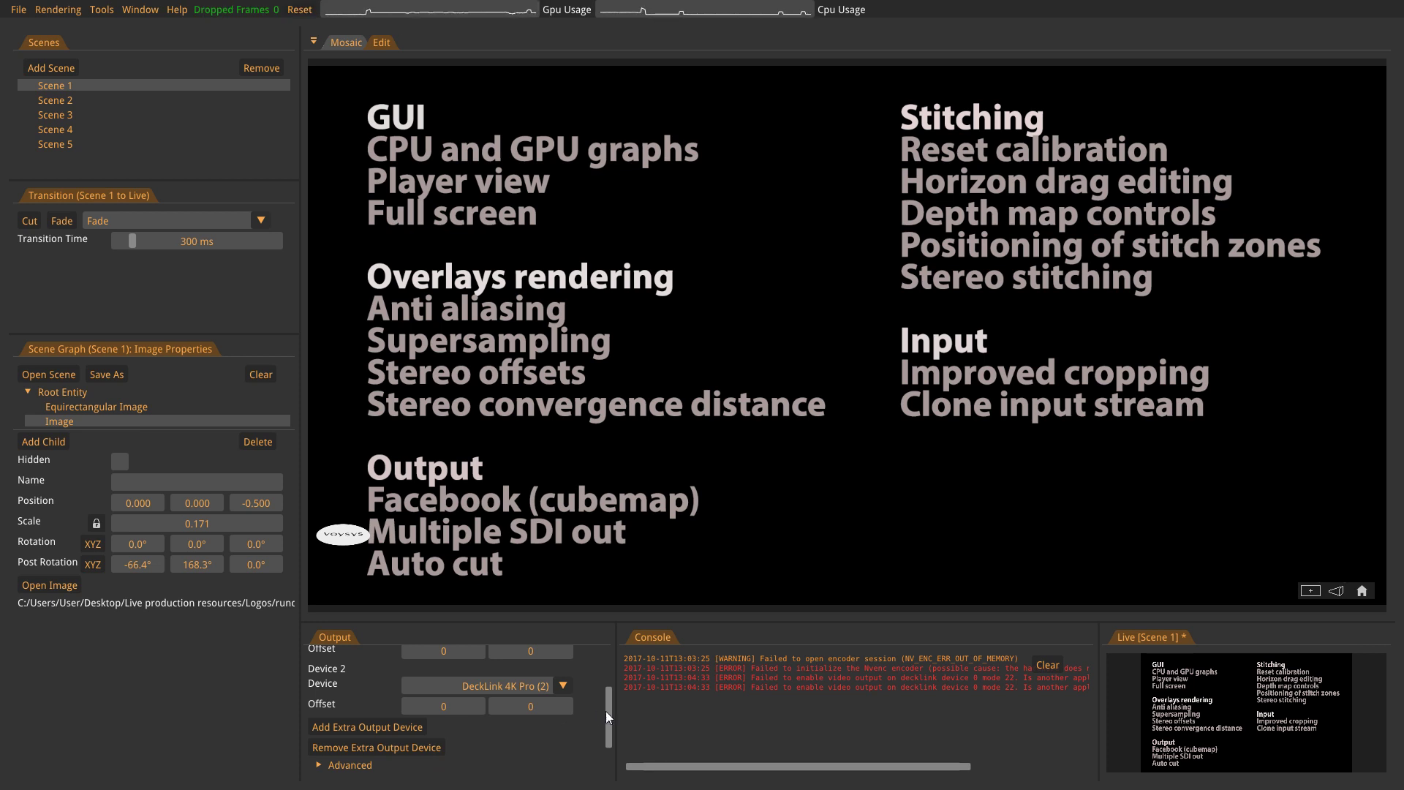
left_click_drag(607, 712, 605, 664)
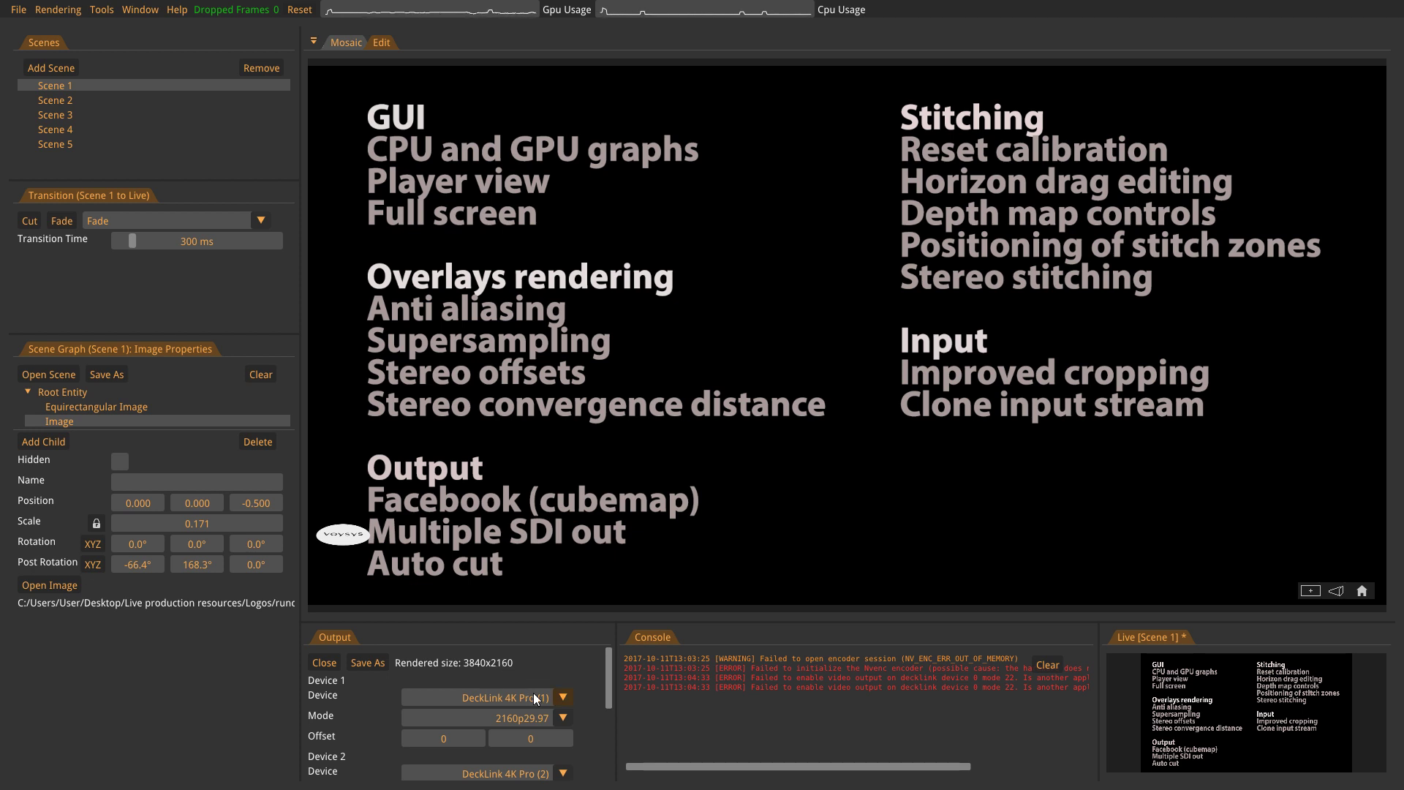
scroll(536, 693, "down", 3)
scroll(561, 709, "up", 2)
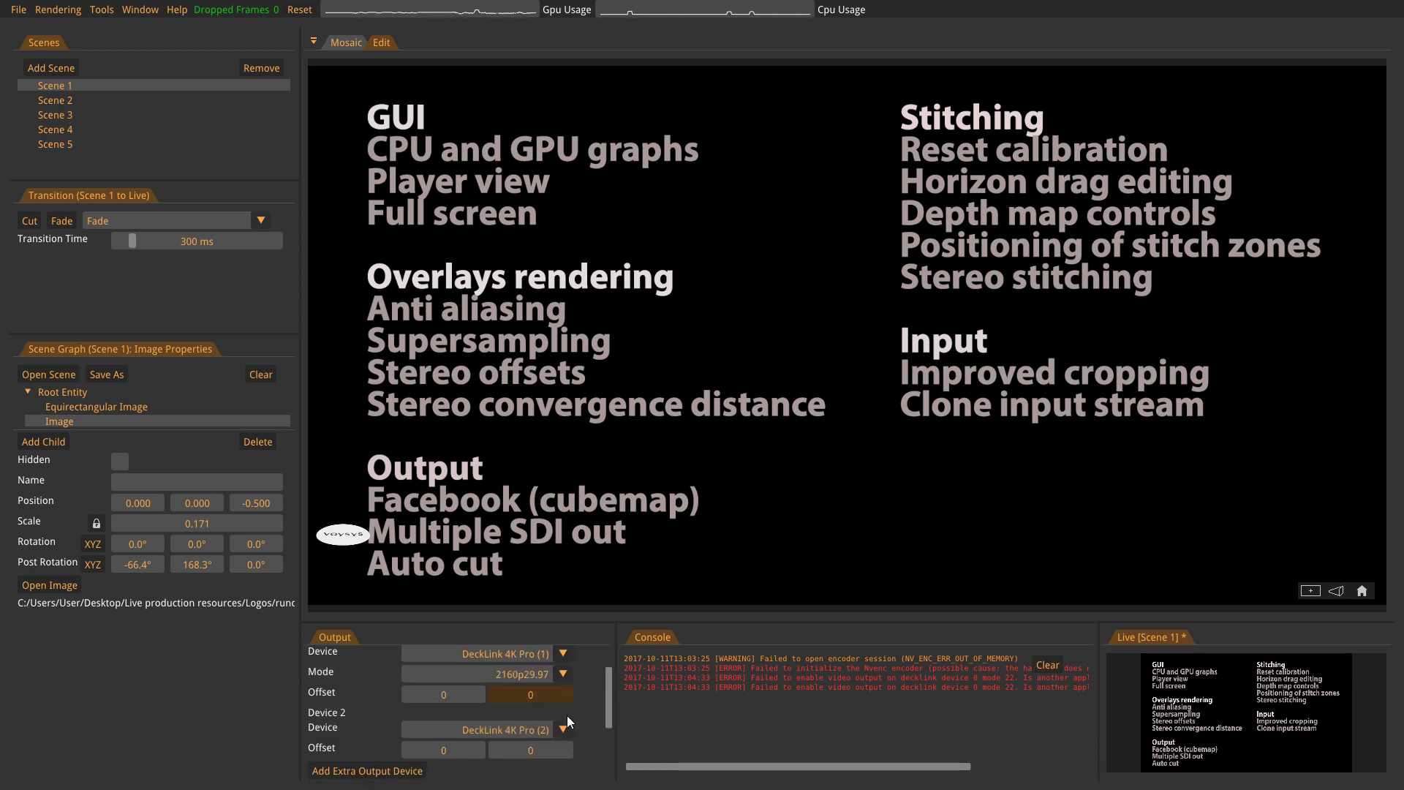
scroll(593, 742, "down", 2)
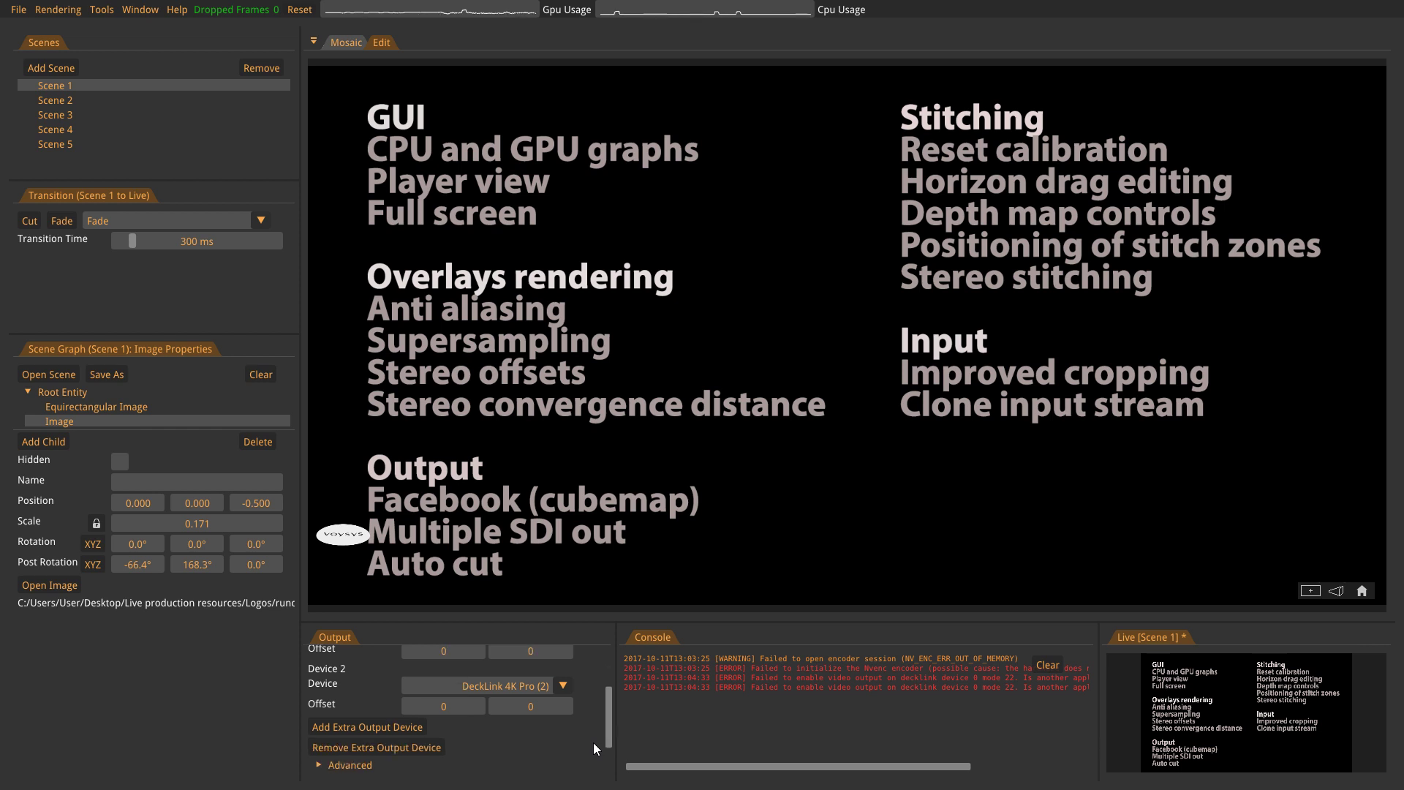
scroll(595, 743, "up", 5)
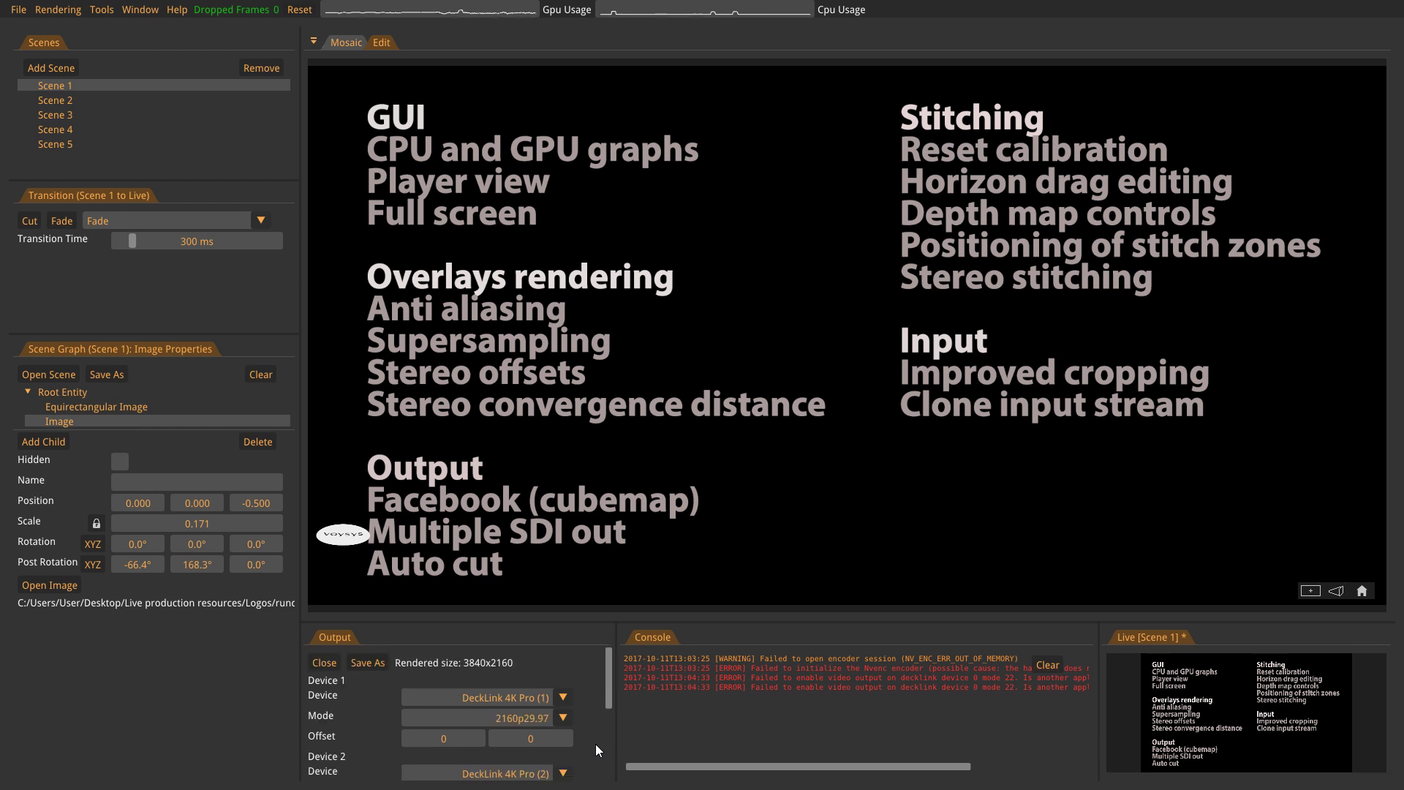
Switch rendering to Stereo and give Device 2 an offset of 0, 2160 for a 3840x4320 output.
left_click(43, 11)
left_click(51, 42)
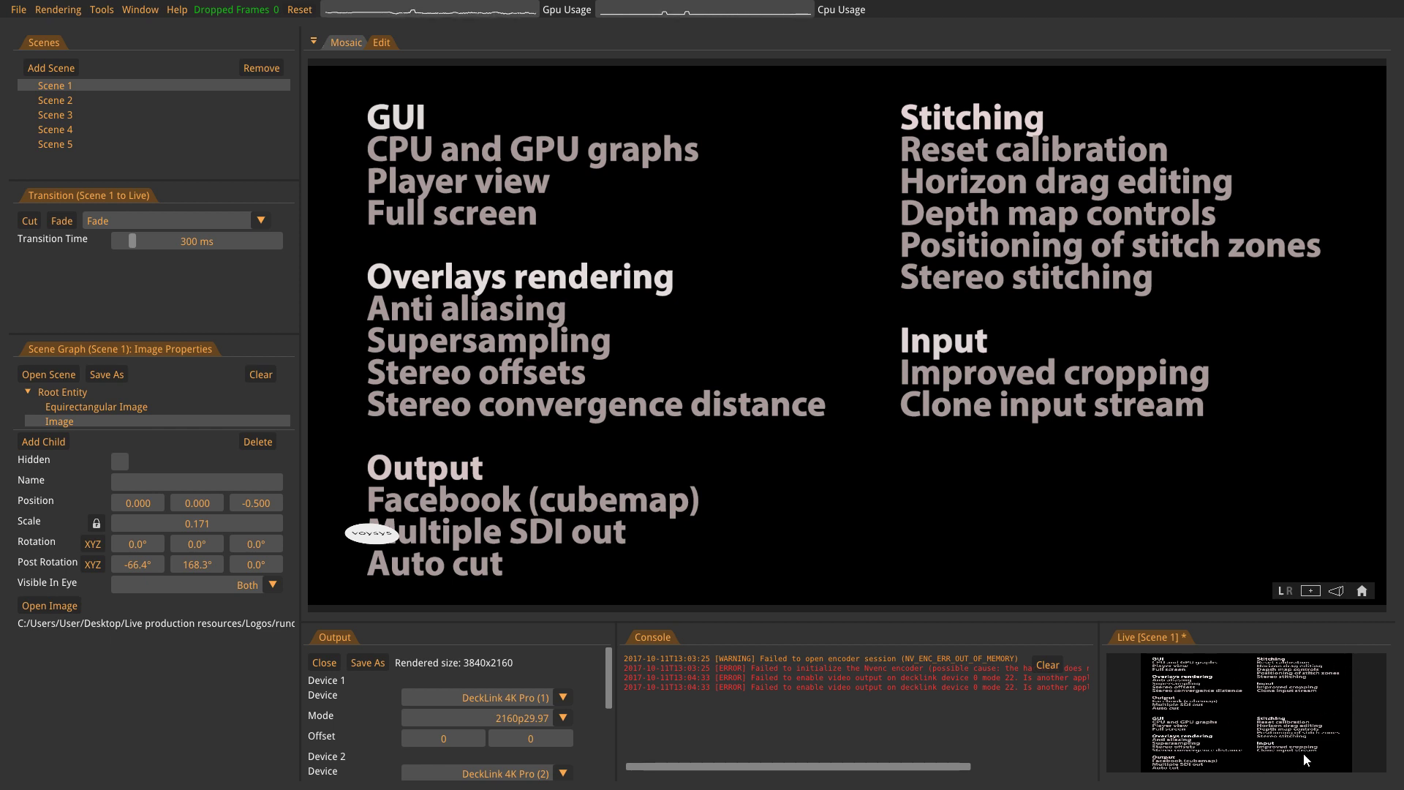
scroll(609, 687, "down", 3)
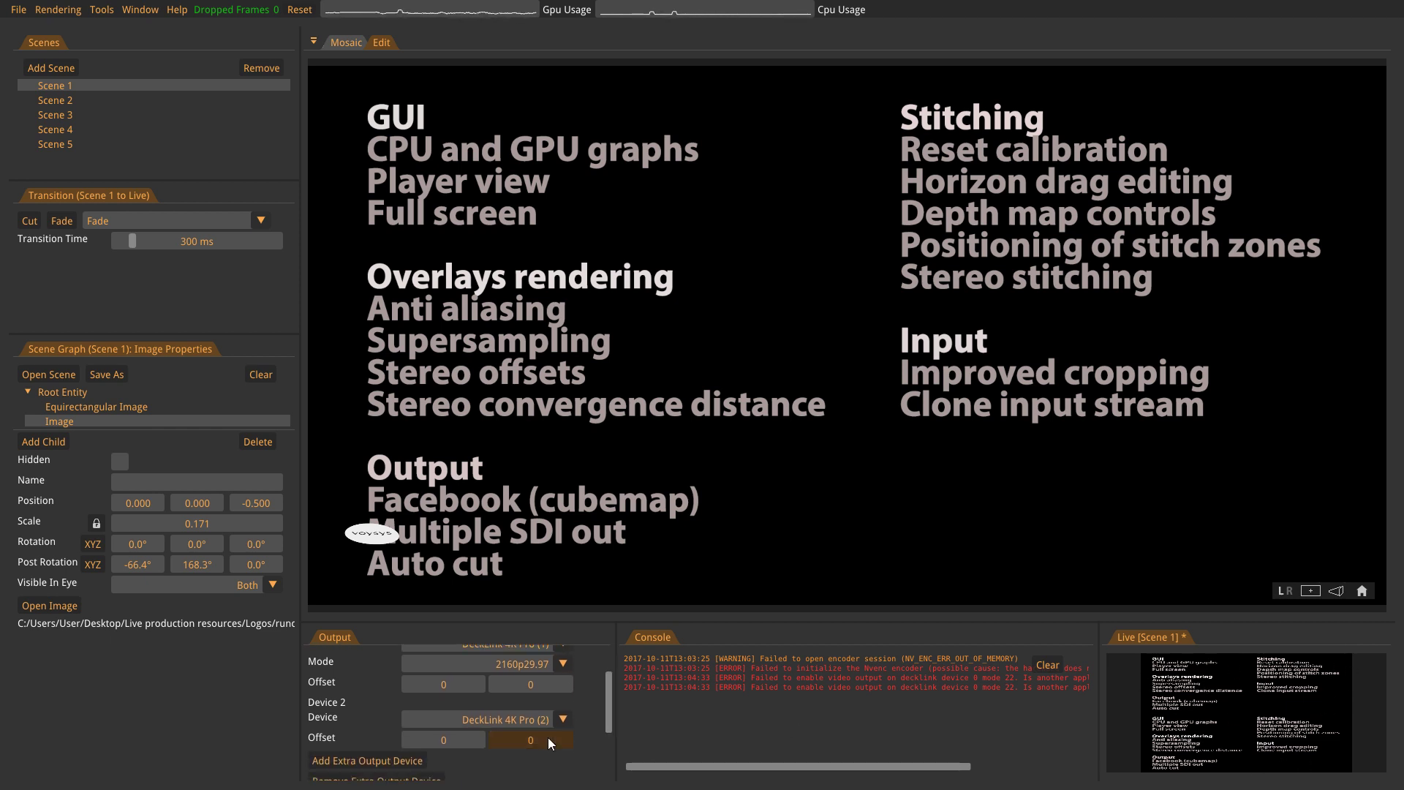
double_click(542, 740)
type("2160")
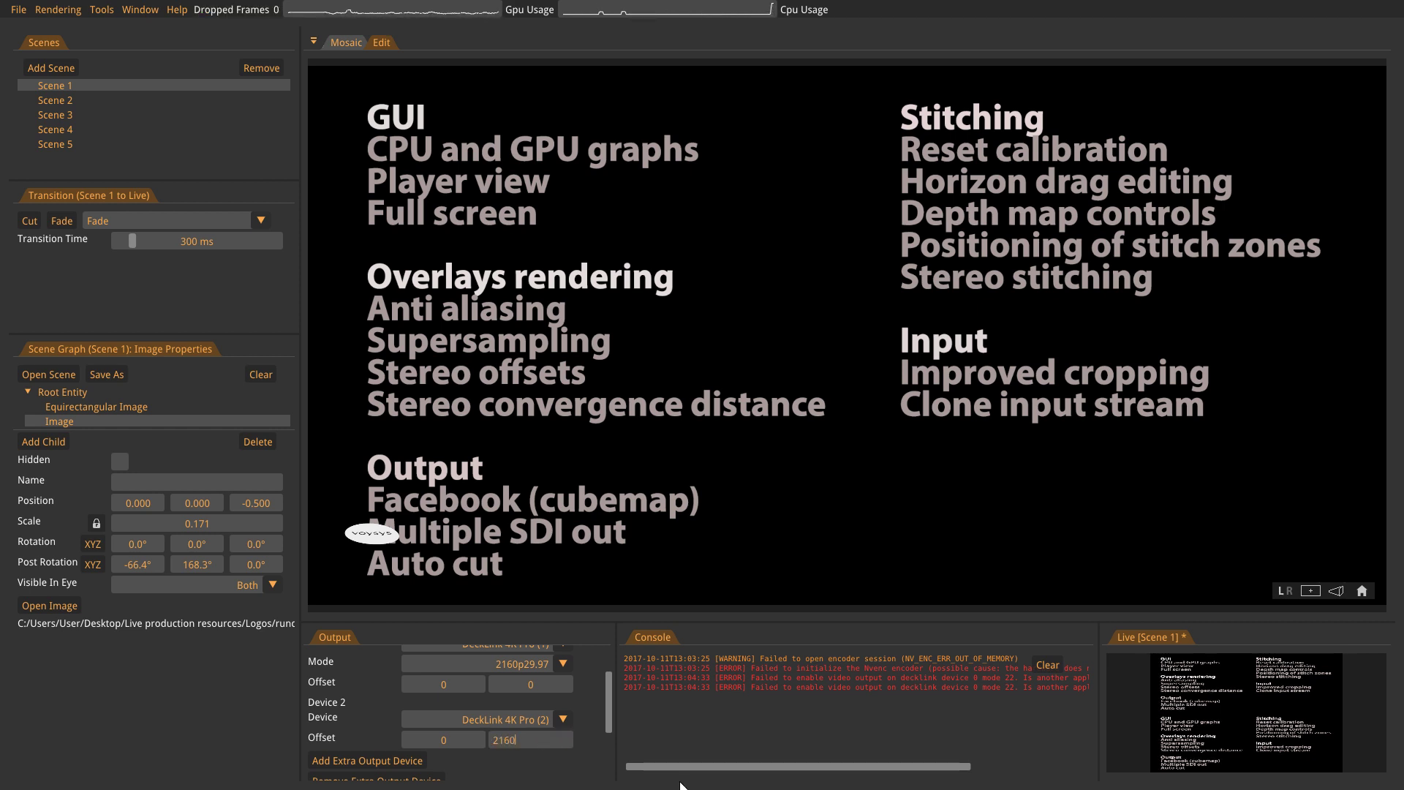
key("Return")
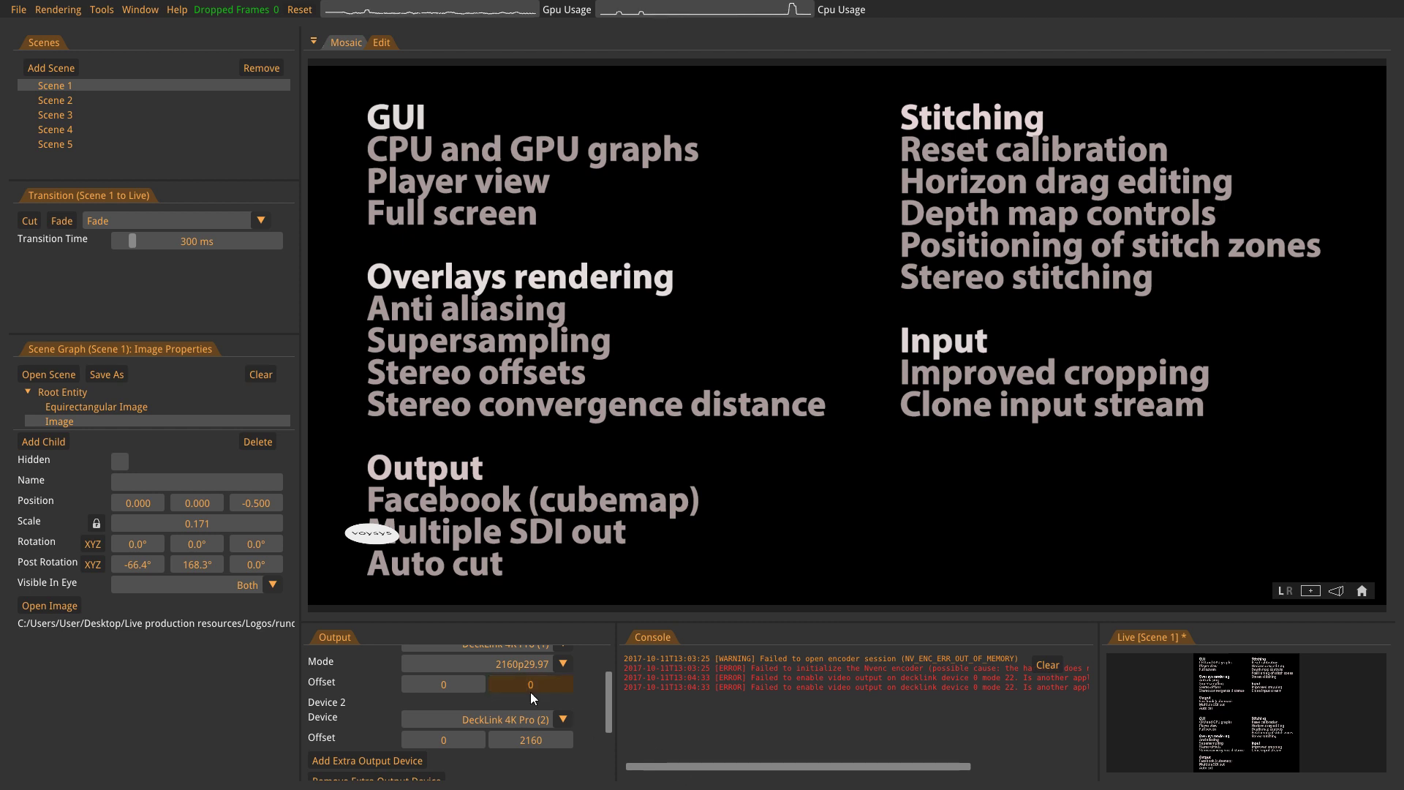
left_click_drag(610, 697, 607, 690)
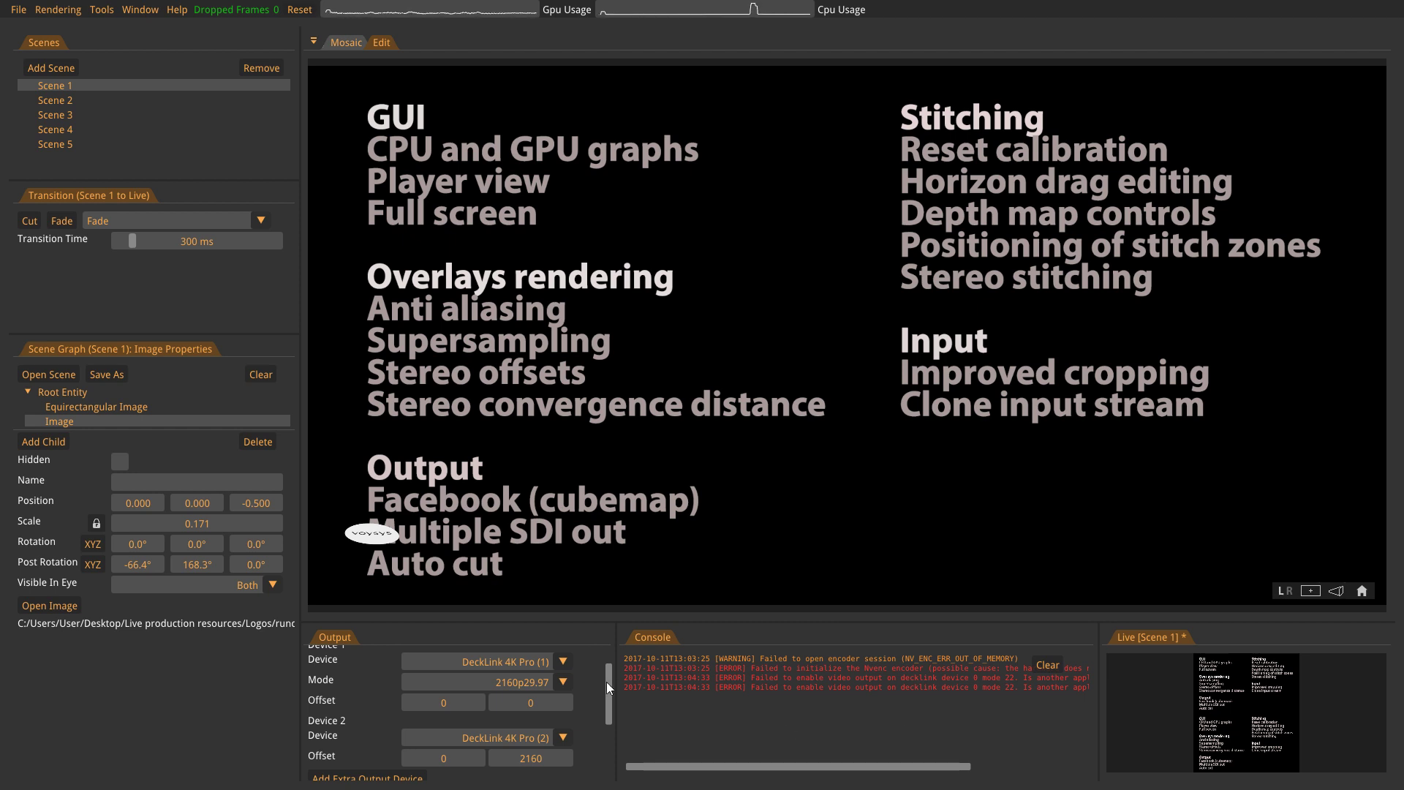
left_click_drag(607, 684, 609, 656)
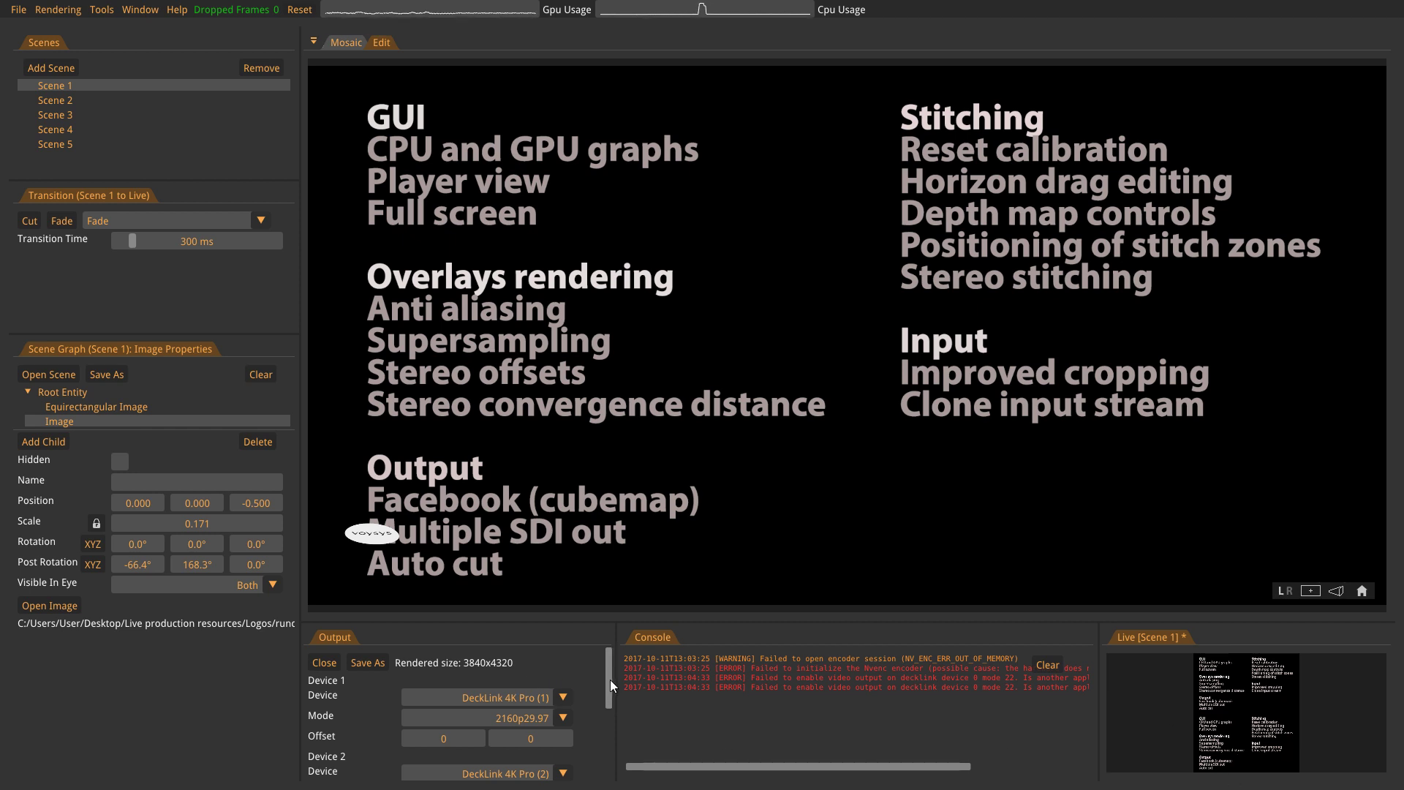
scroll(611, 702, "down", 3)
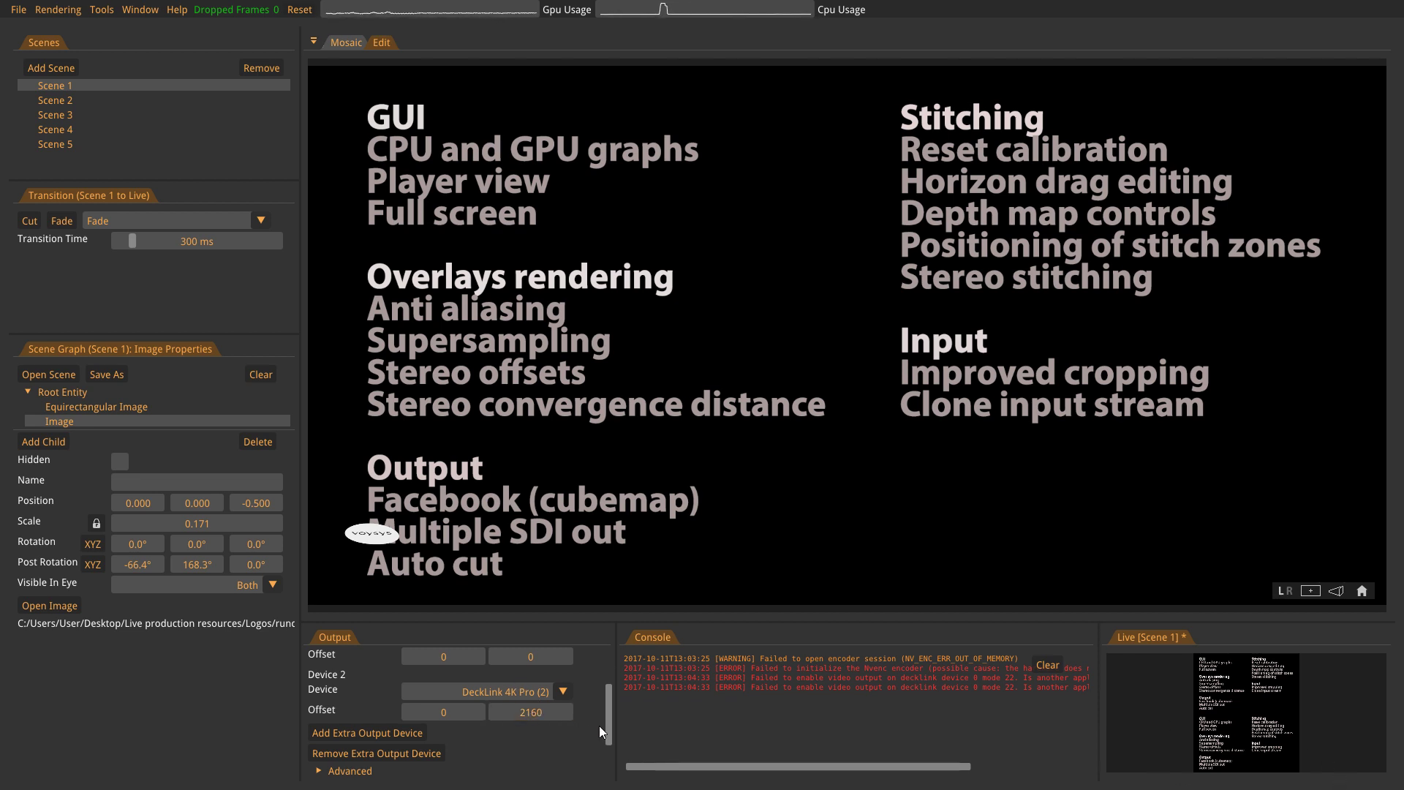
left_click_drag(612, 723, 612, 678)
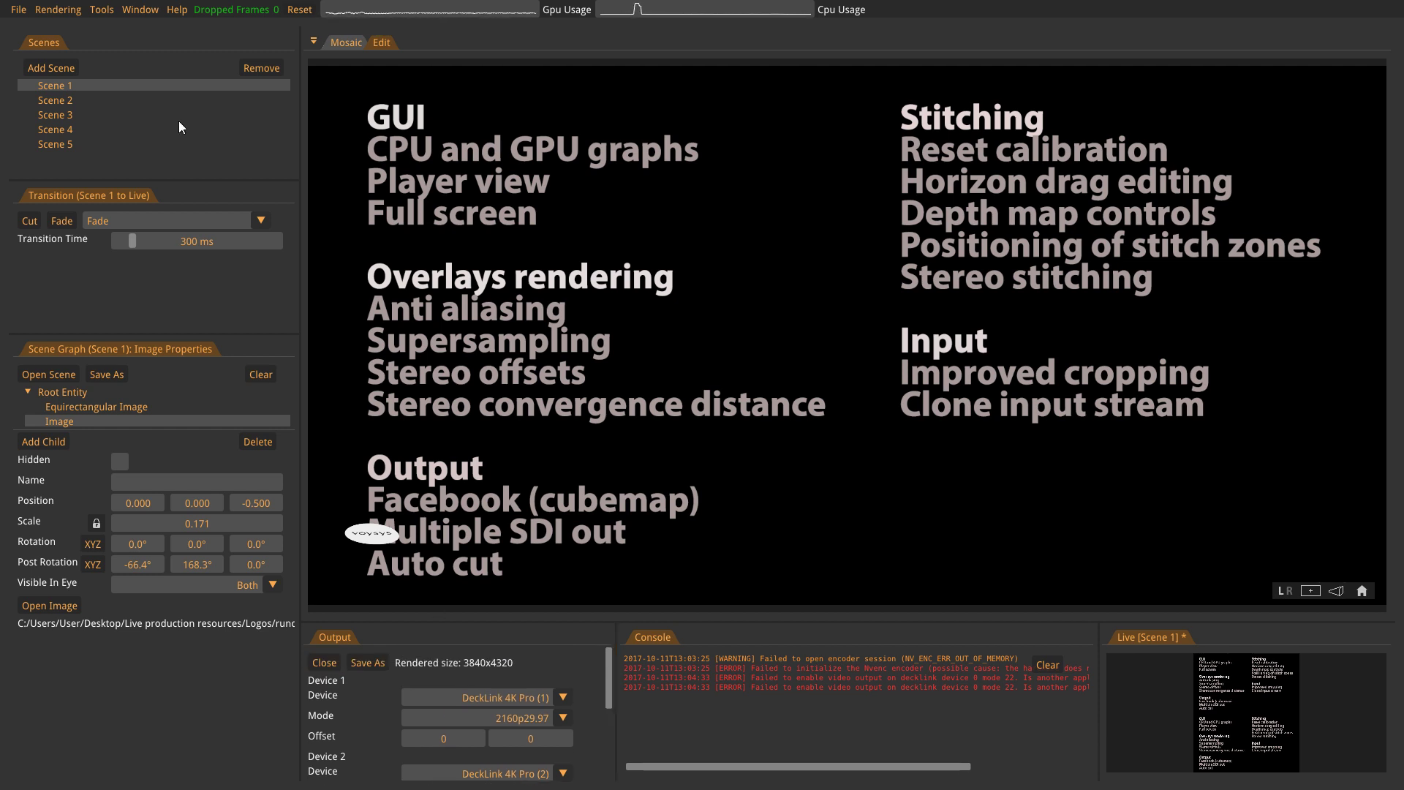
Remove Device 2, return to mono at 3840x2160, and tilt the logo to post rotation X −75.8°.
left_click_drag(608, 675, 617, 706)
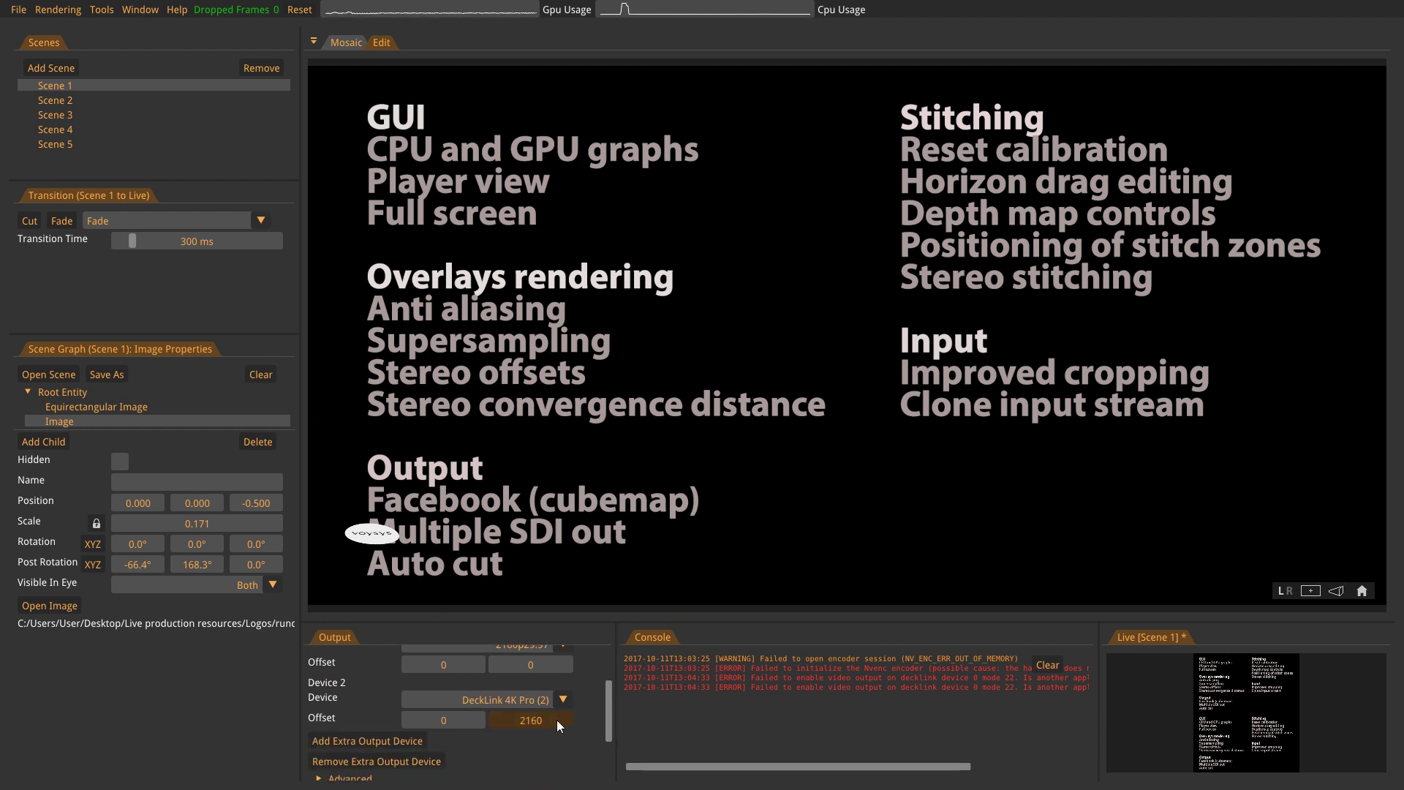
left_click(431, 760)
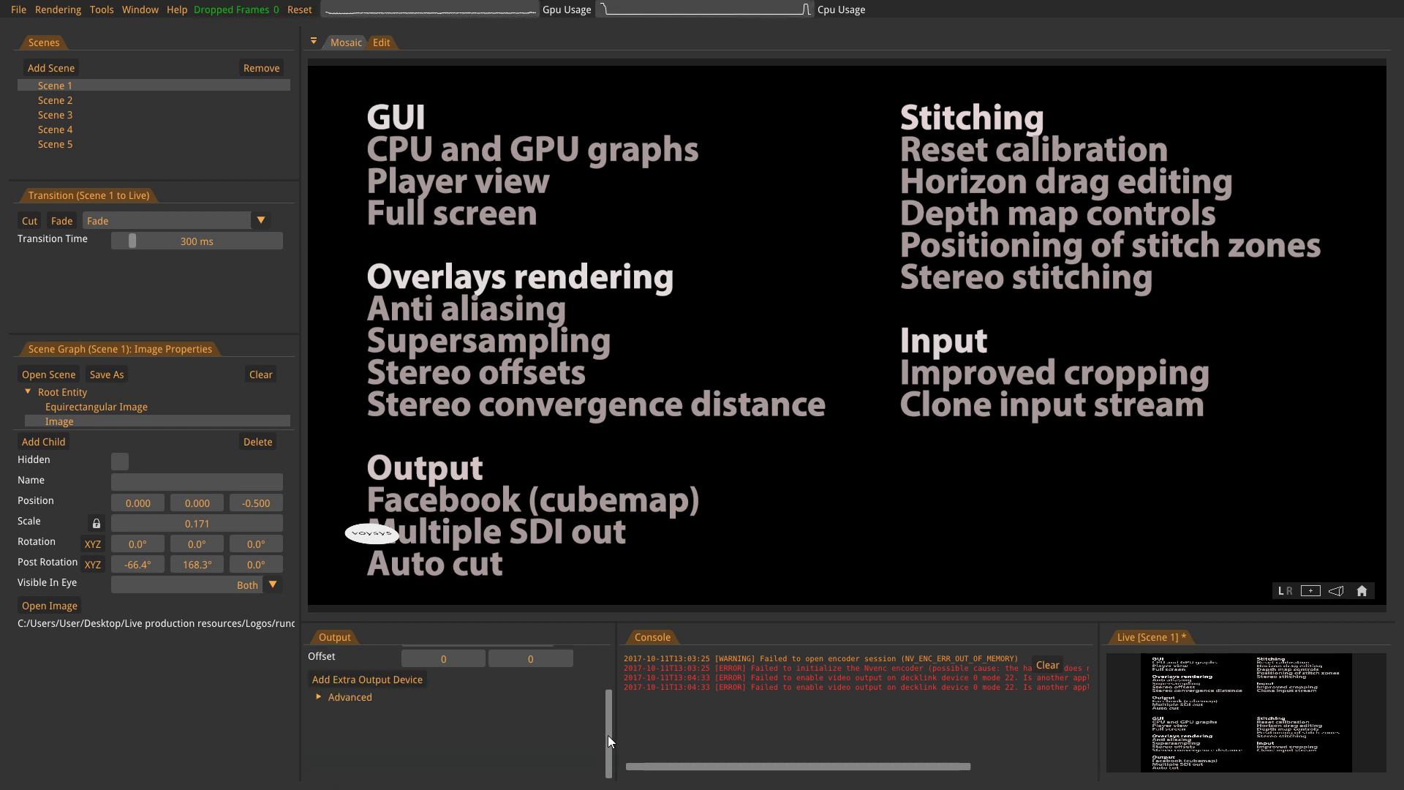
scroll(608, 725, "up", 3)
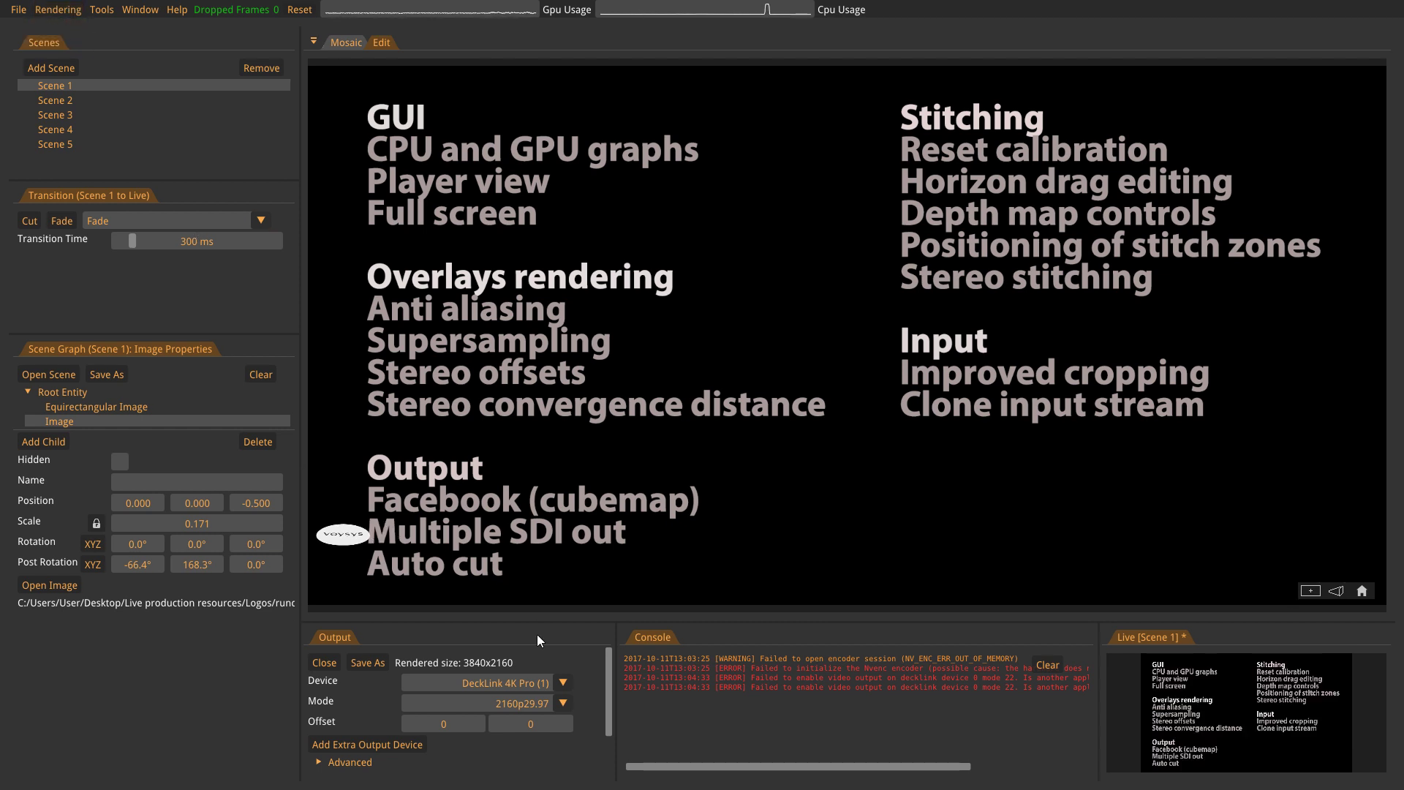
left_click_drag(132, 567, 65, 582)
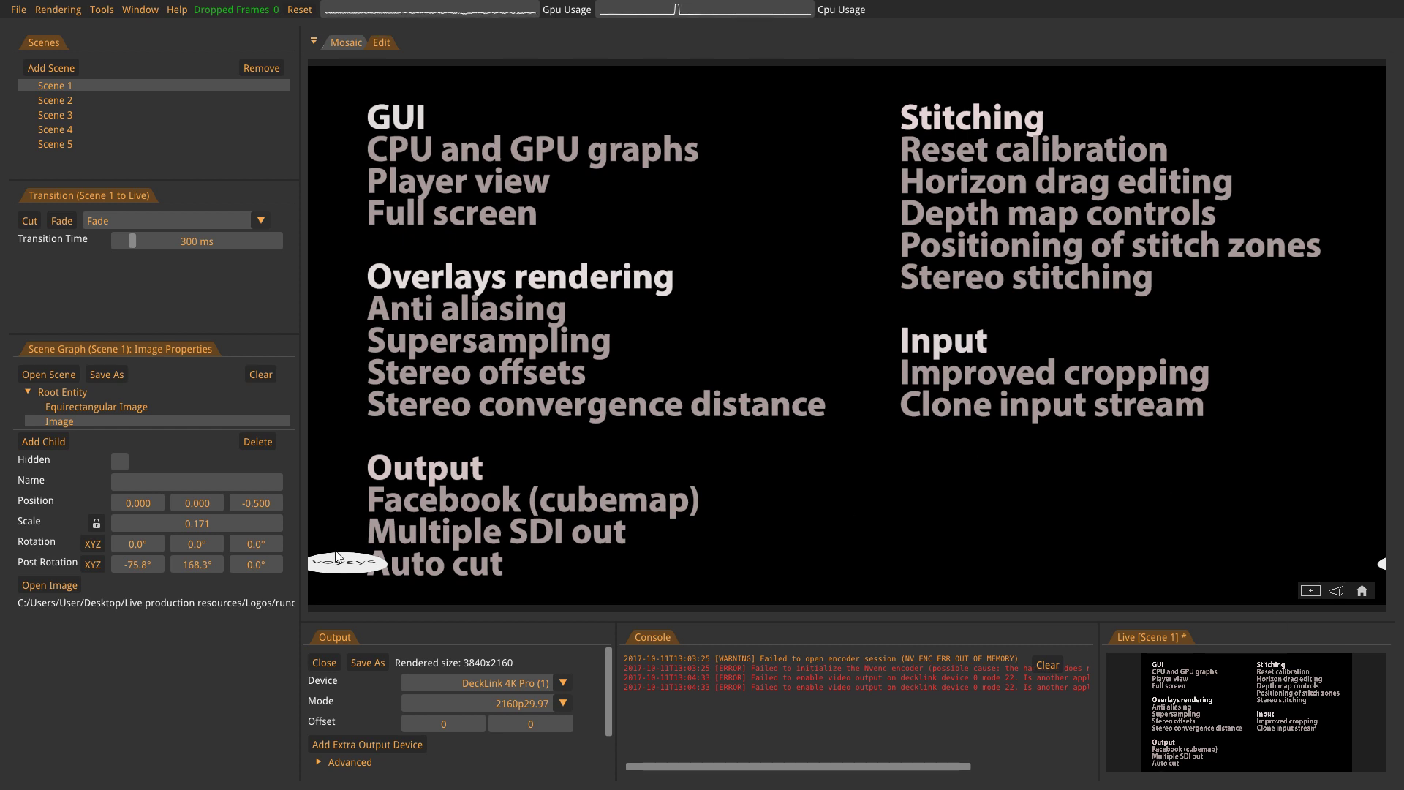
Reposition the logo beside 'Horizon drag editing' with post rotation 51.4°, −8.2°, 0.0°.
double_click(179, 565)
type("91.3")
key("Return")
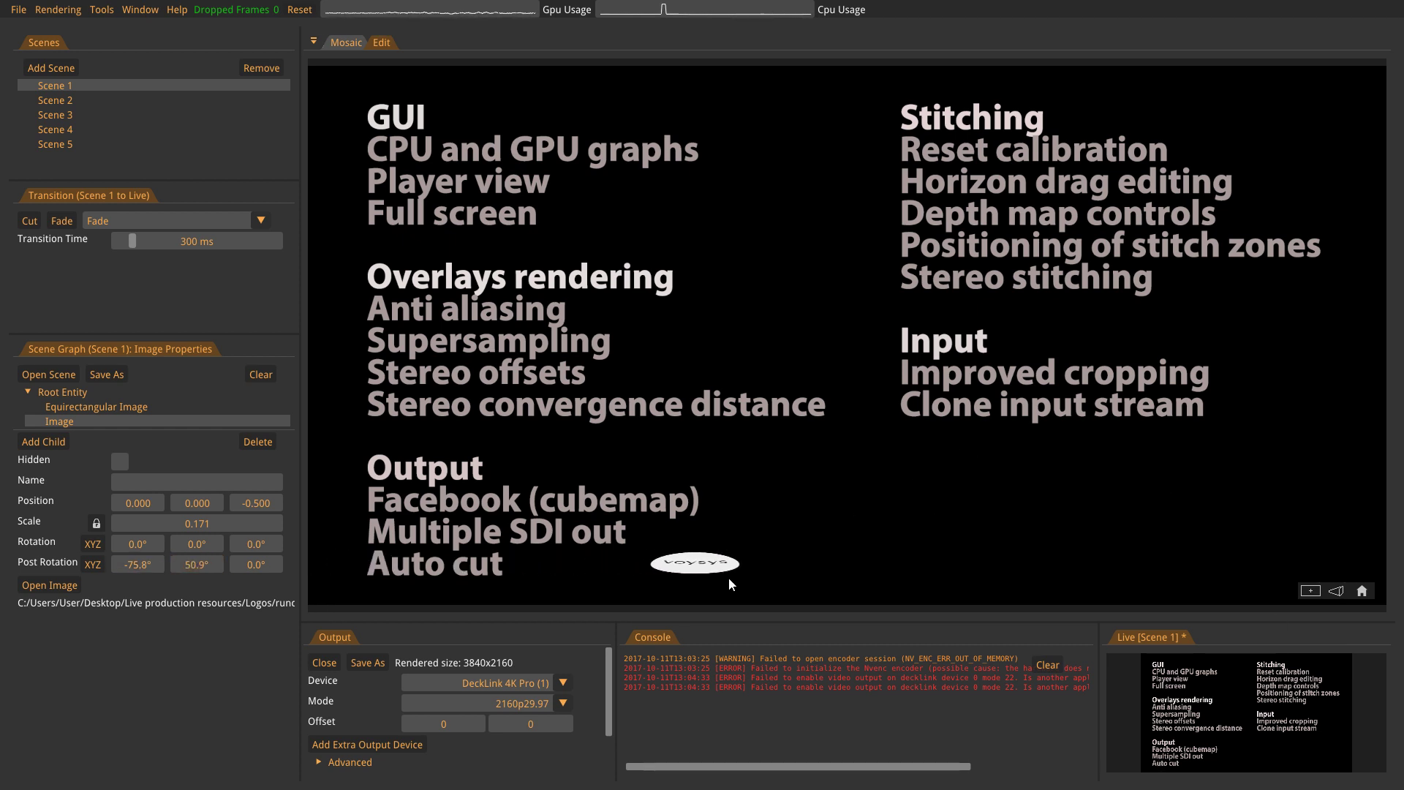
left_click_drag(190, 562, 1273, 470)
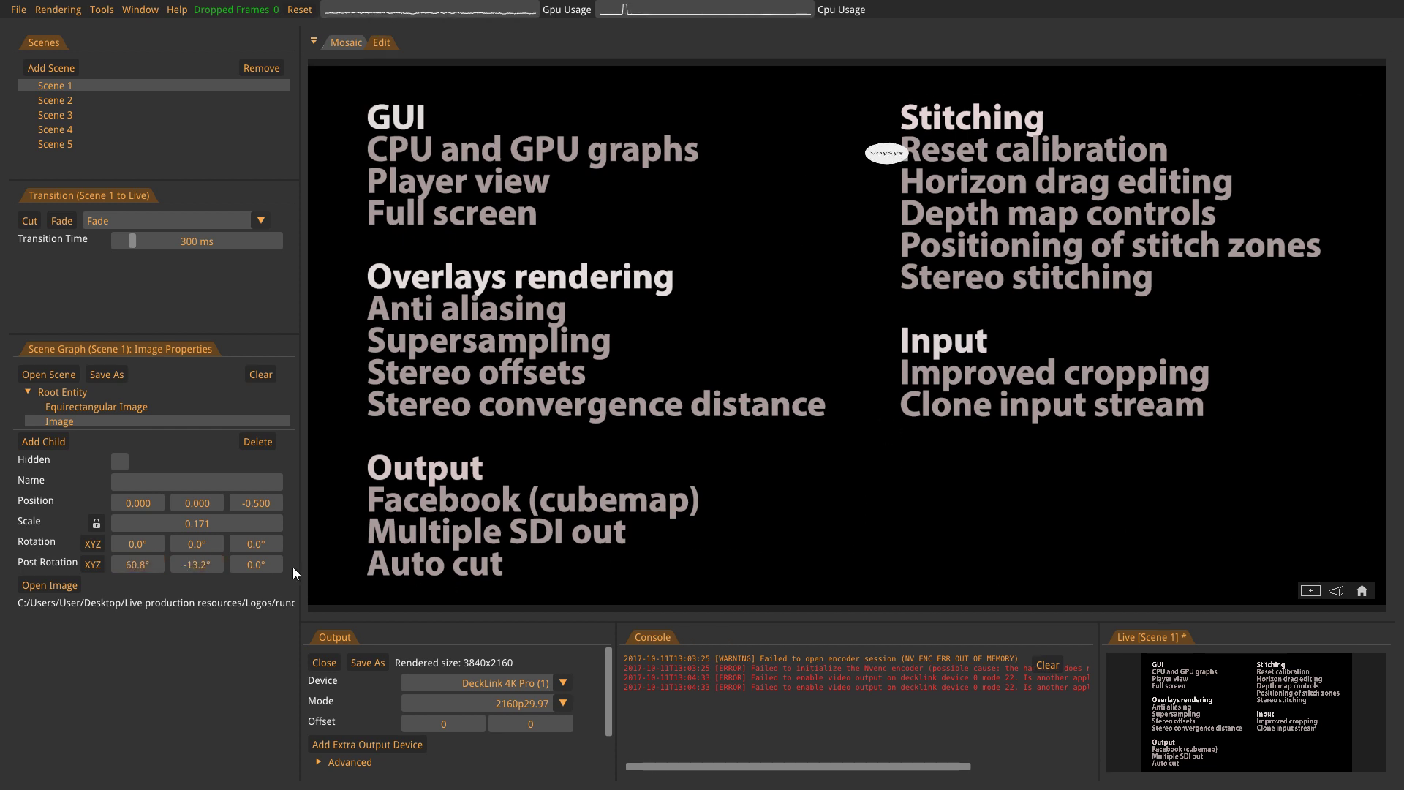
left_click_drag(185, 565, 221, 565)
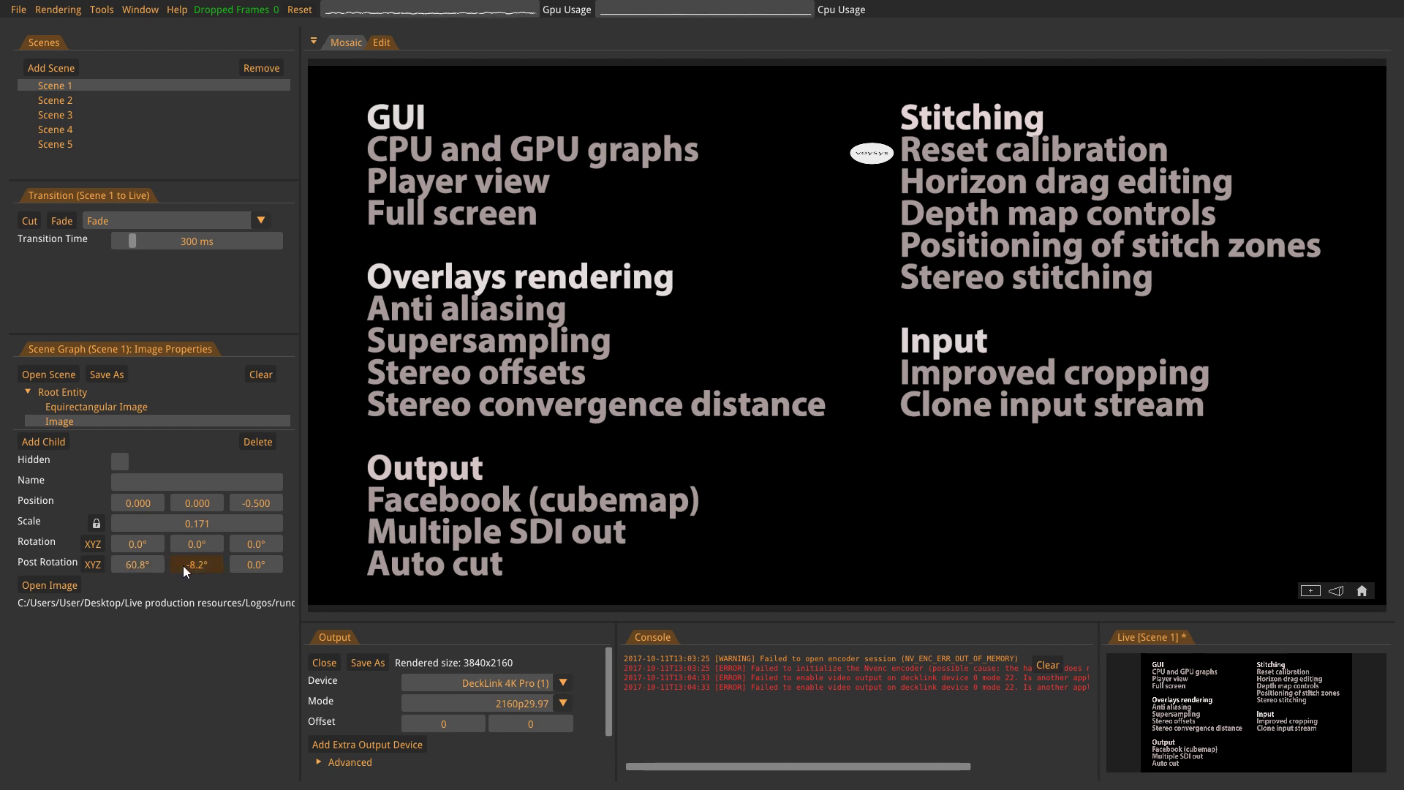
left_click_drag(123, 568, 53, 569)
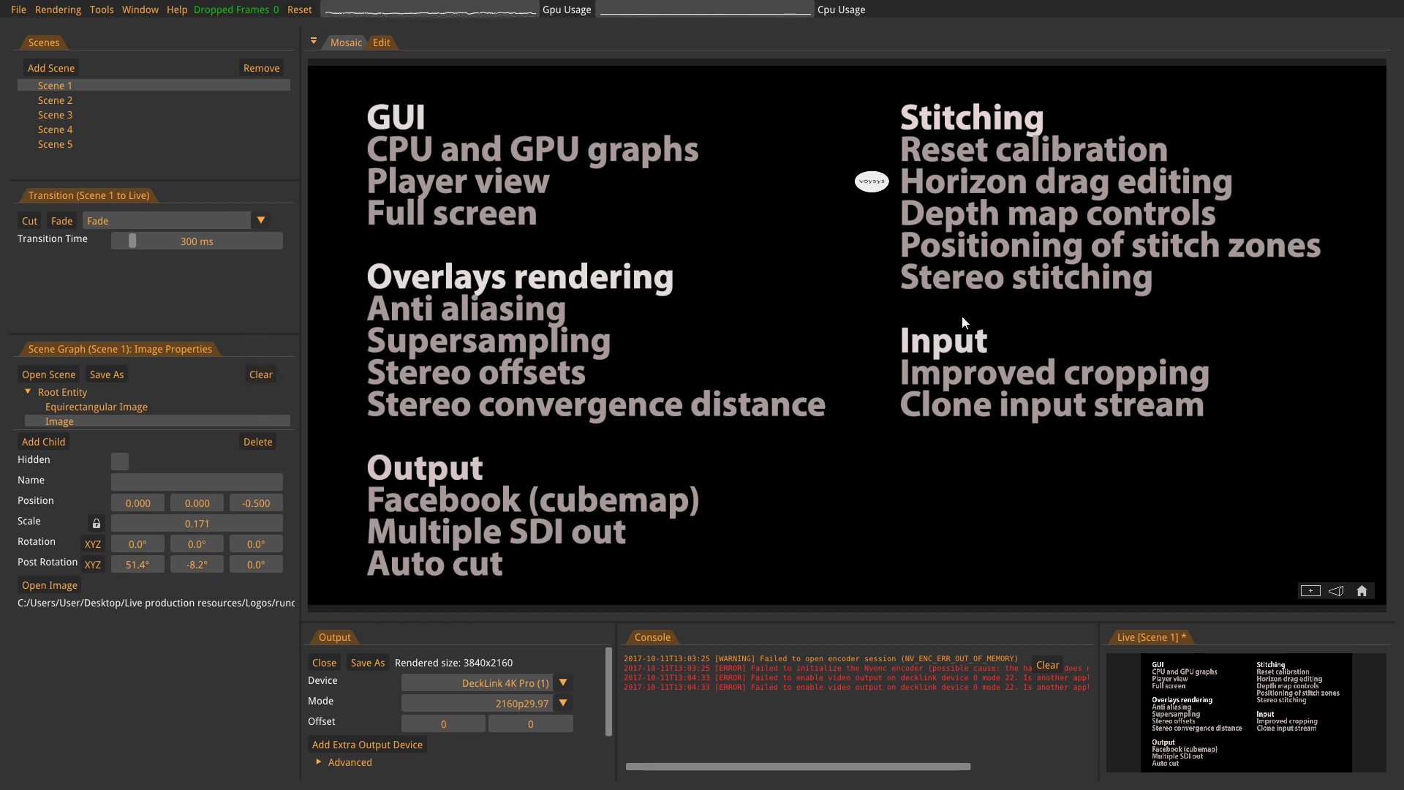
Load the Magnus S1 SDI stitched scene file into the empty Scene 4.
left_click(59, 128)
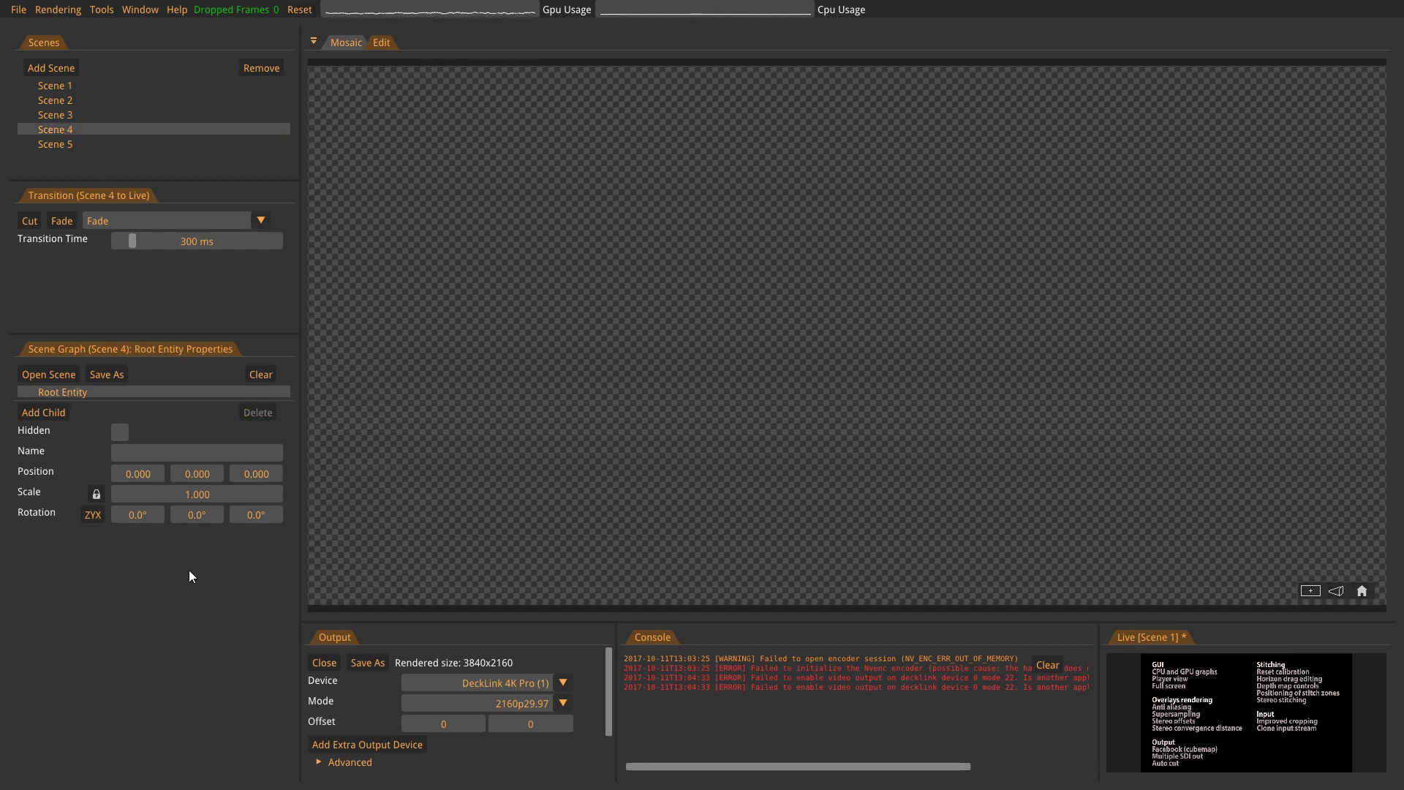
left_click(68, 372)
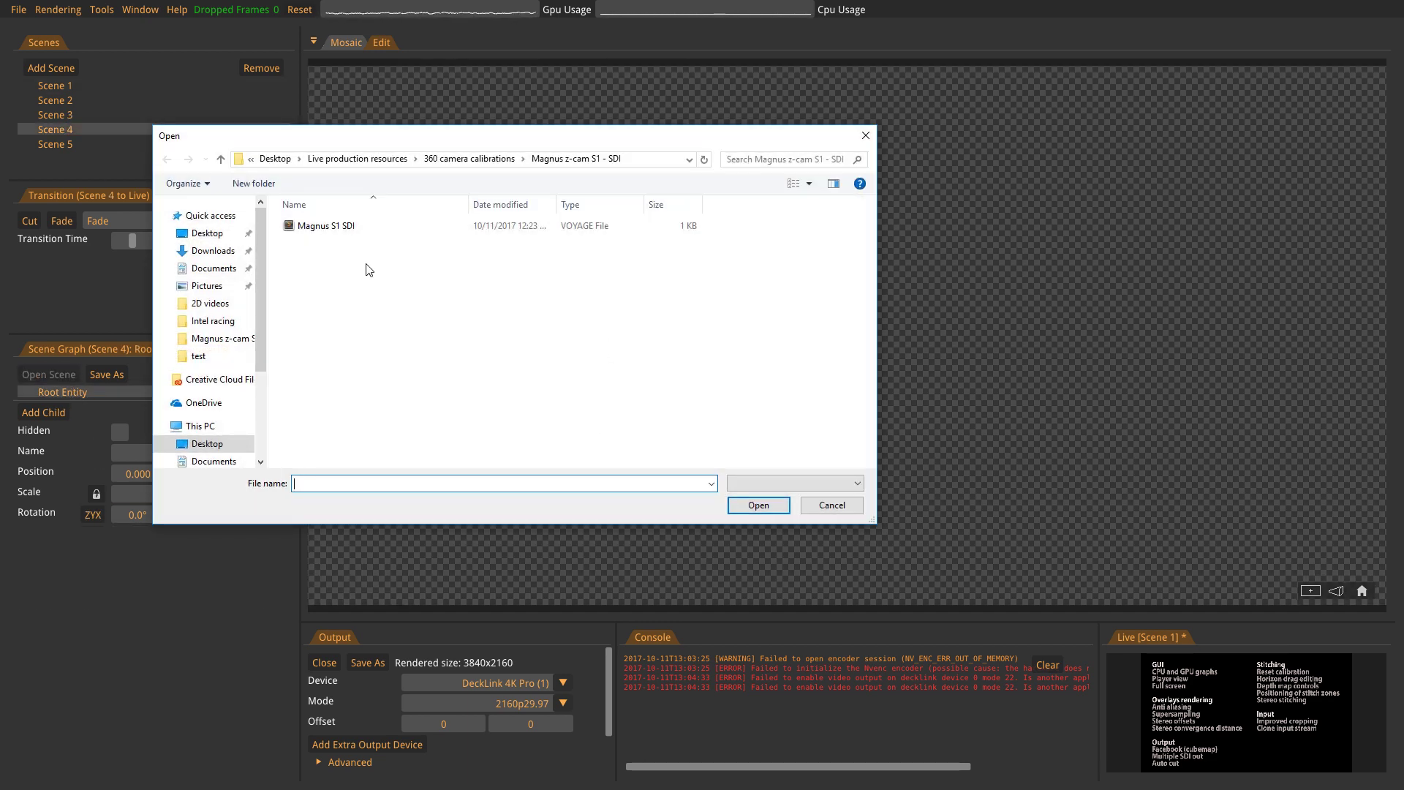
double_click(323, 232)
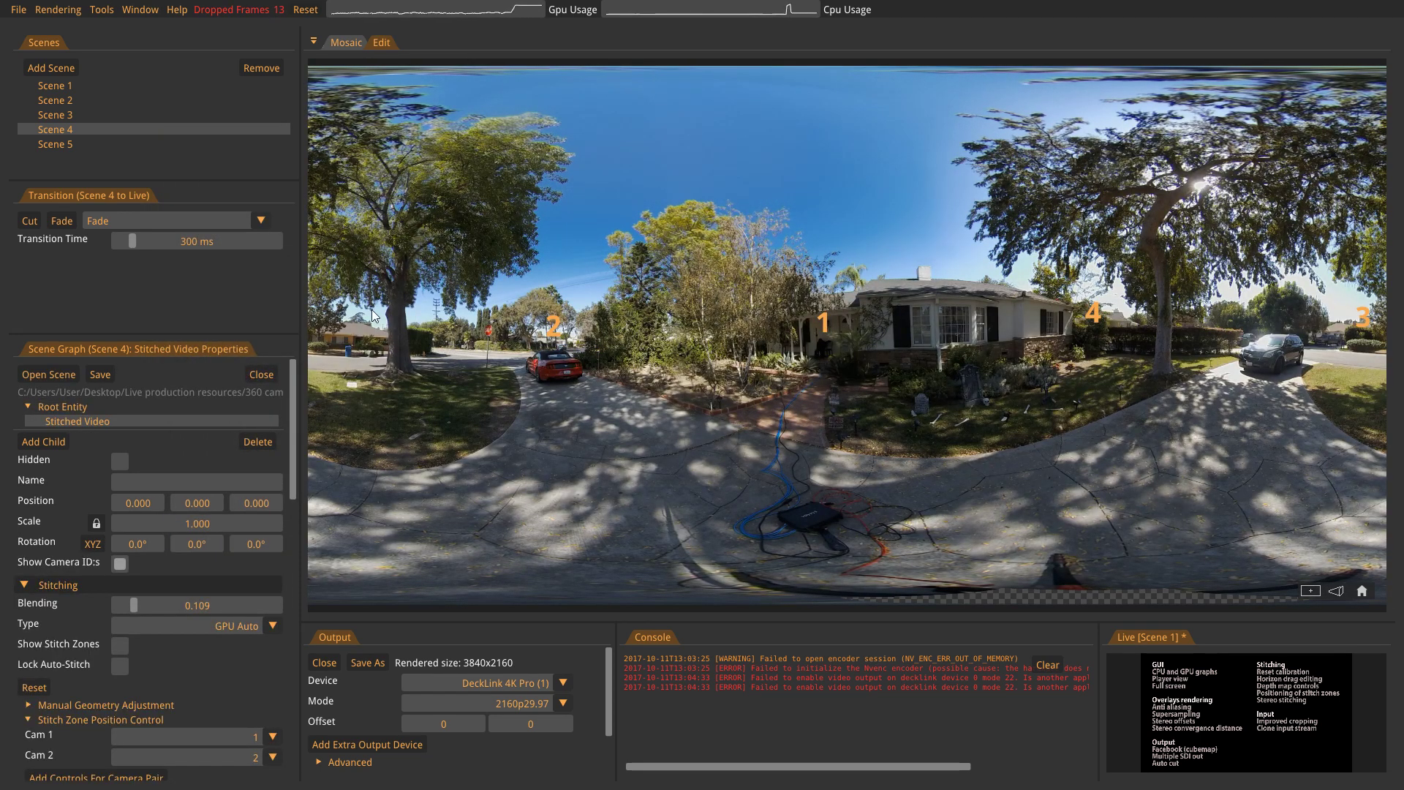
Level the video's horizon to −0.7°, 11.2°, 92.0°, save Scene 4, and return to Scene 1.
left_click(43, 583)
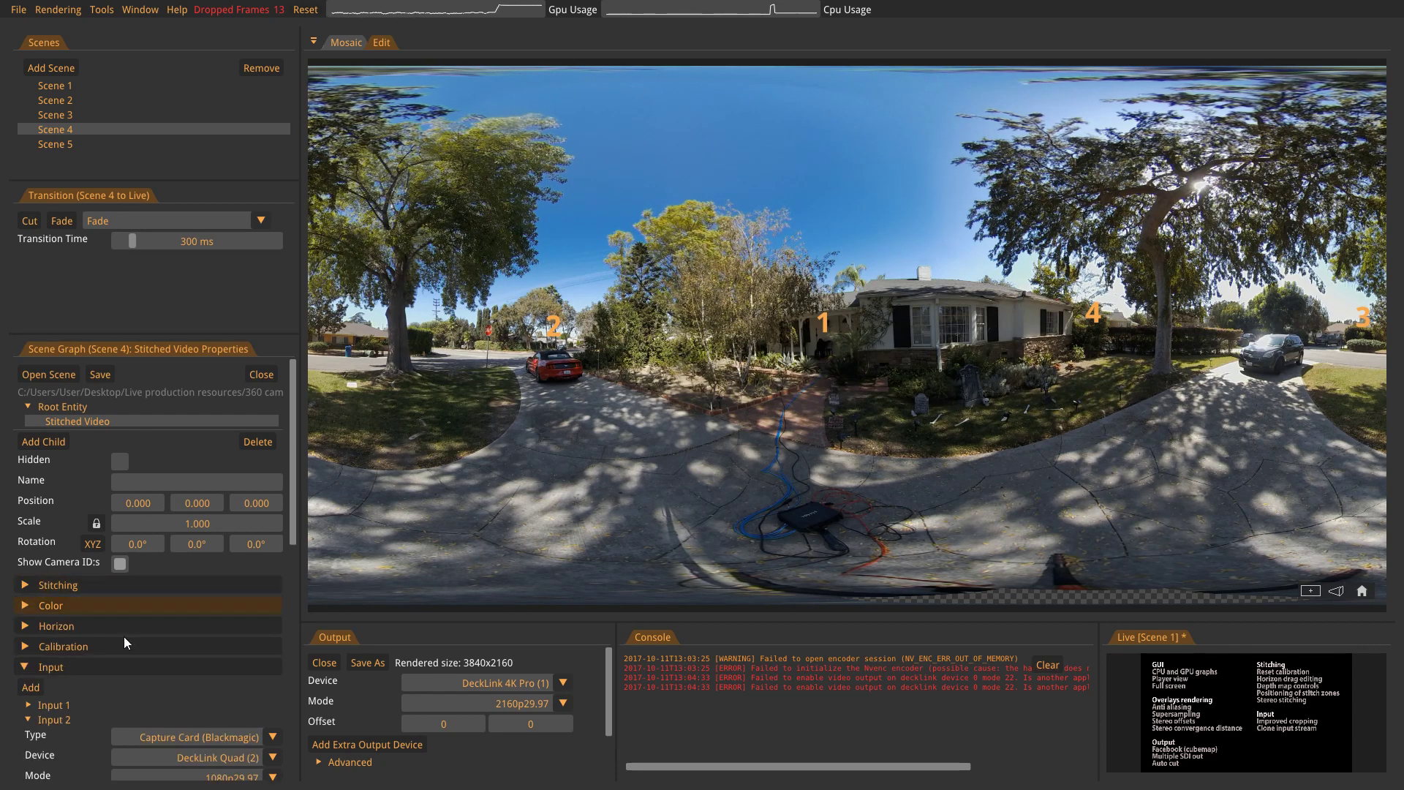
left_click(57, 627)
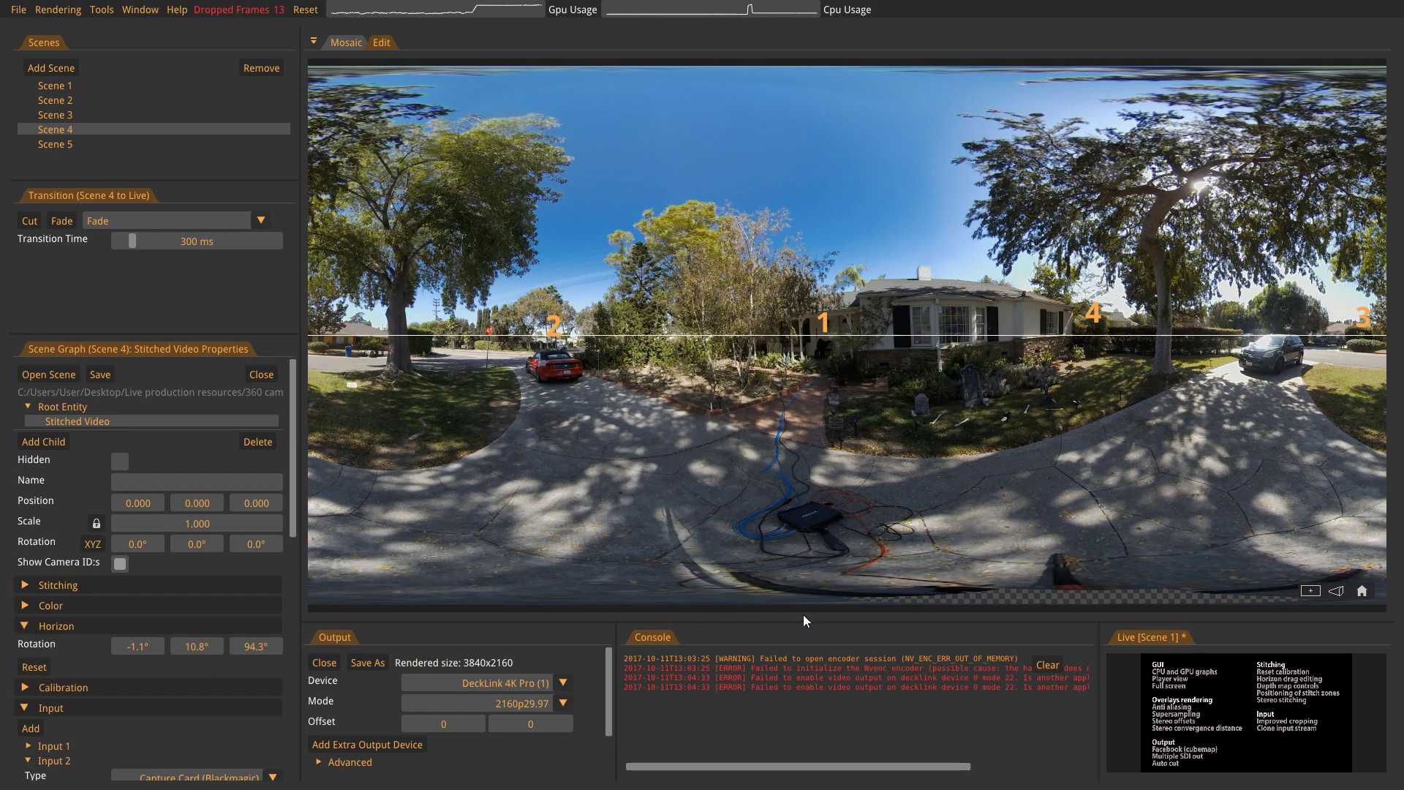
left_click_drag(819, 413, 739, 412)
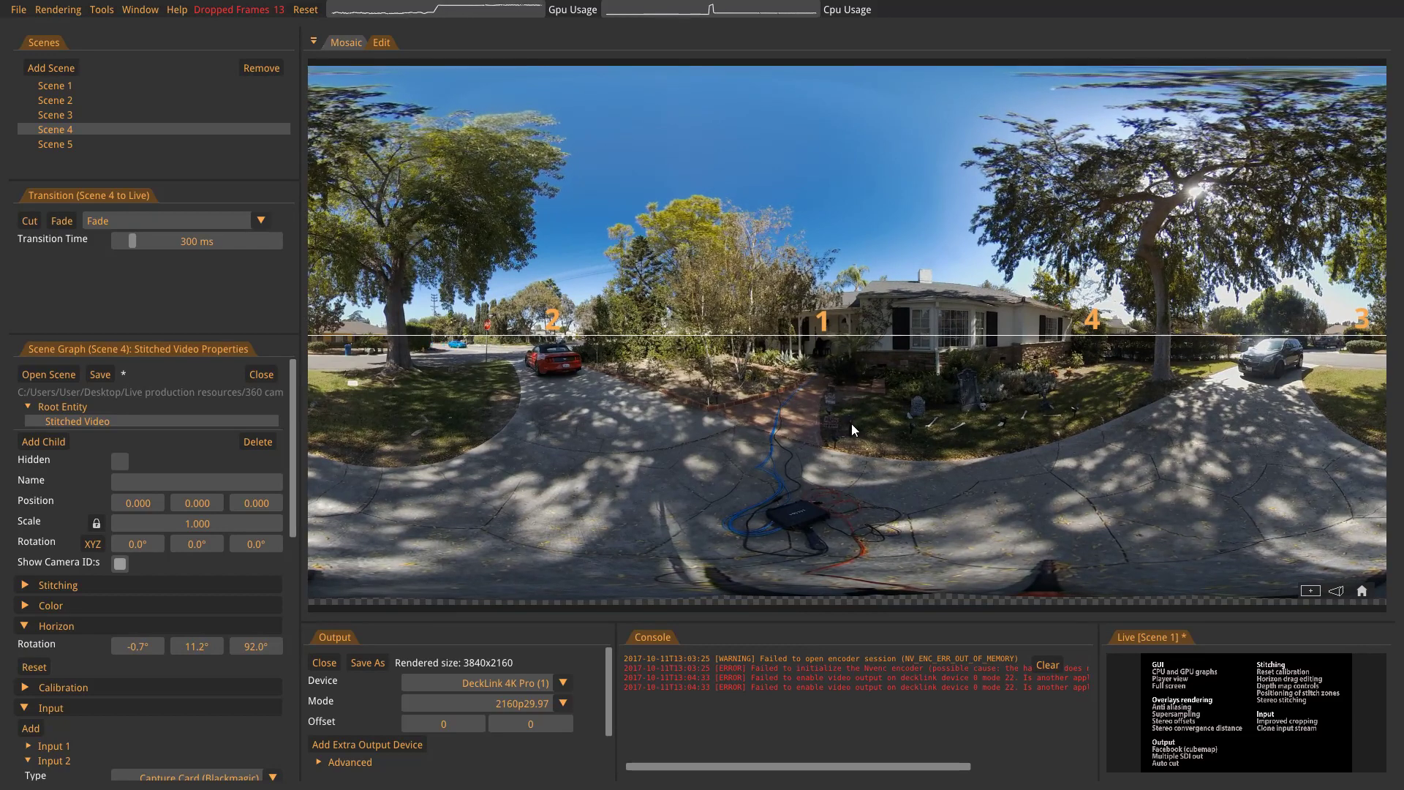
left_click(29, 625)
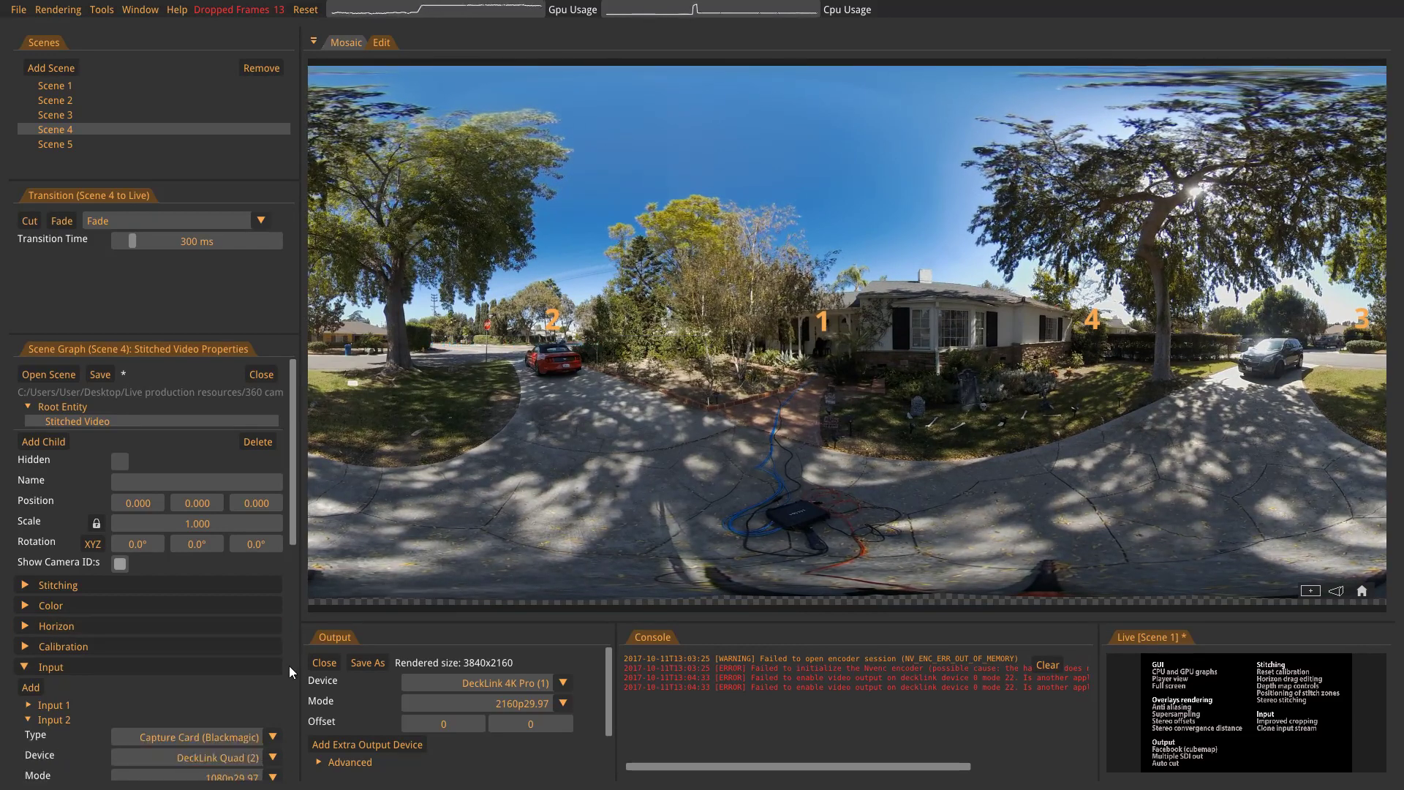
left_click(109, 374)
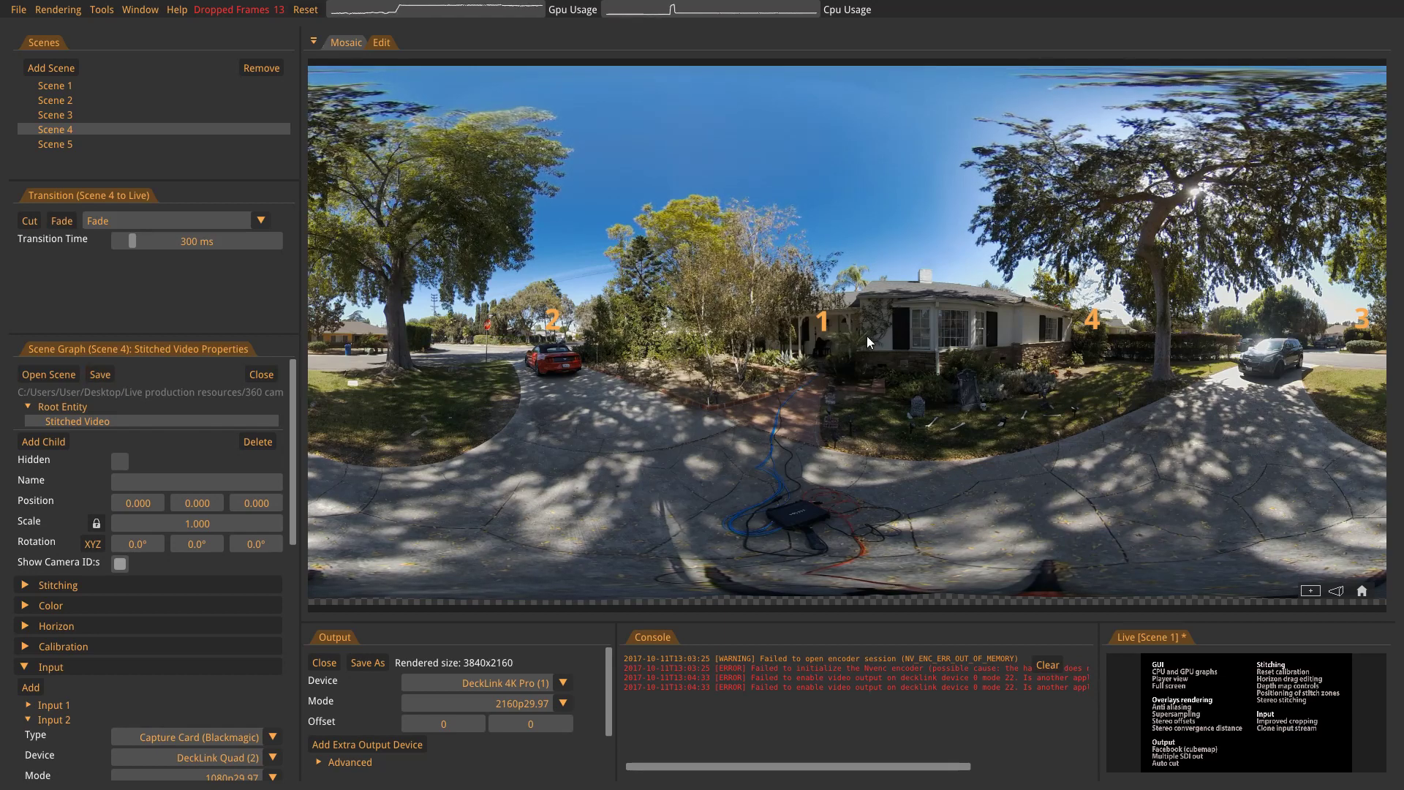
left_click(82, 85)
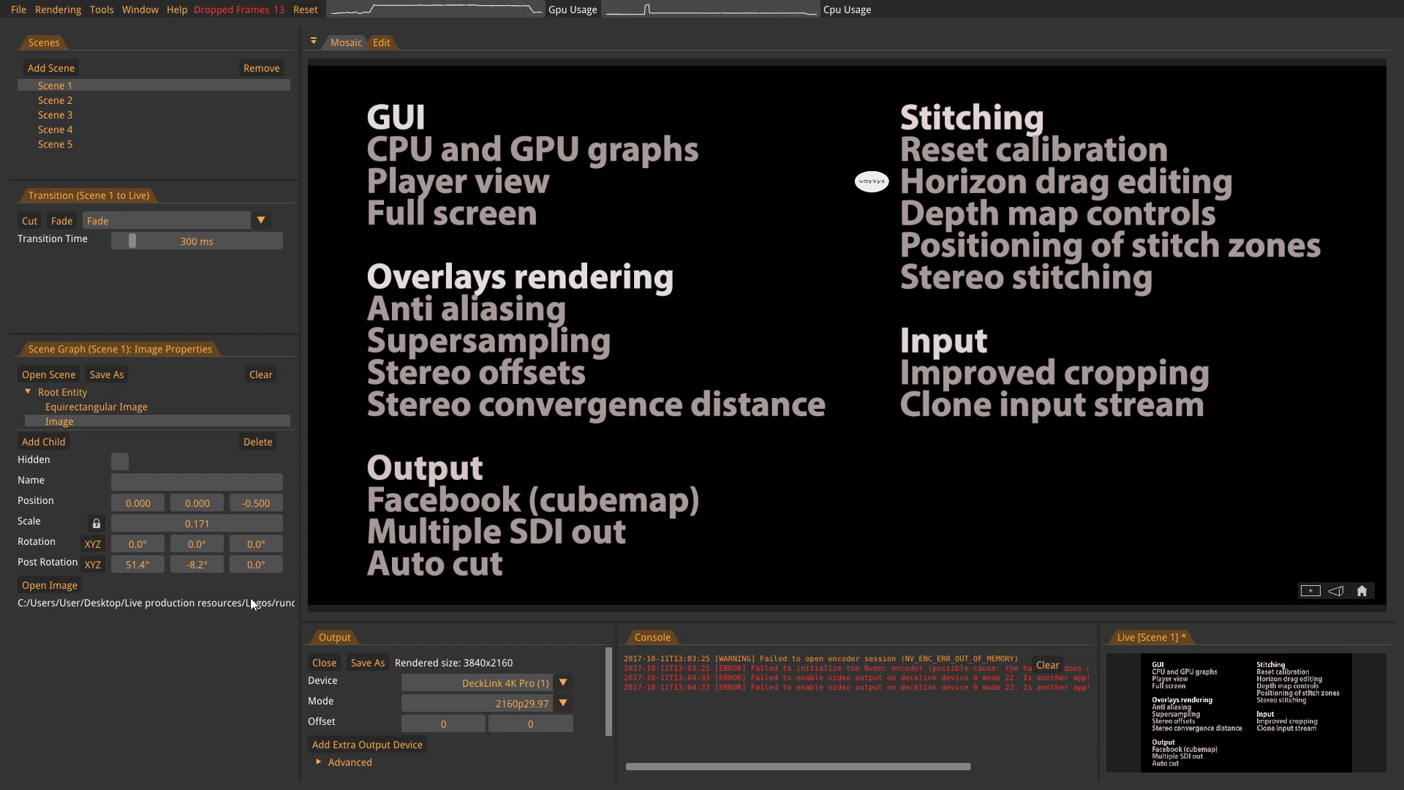
Tilt Scene 1's logo to 41.2°, then inspect Scene 4's camera 1 and 2 stitch settings around the house.
left_click_drag(140, 562, 43, 563)
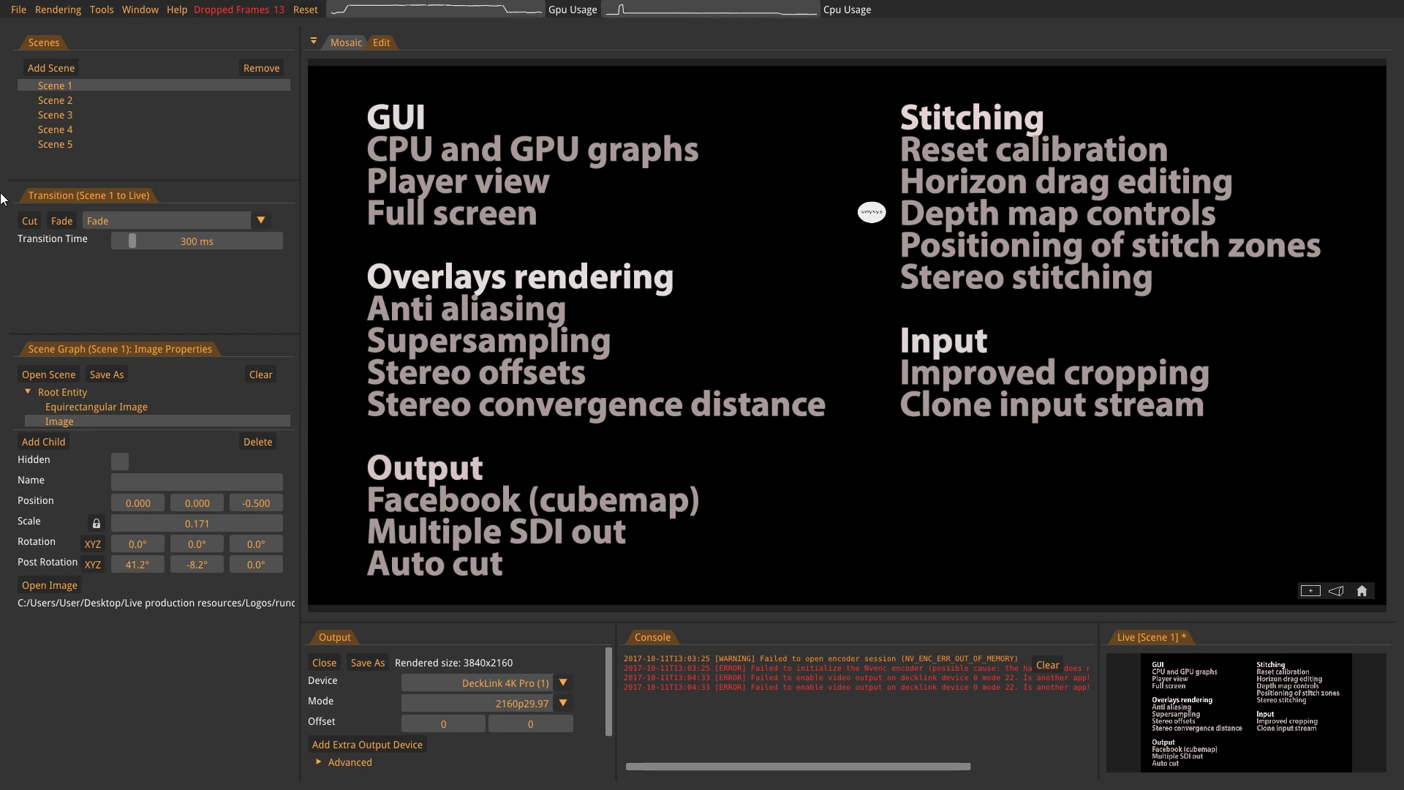
left_click(56, 131)
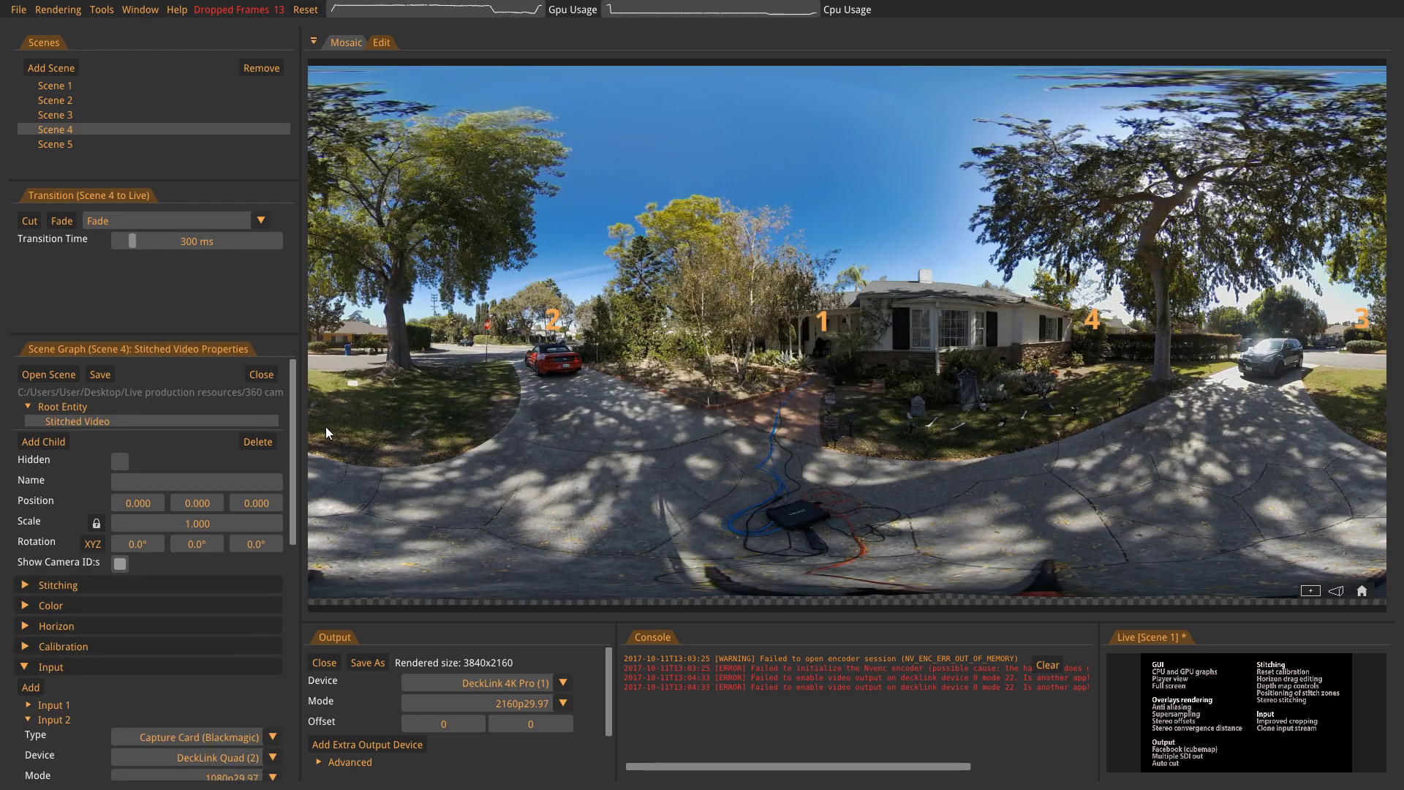
left_click_drag(296, 443, 293, 509)
left_click(46, 457)
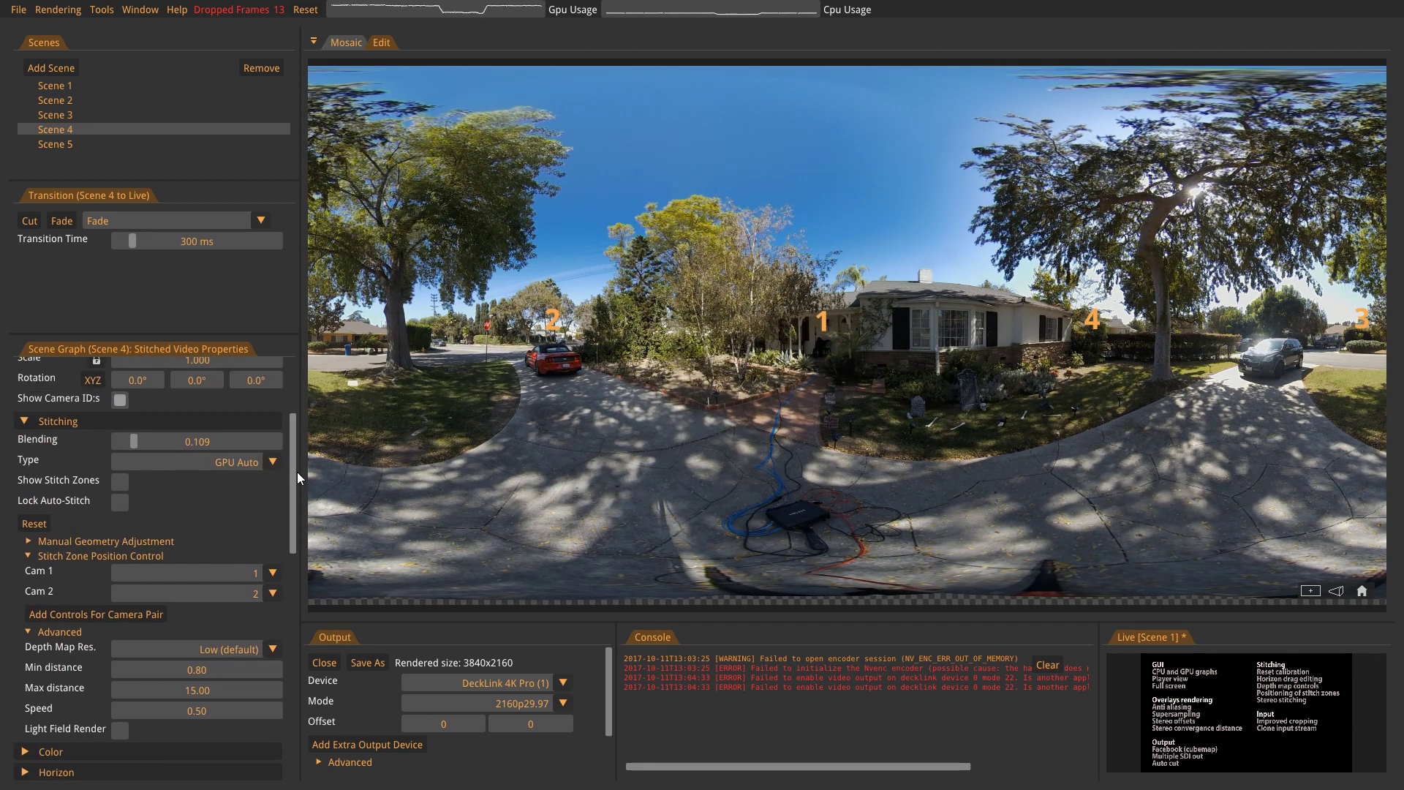
left_click_drag(292, 465, 293, 520)
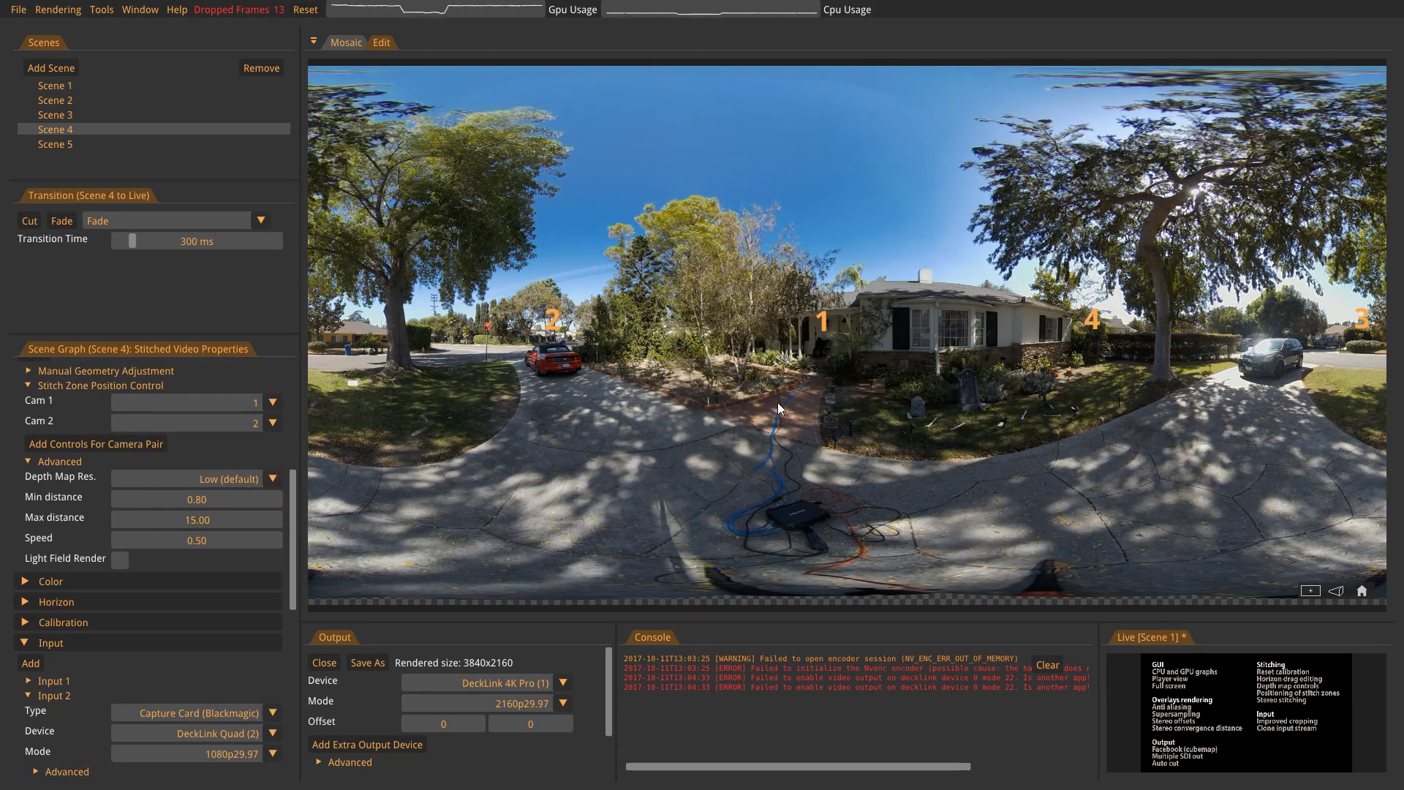
scroll(878, 432, "up", 5)
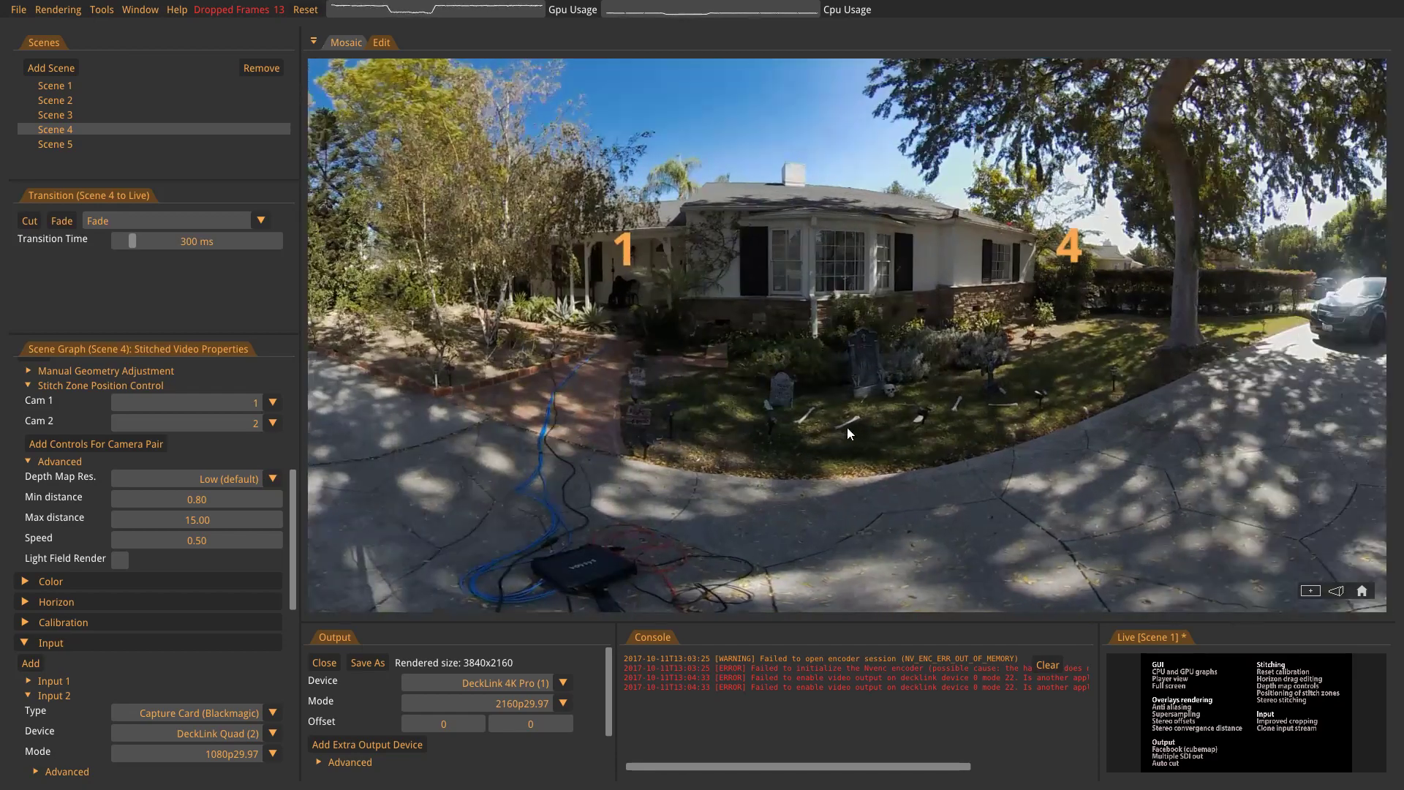
scroll(846, 427, "up", 3)
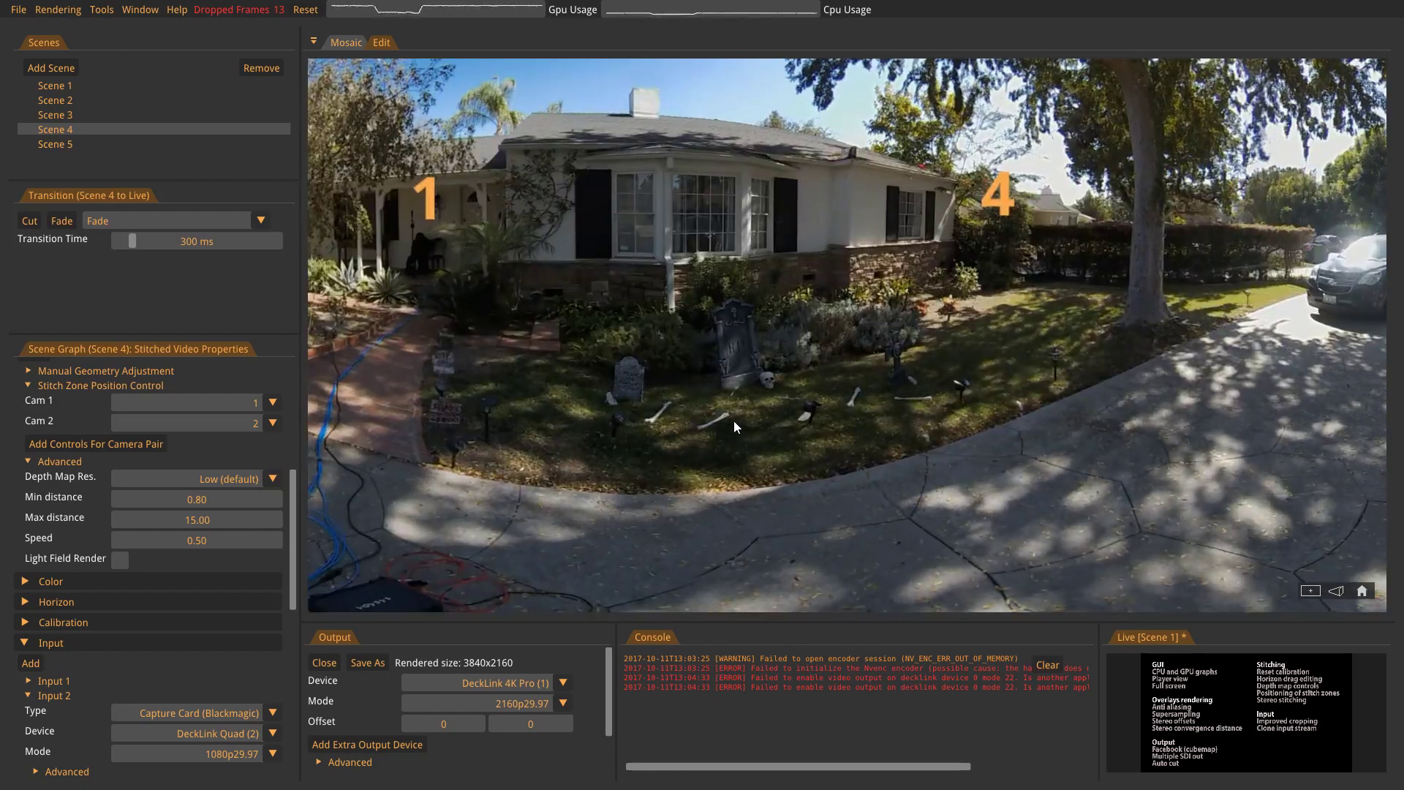
scroll(751, 394, "up", 2)
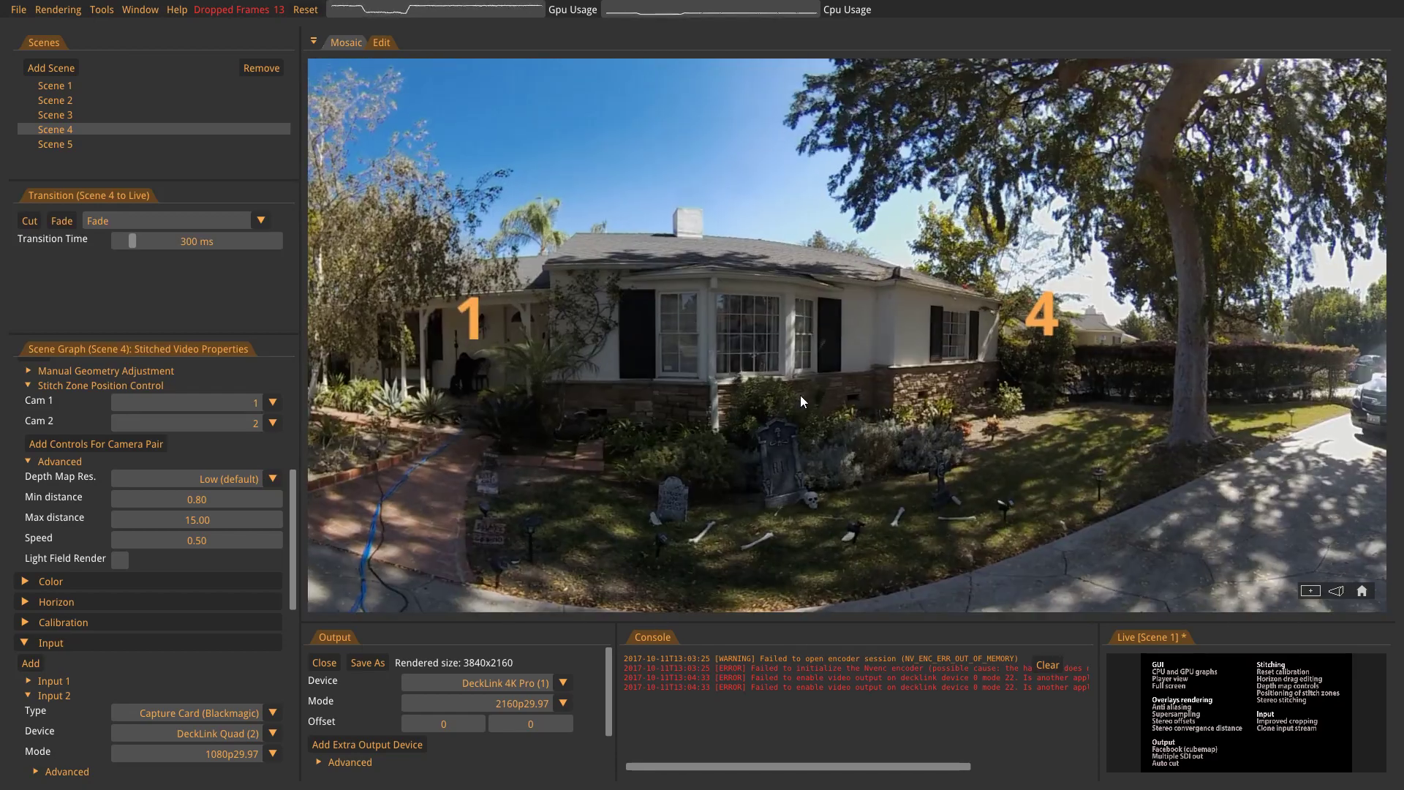
scroll(879, 359, "up", 2)
scroll(878, 393, "up", 2)
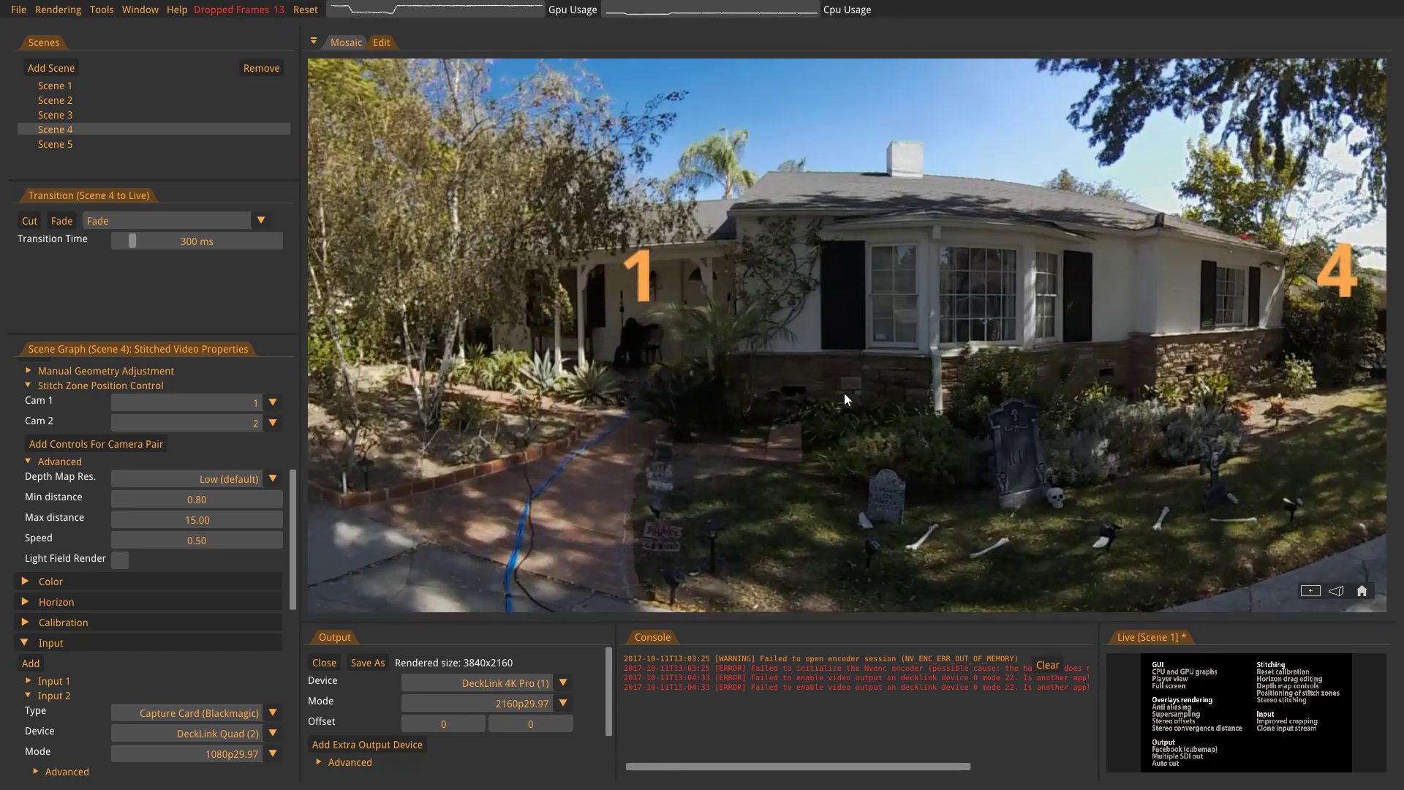
scroll(841, 395, "down", 4)
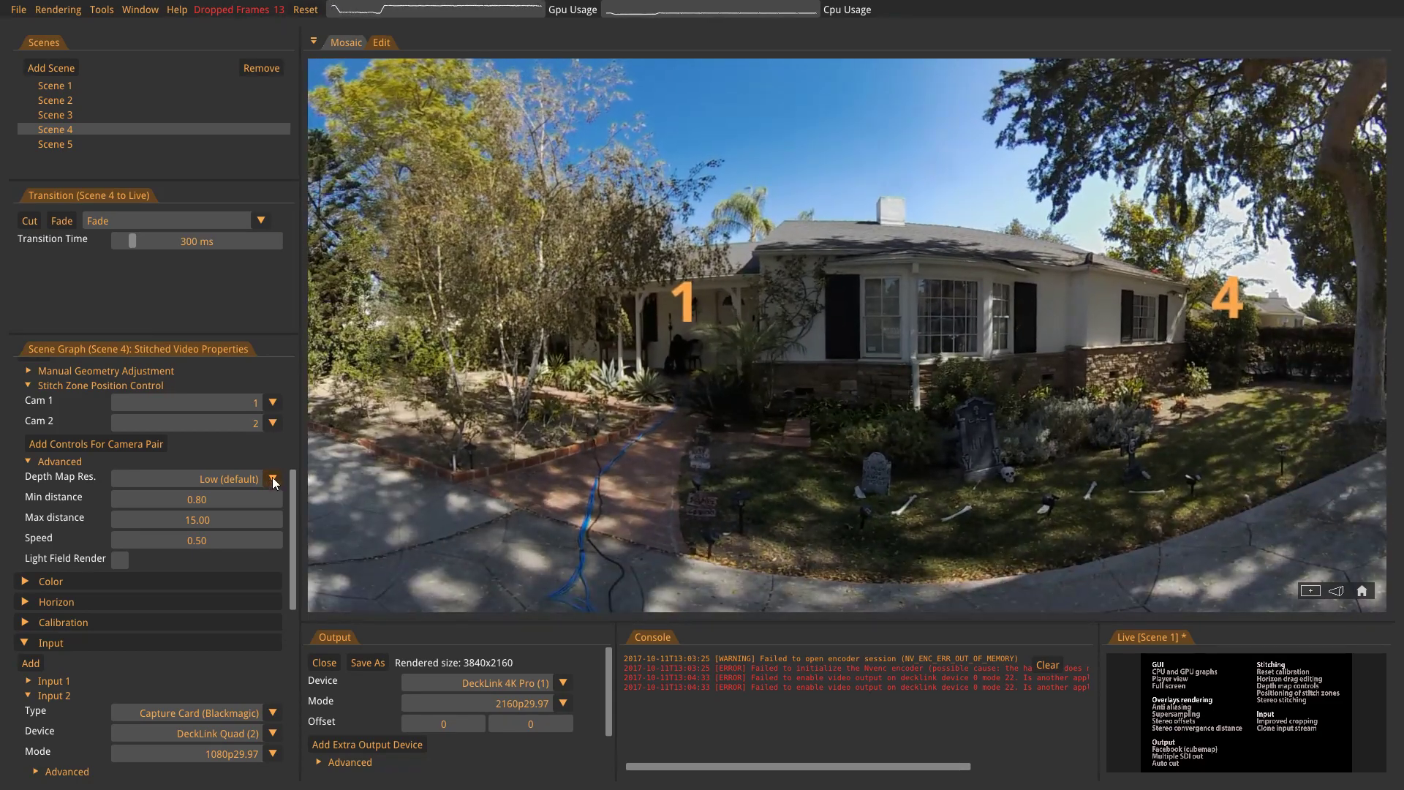
Set Depth Map Res. to High and pan toward the driveway and red car to check the seams.
left_click(272, 476)
left_click(262, 528)
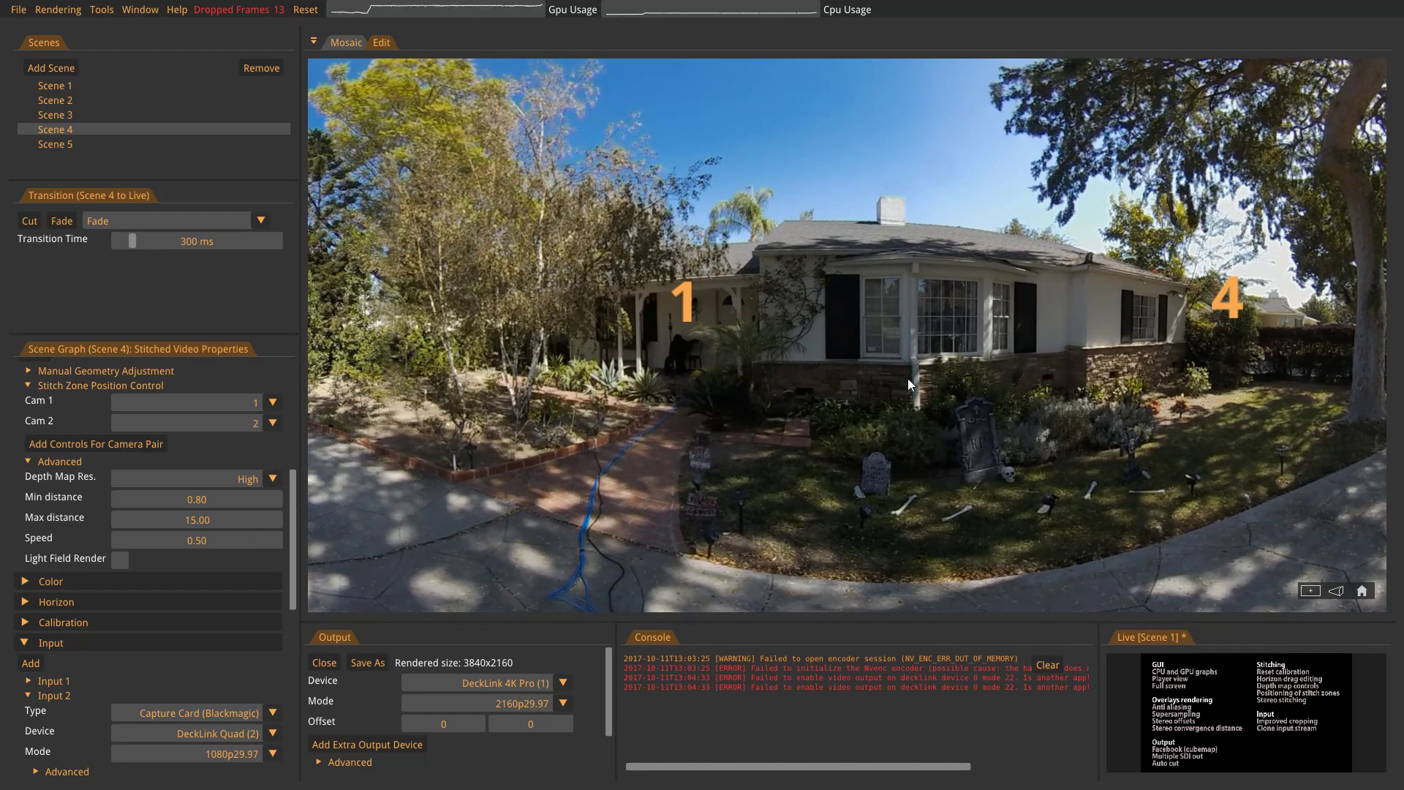
left_click_drag(910, 381, 802, 385)
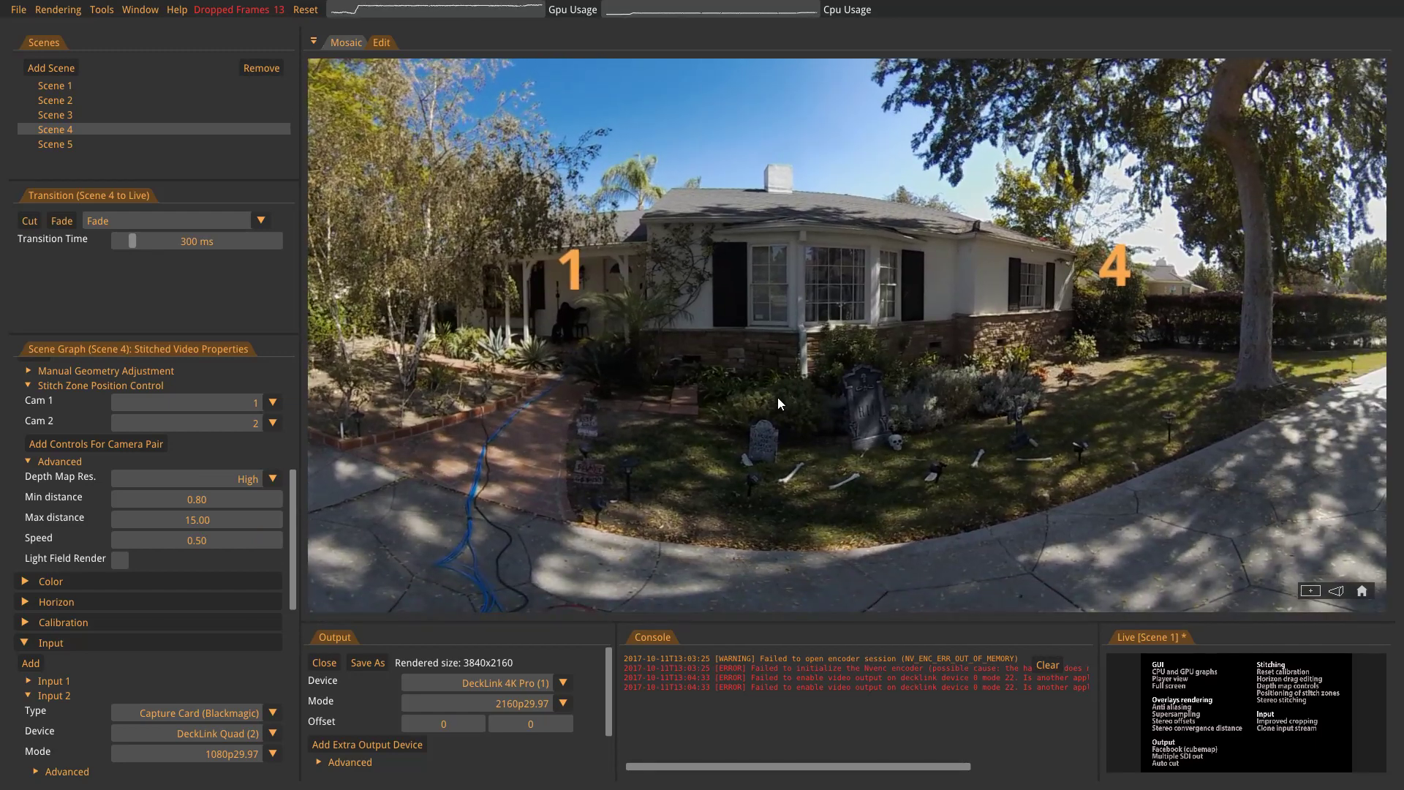
left_click_drag(796, 306, 1070, 342)
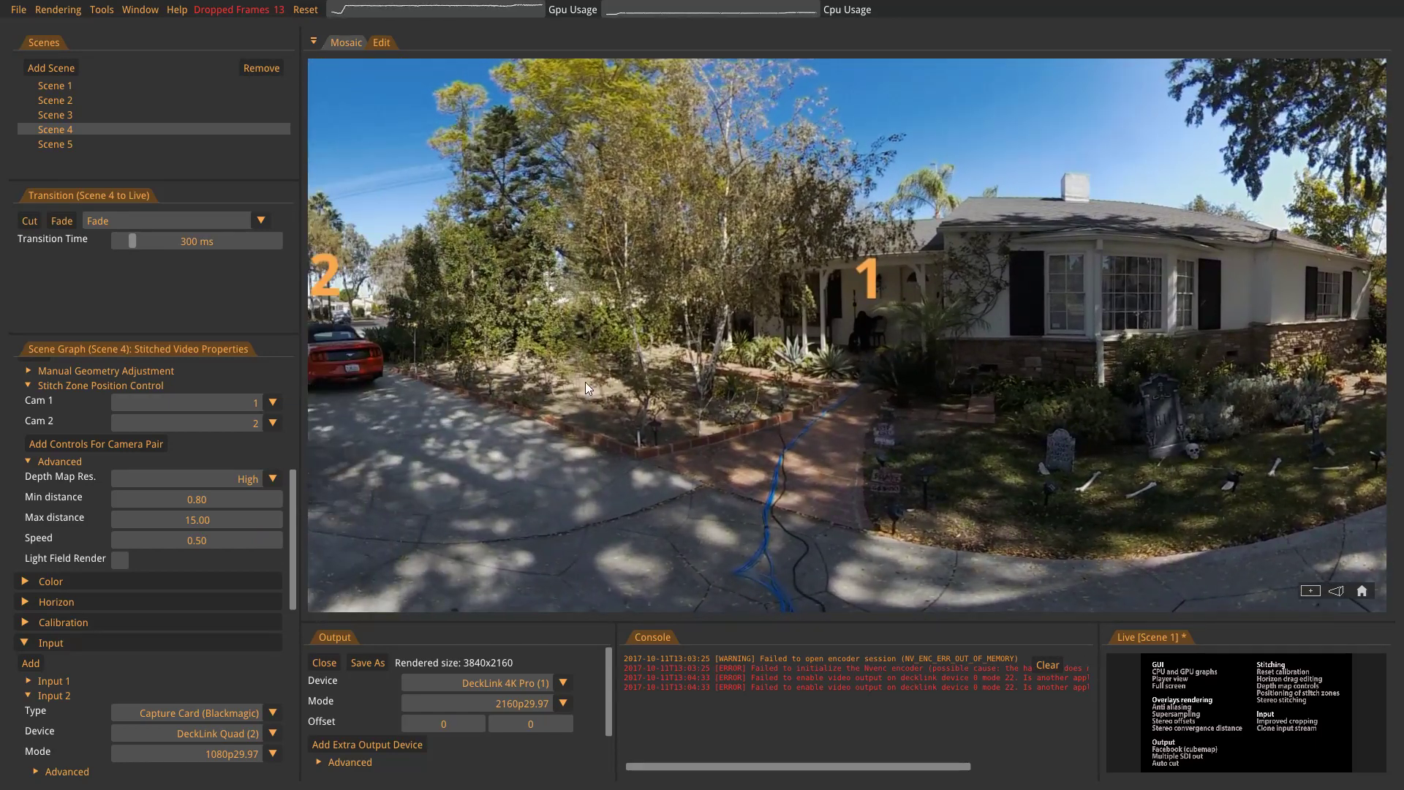
left_click_drag(585, 382, 830, 357)
left_click_drag(676, 384, 631, 385)
Pan back to house 1 and reset the preview to the whole panorama.
left_click_drag(901, 397, 775, 396)
left_click_drag(1072, 300, 919, 324)
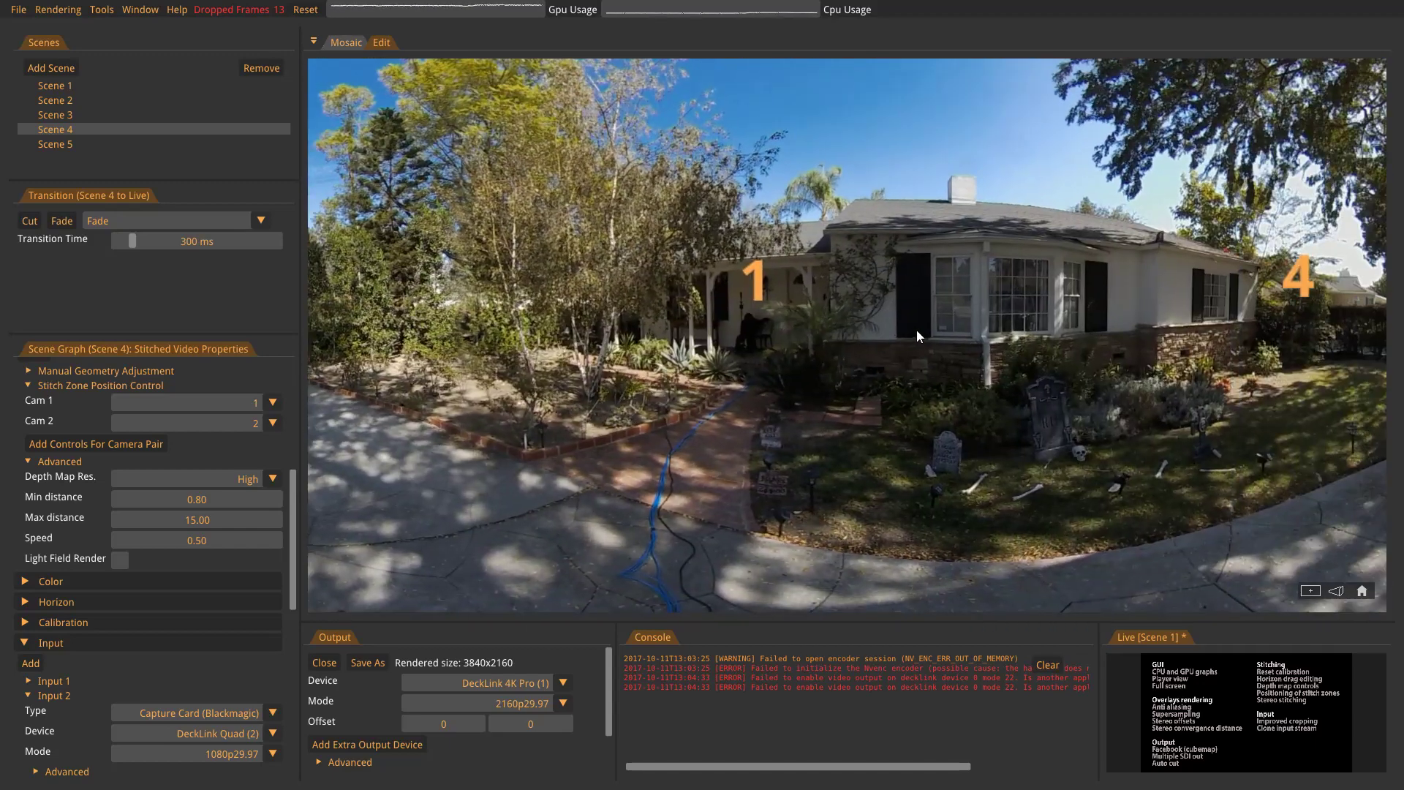
left_click(1360, 590)
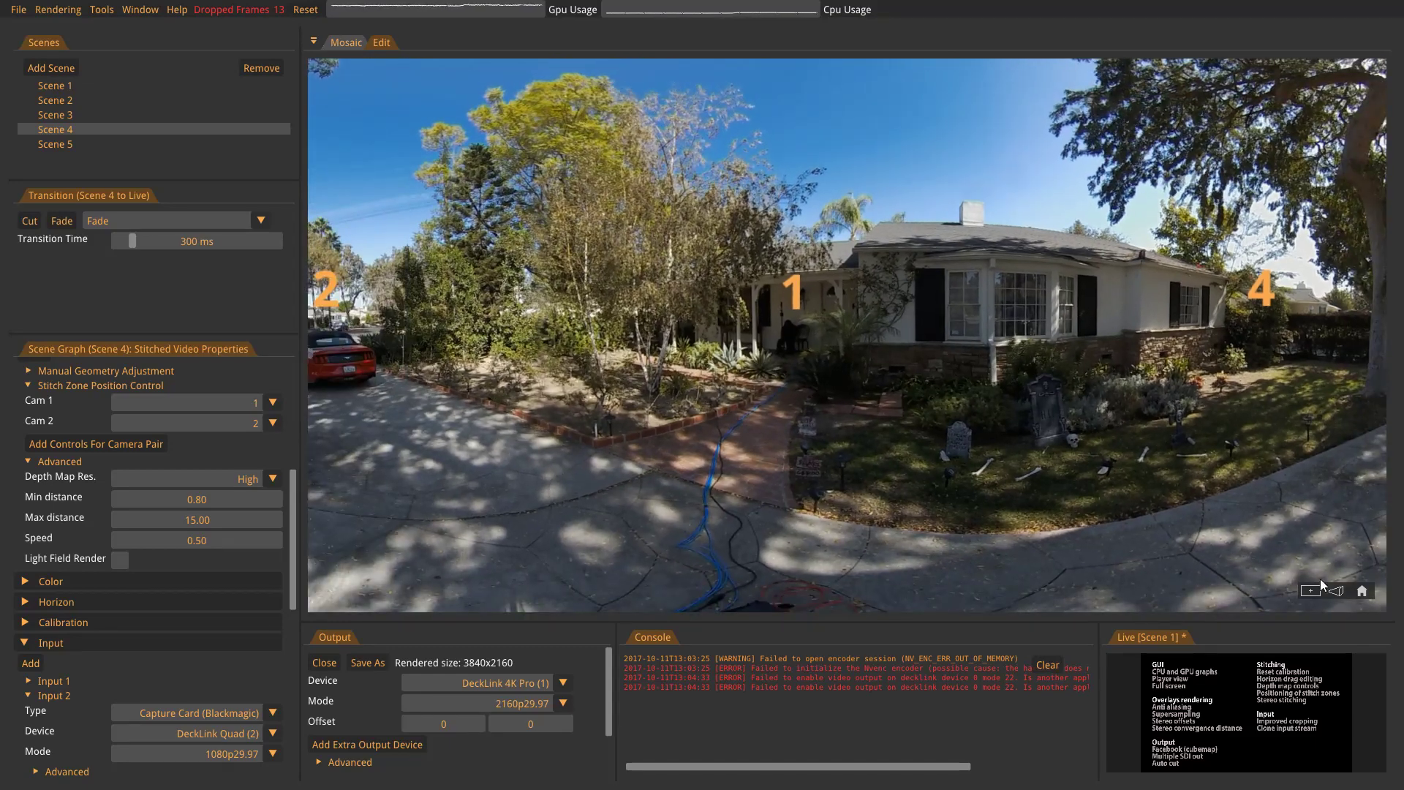
left_click(1360, 591)
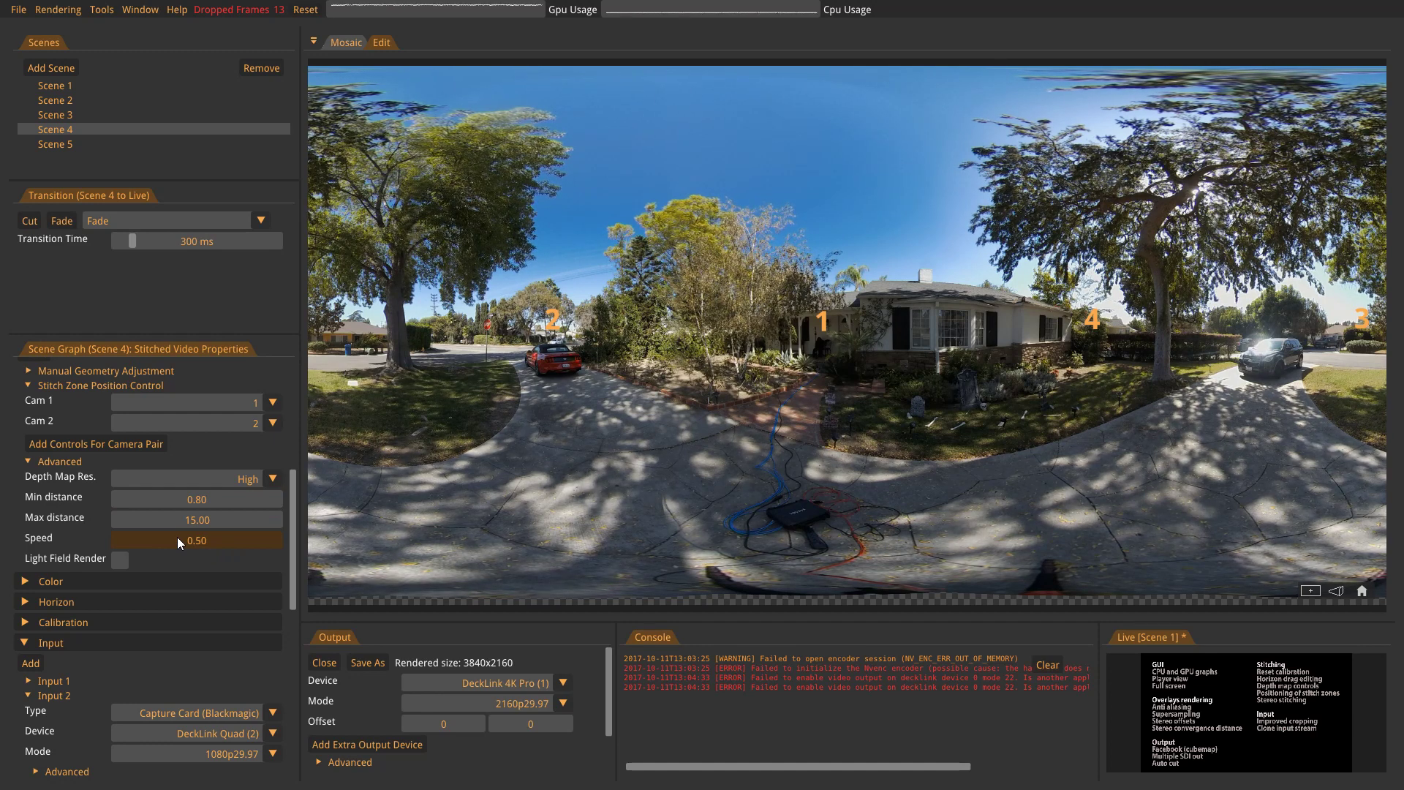
Raise the stitching Speed to 10 and view the driveway, houses and stop sign.
double_click(215, 543)
type("10")
key("Return")
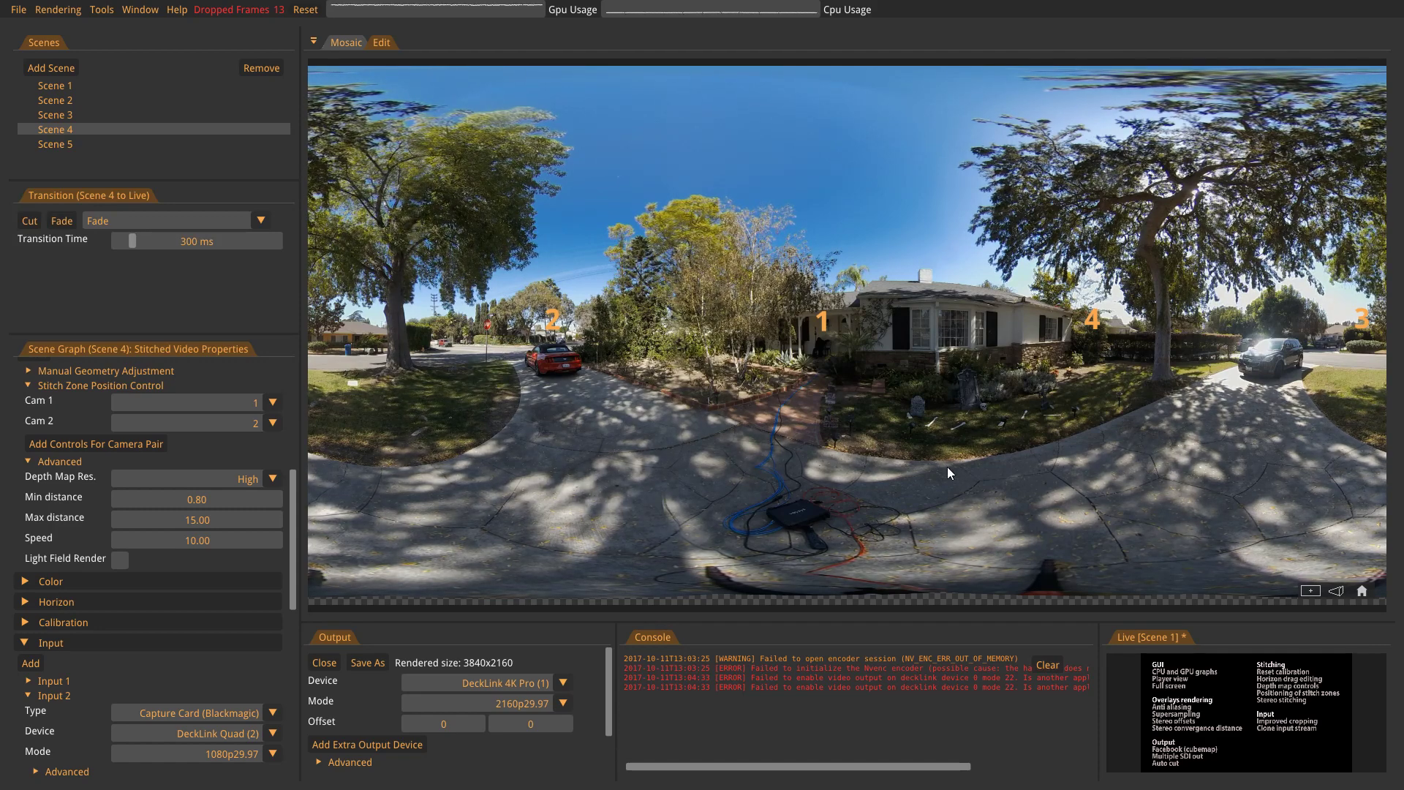
scroll(947, 463, "up", 5)
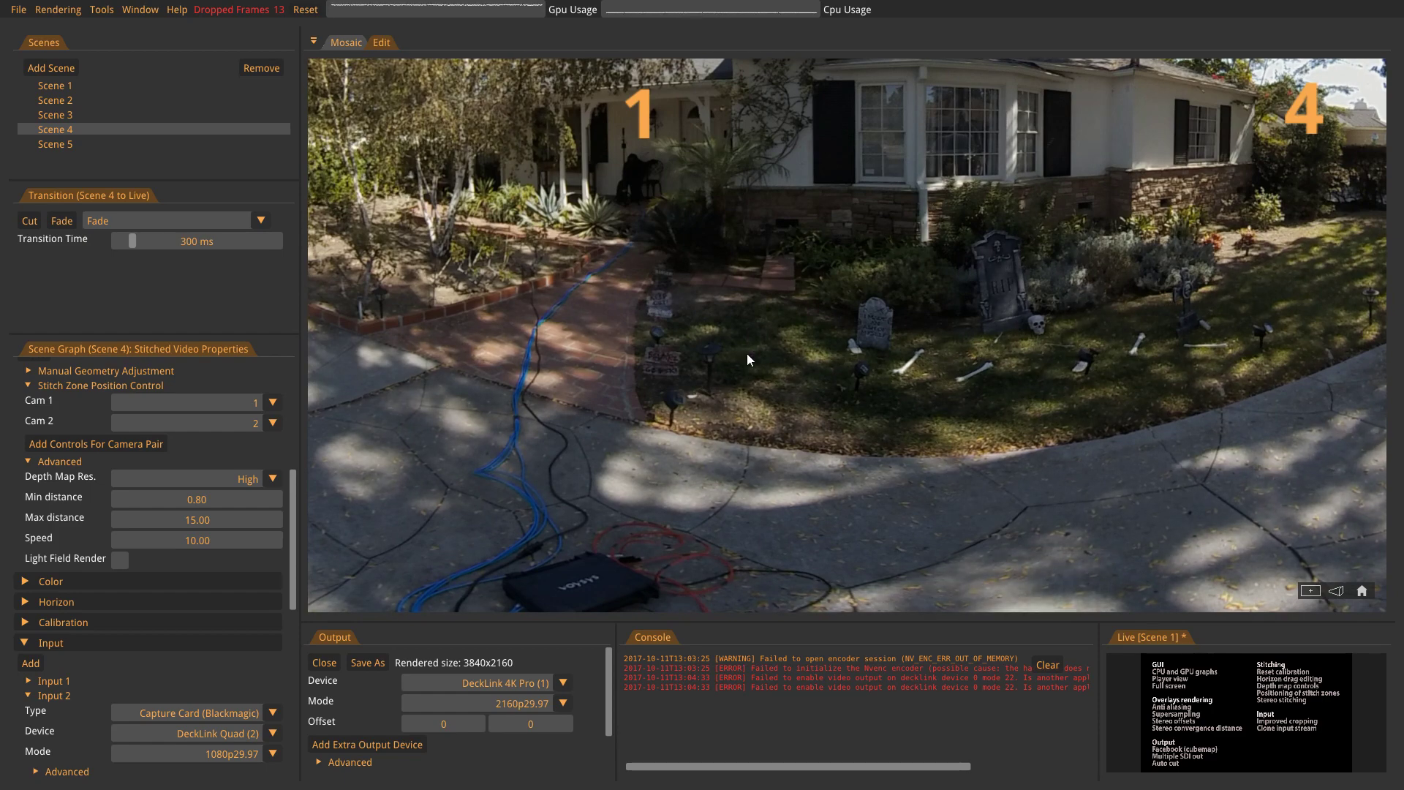
left_click_drag(874, 339, 683, 339)
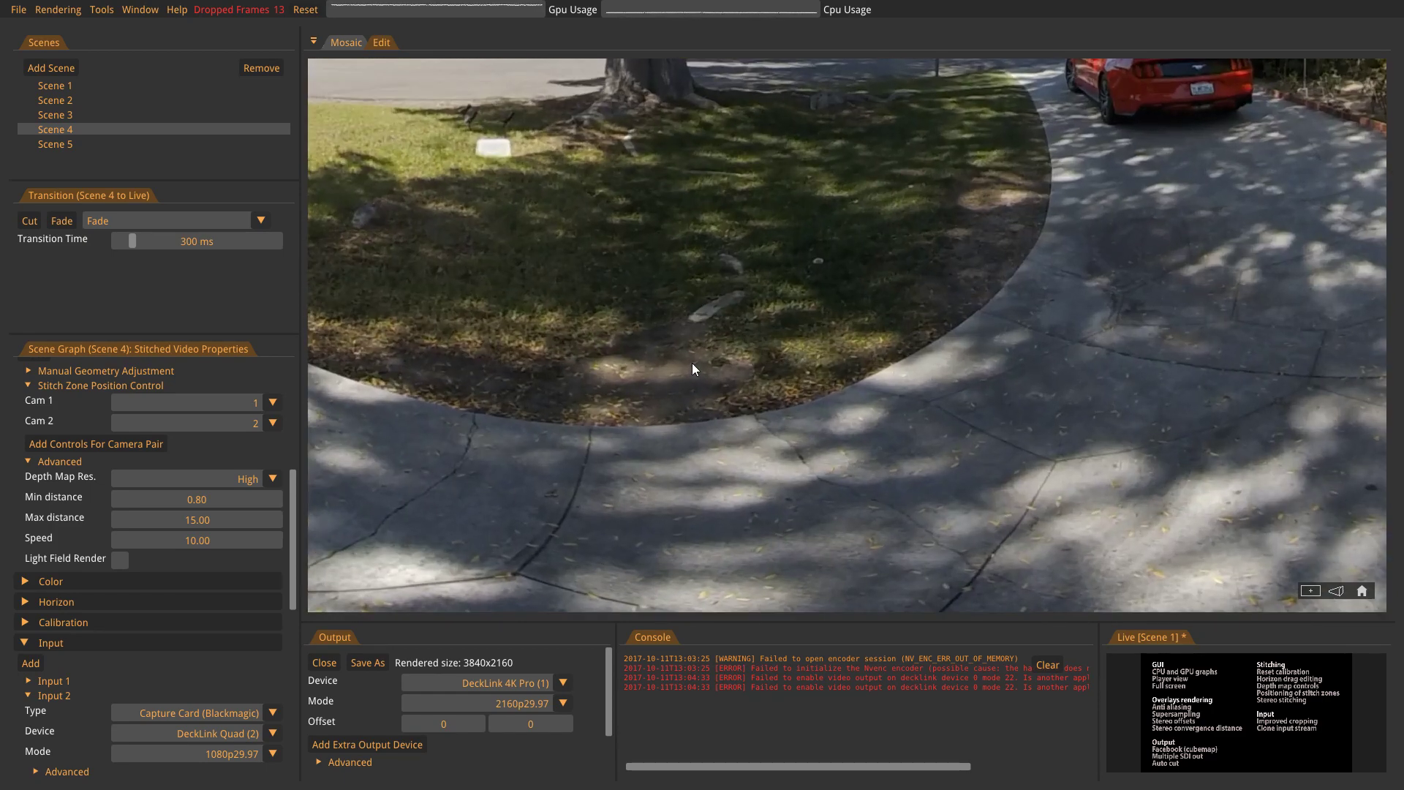
left_click_drag(815, 202, 811, 381)
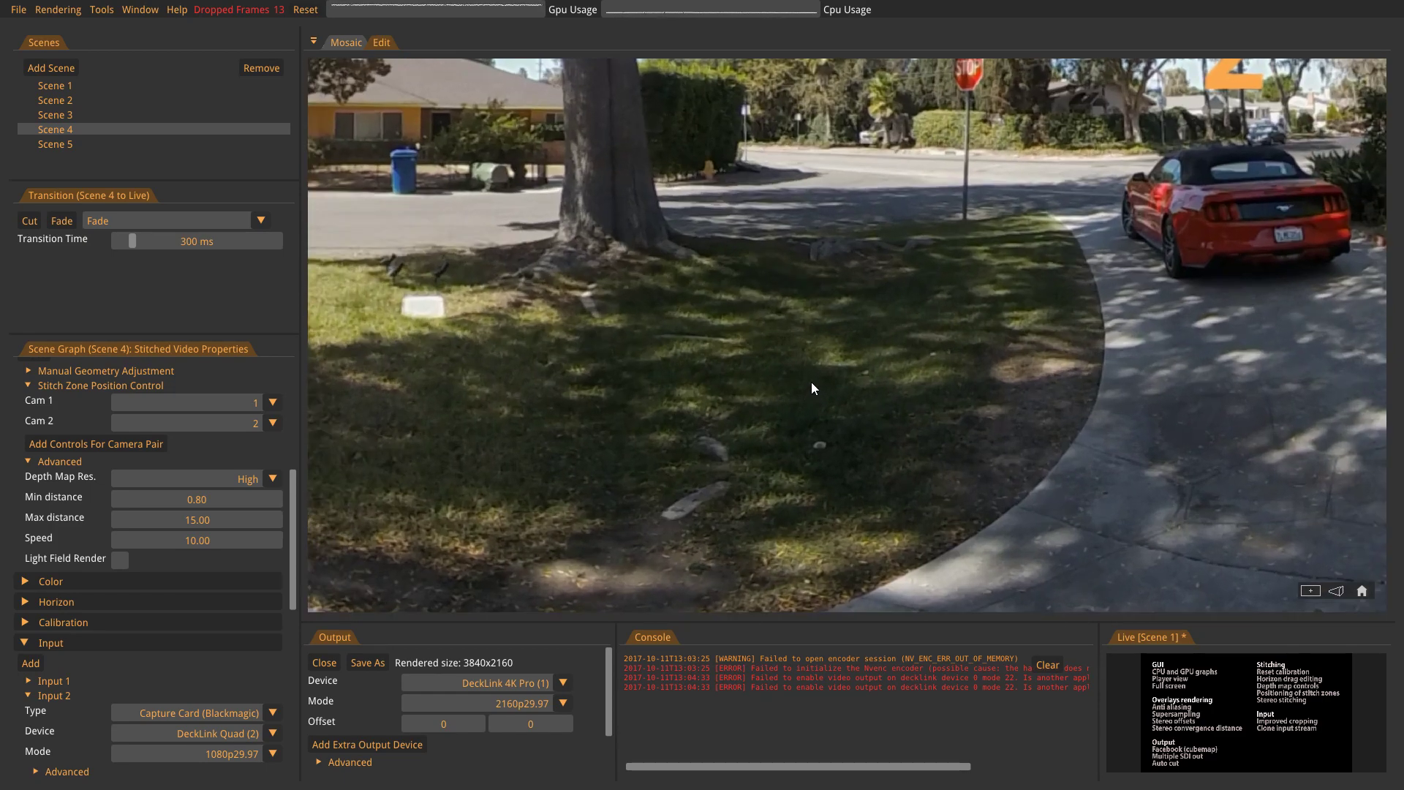
scroll(810, 388, "down", 5)
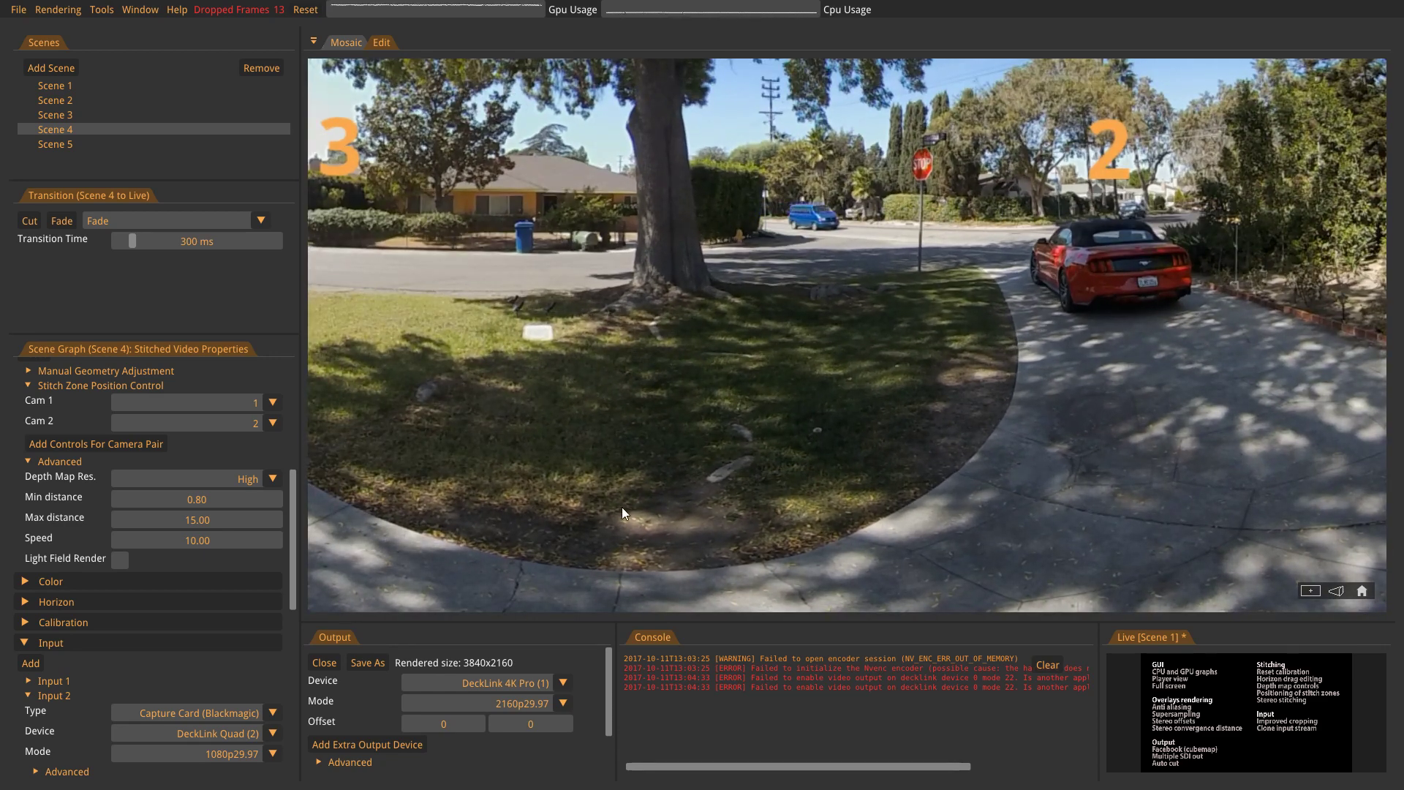
scroll(576, 485, "down", 8)
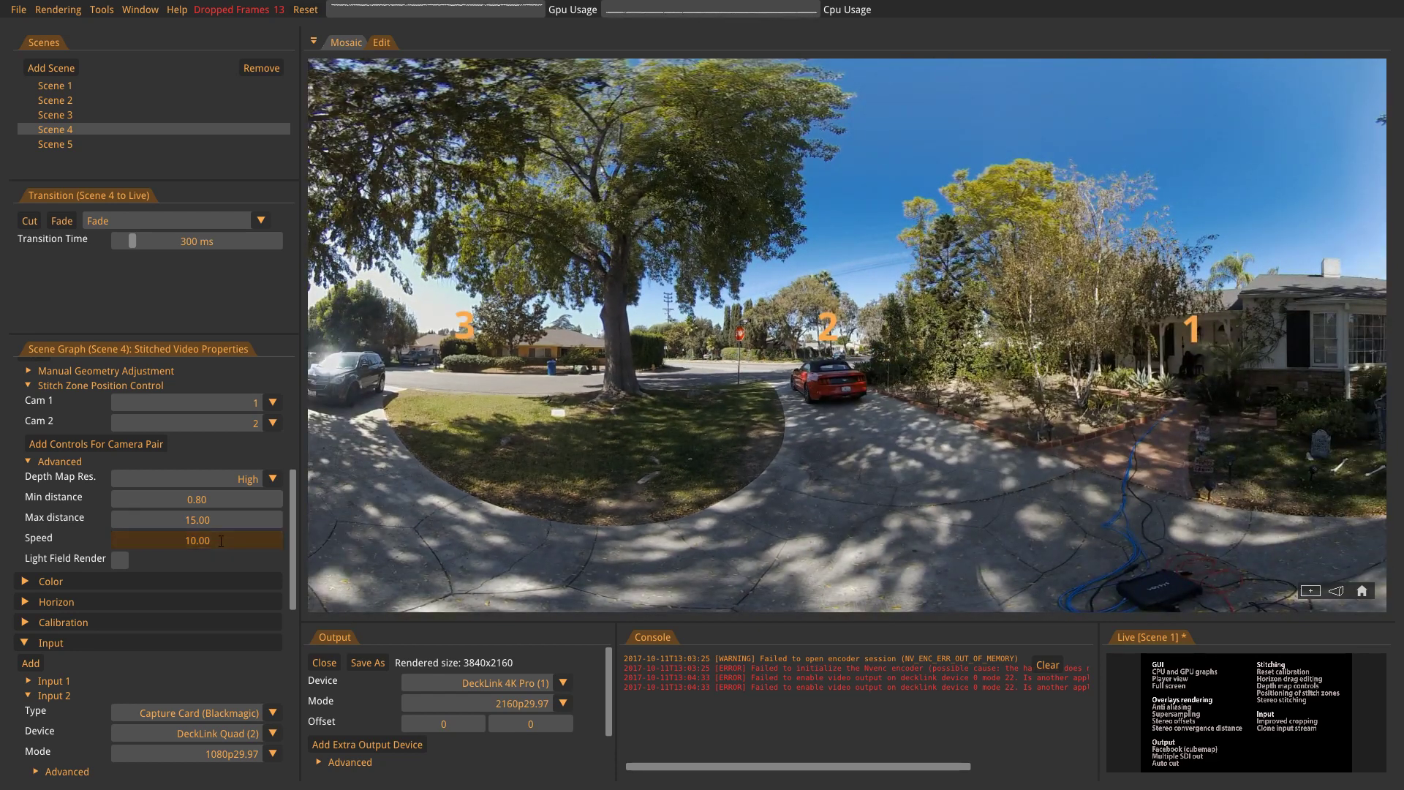
Set the stitching Speed back to 0.50.
double_click(220, 541)
type("0.5")
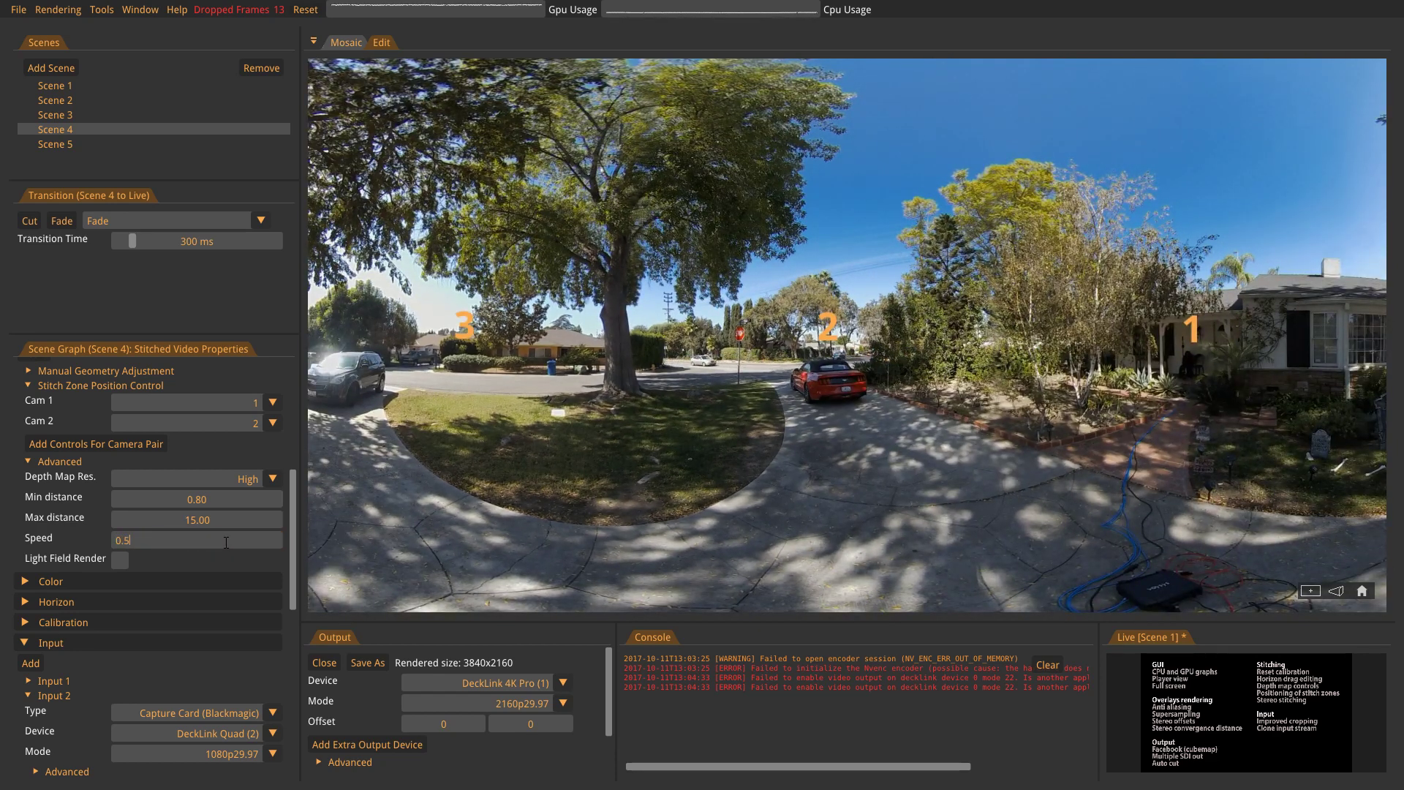
key("Return")
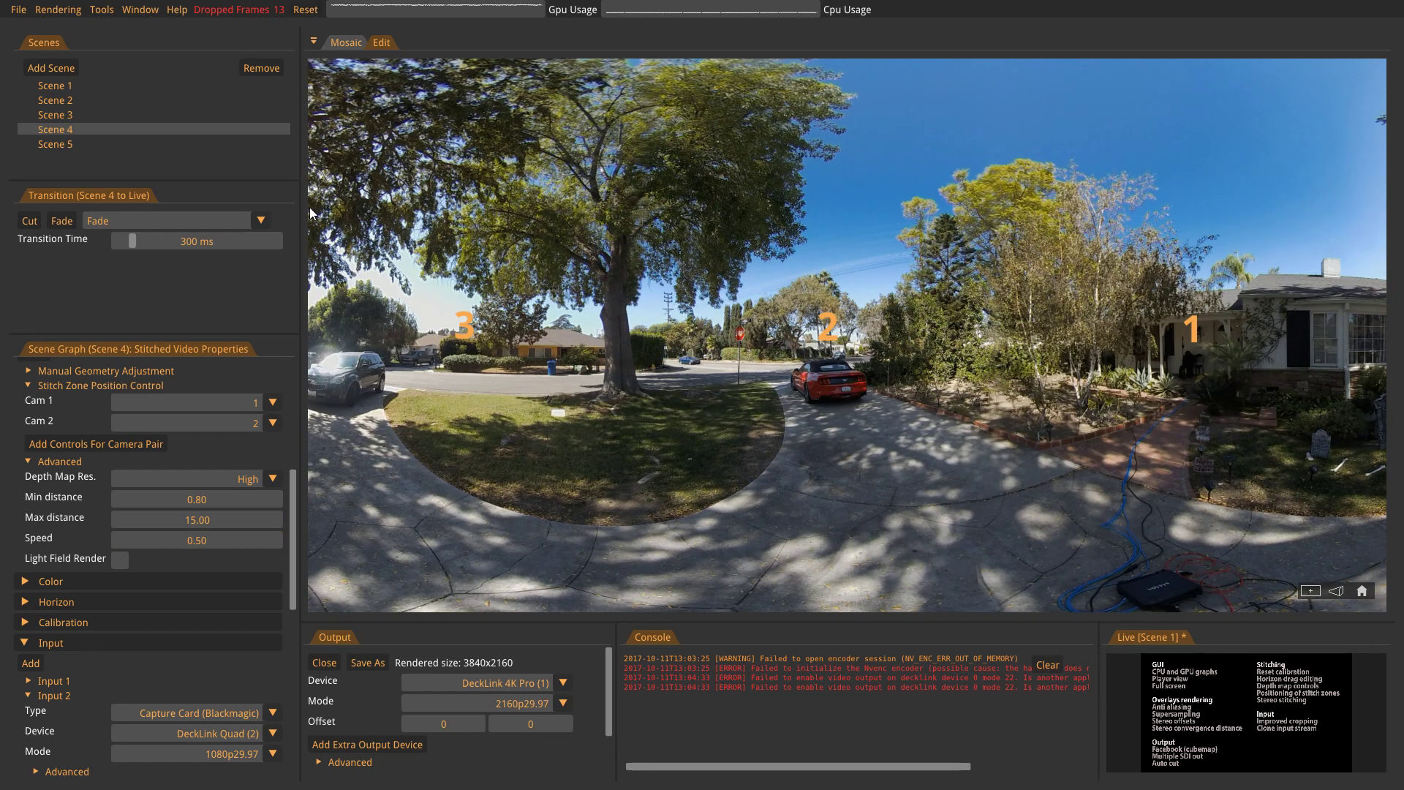
Reset Scene 1's view and tilt its logo to a 31.3° post rotation.
left_click(71, 87)
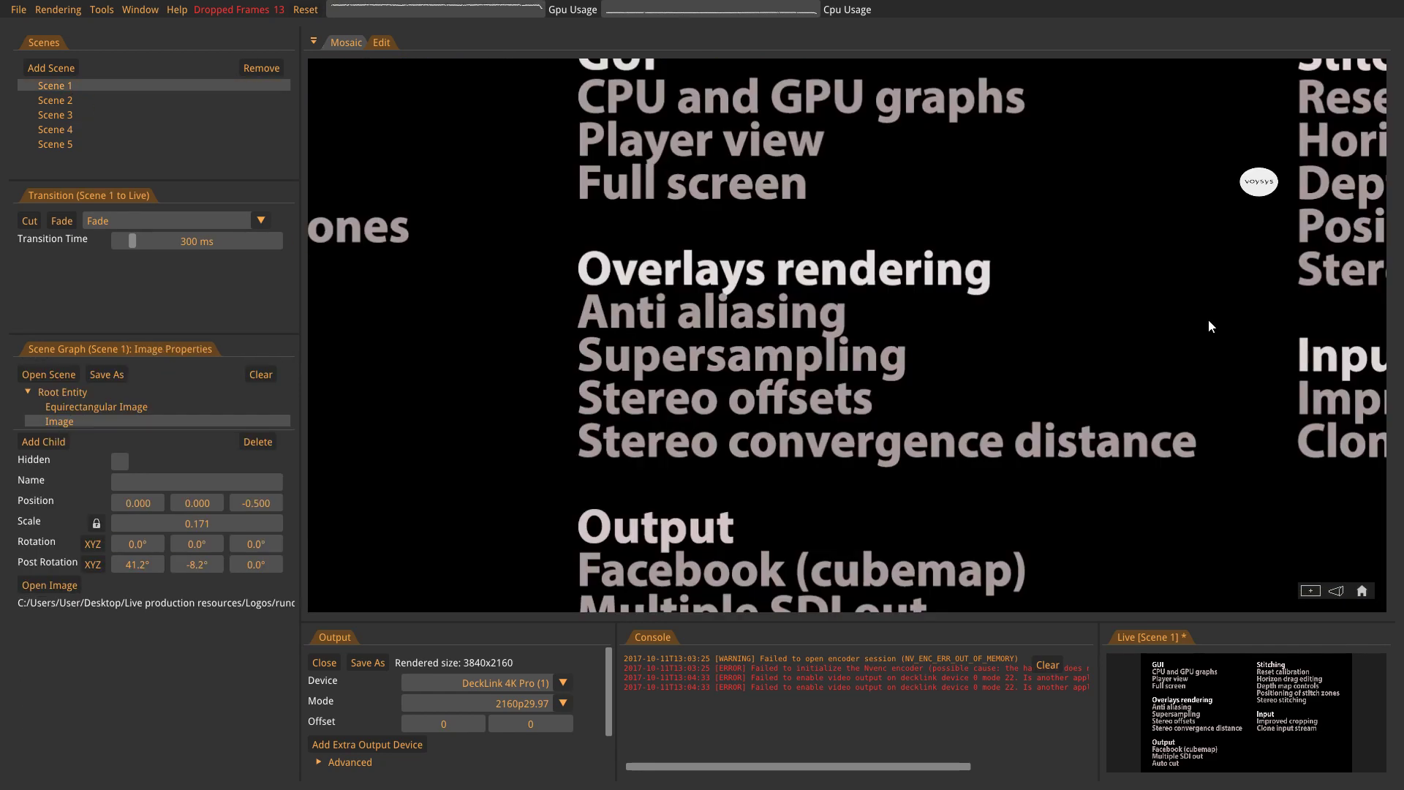
left_click(1362, 591)
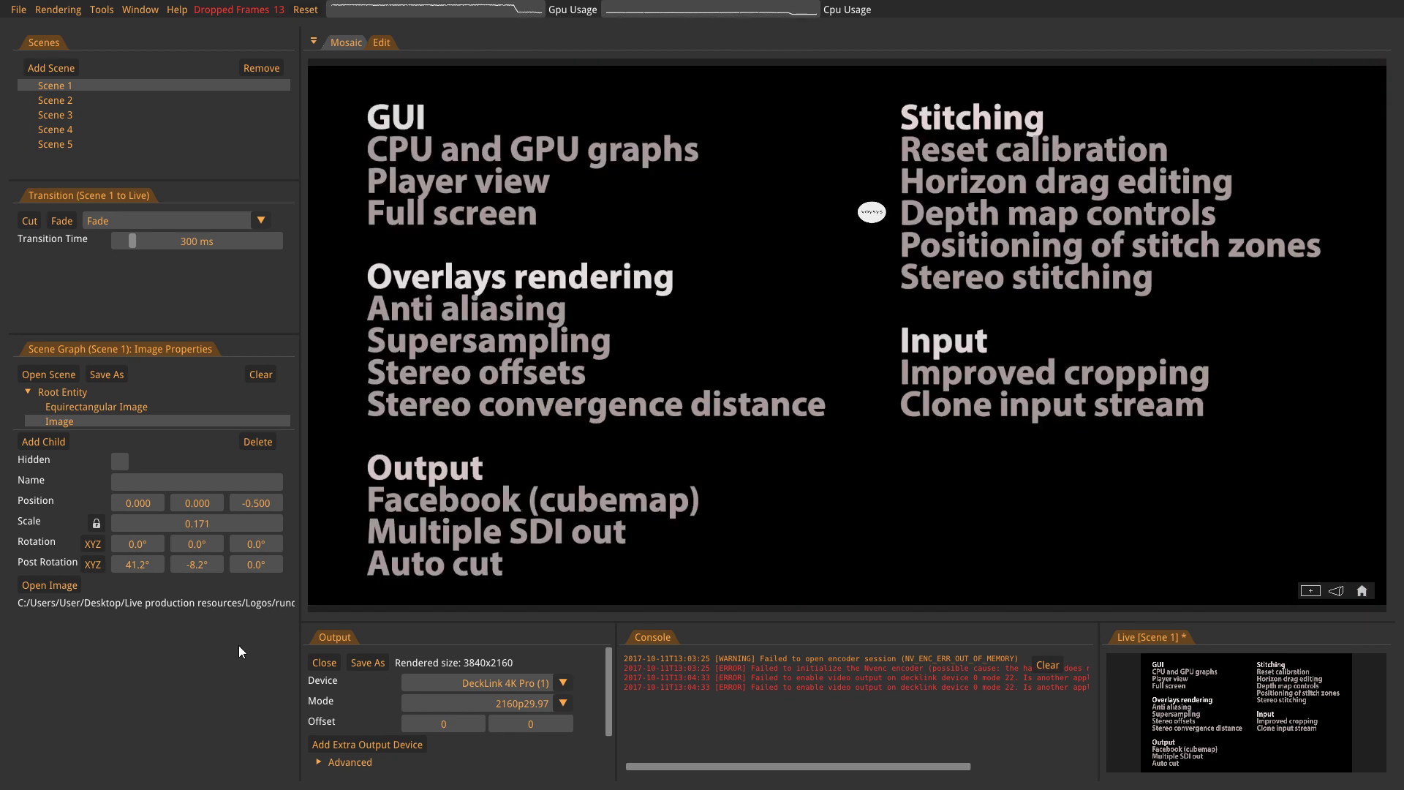
left_click_drag(139, 567, 72, 576)
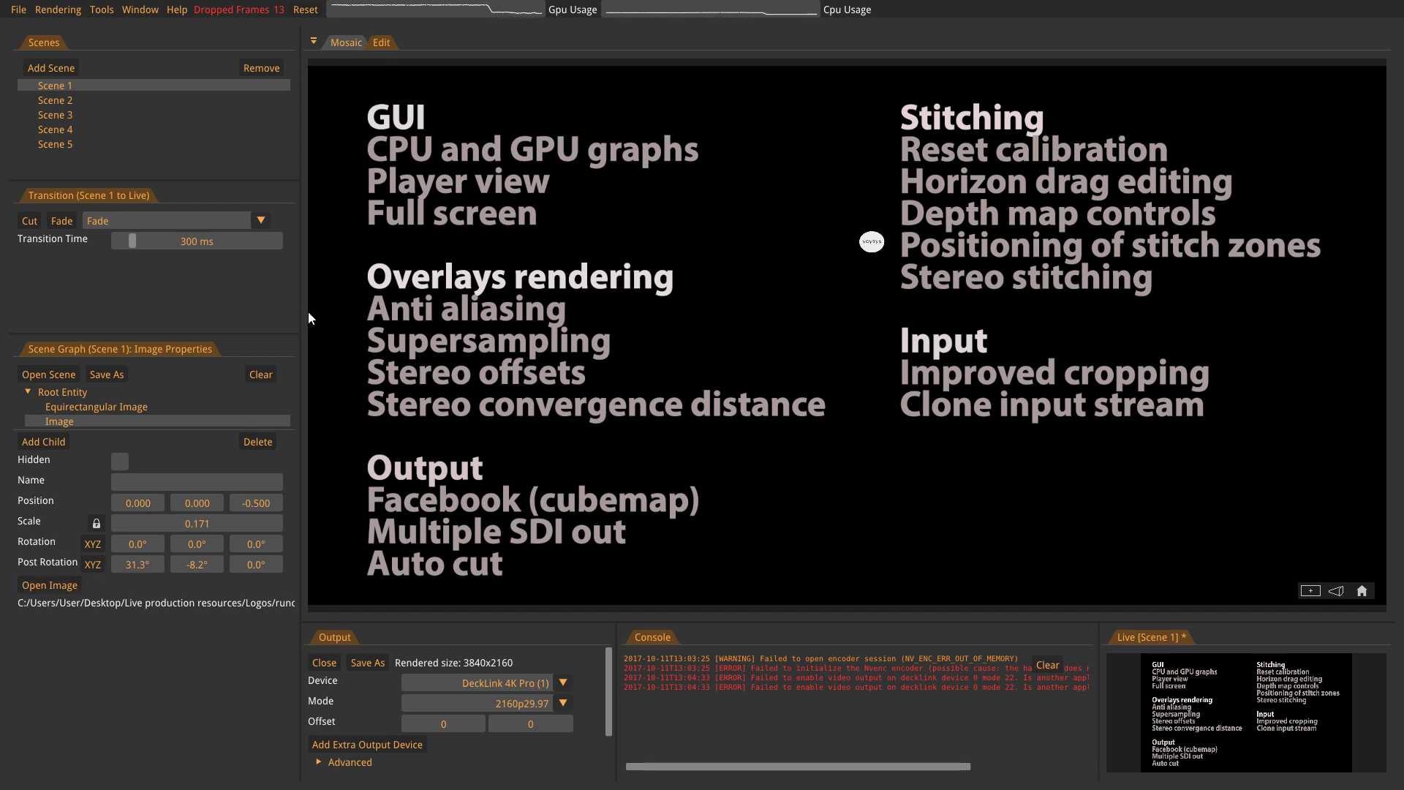
On Scene 4, show stitch zones and add a Cam 1 <-> 2 control set to 0.60.
left_click(56, 129)
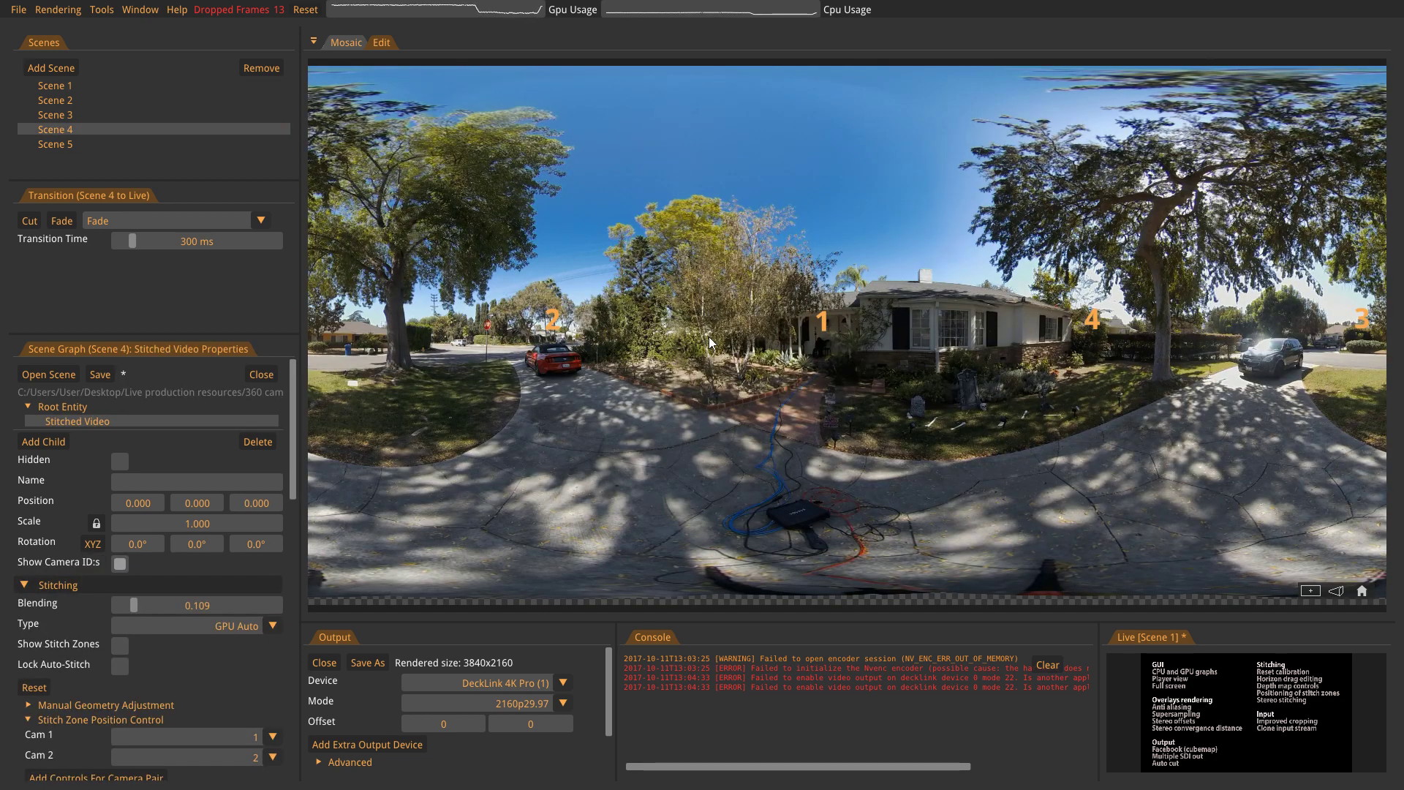
left_click(120, 646)
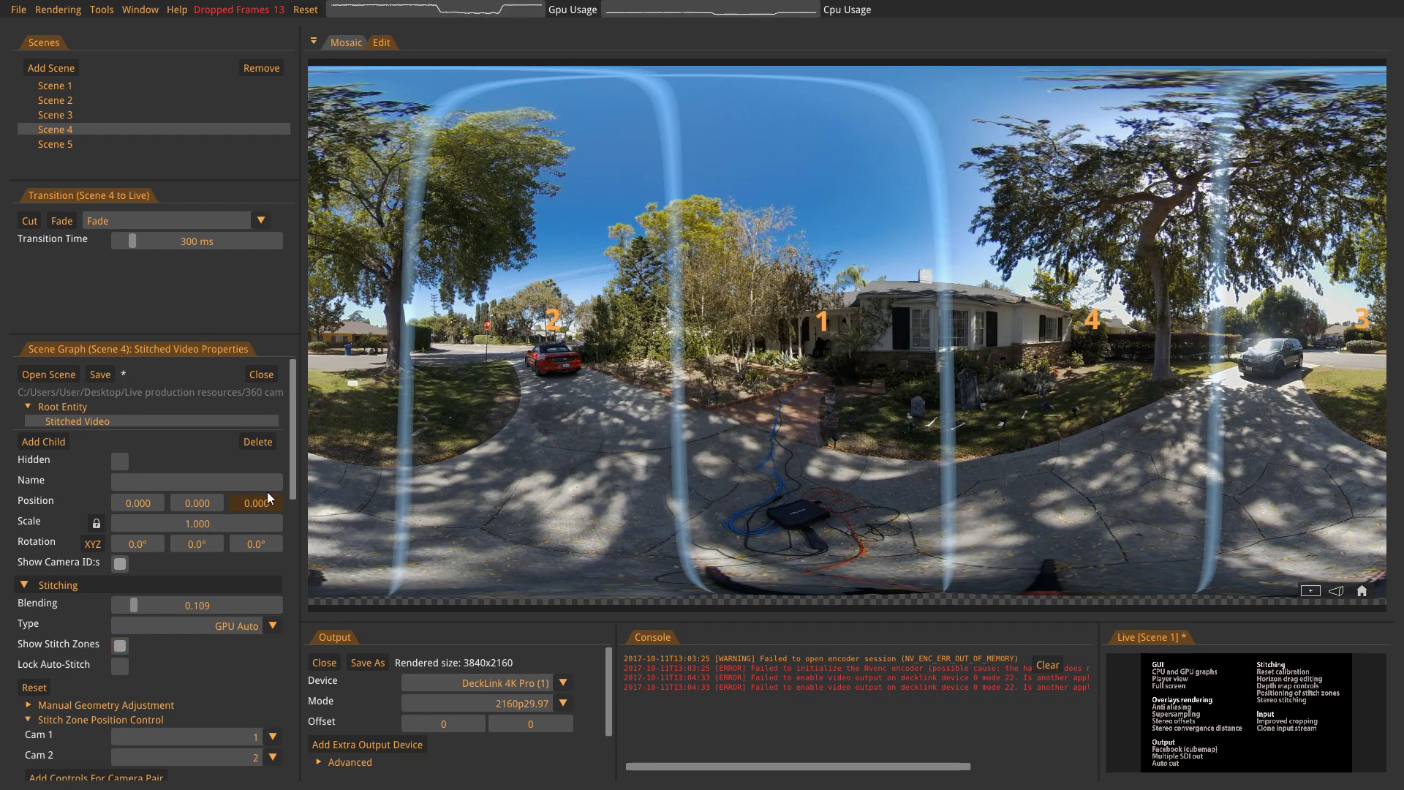
left_click_drag(293, 463, 300, 517)
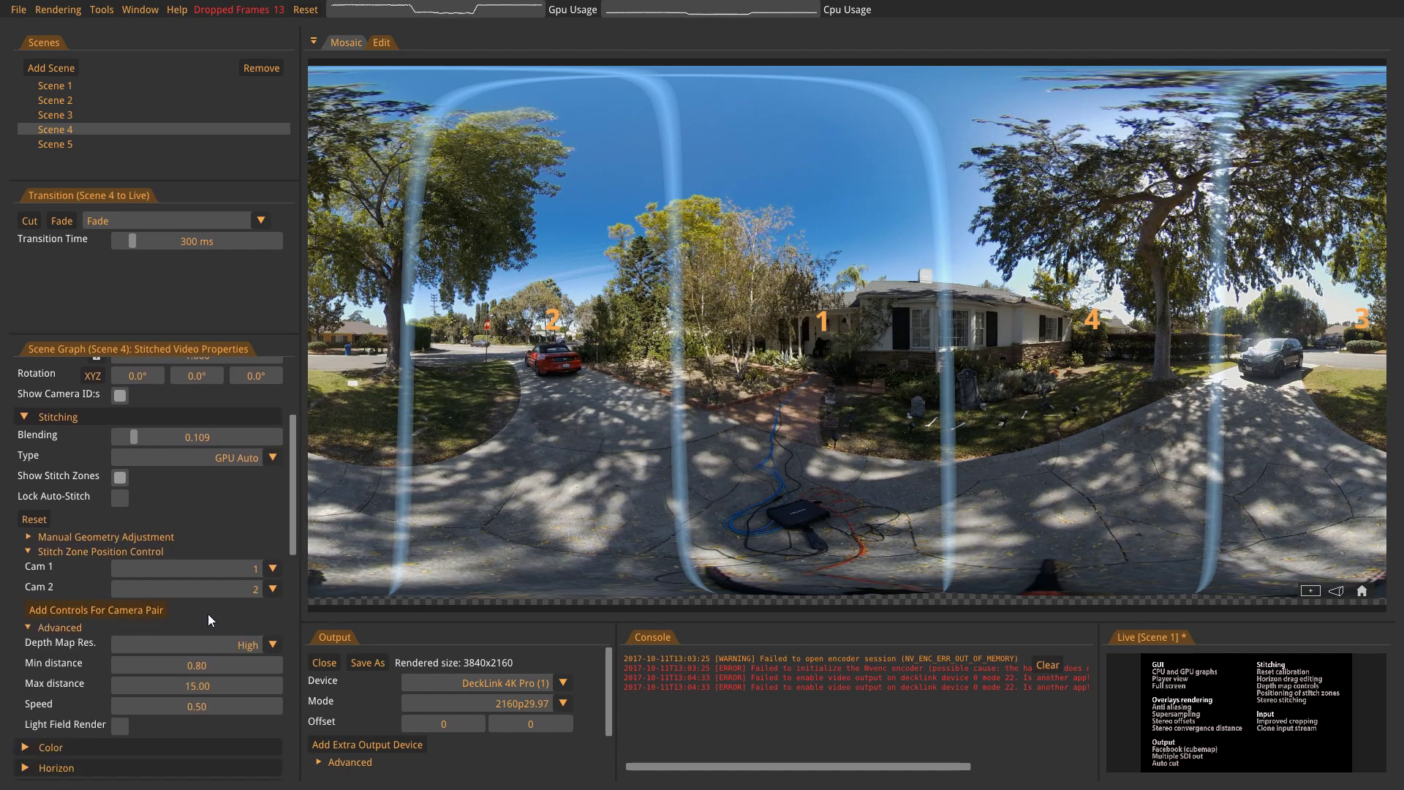
left_click(136, 609)
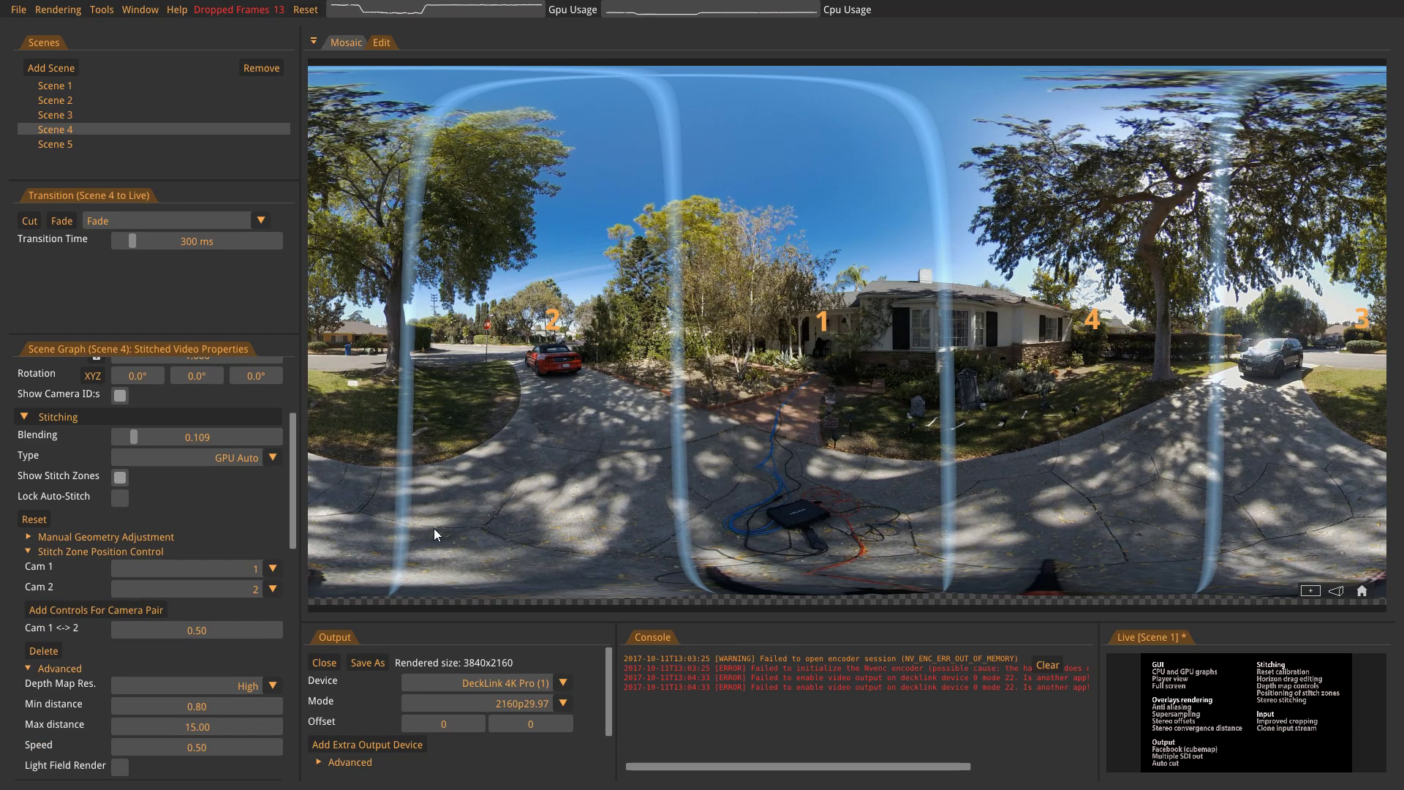
left_click_drag(174, 631, 425, 597)
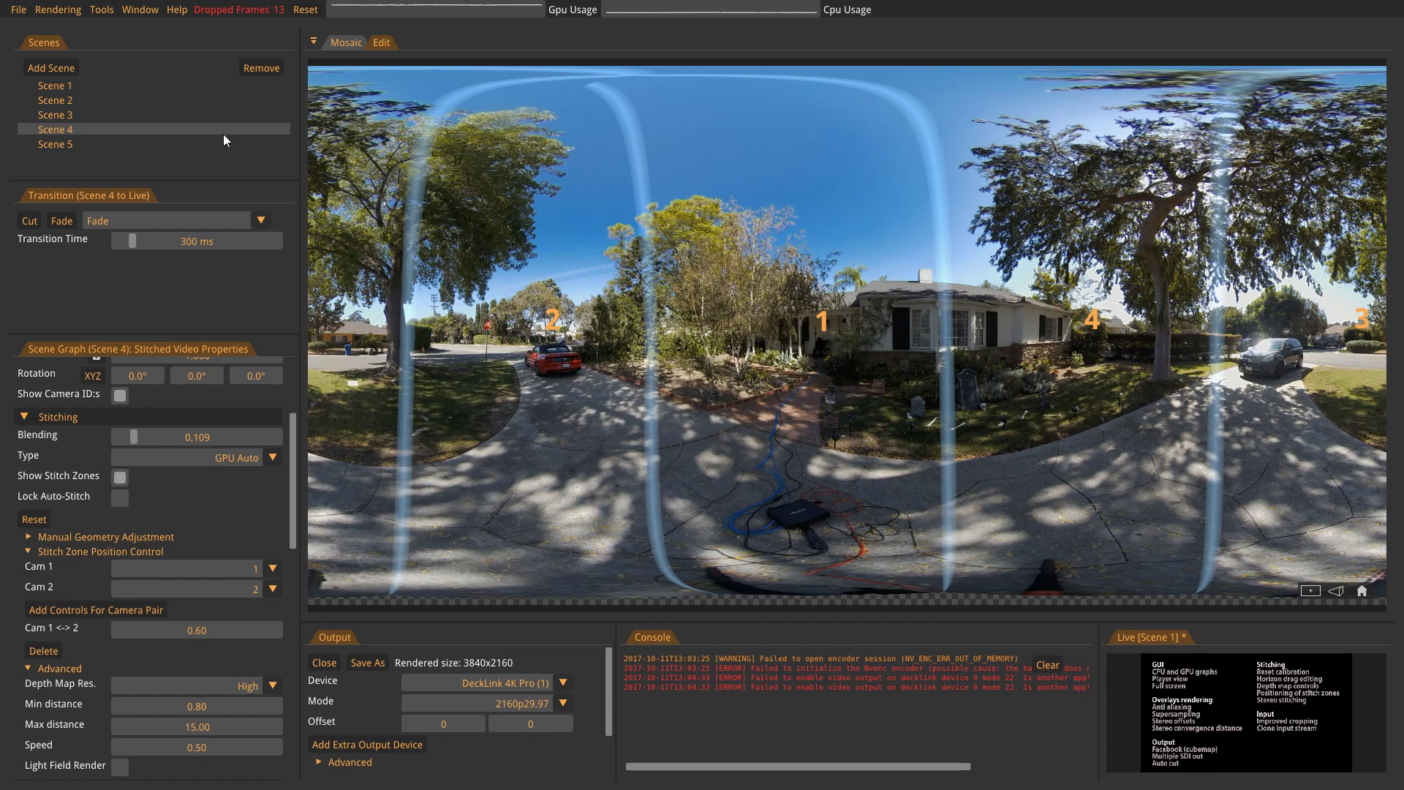
Drag Scene 1's logo Post Rotation X down to 20.6° and choose Rendering > Stereo.
left_click(66, 86)
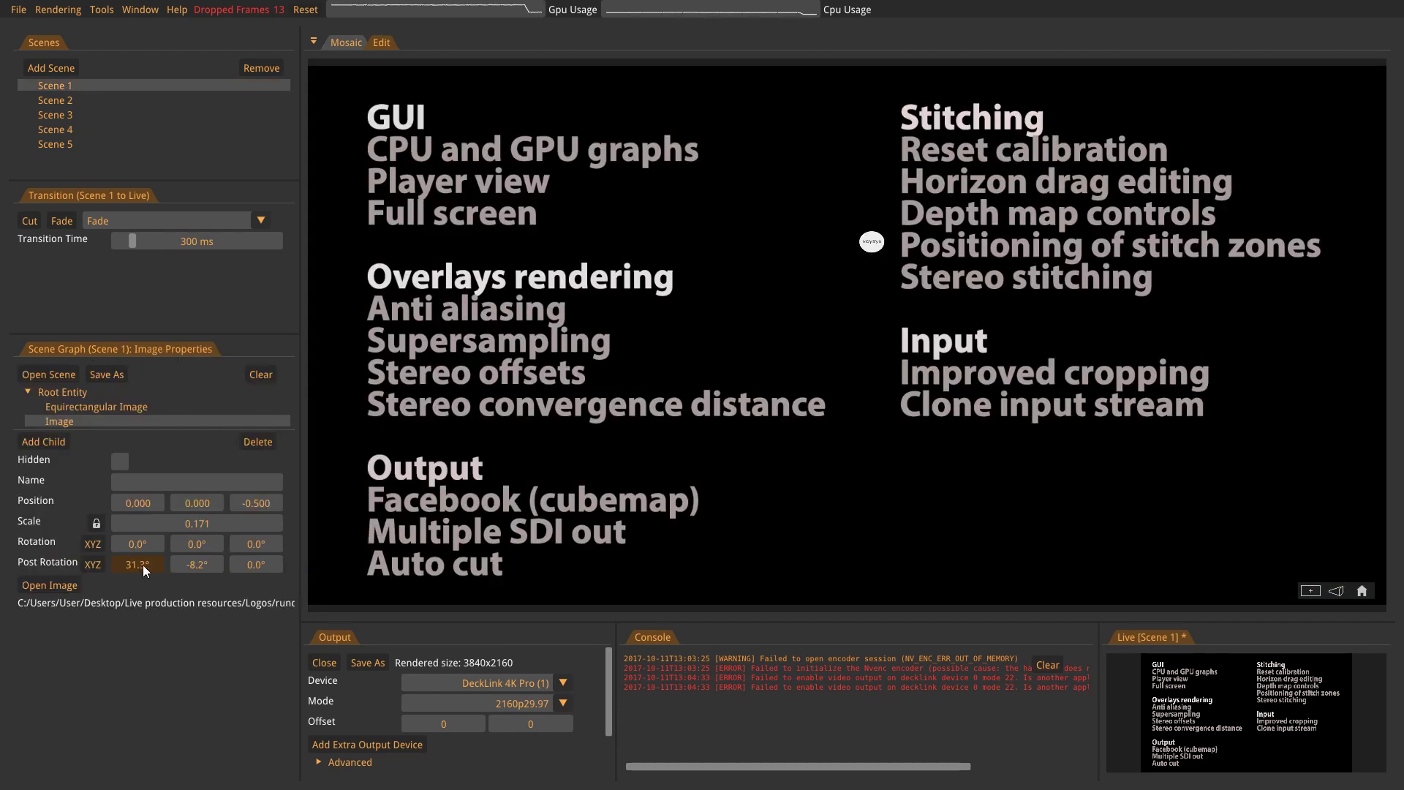
left_click_drag(143, 564, 66, 574)
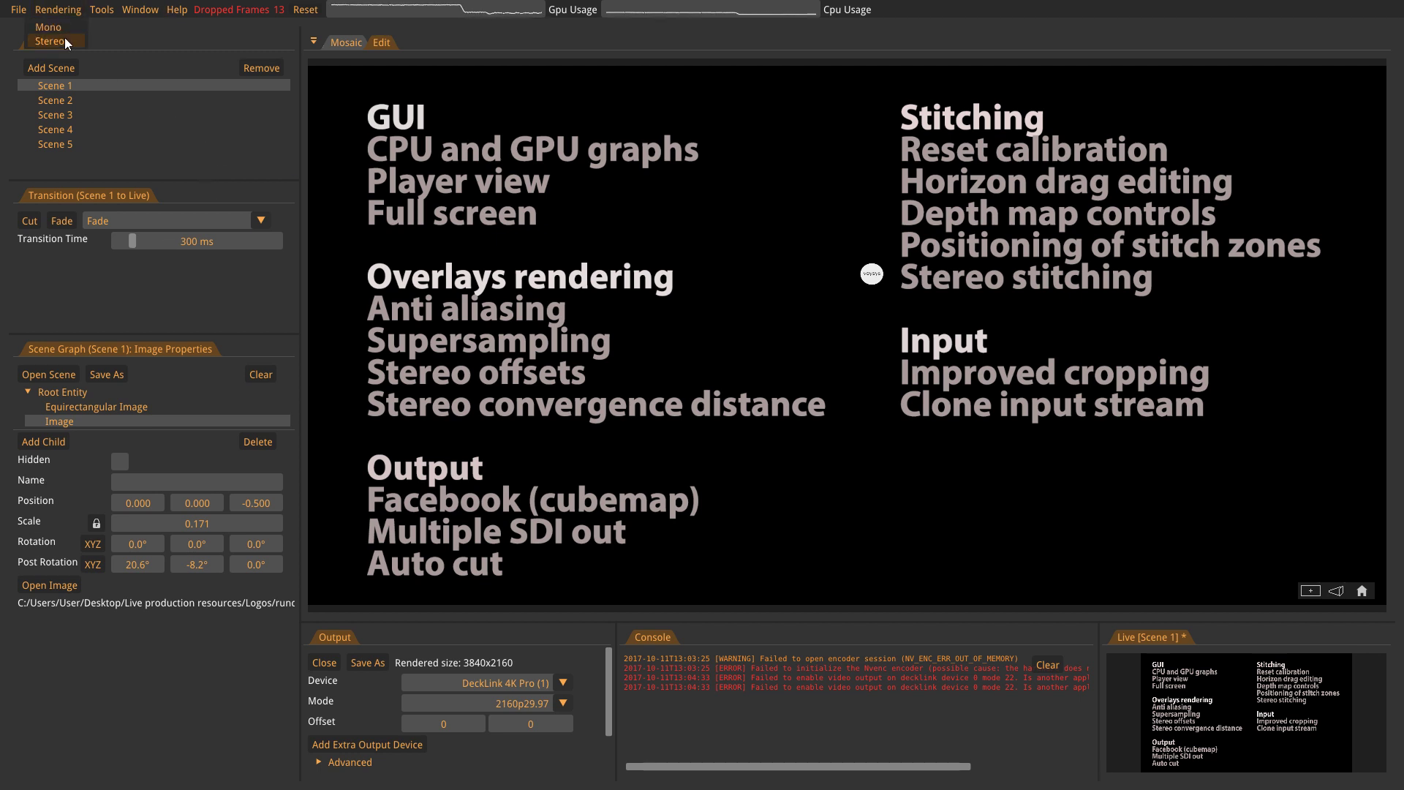
left_click(50, 40)
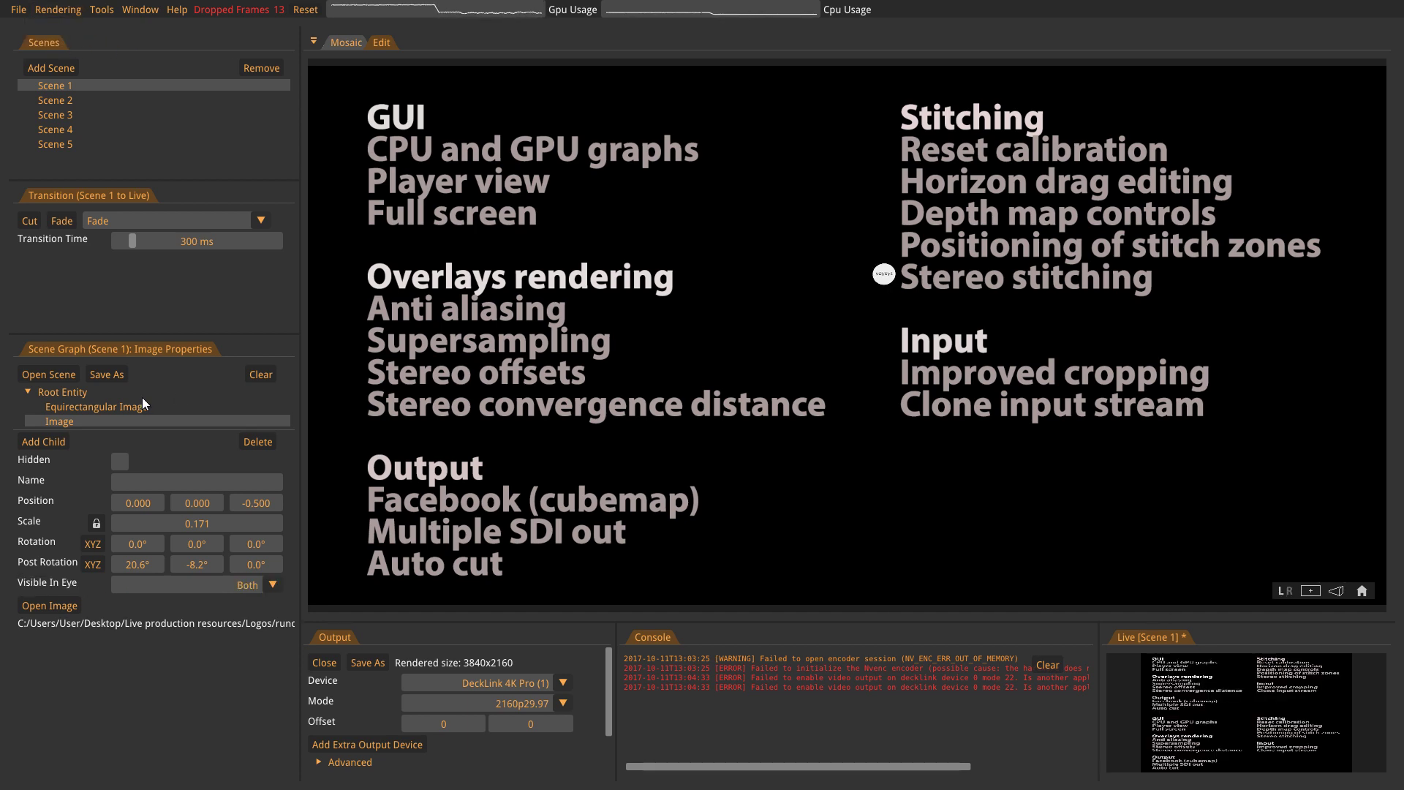
On Scene 4, untick Show Stitch Zones and enable Light Field Render under Advanced.
left_click(69, 131)
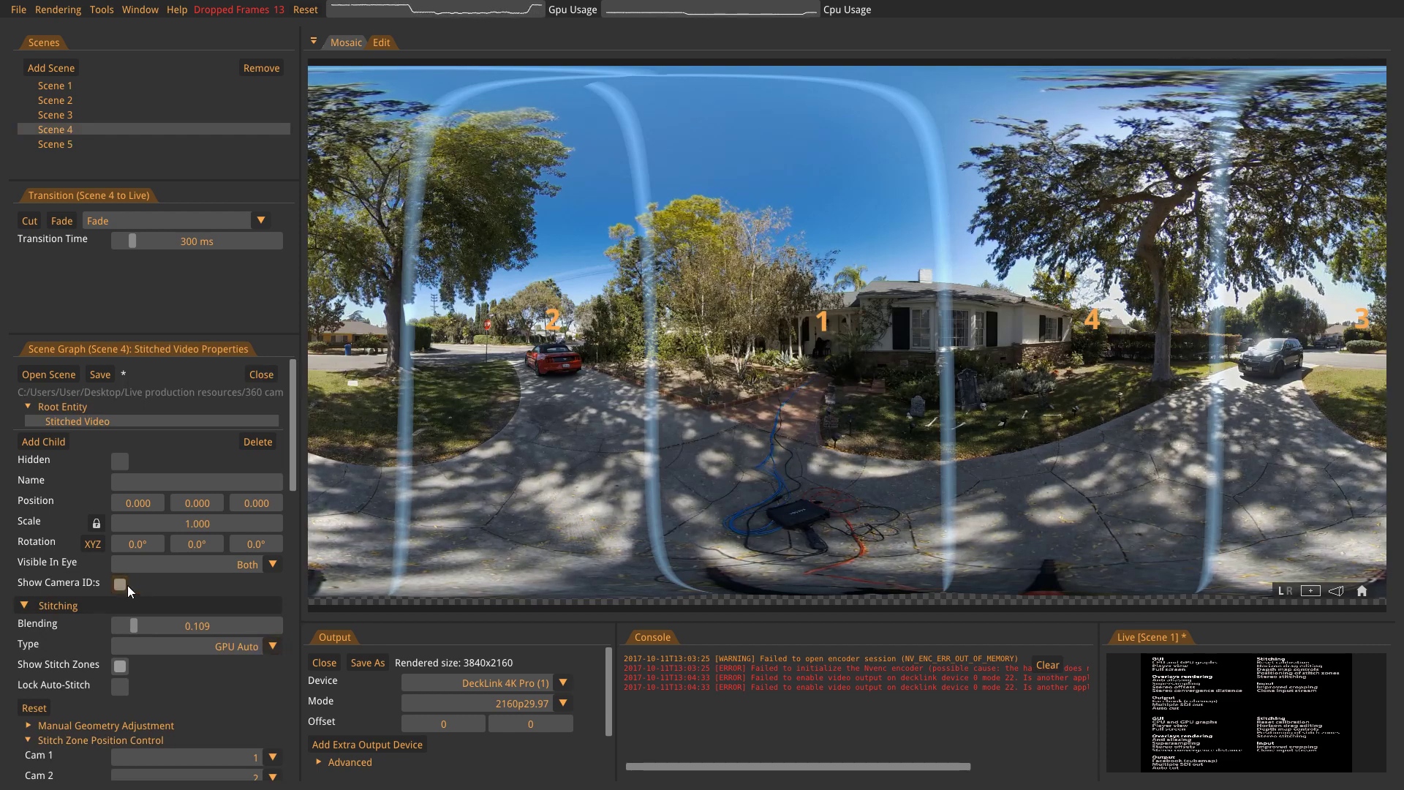
left_click(121, 667)
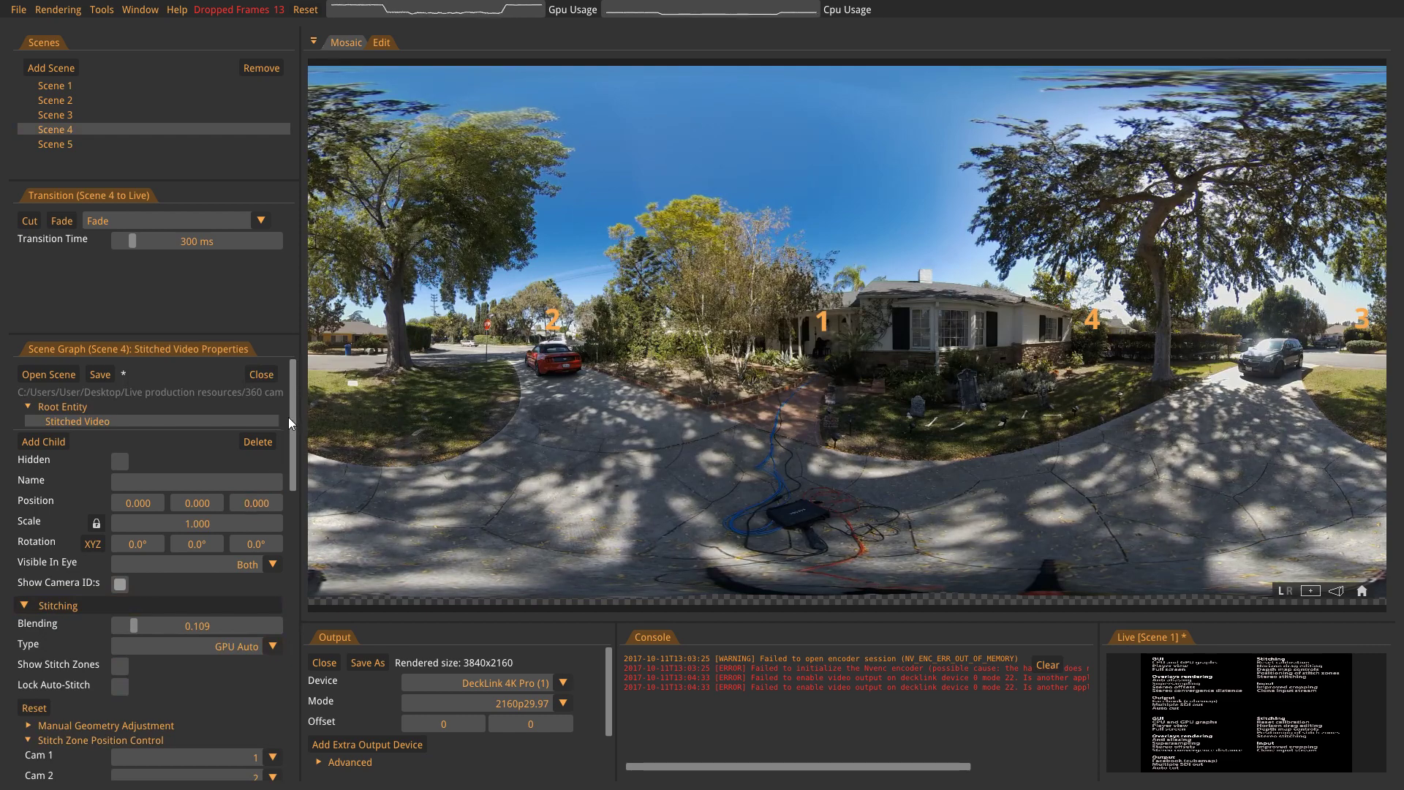
left_click_drag(295, 411, 296, 503)
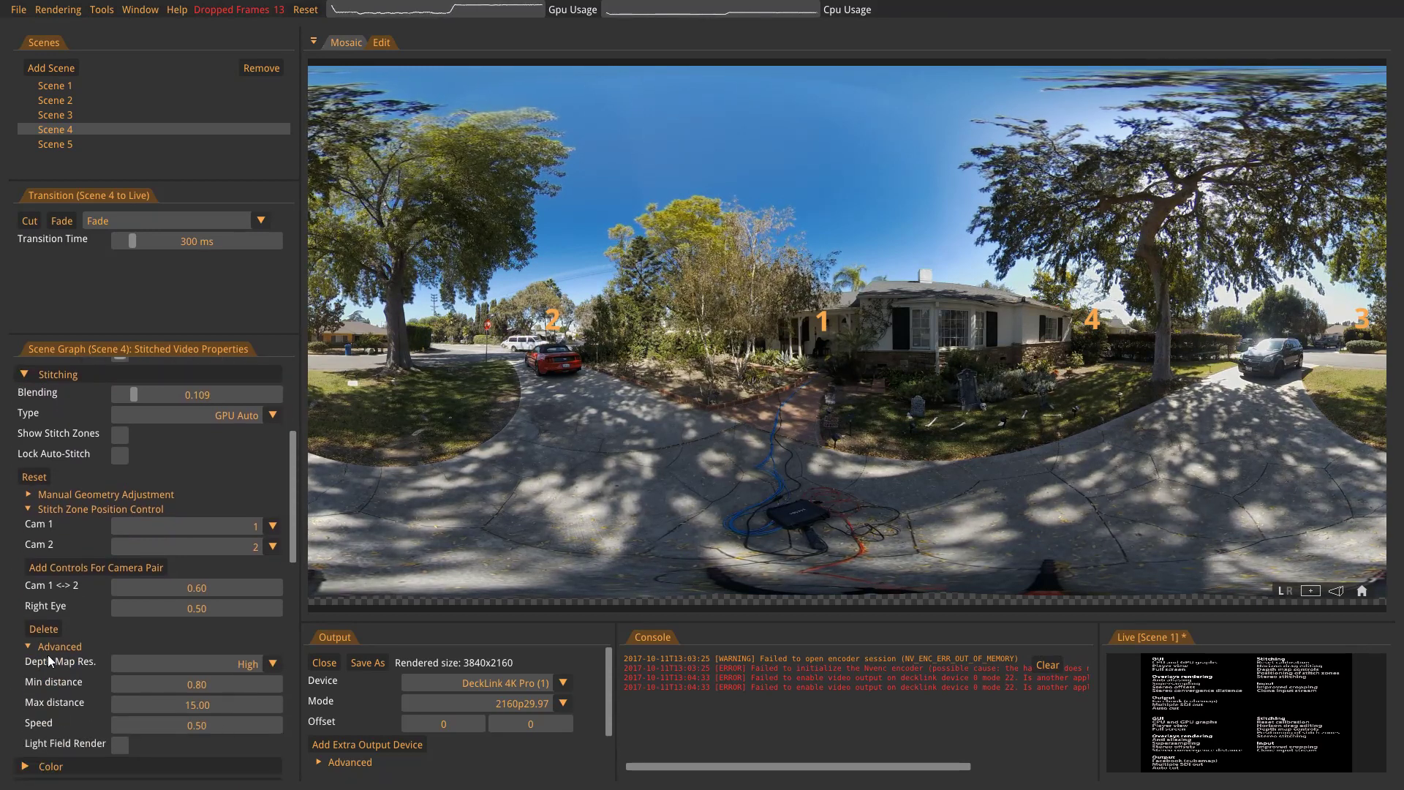
left_click(28, 647)
left_click(28, 646)
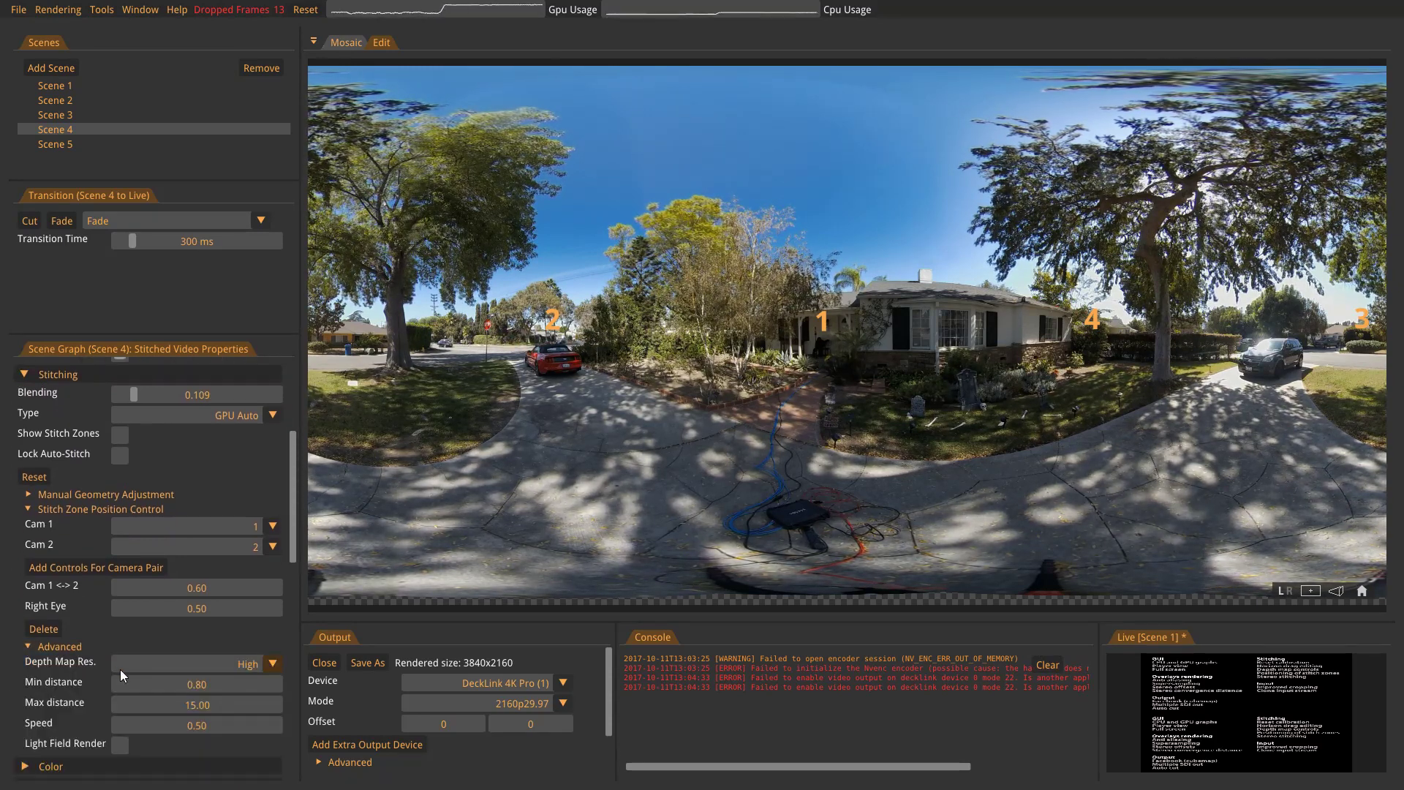
left_click(119, 744)
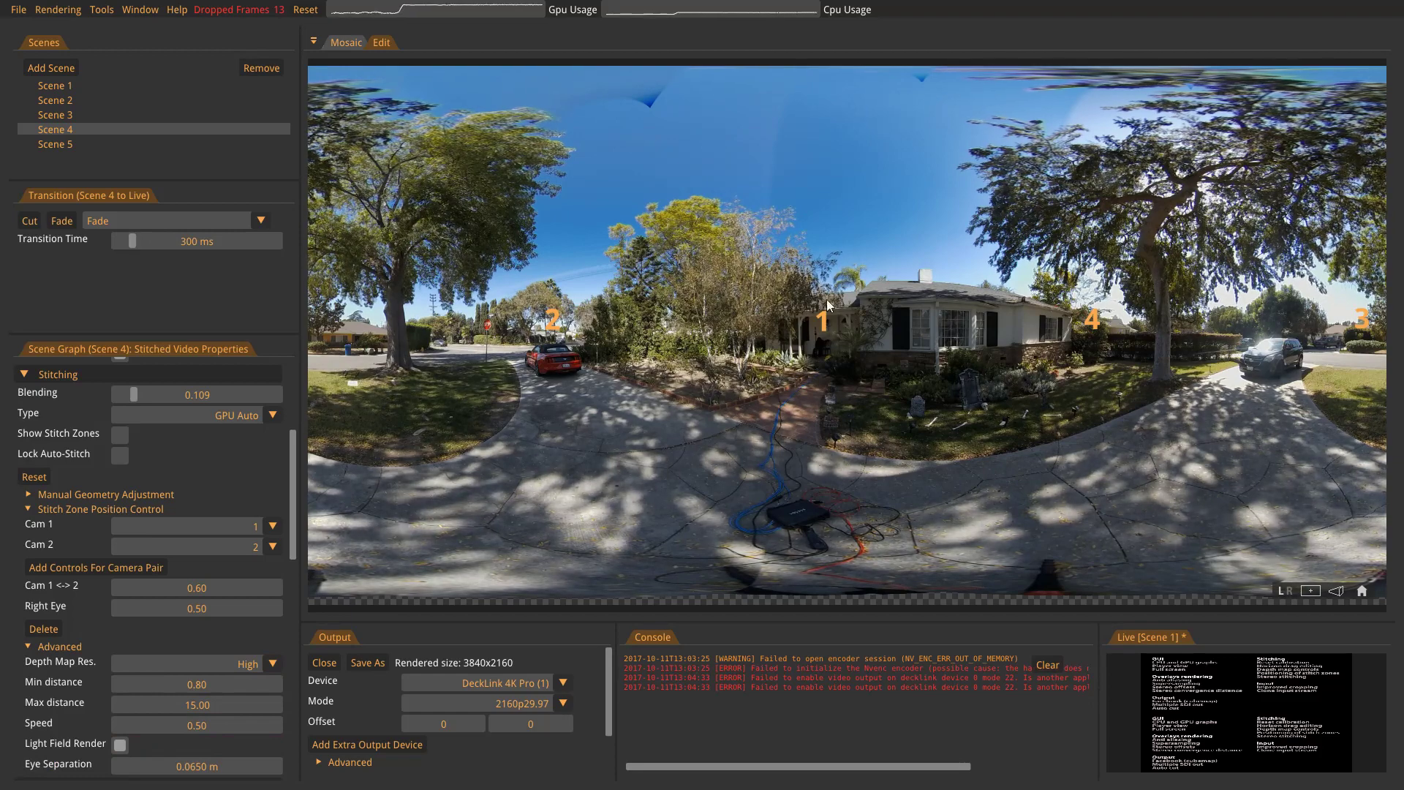
Zoom and pan Scene 4's 360 view onto the house, then untick Light Field Render.
scroll(826, 315, "up", 2)
scroll(826, 315, "down", 1)
scroll(839, 313, "down", 2)
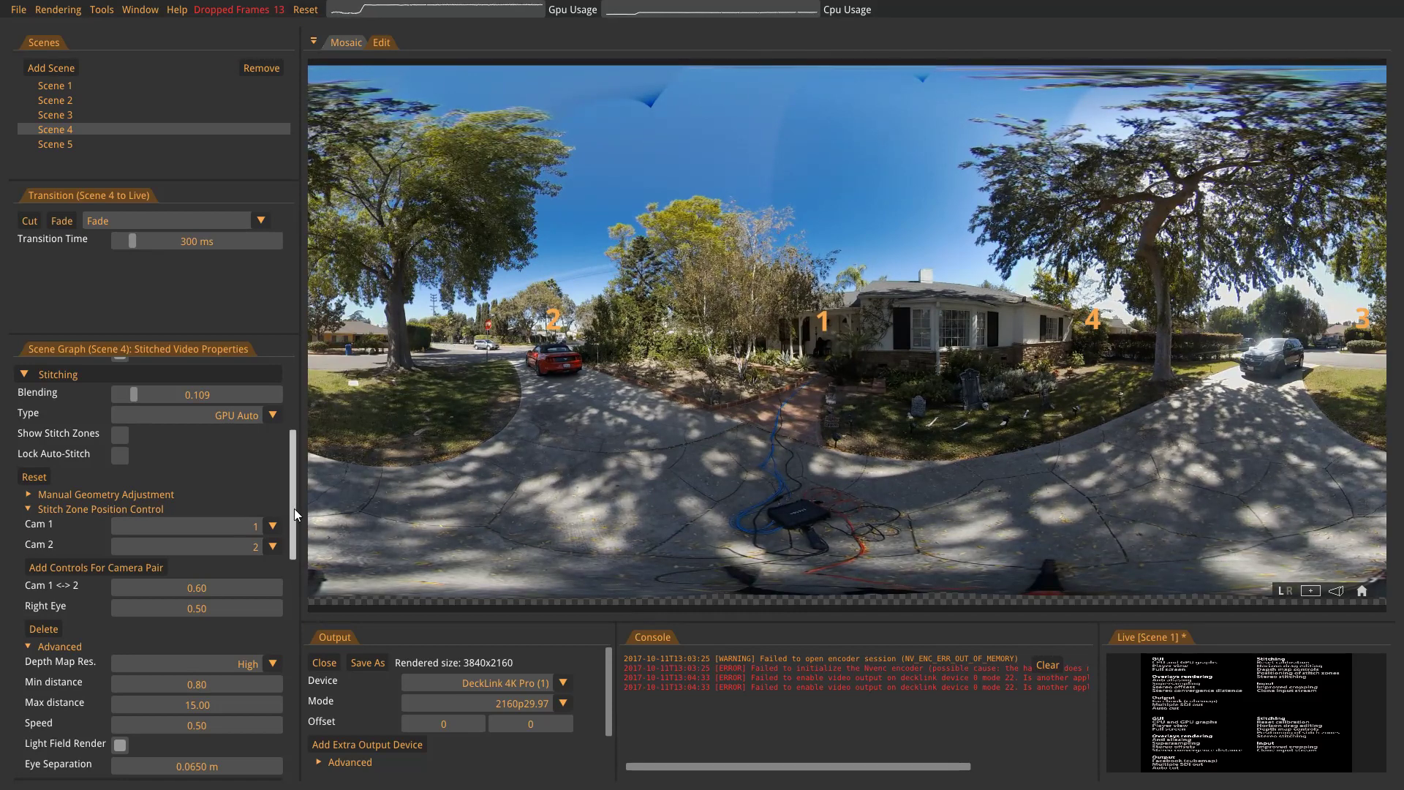
scroll(294, 507, "up", 1)
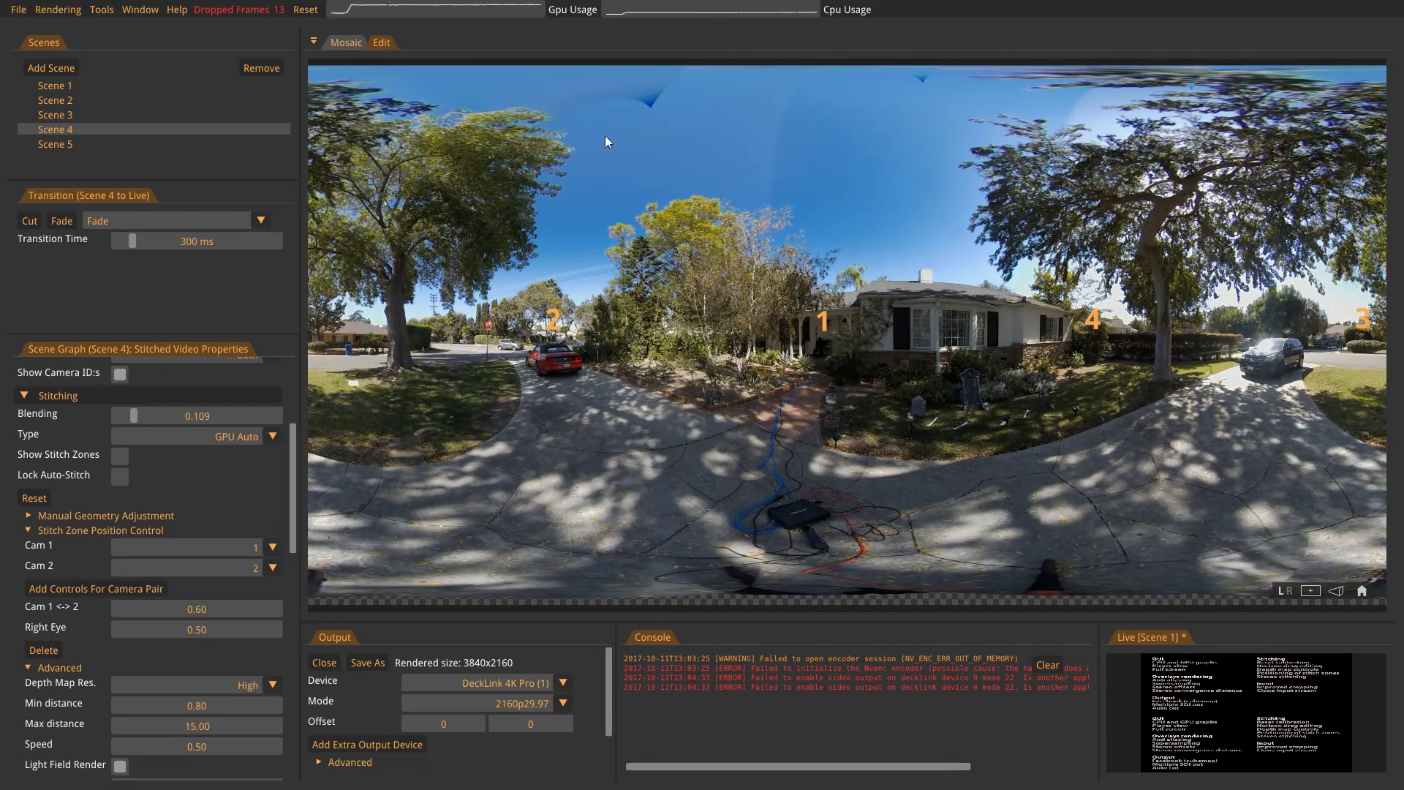
left_click_drag(293, 464, 290, 457)
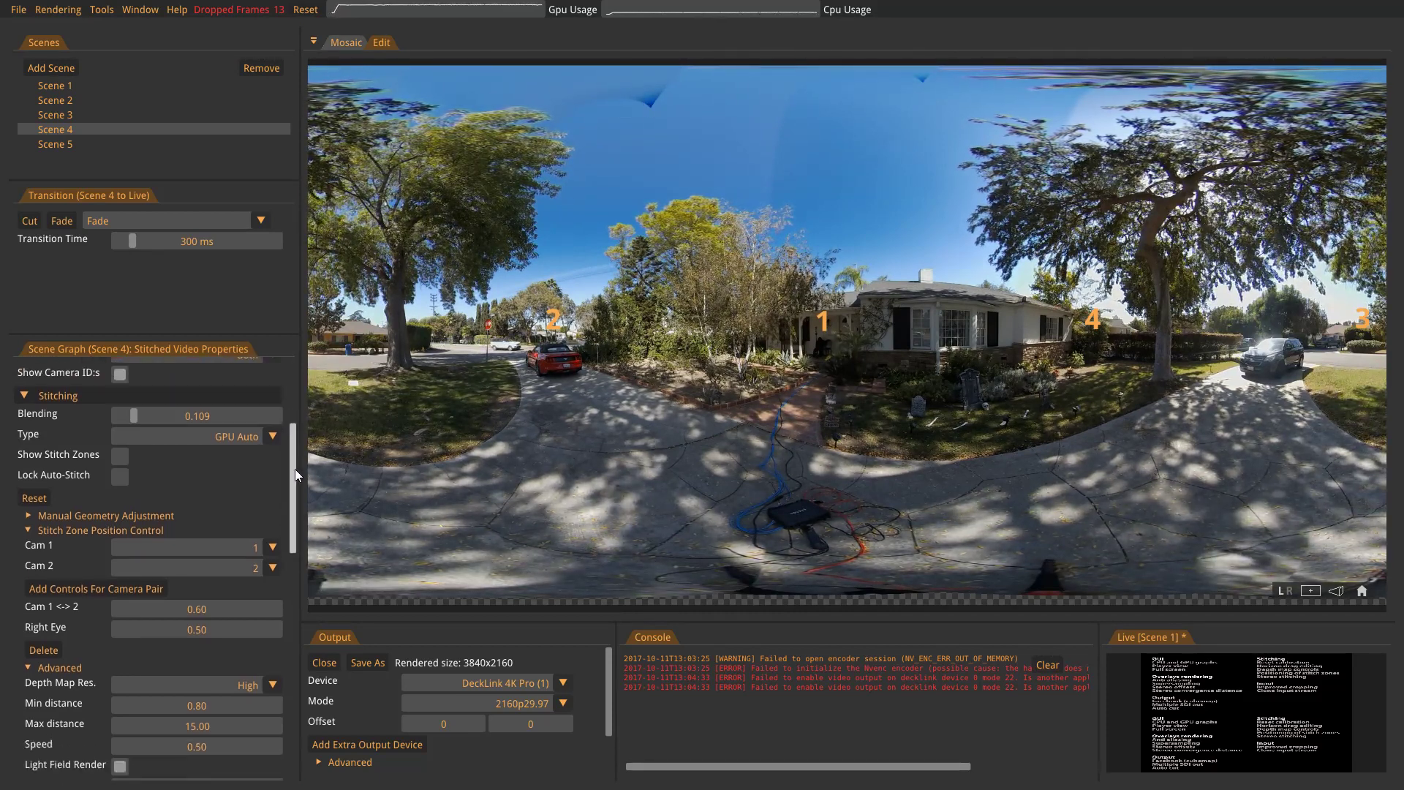
scroll(296, 478, "down", 1)
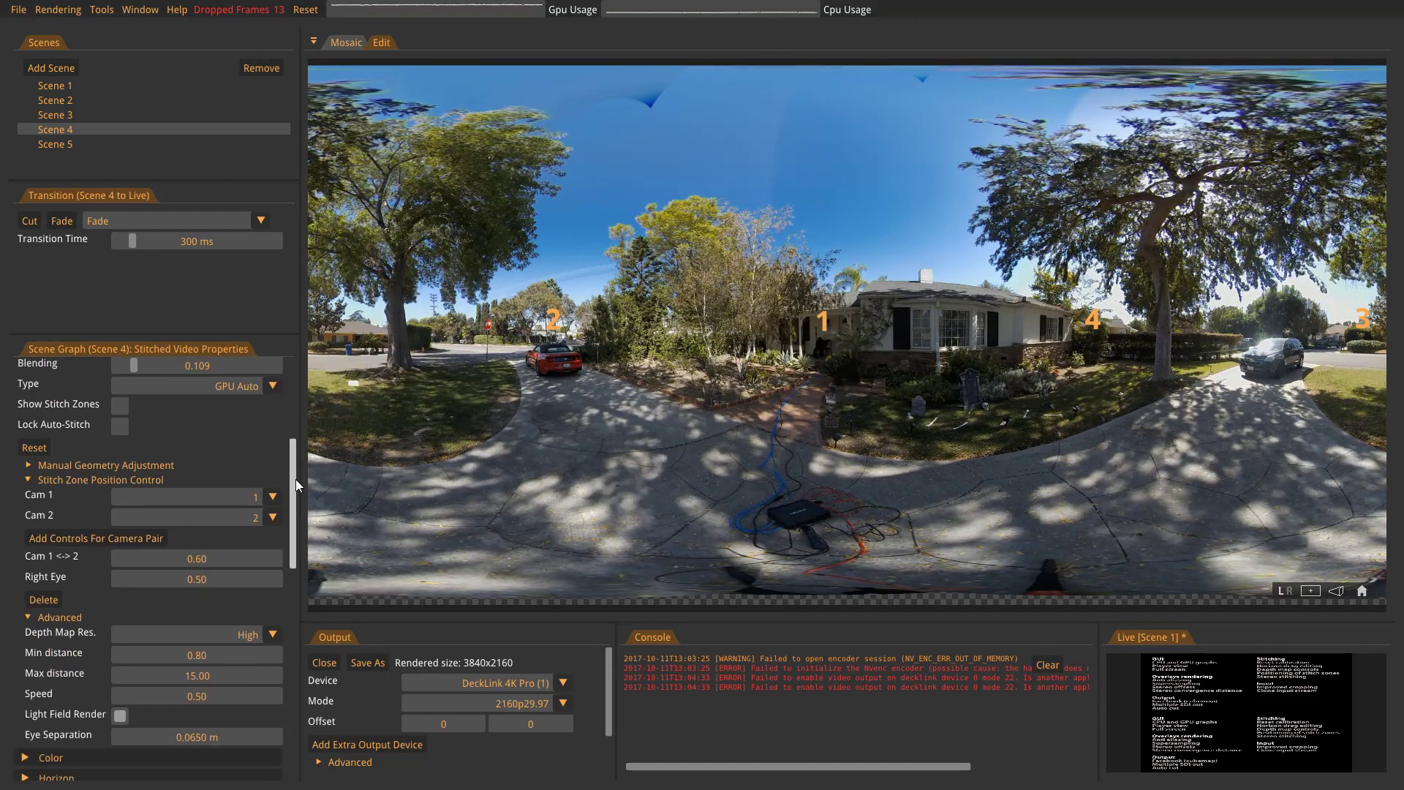
scroll(294, 479, "up", 1)
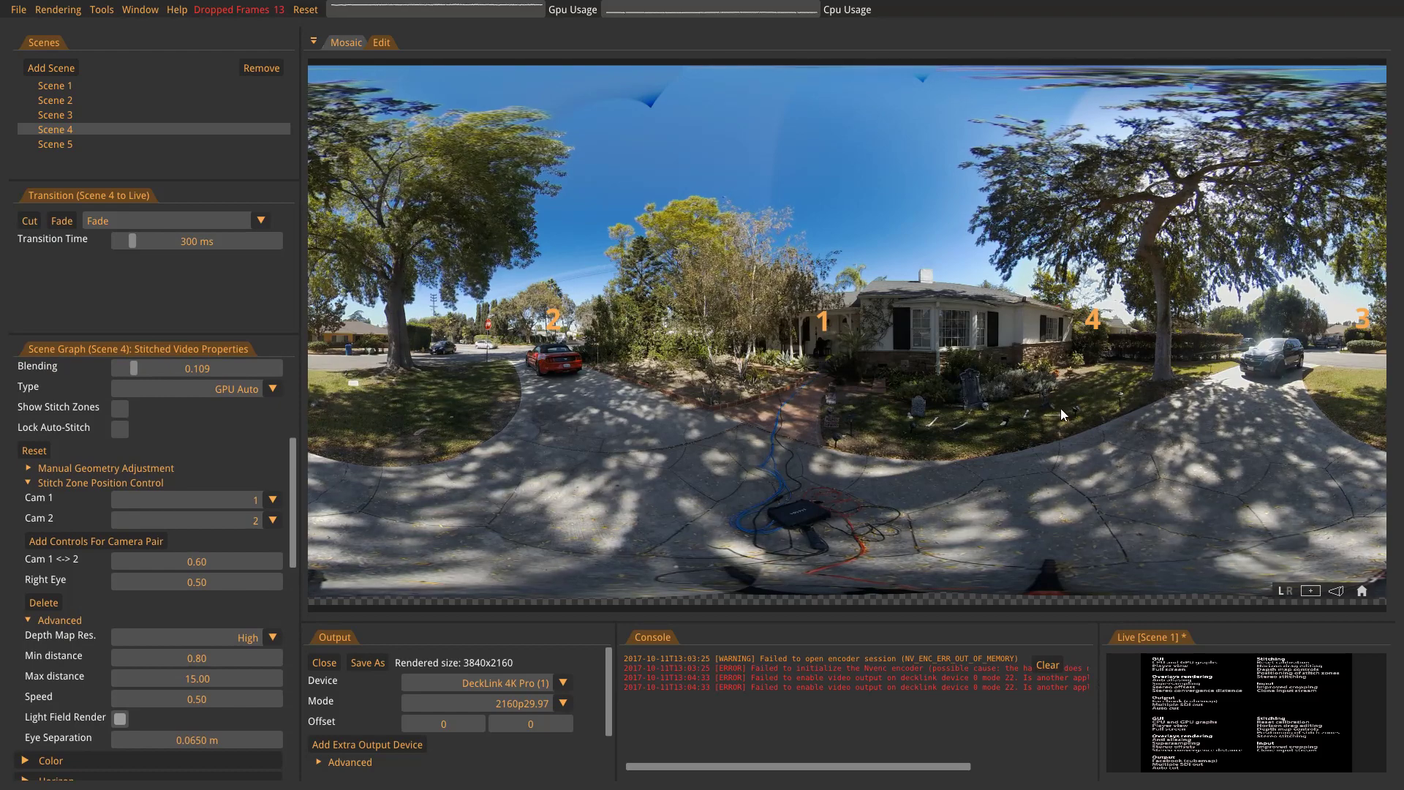
scroll(1007, 479, "up", 2)
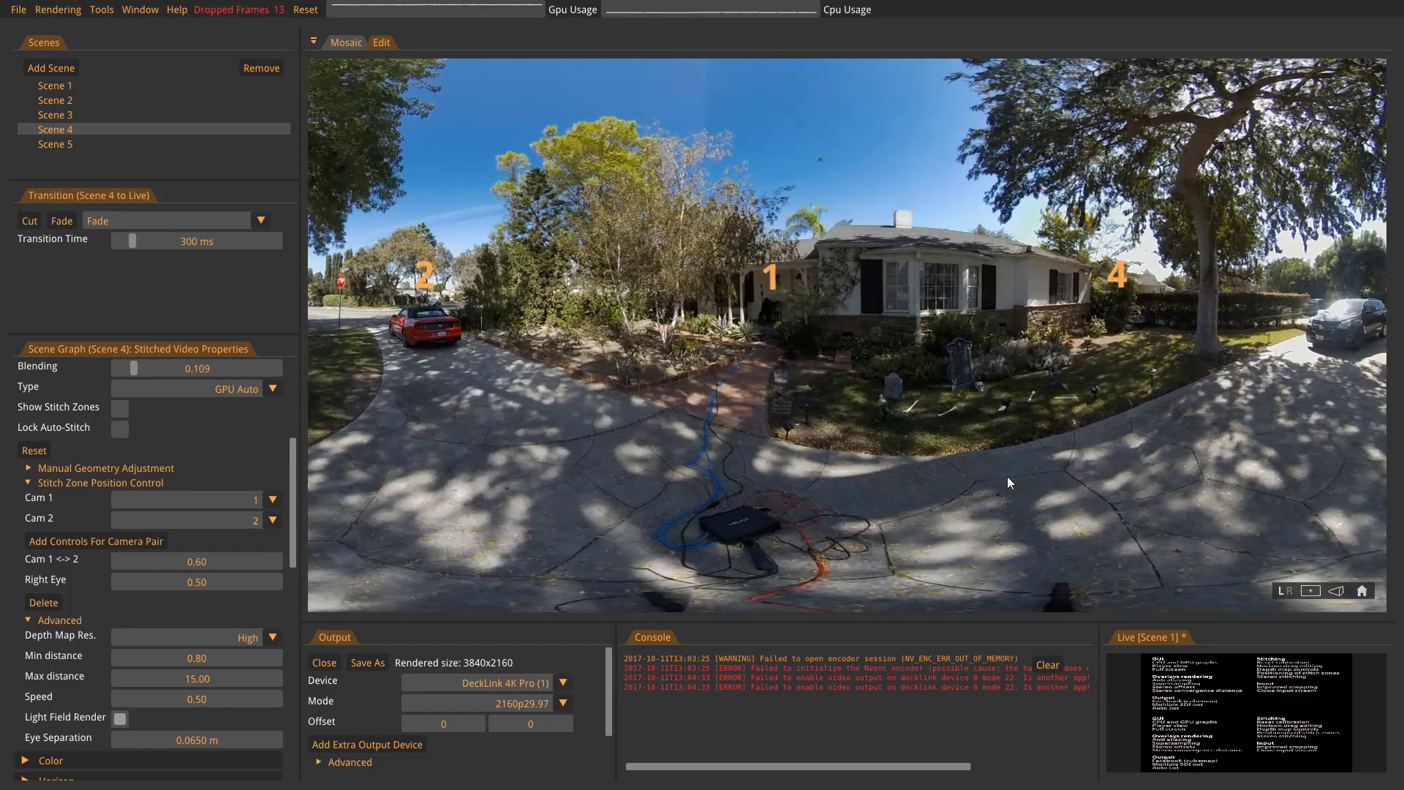
scroll(1006, 477, "up", 2)
left_click_drag(1020, 416, 961, 404)
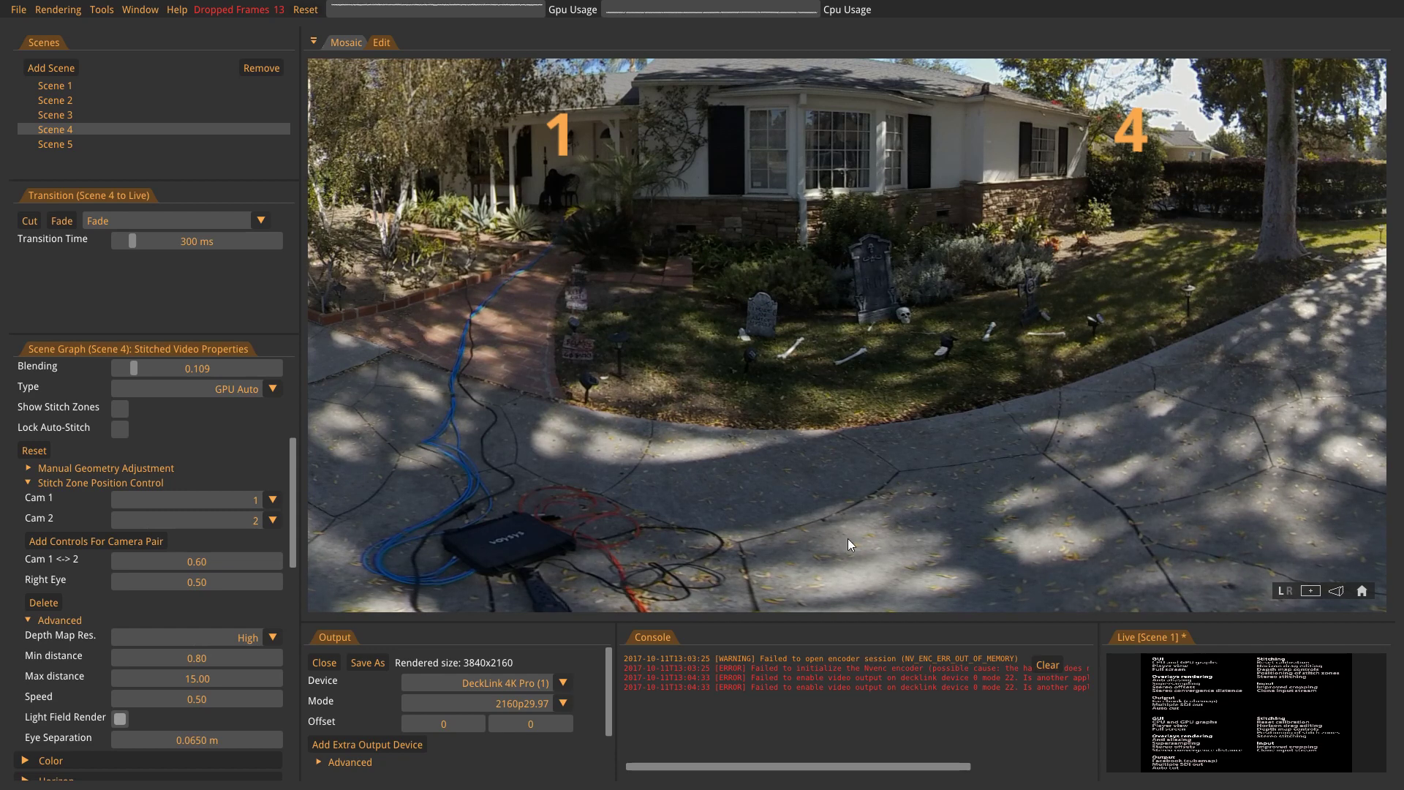
left_click(118, 721)
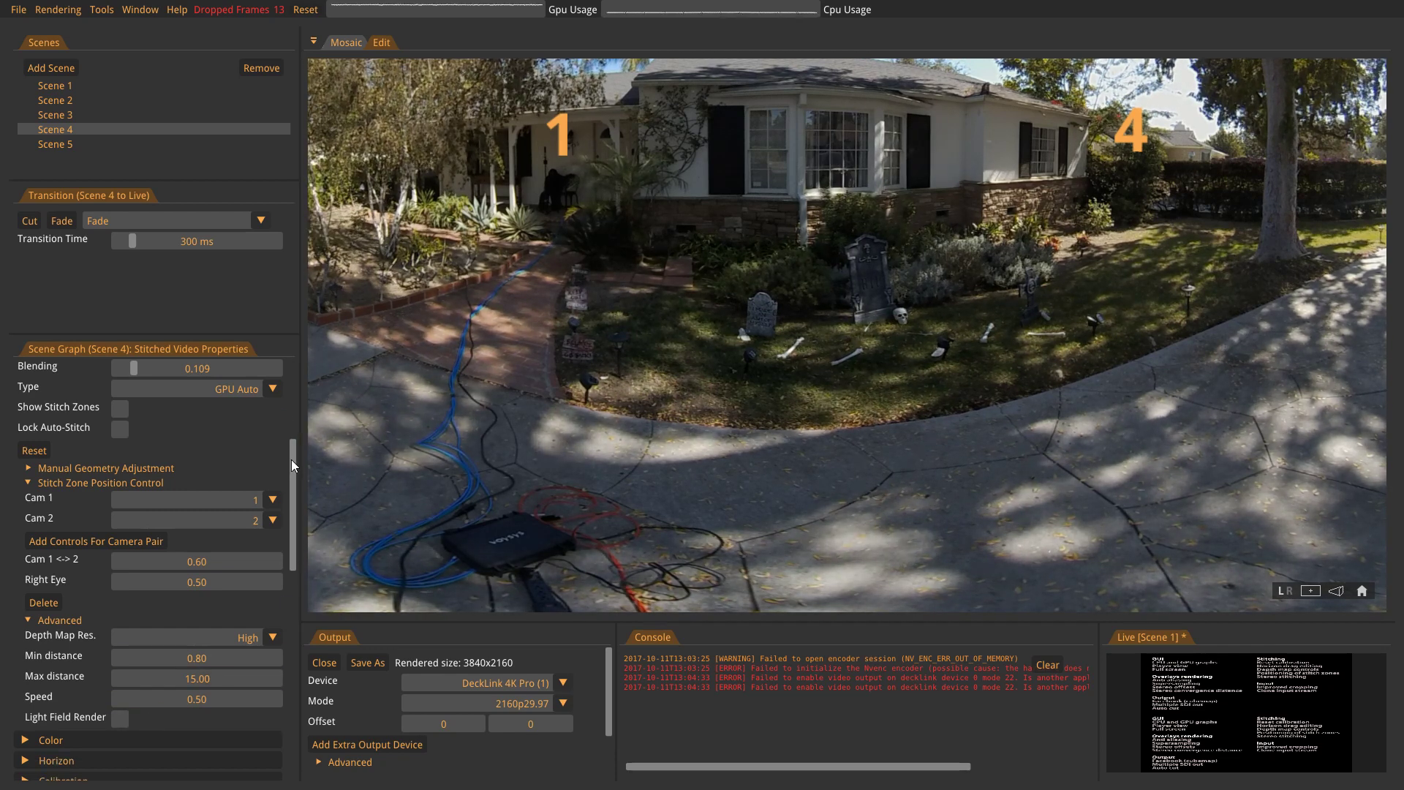
left_click_drag(290, 466, 291, 361)
Set rendering to Mono and move Scene 1's logo to -21.4° beside Clone input stream.
left_click(60, 10)
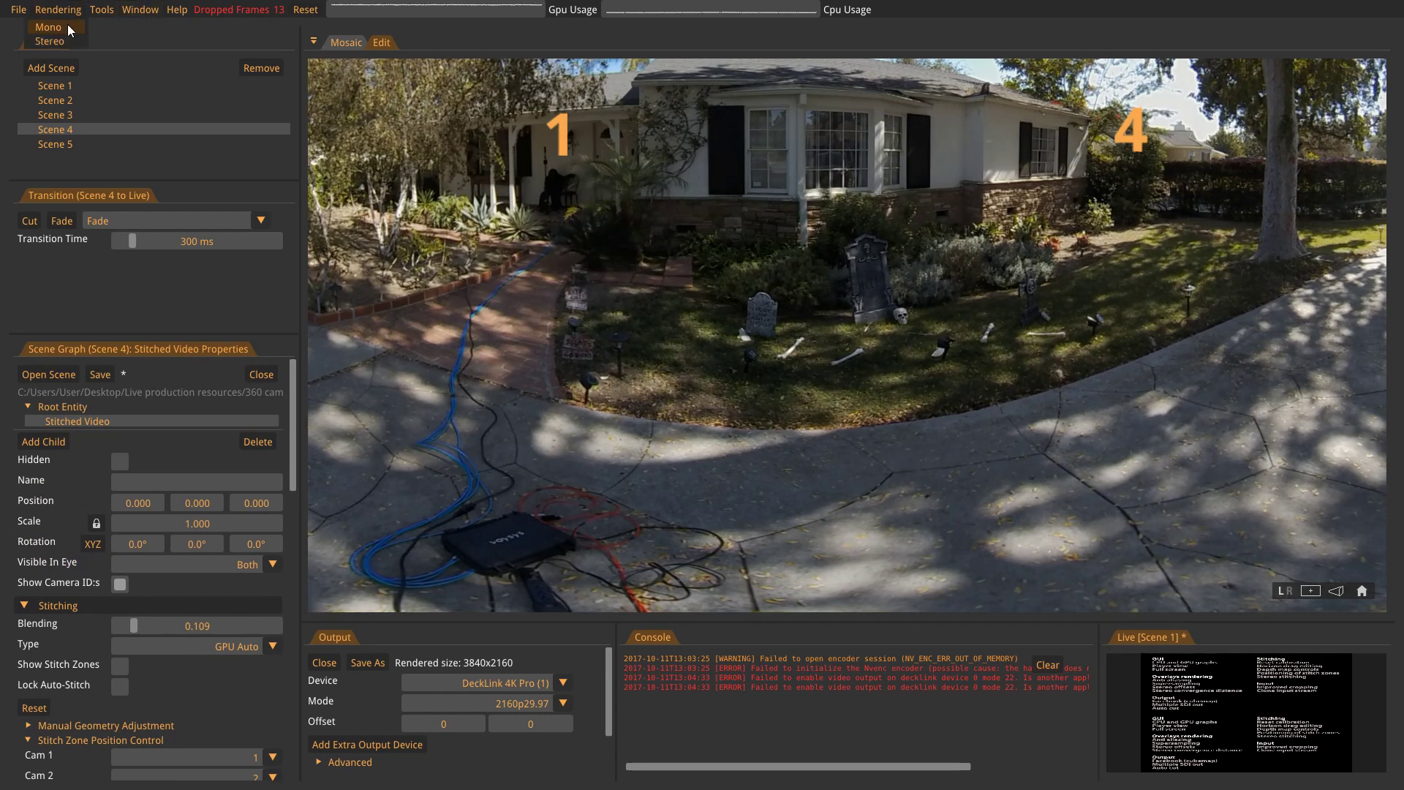
left_click(68, 27)
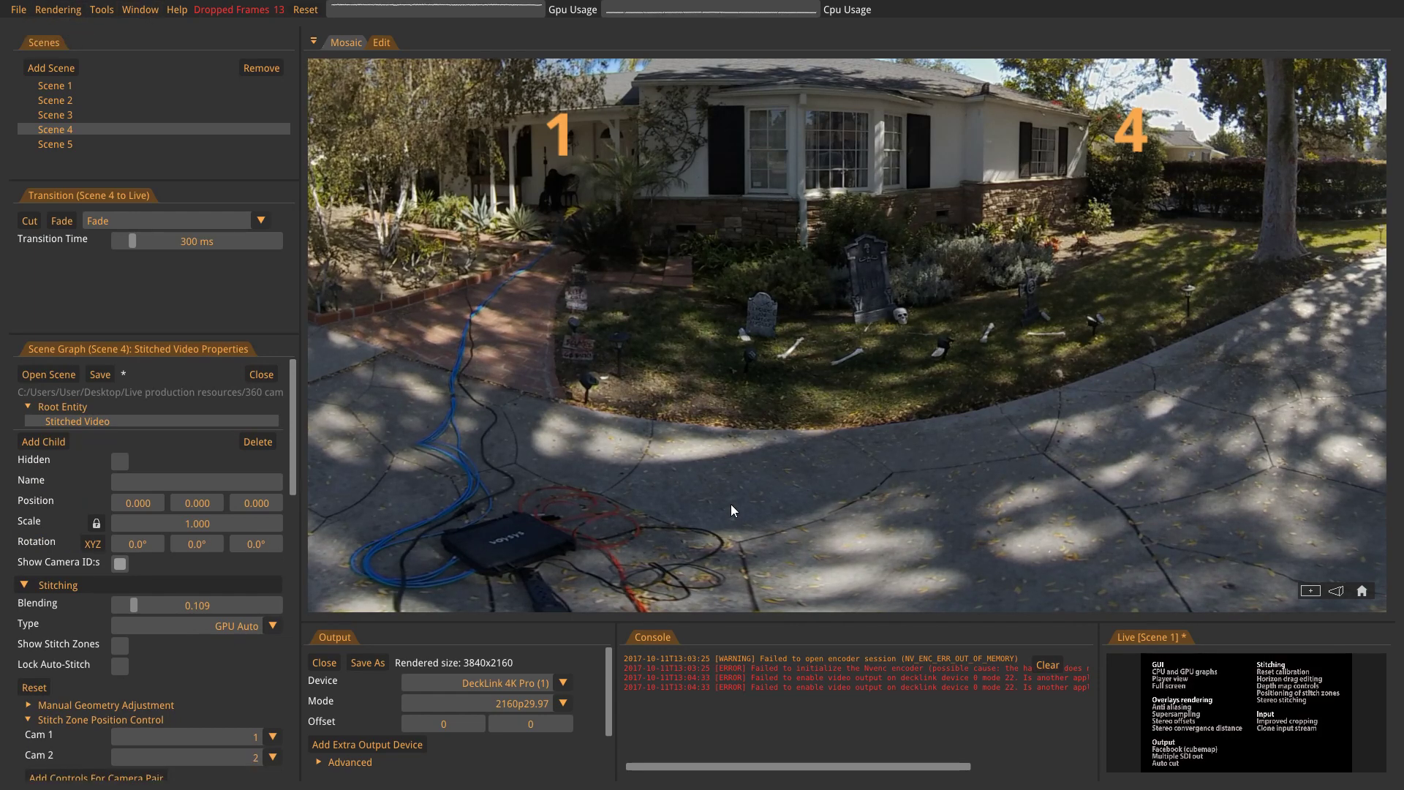
left_click(46, 87)
left_click(1365, 588)
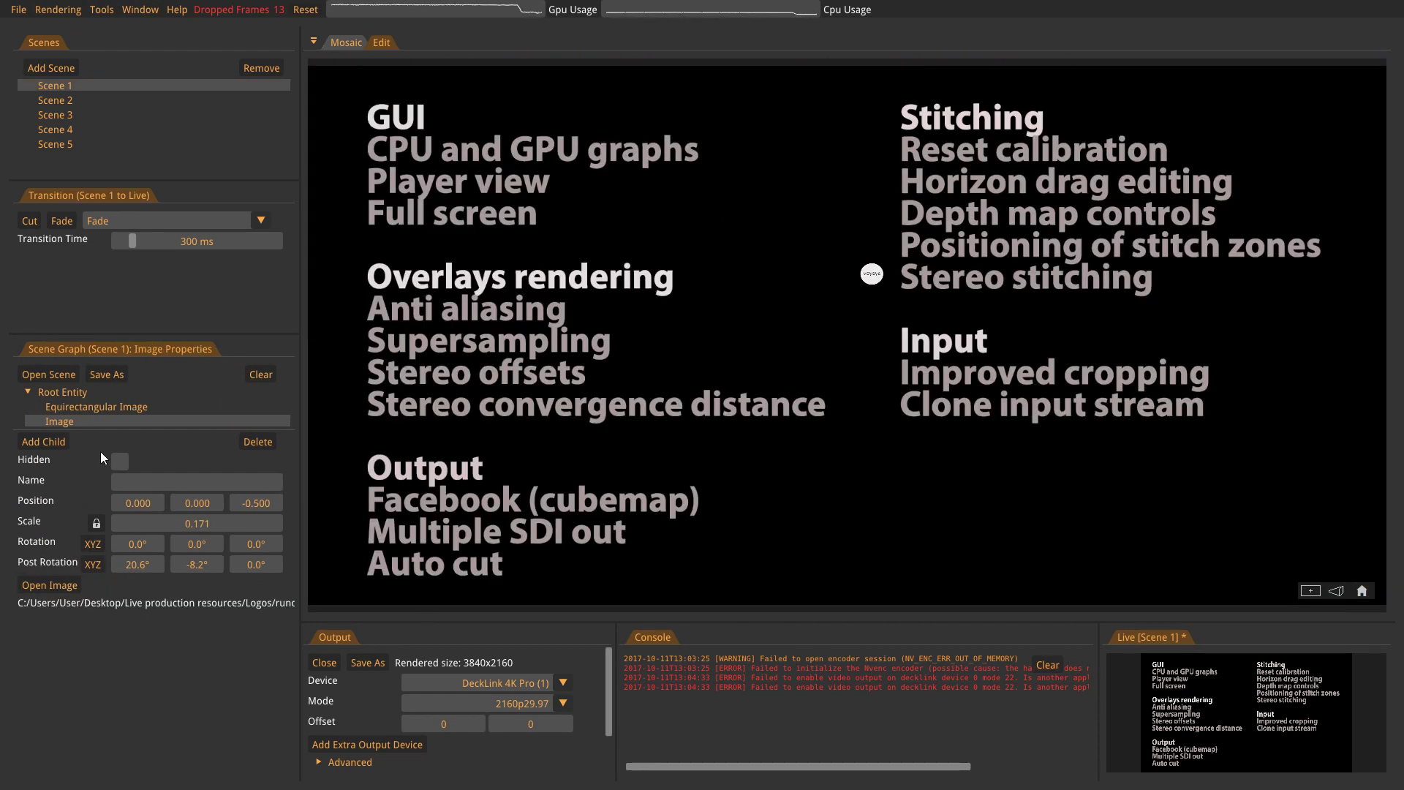
left_click_drag(164, 570, 126, 565)
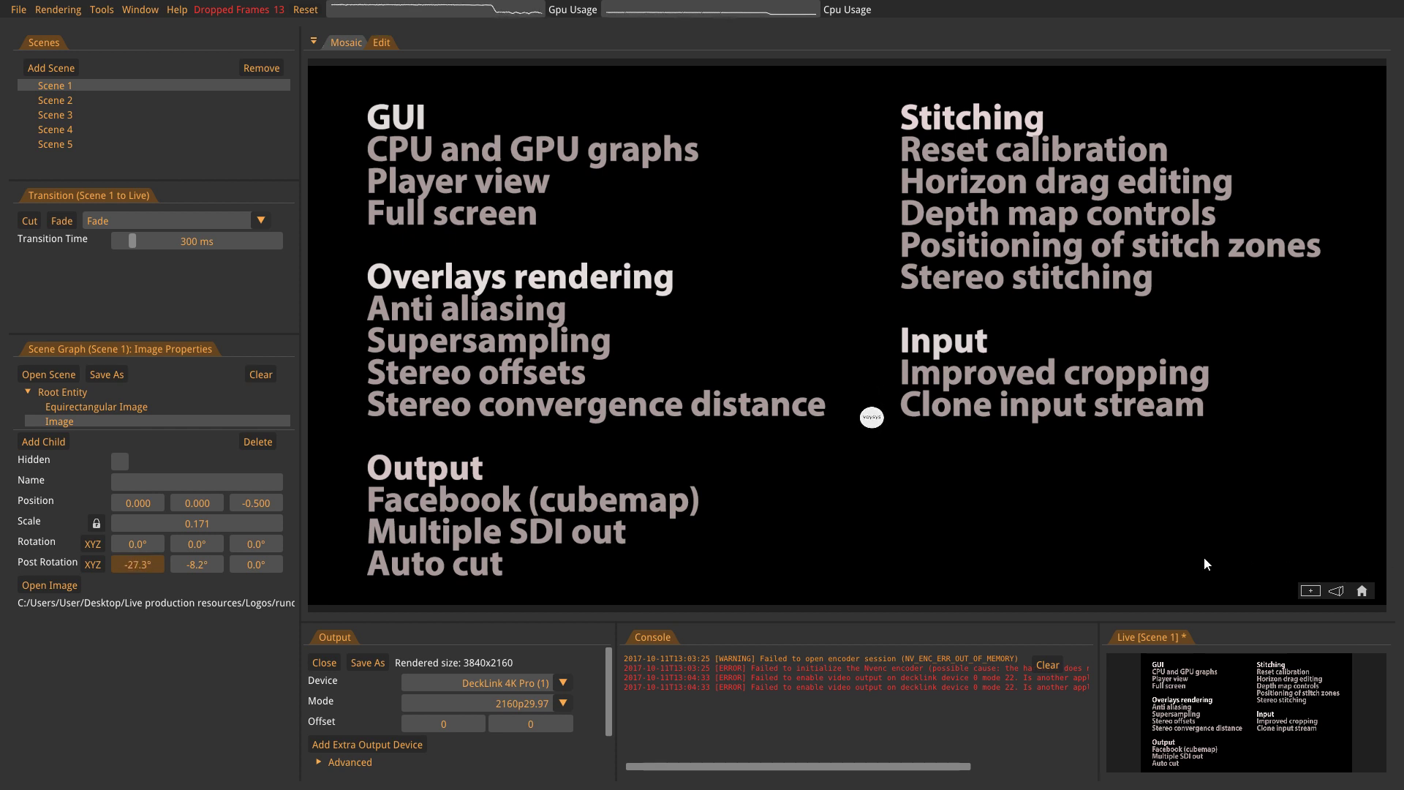
left_click_drag(1305, 555, 1247, 562)
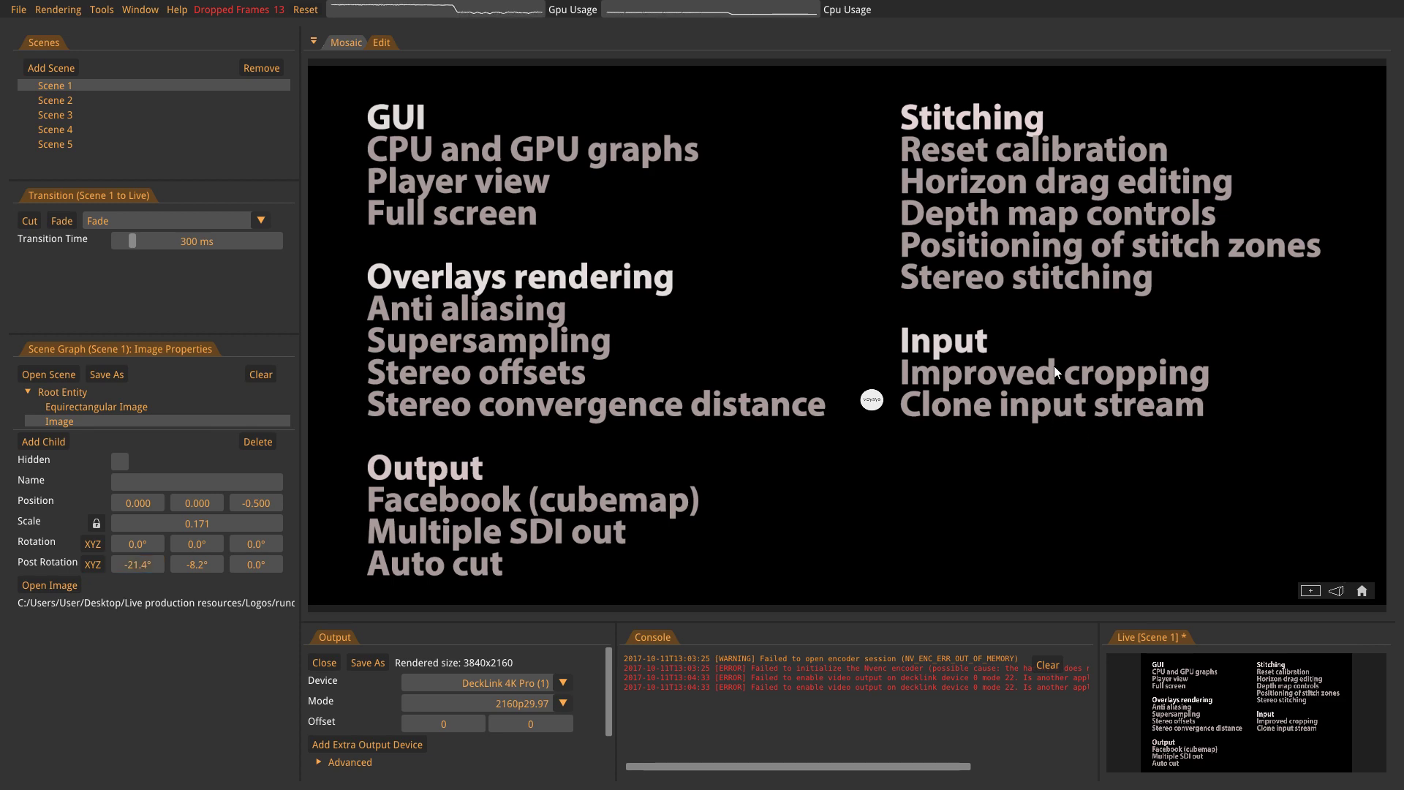
Select Scene 5 and browse a save dialog into Live production resources, then cancel.
left_click(54, 145)
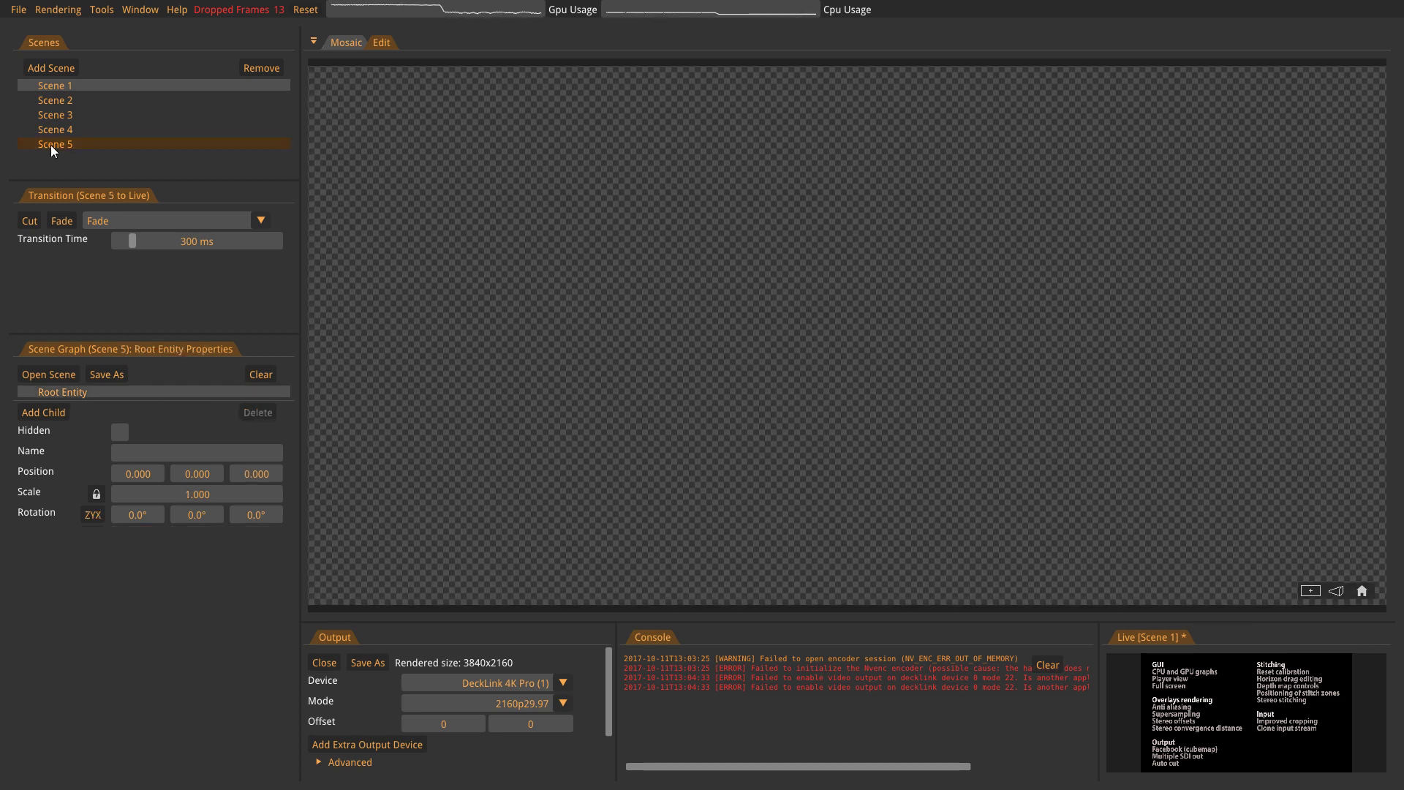
left_click(53, 412)
left_click(95, 403)
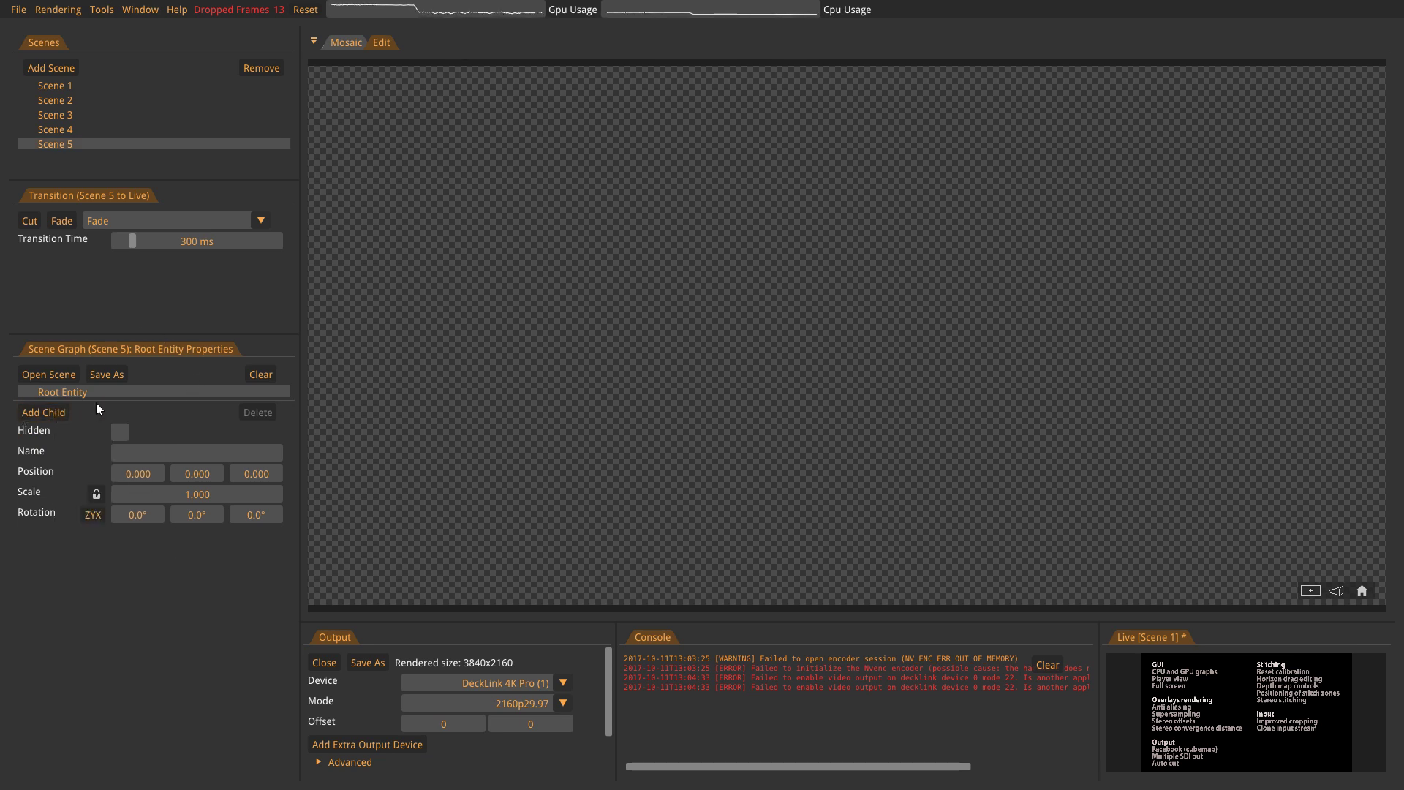
left_click(118, 373)
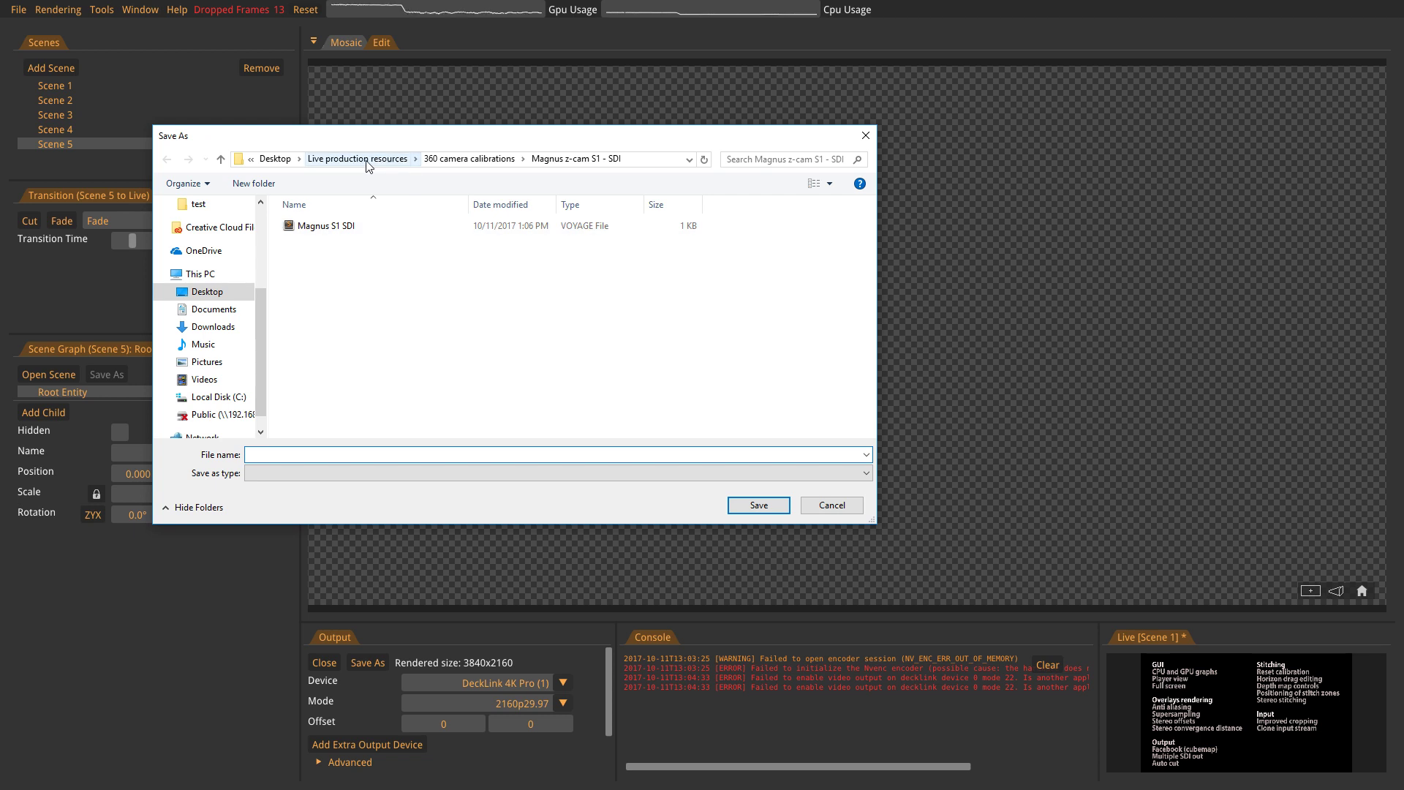
left_click(284, 161)
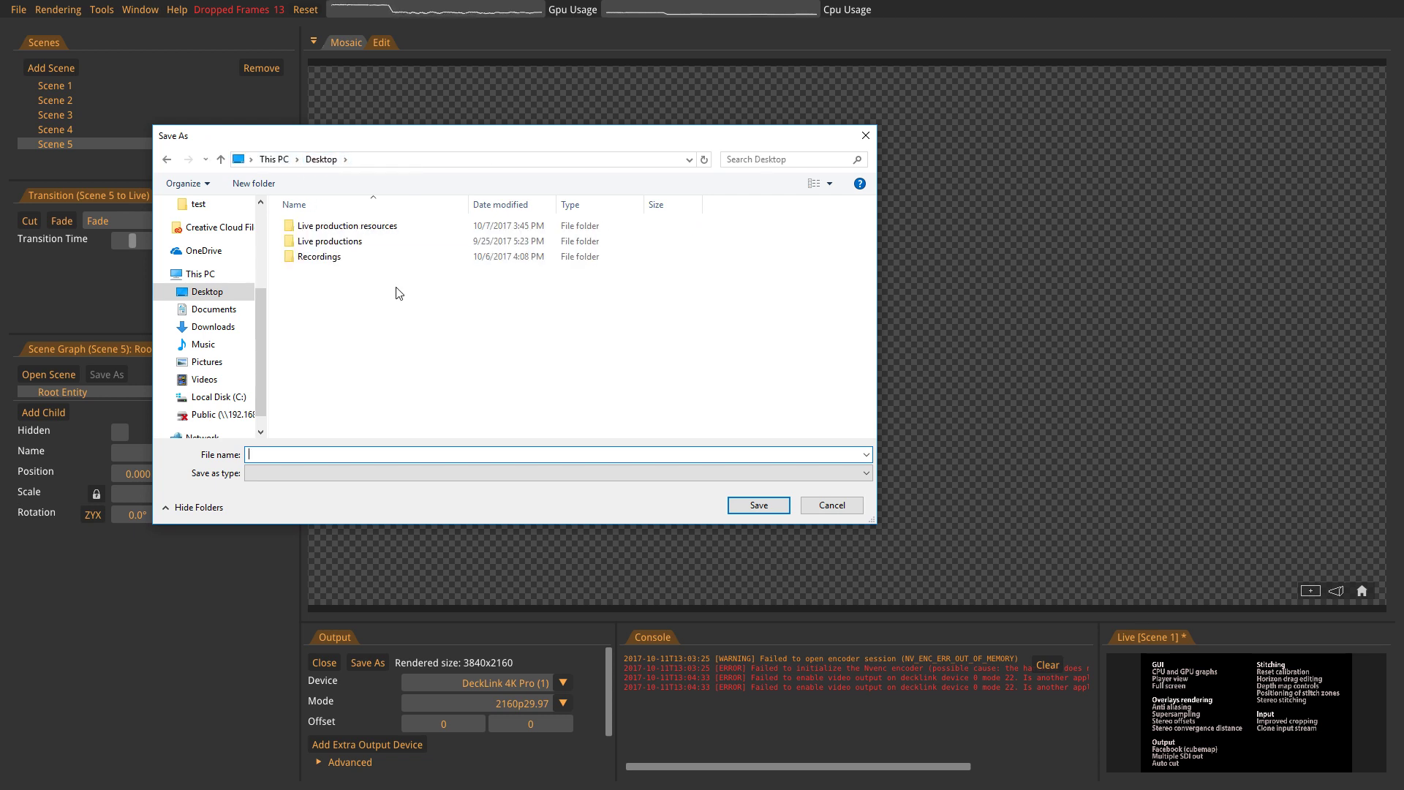
double_click(388, 226)
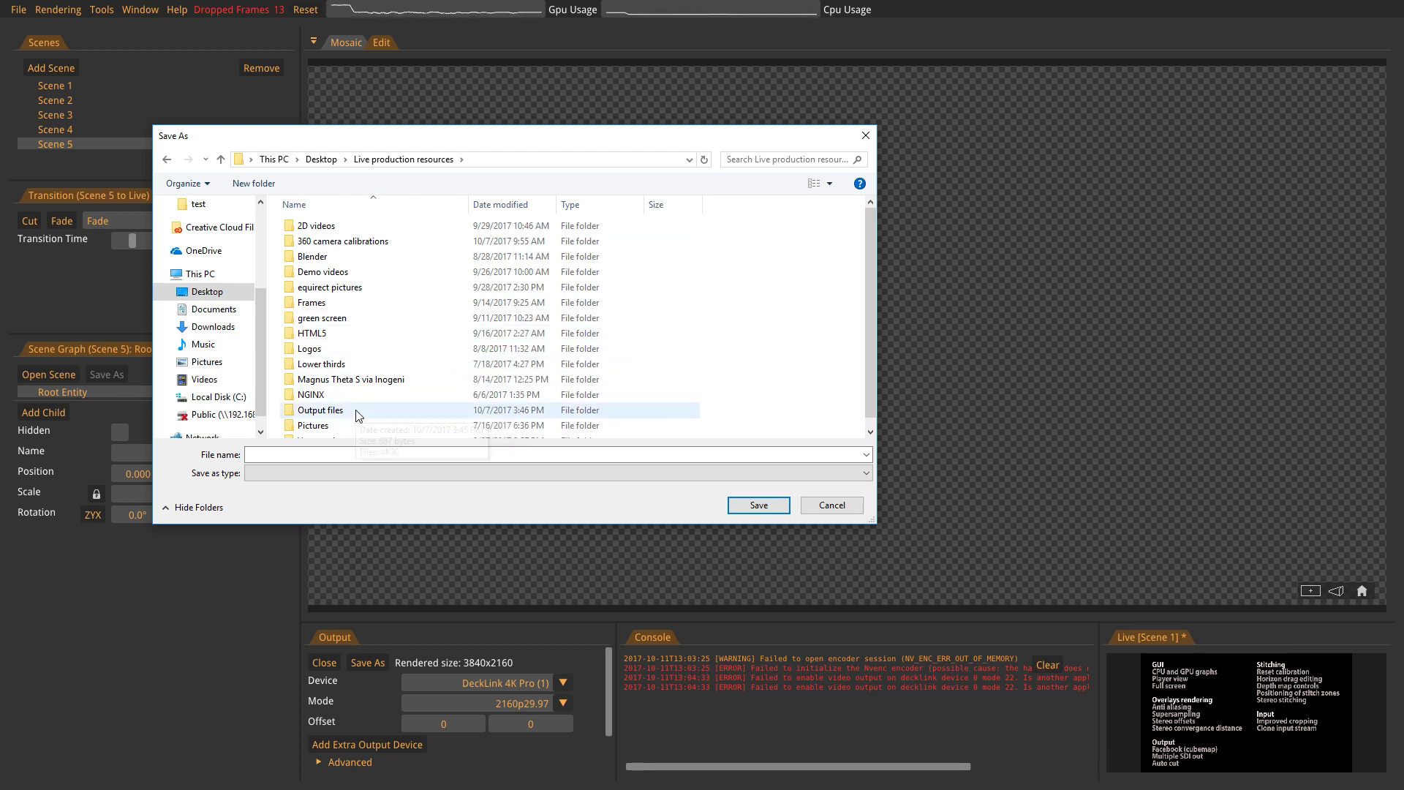
double_click(344, 241)
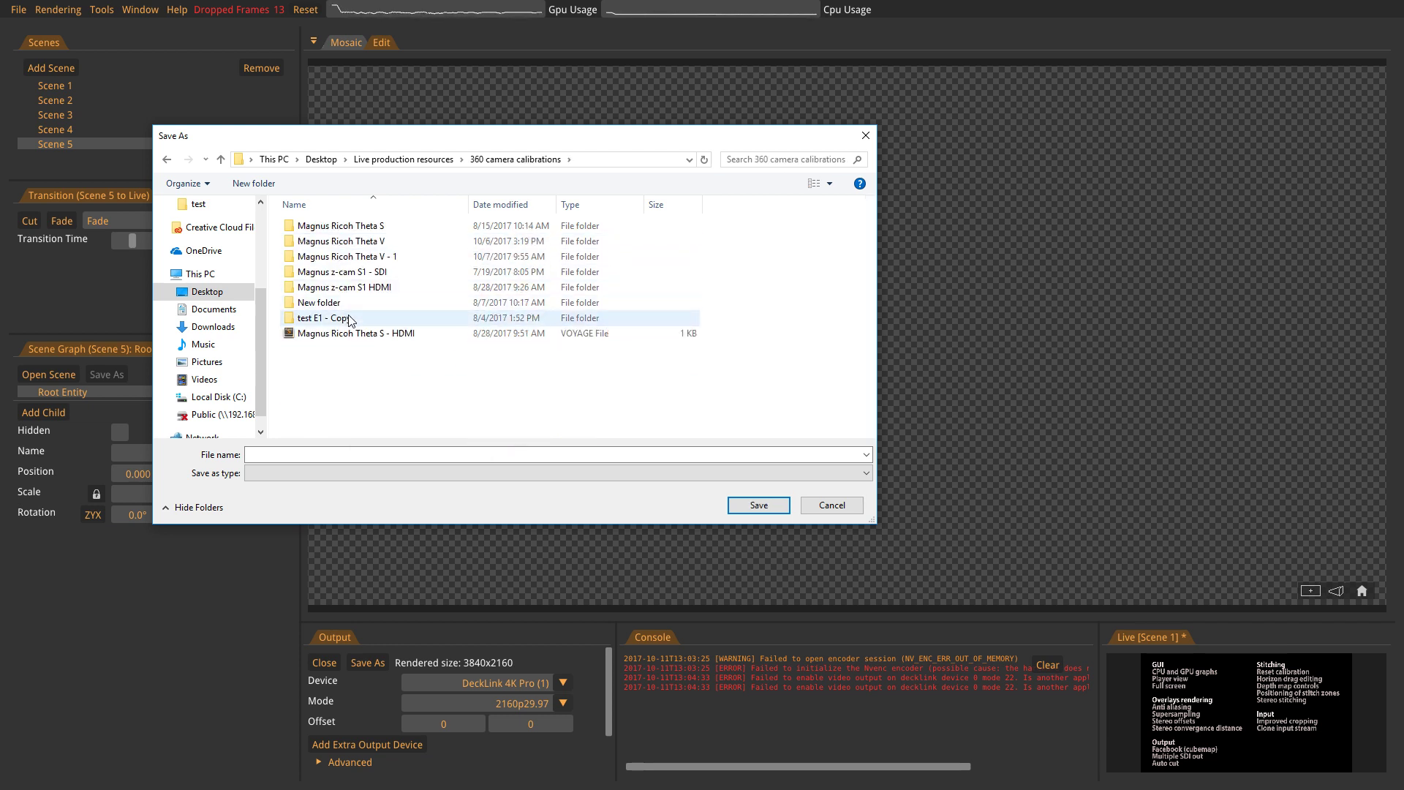
left_click(823, 504)
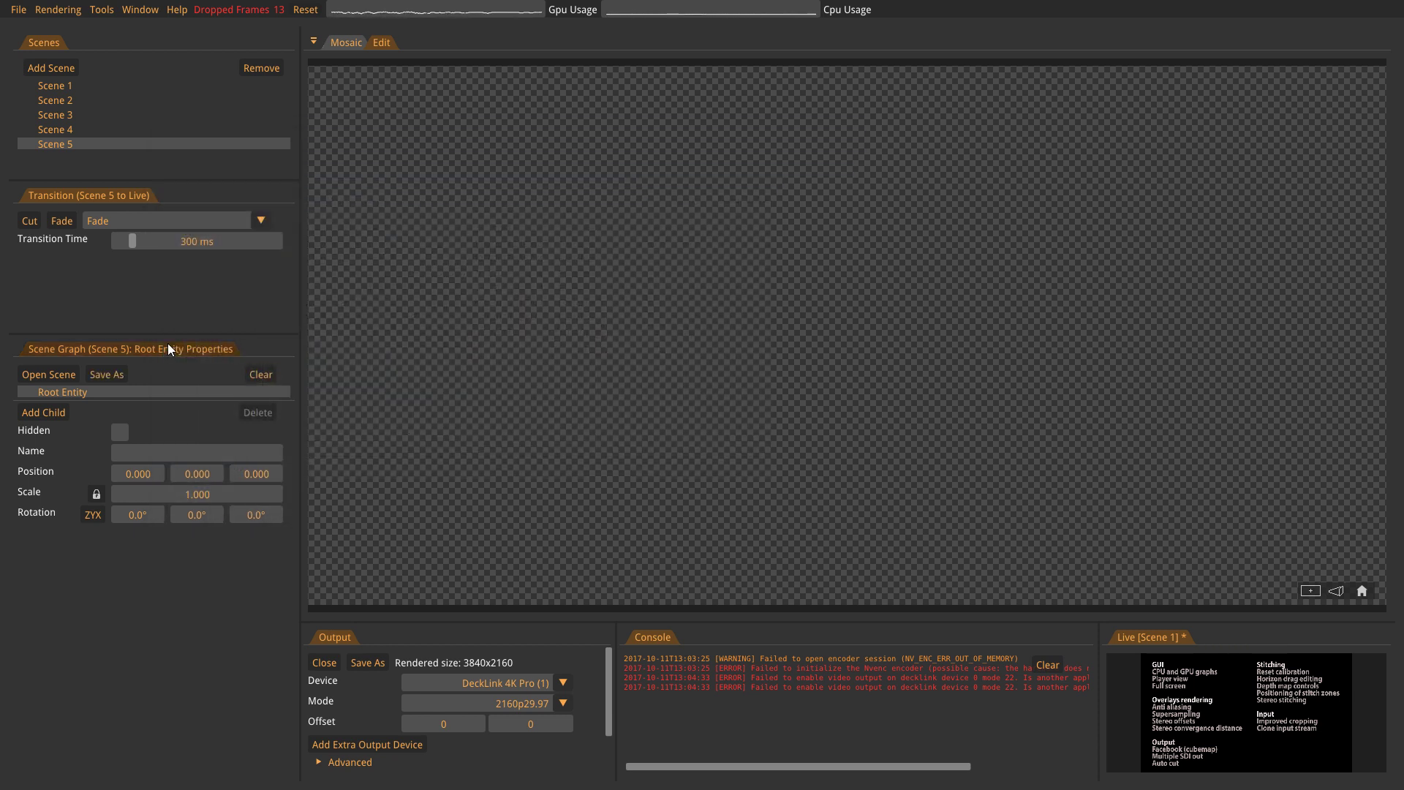
Save Scene 5 over test5.voyage in Desktop > Live productions > test.
left_click(59, 411)
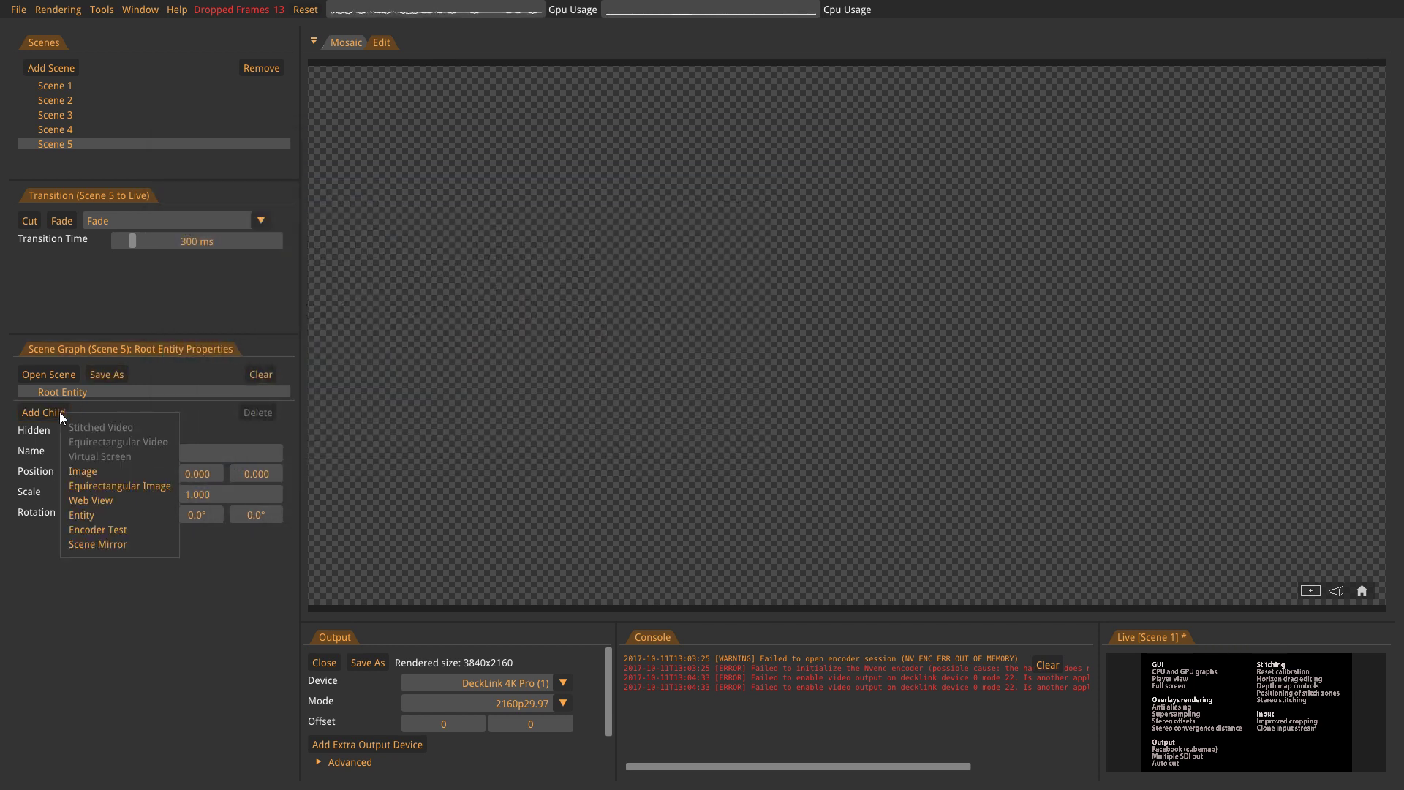
left_click(57, 410)
left_click(105, 374)
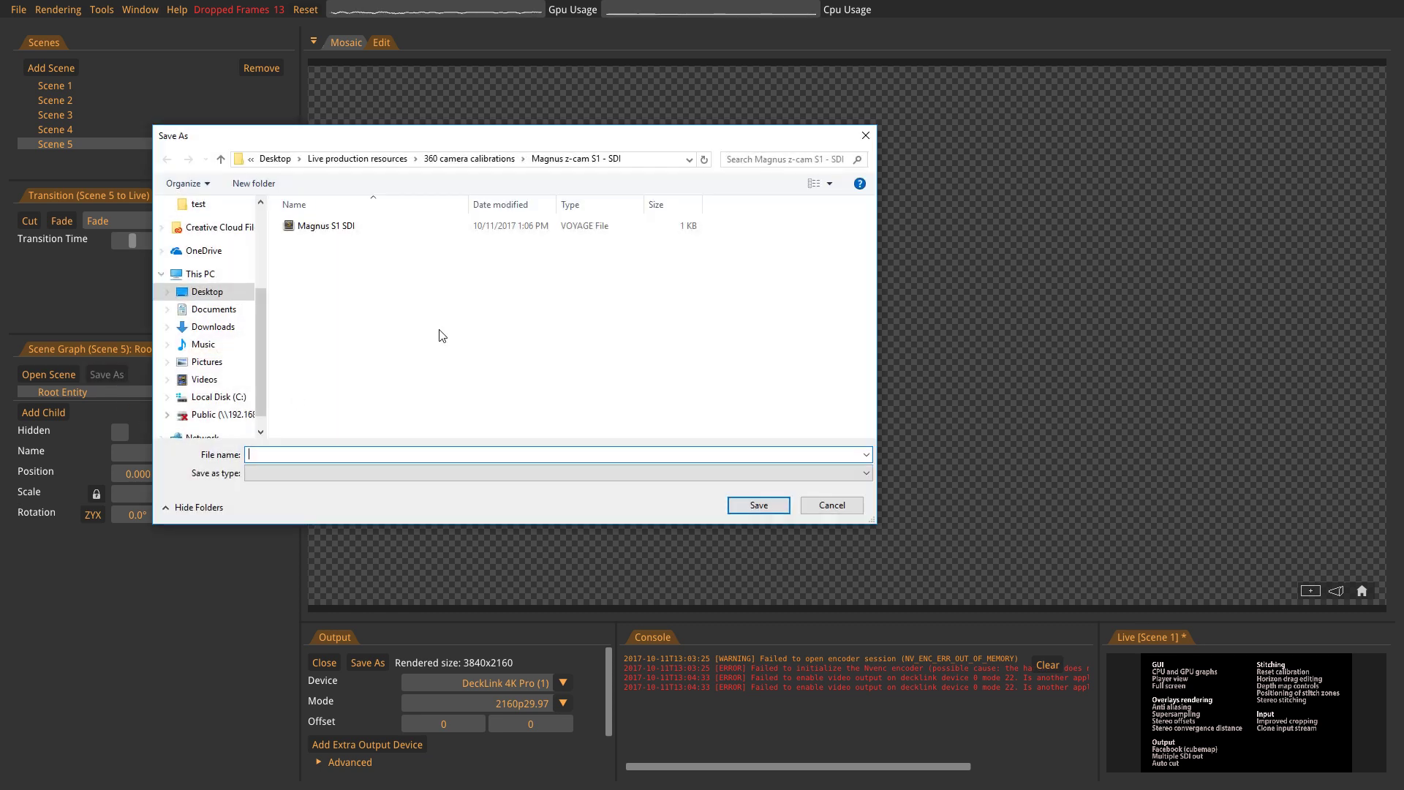
left_click(287, 166)
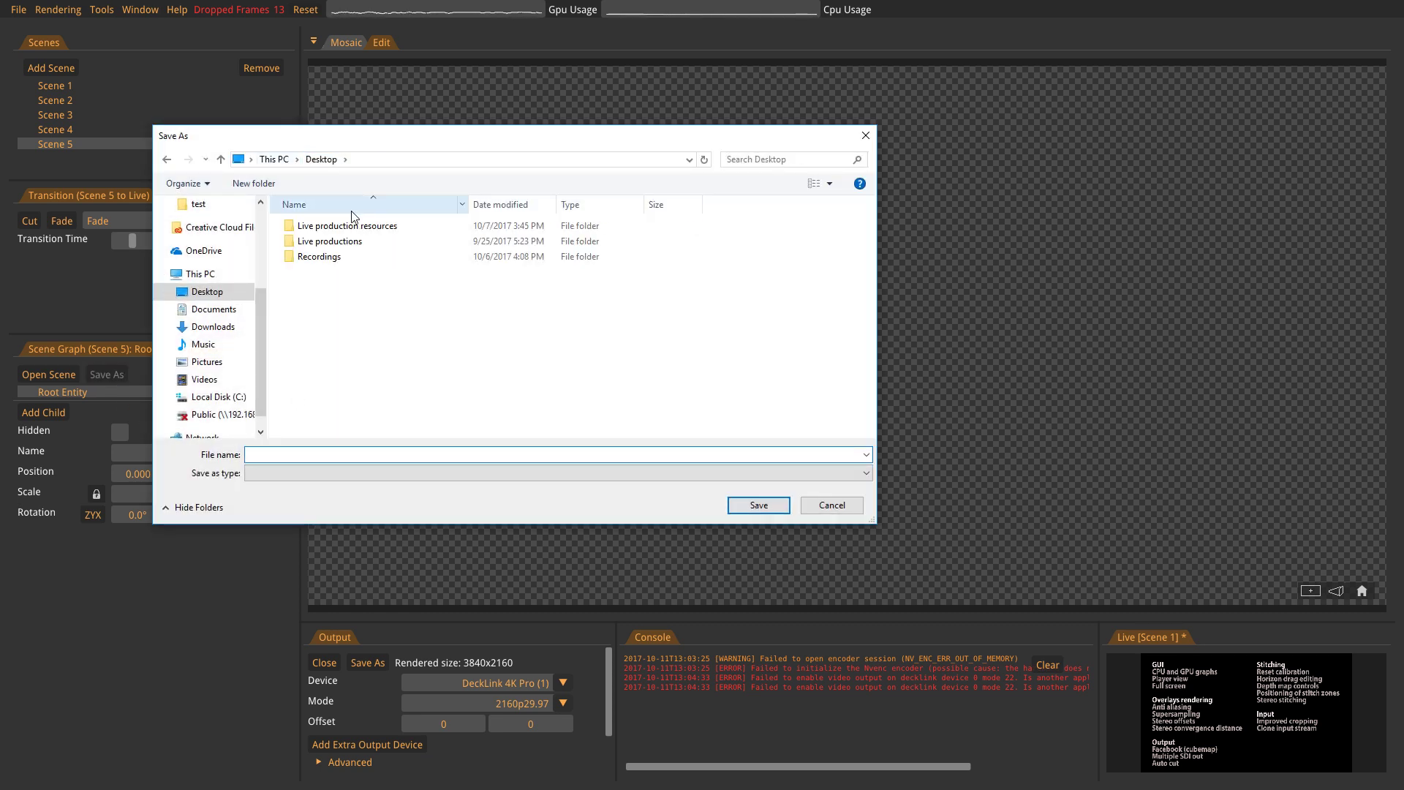
double_click(329, 234)
scroll(353, 396, "down", 3)
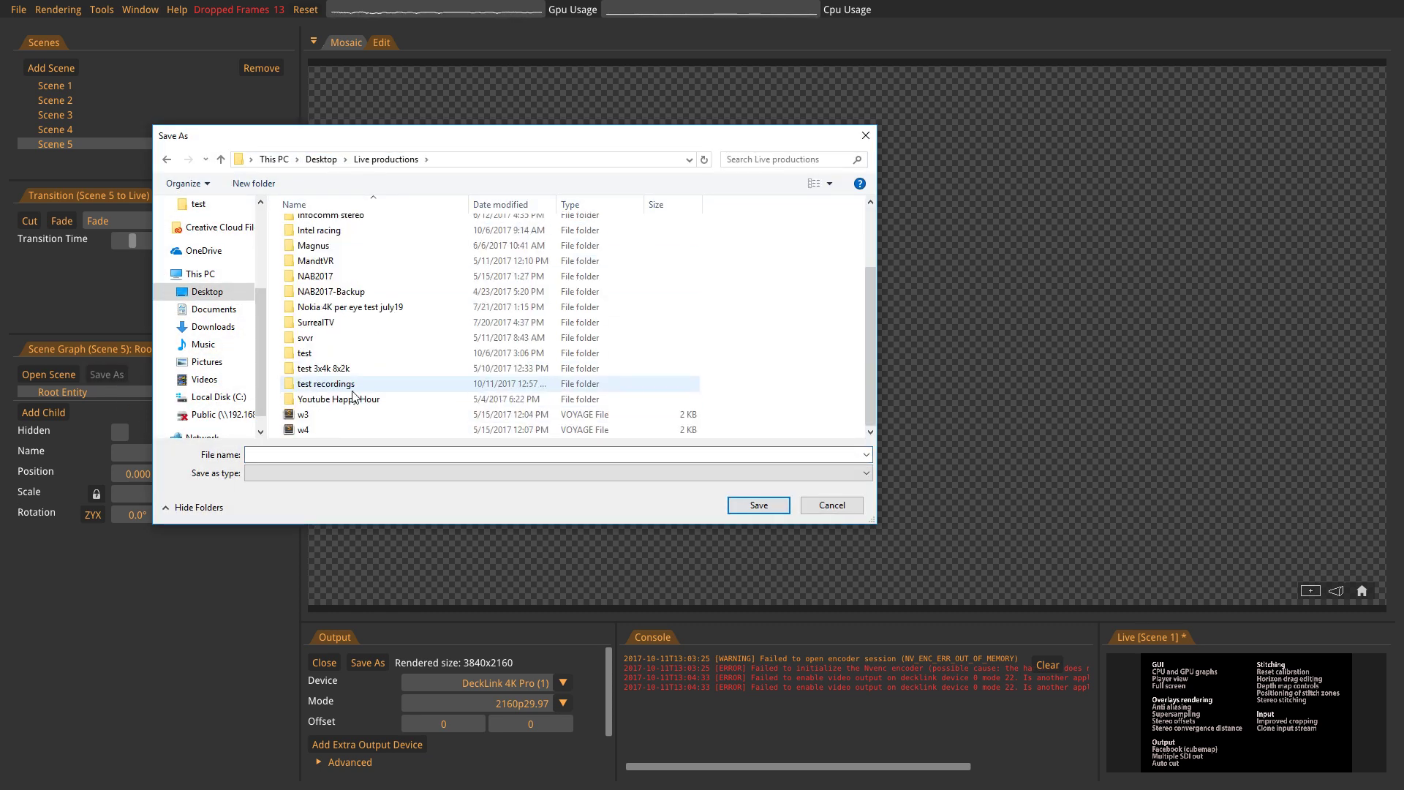
double_click(321, 352)
scroll(380, 408, "down", 3)
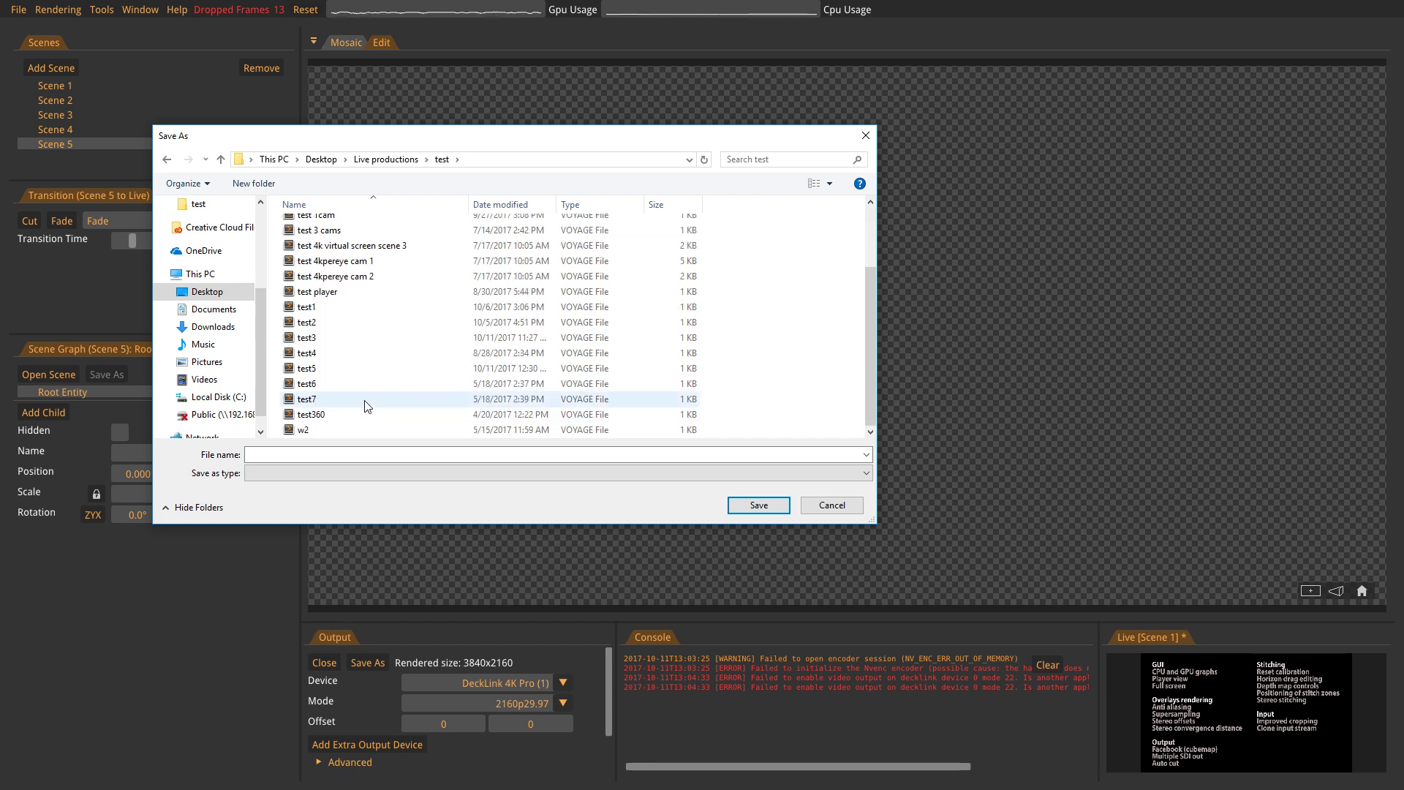
left_click(344, 368)
left_click(758, 504)
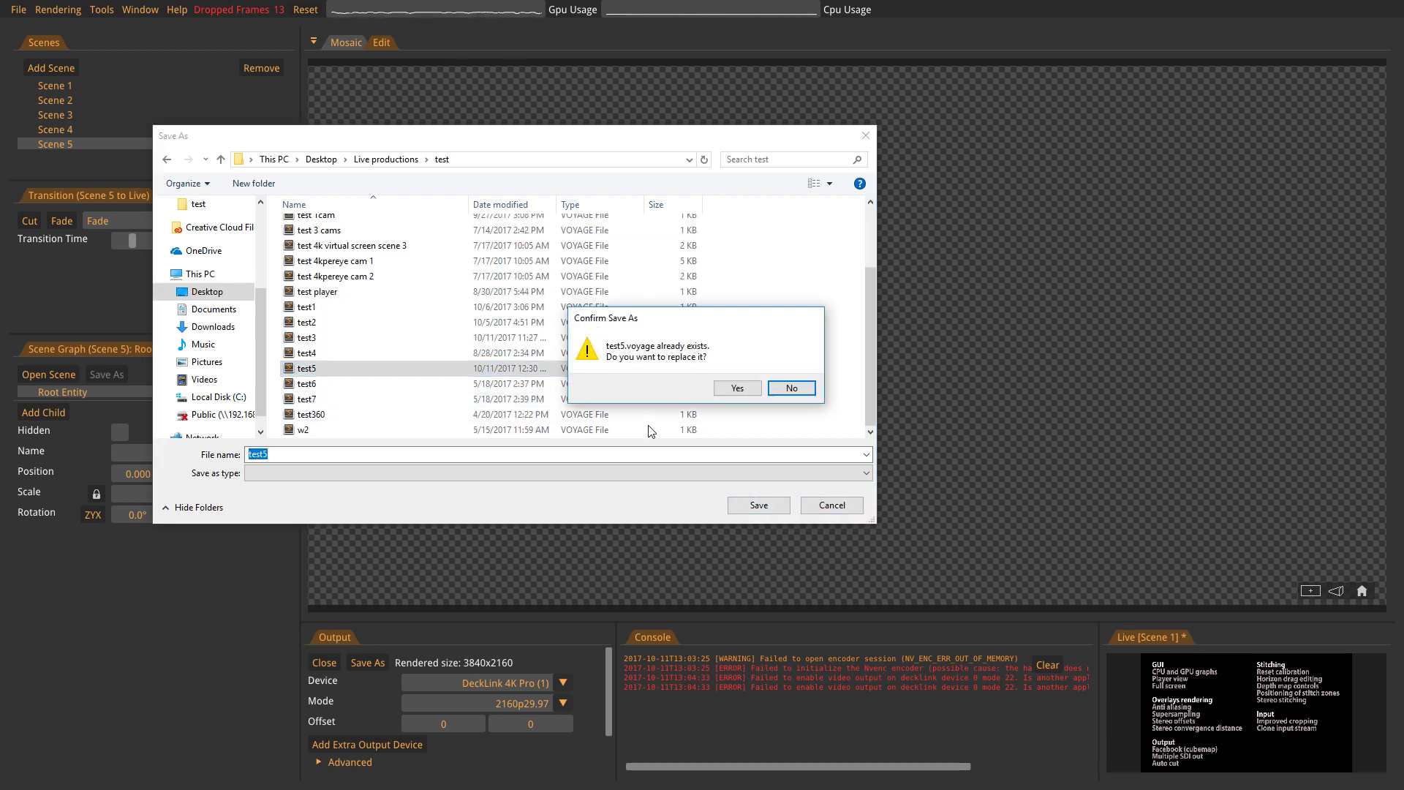
left_click(732, 389)
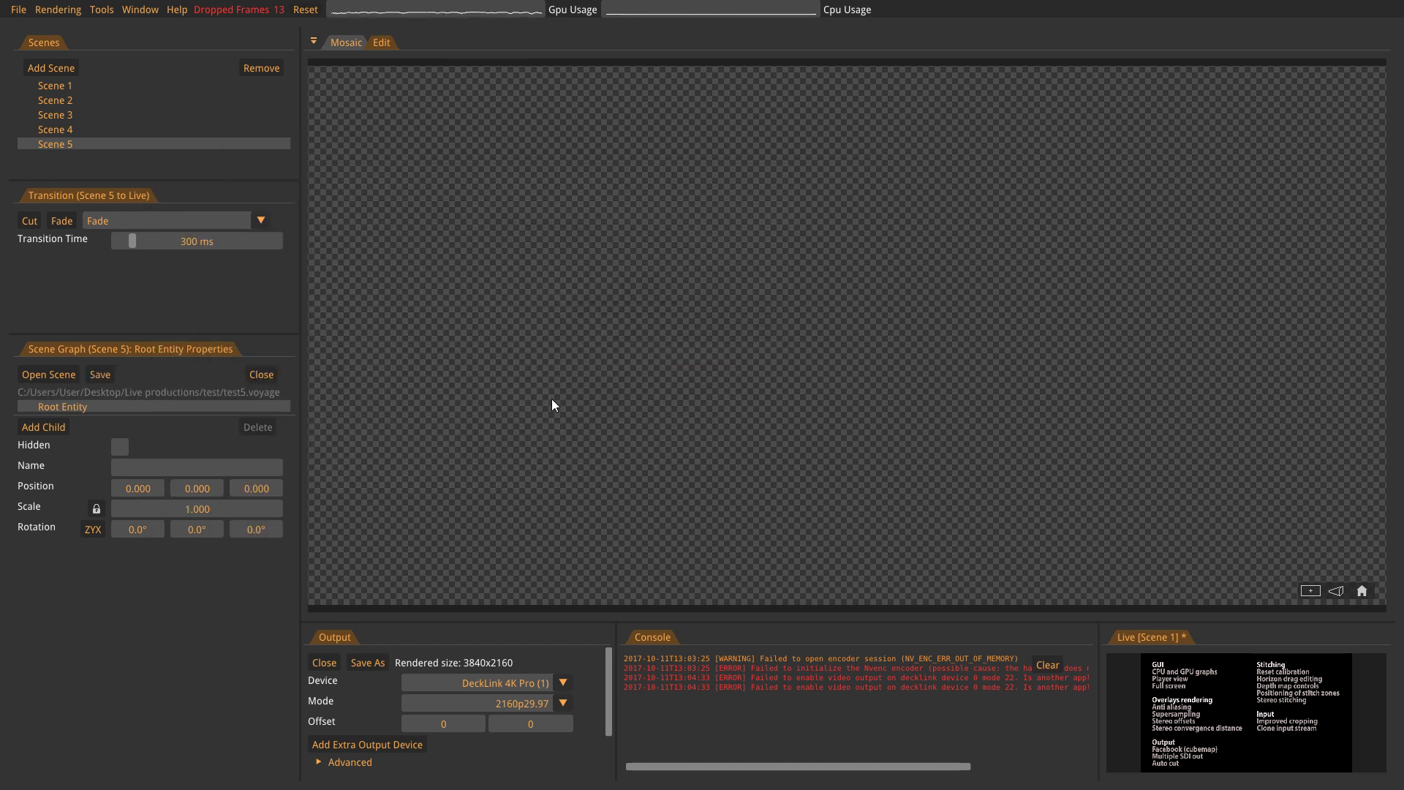
Add a Stitched Video entity to Scene 5 and expand its Input section.
left_click(59, 426)
left_click(97, 439)
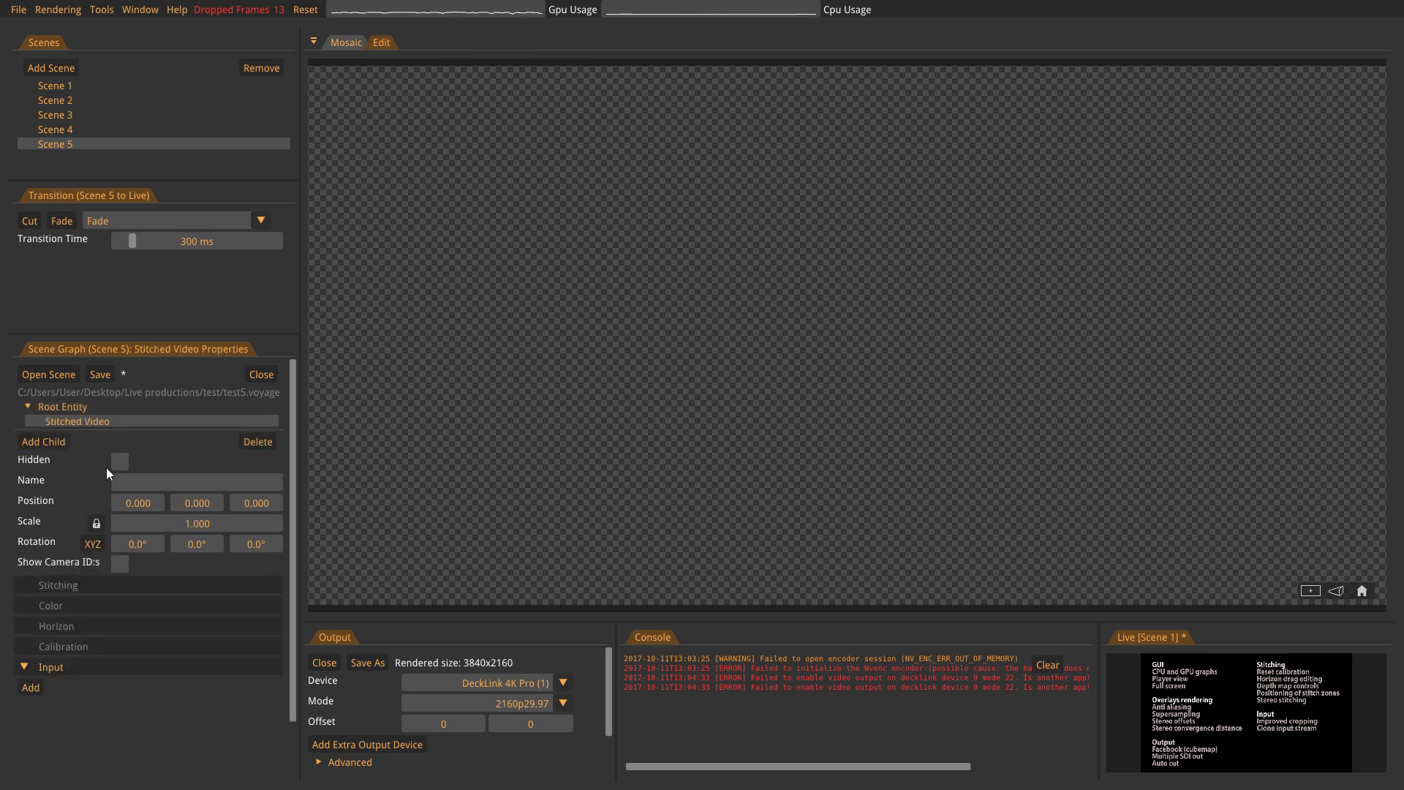
left_click(85, 669)
scroll(295, 517, "down", 2)
left_click(19, 620)
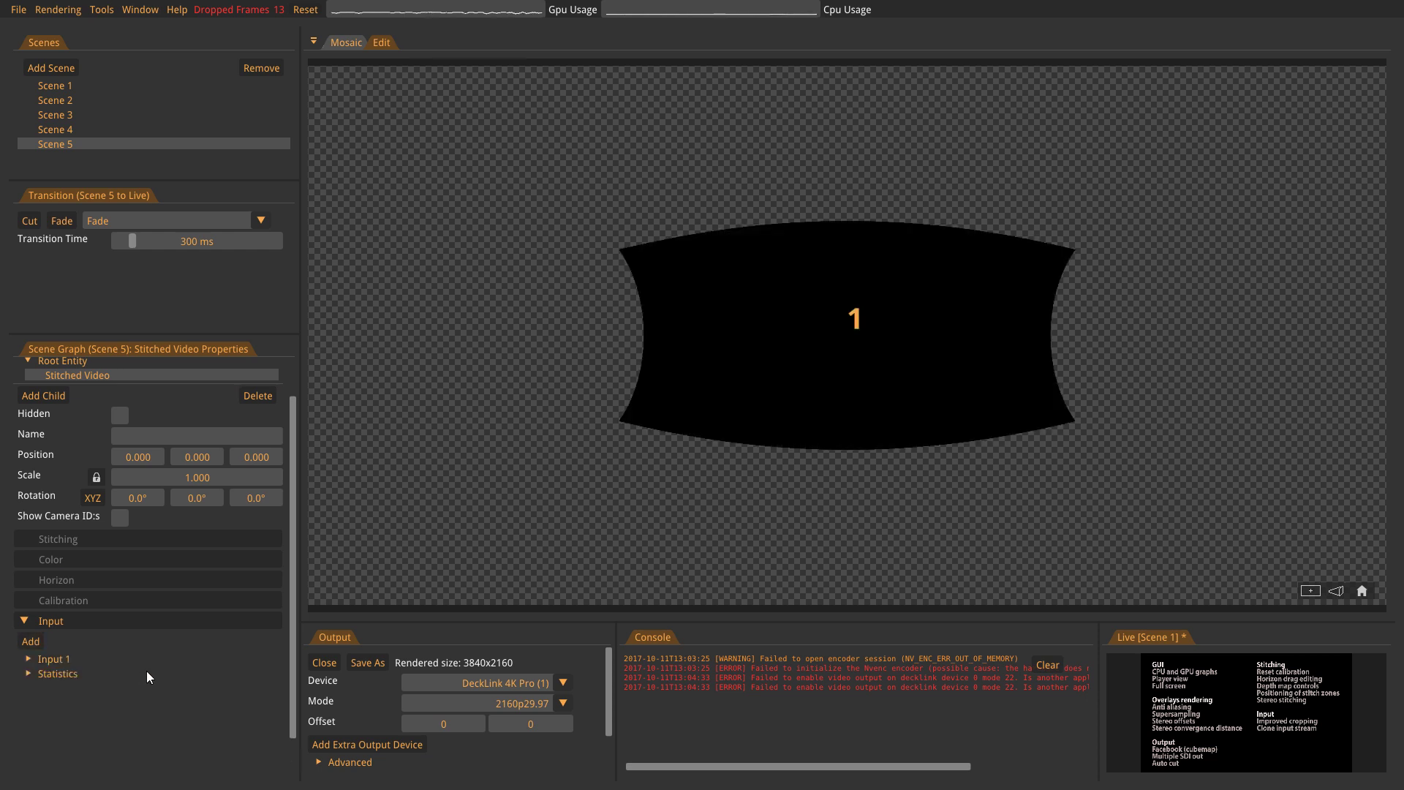
scroll(150, 670, "down", 2)
Set Input 1 to a Capture Card (Direct Show) using device HD Video 4.
left_click(66, 618)
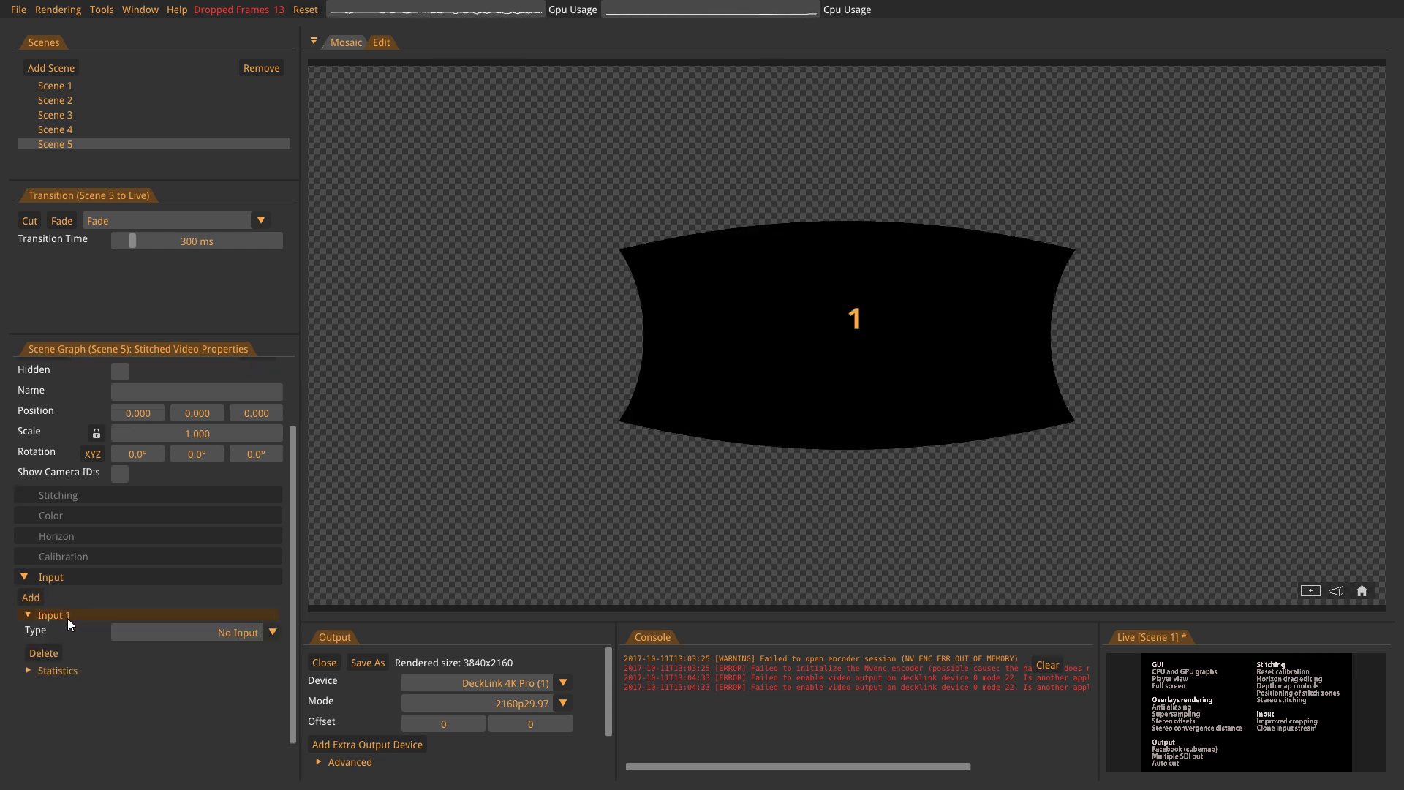
left_click(247, 633)
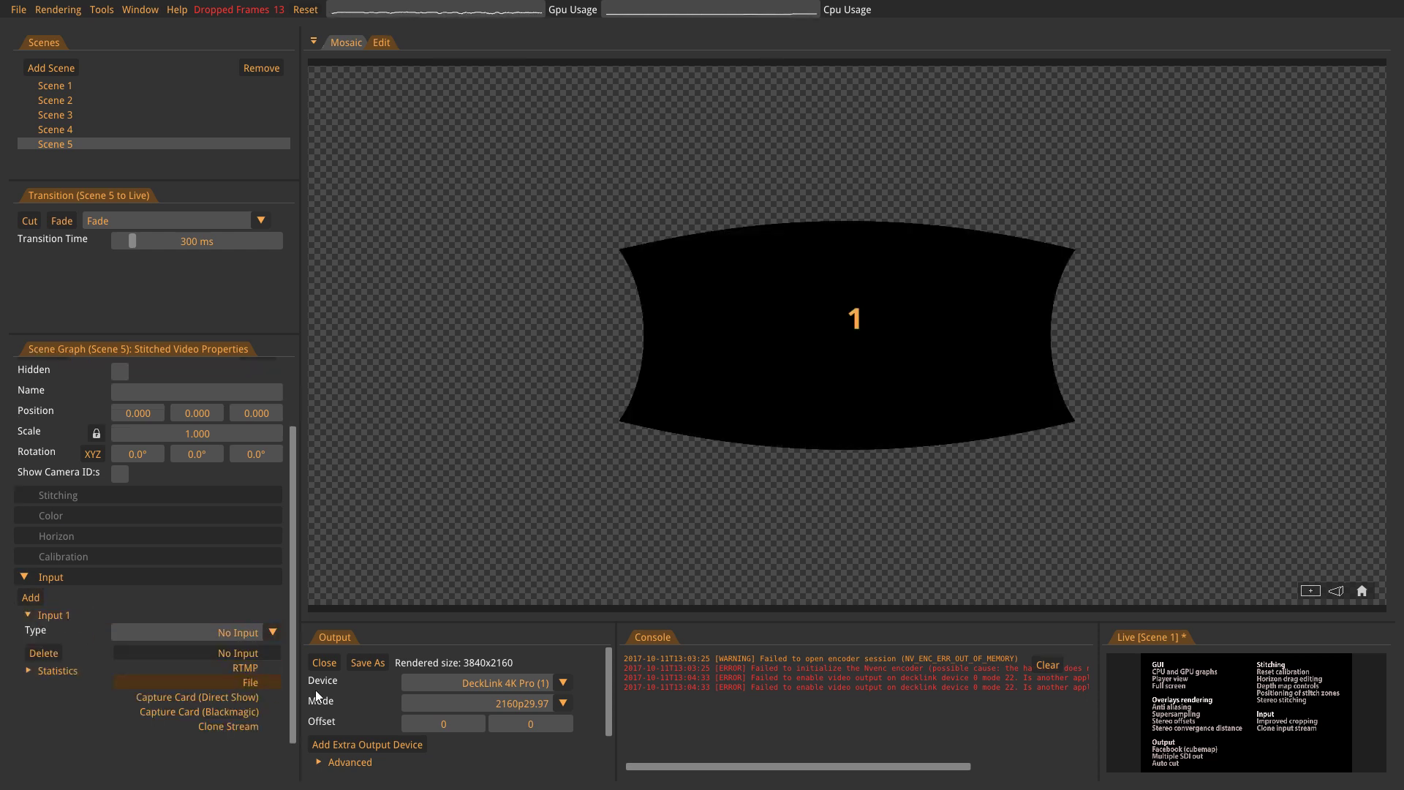
left_click(216, 698)
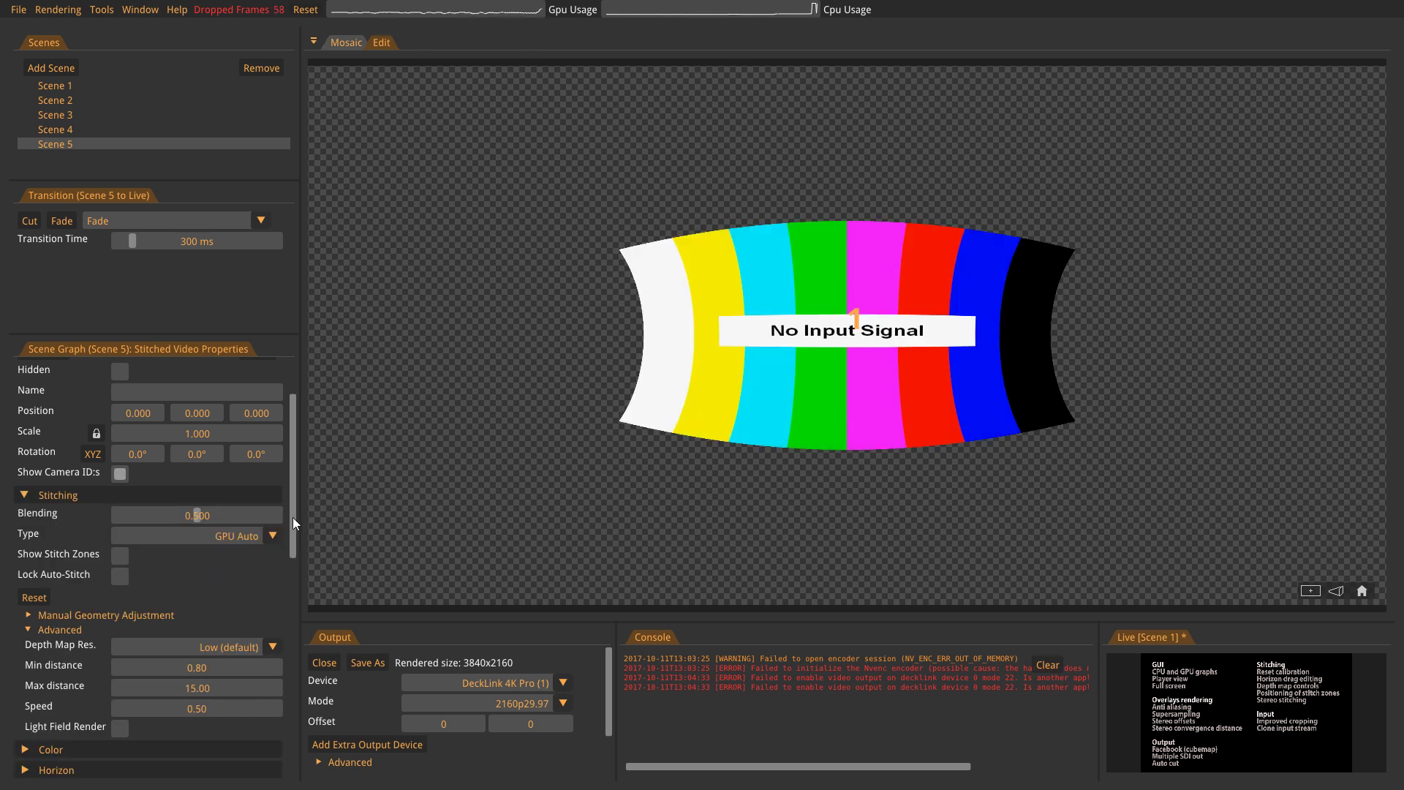
scroll(293, 516, "down", 8)
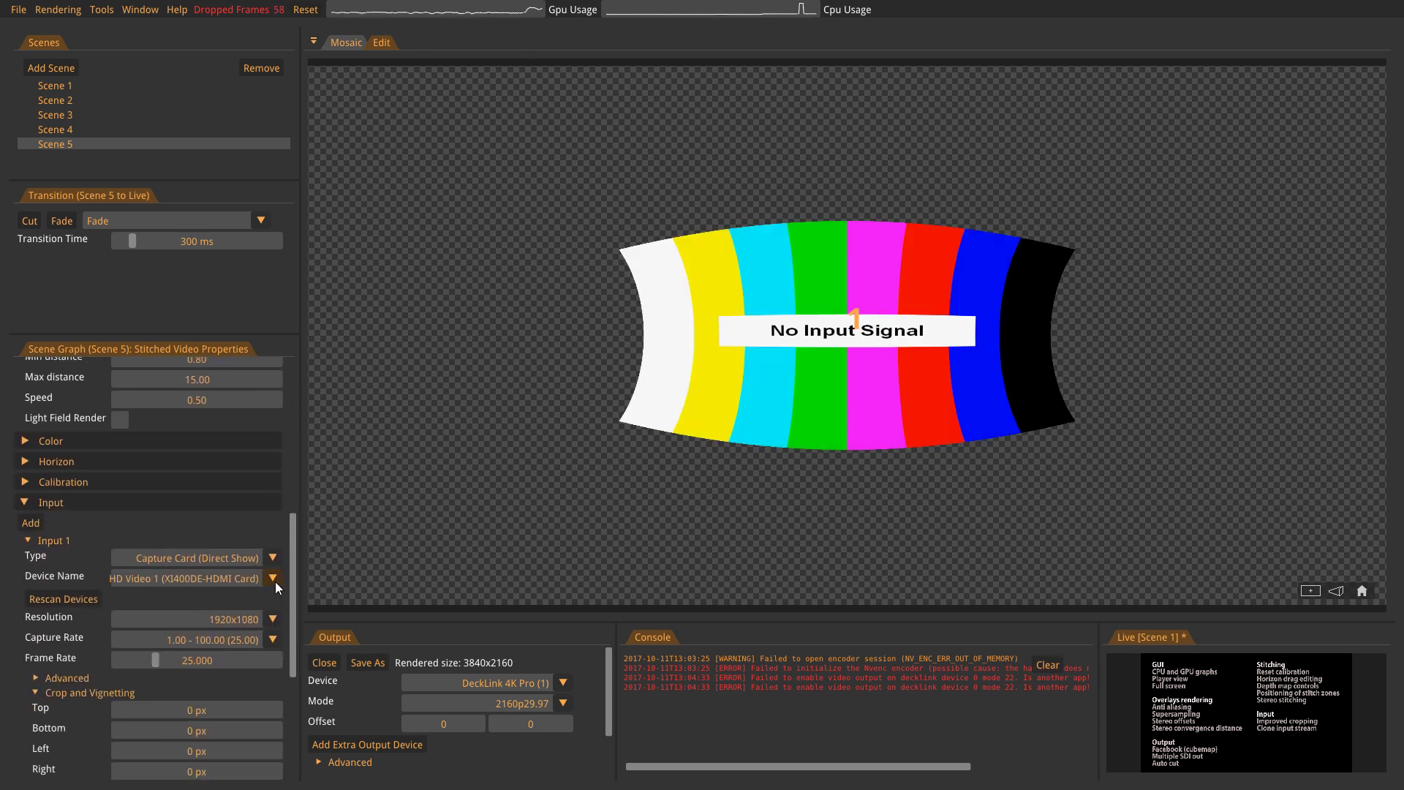
left_click(272, 578)
scroll(235, 659, "down", 1)
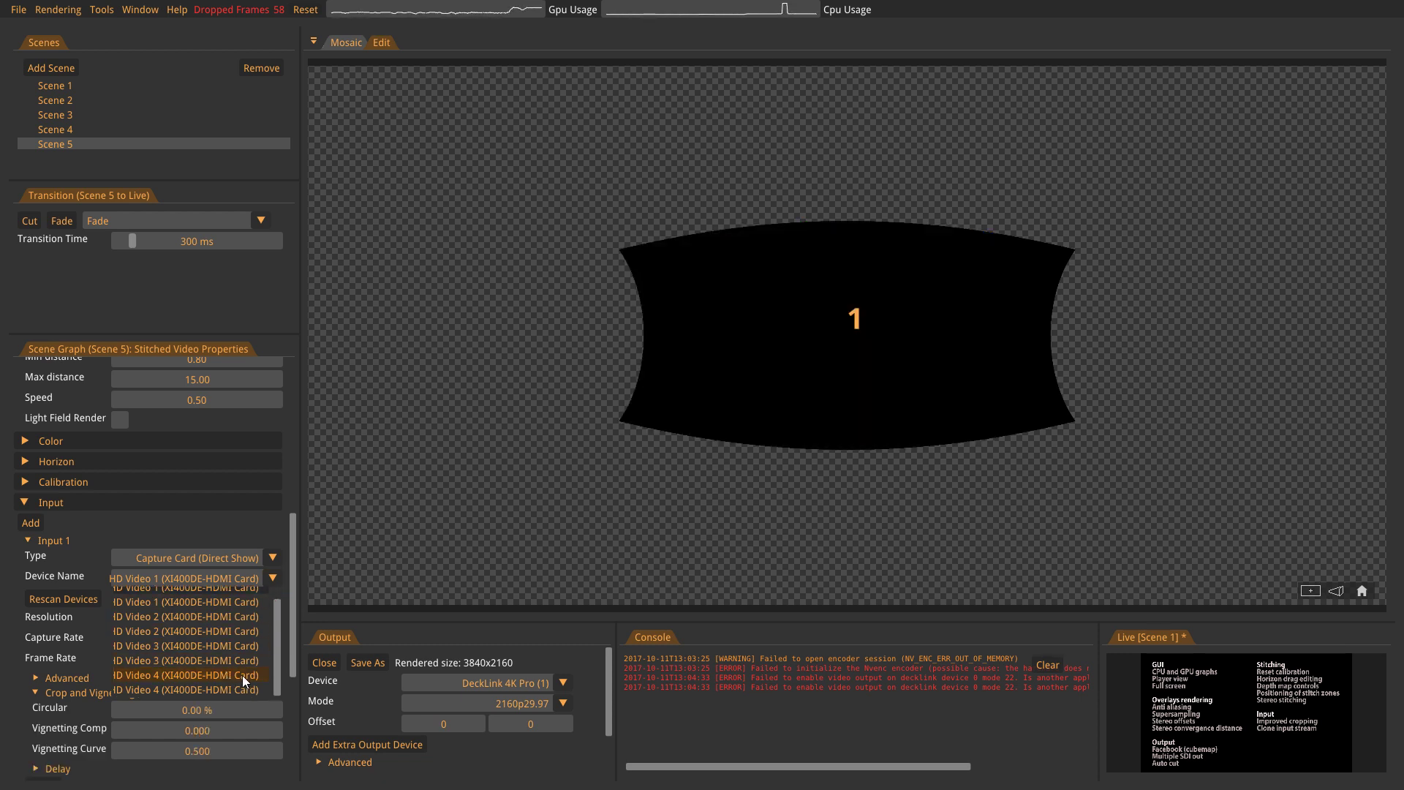
left_click(242, 674)
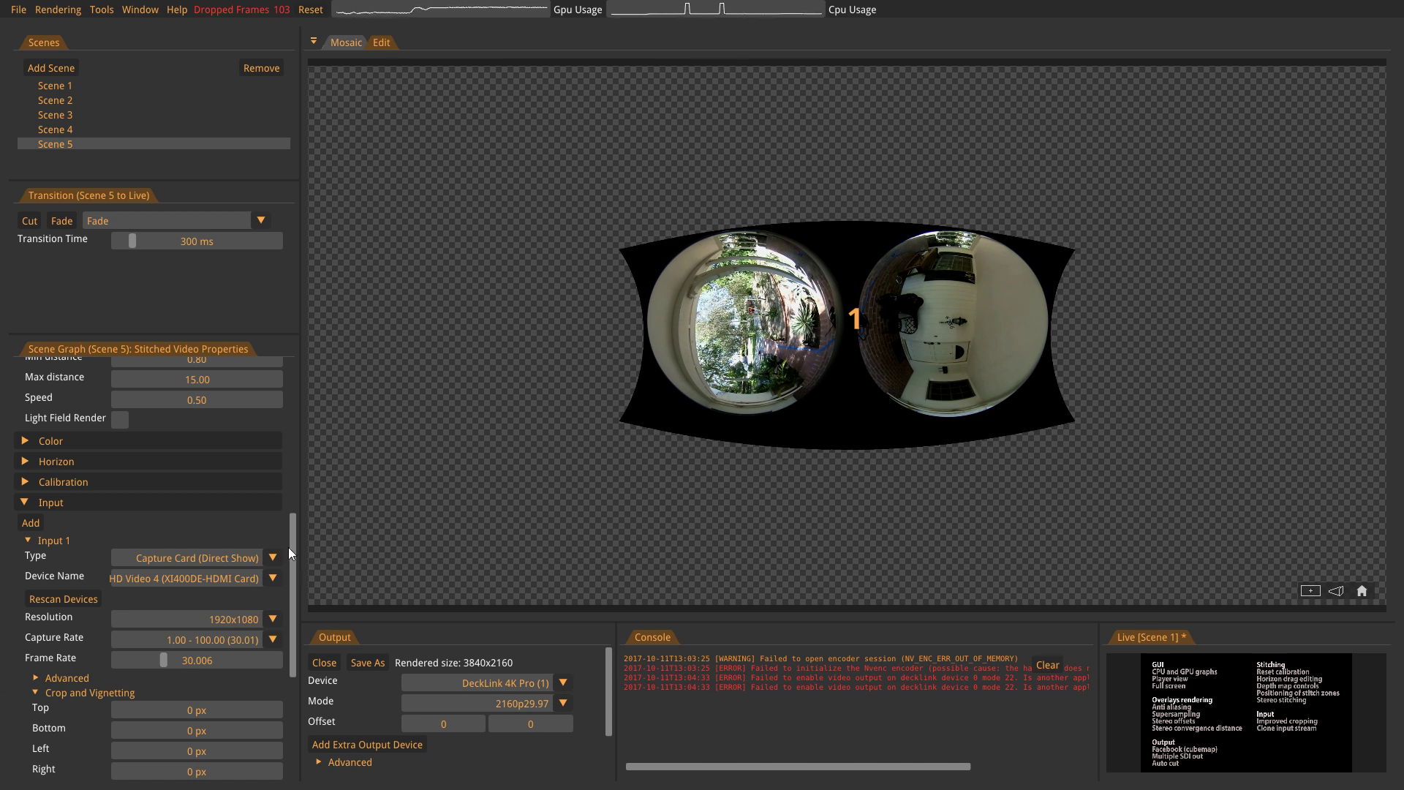
Add Input 2 to the stitched video as a Clone Stream of Stream 1.
left_click_drag(294, 540, 296, 587)
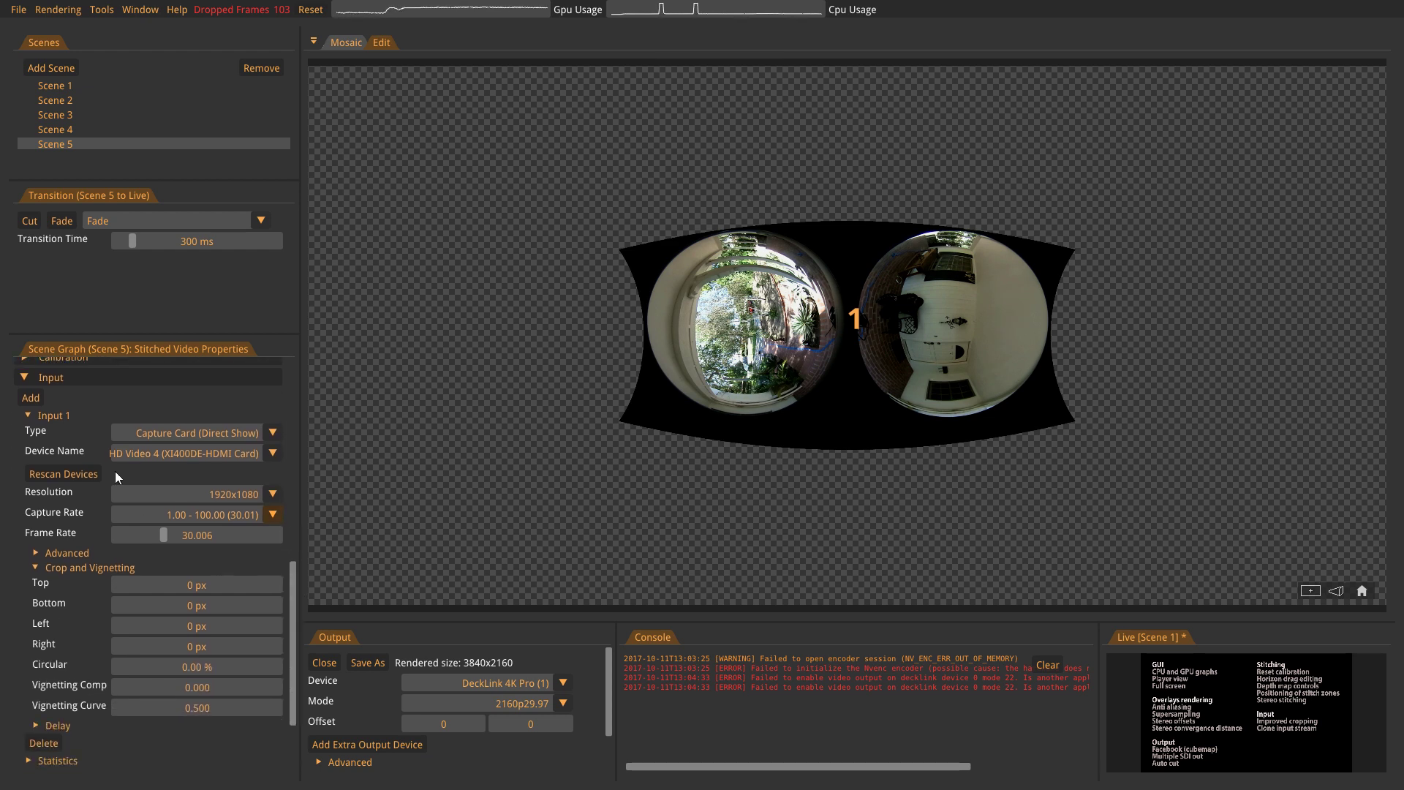
left_click(19, 397)
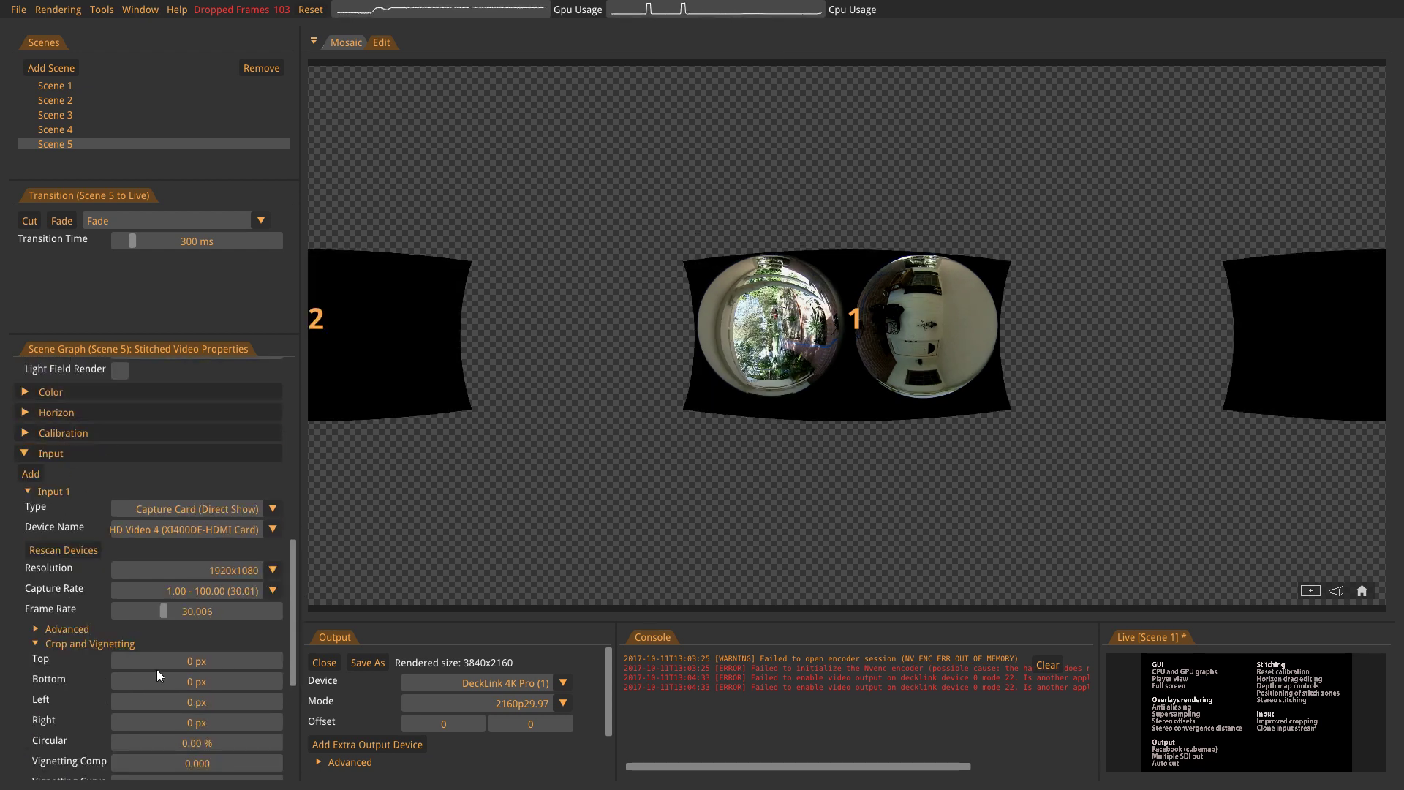
left_click_drag(297, 574, 297, 631)
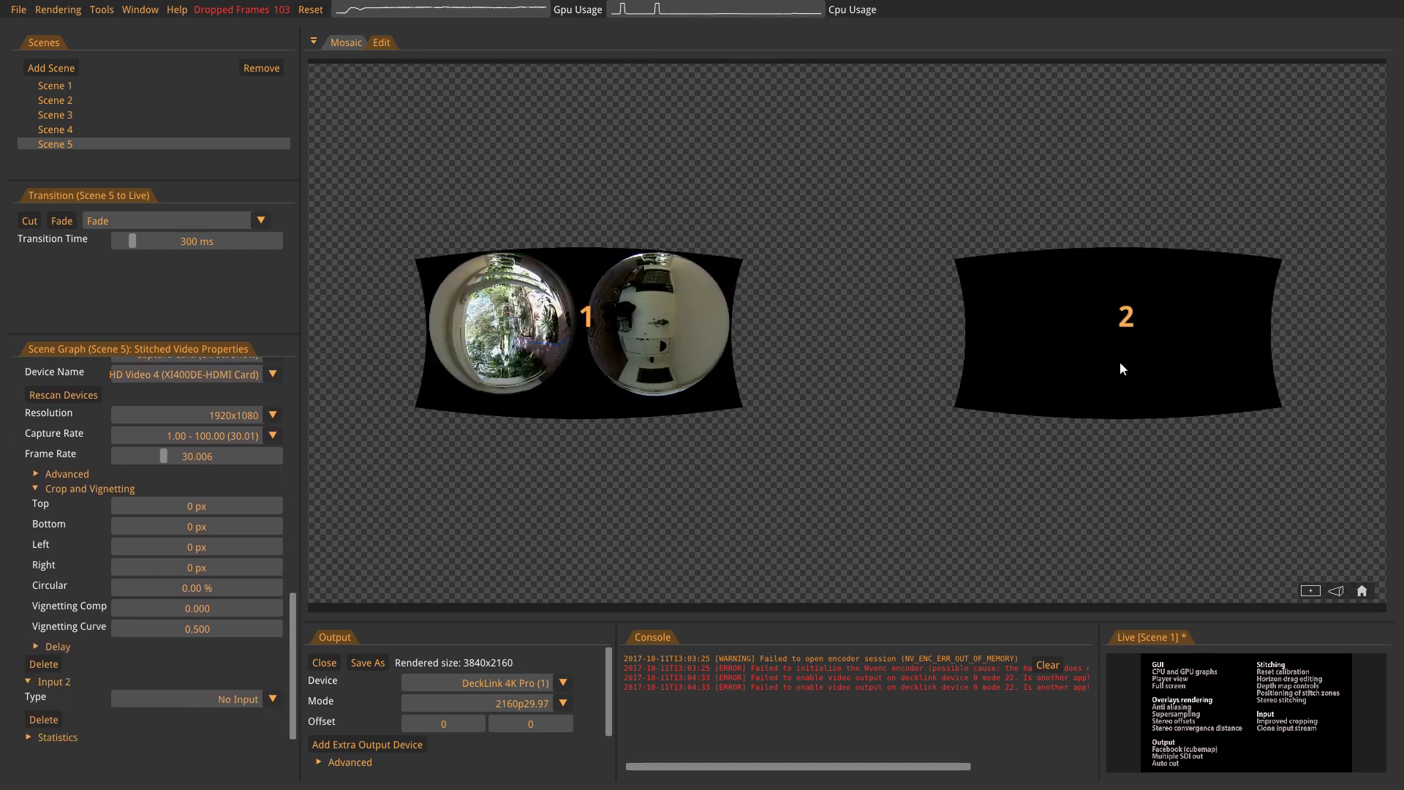
left_click(273, 699)
left_click_drag(280, 725, 278, 752)
left_click(258, 777)
left_click(276, 717)
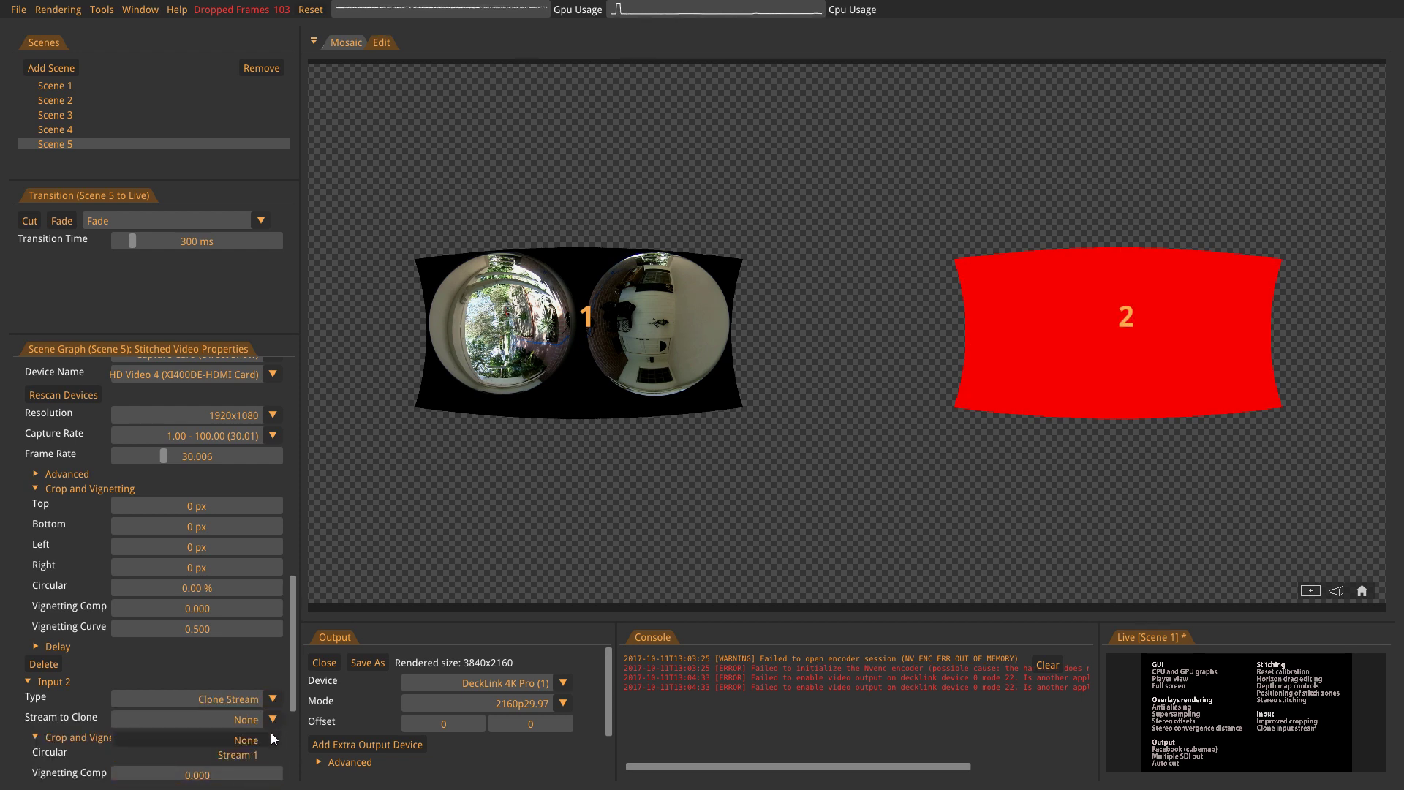
left_click(256, 754)
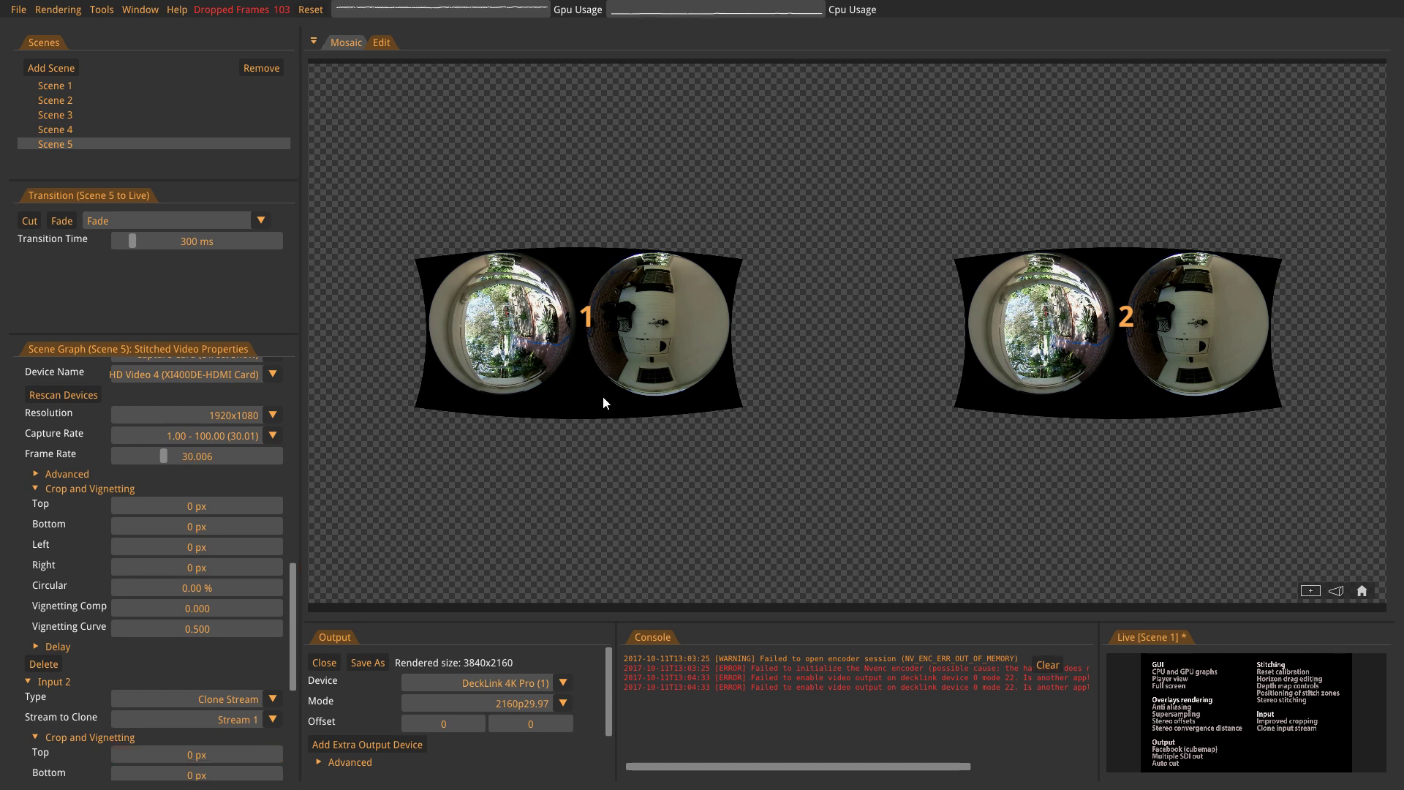
Crop Input 1 to right 960 px, bottom about 140 px, circular about 33.60 %.
left_click(60, 683)
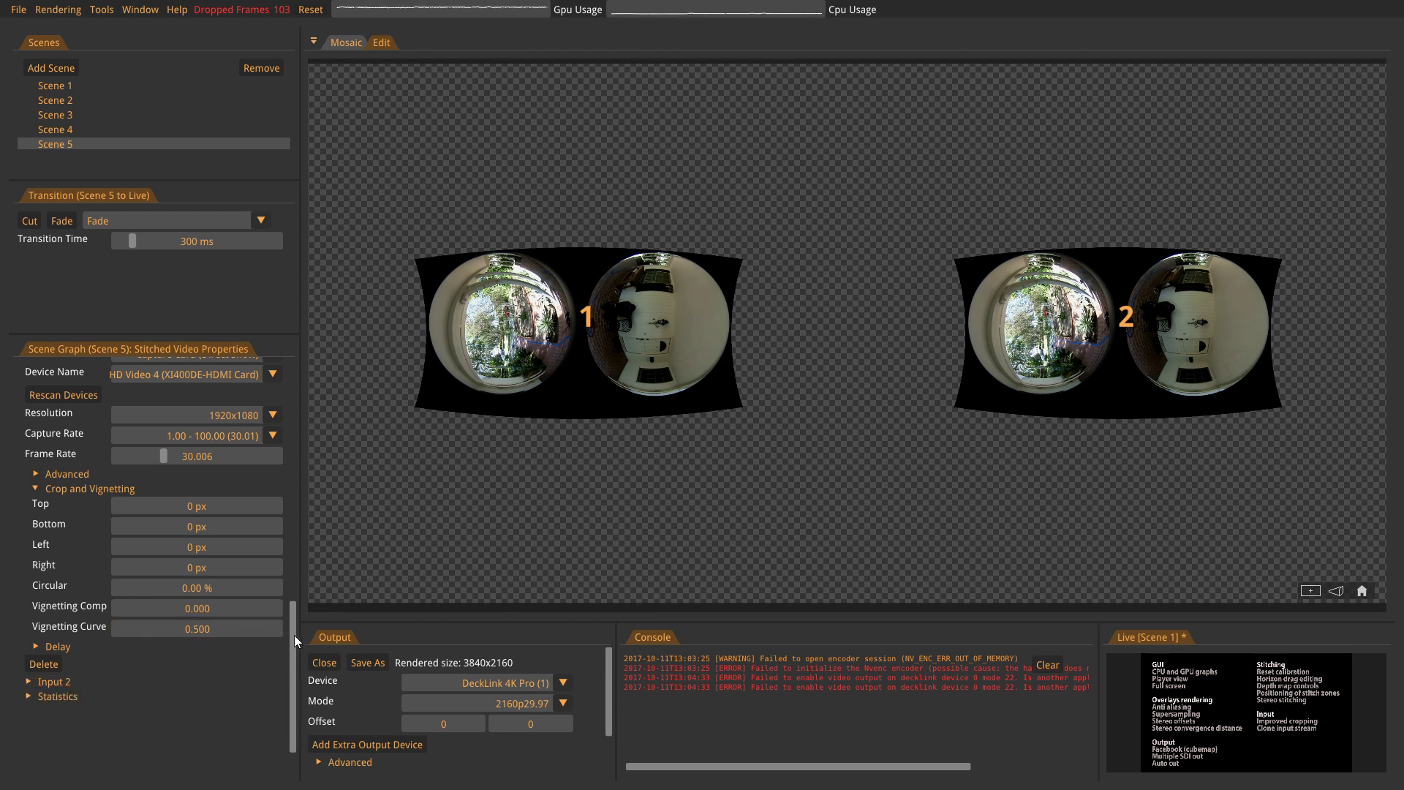
scroll(294, 636, "up", 2)
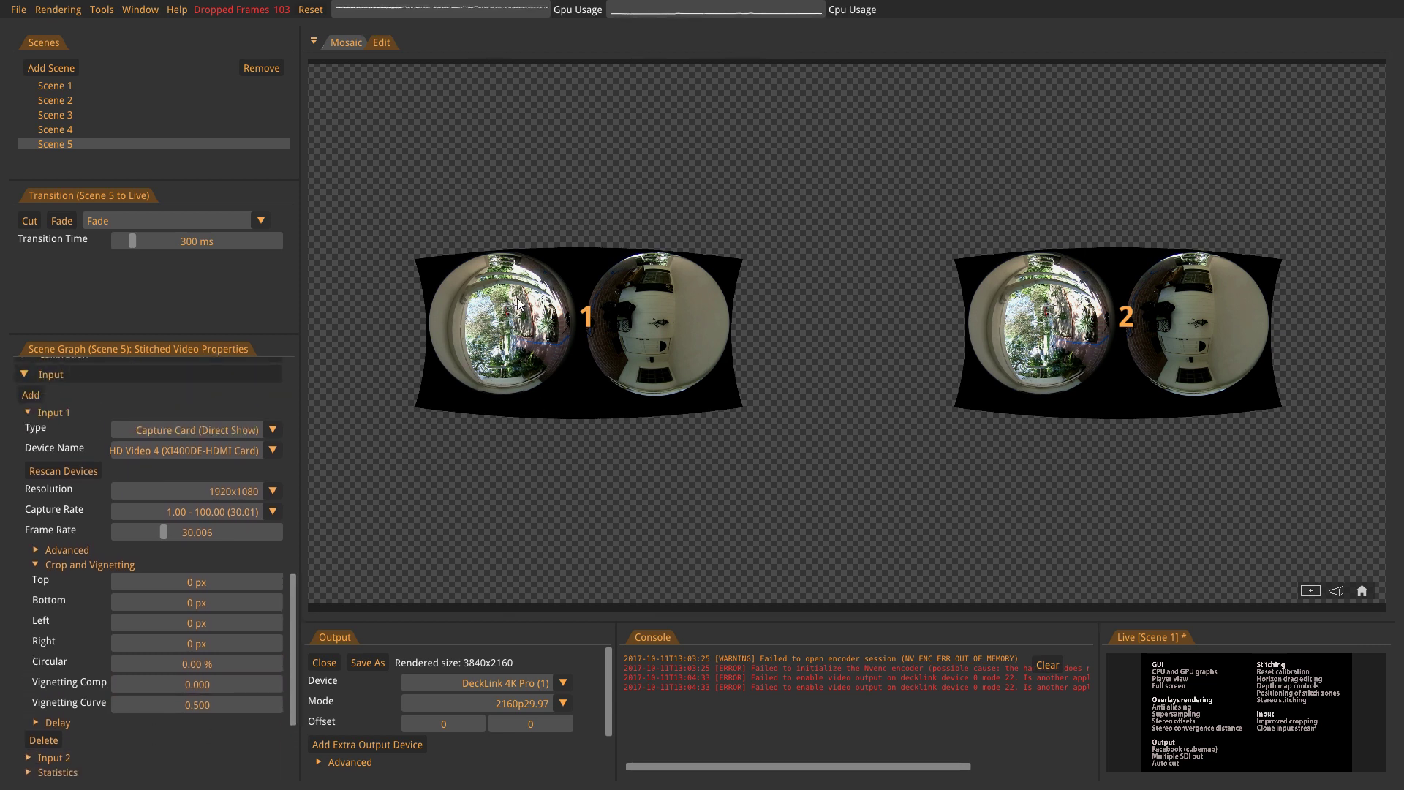
double_click(220, 646)
type("960")
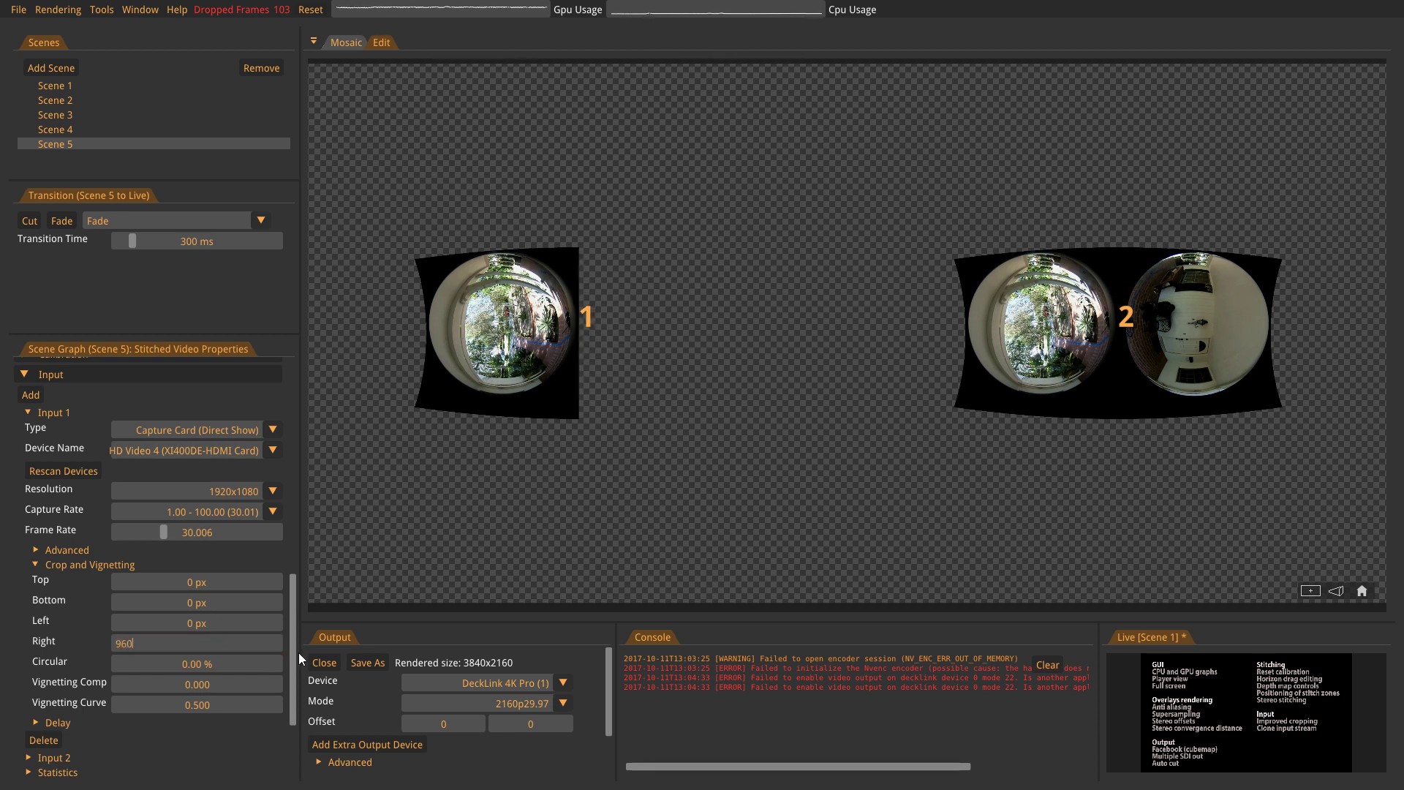
key("Return")
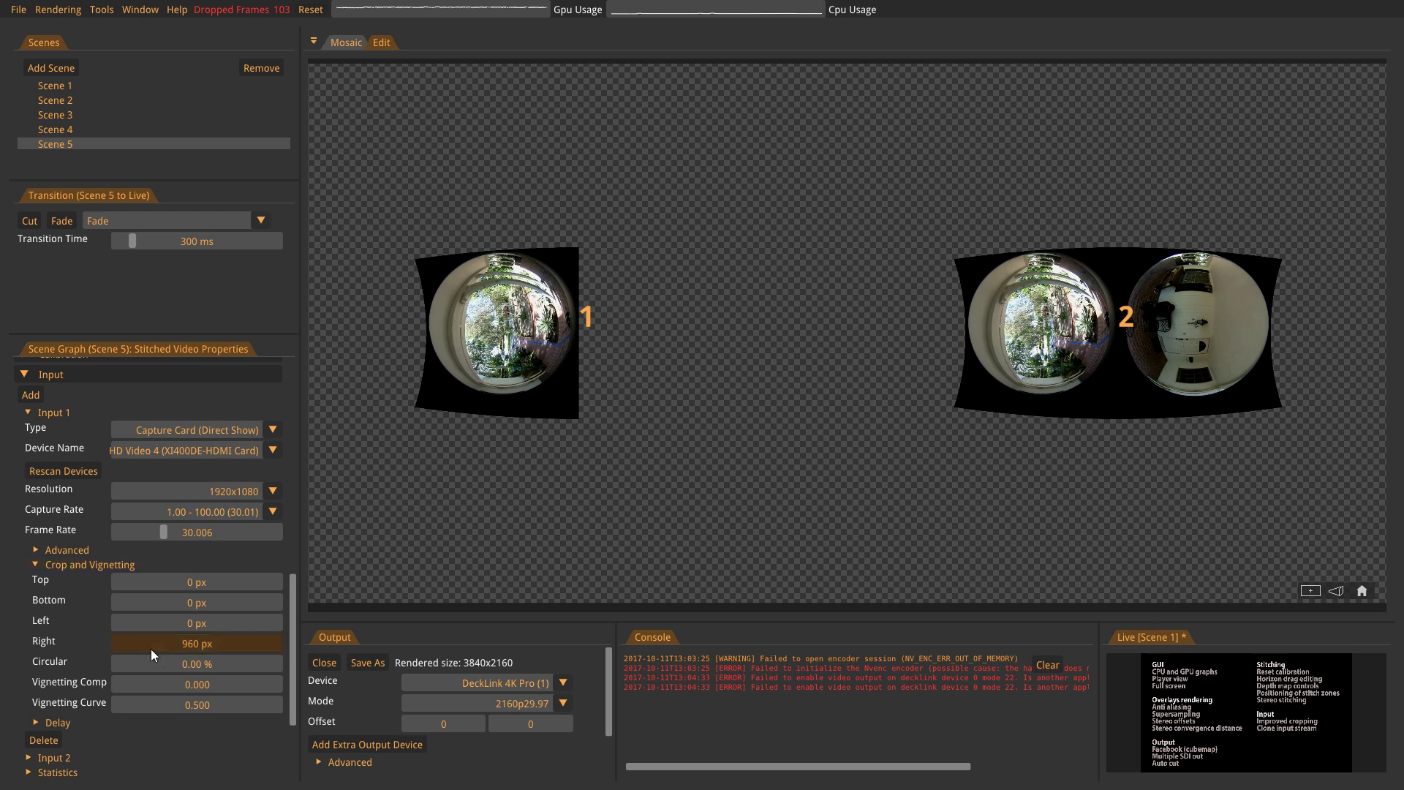
left_click_drag(151, 662, 1228, 661)
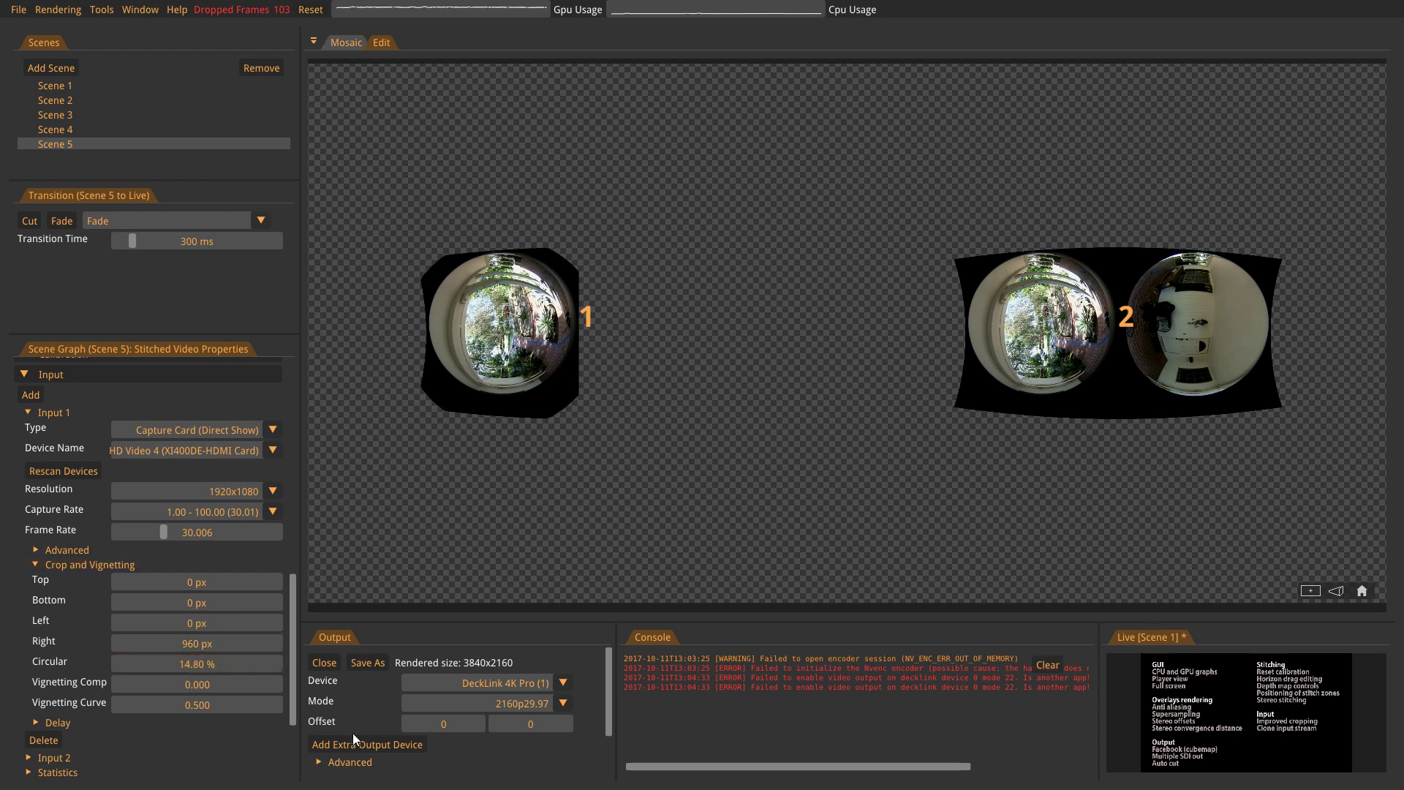
left_click_drag(326, 728, 857, 639)
left_click_drag(162, 601, 1182, 576)
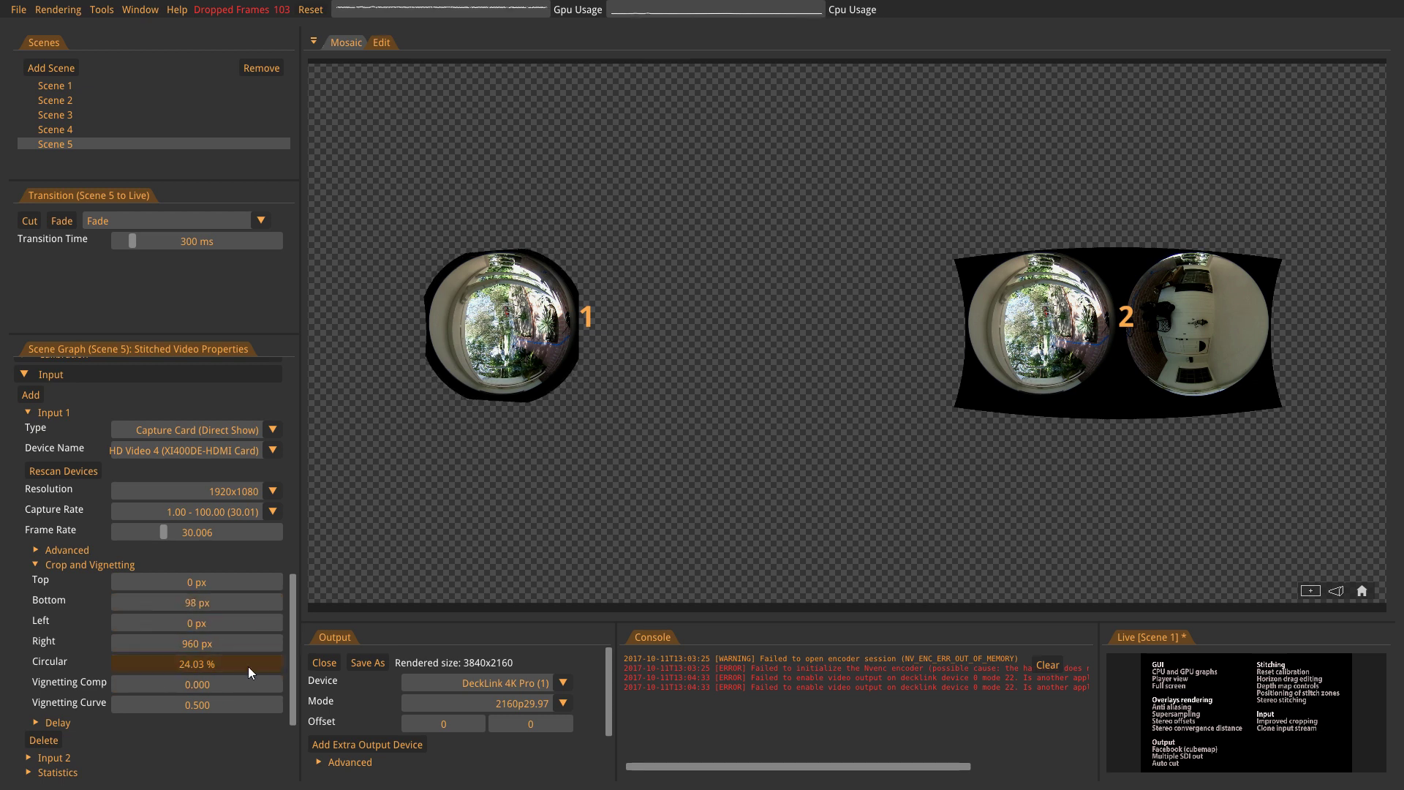
left_click_drag(161, 656, 710, 621)
left_click_drag(175, 603, 598, 581)
left_click_drag(180, 659, 338, 664)
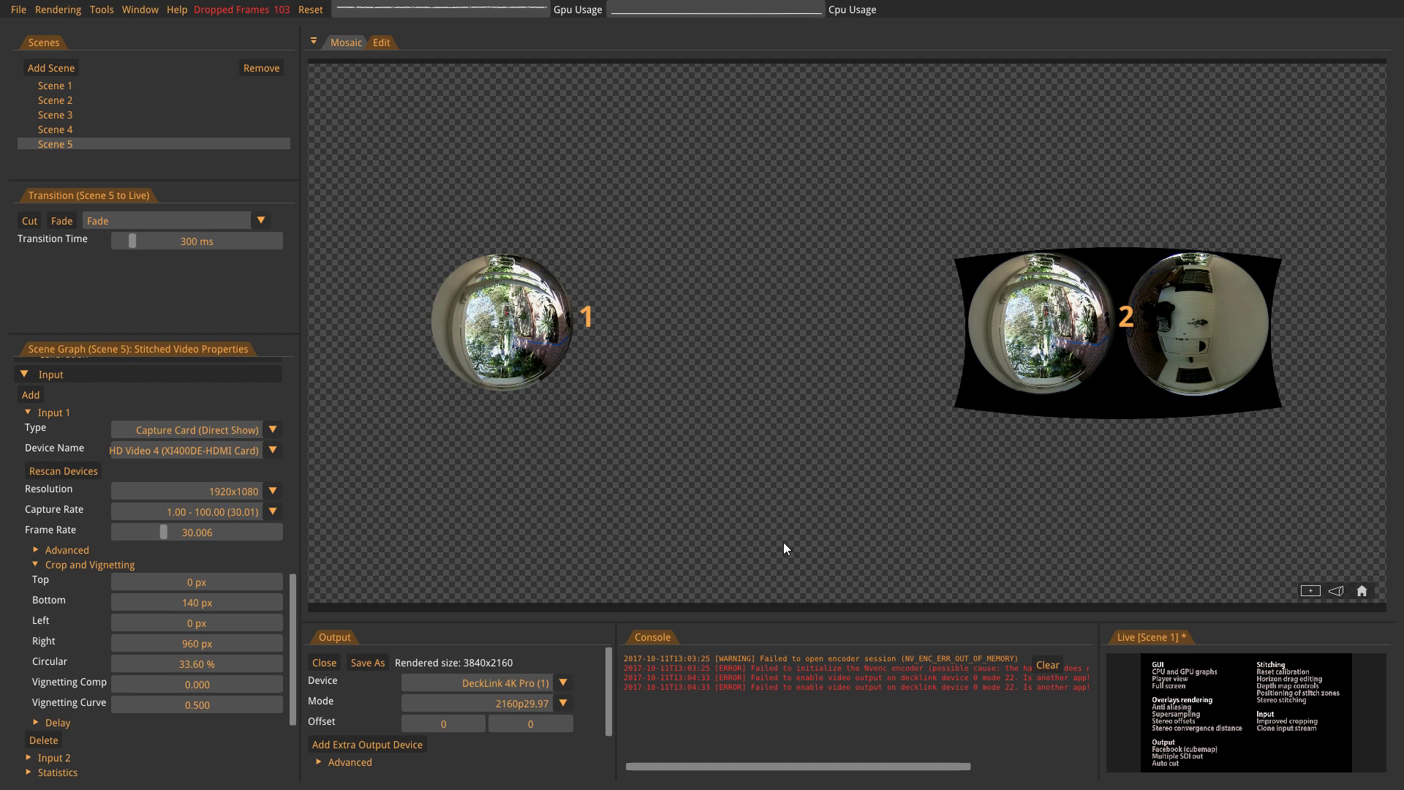
Recentre Scene 1's view, reset Dropped Frames to 0, and toggle Mosaic view and back.
left_click(51, 86)
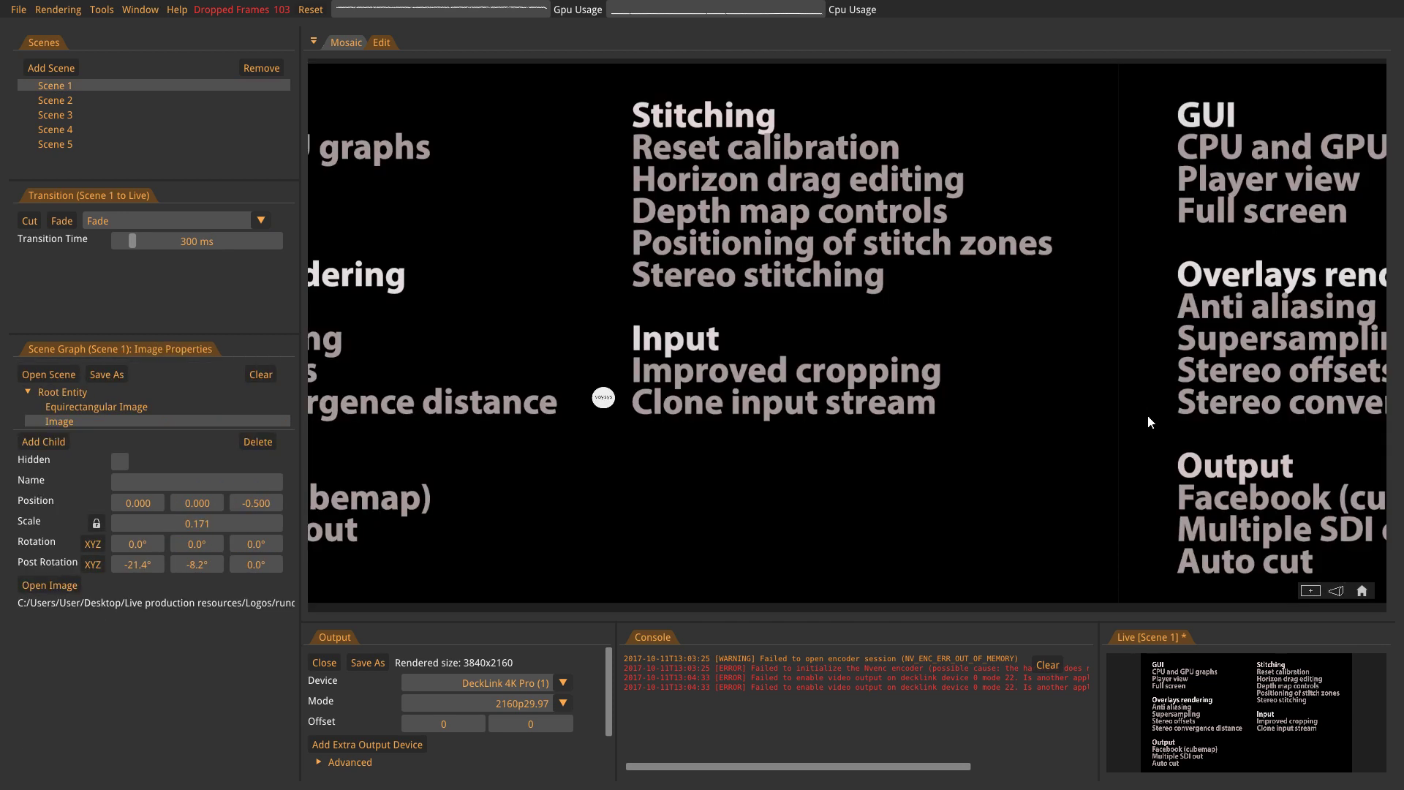
left_click(1361, 590)
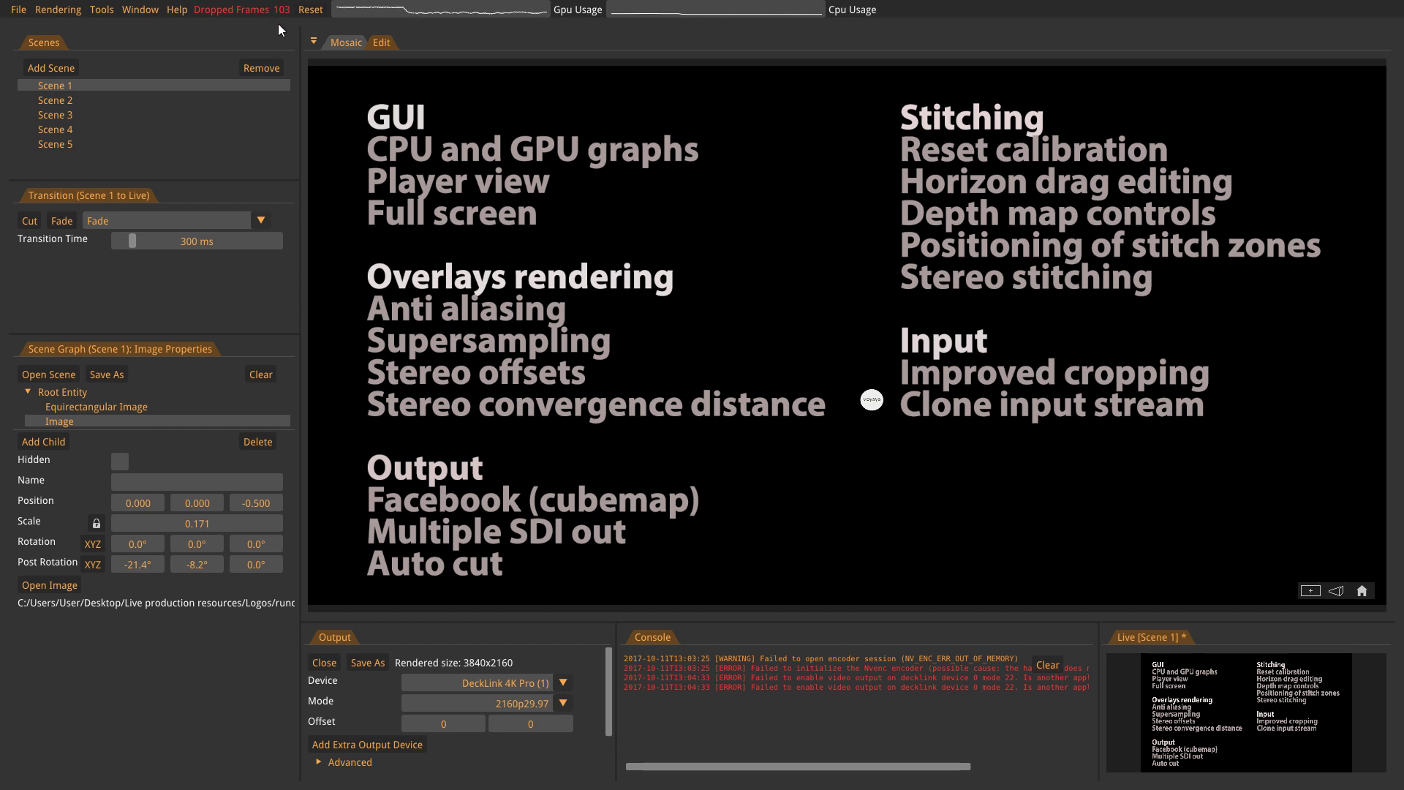
left_click(307, 11)
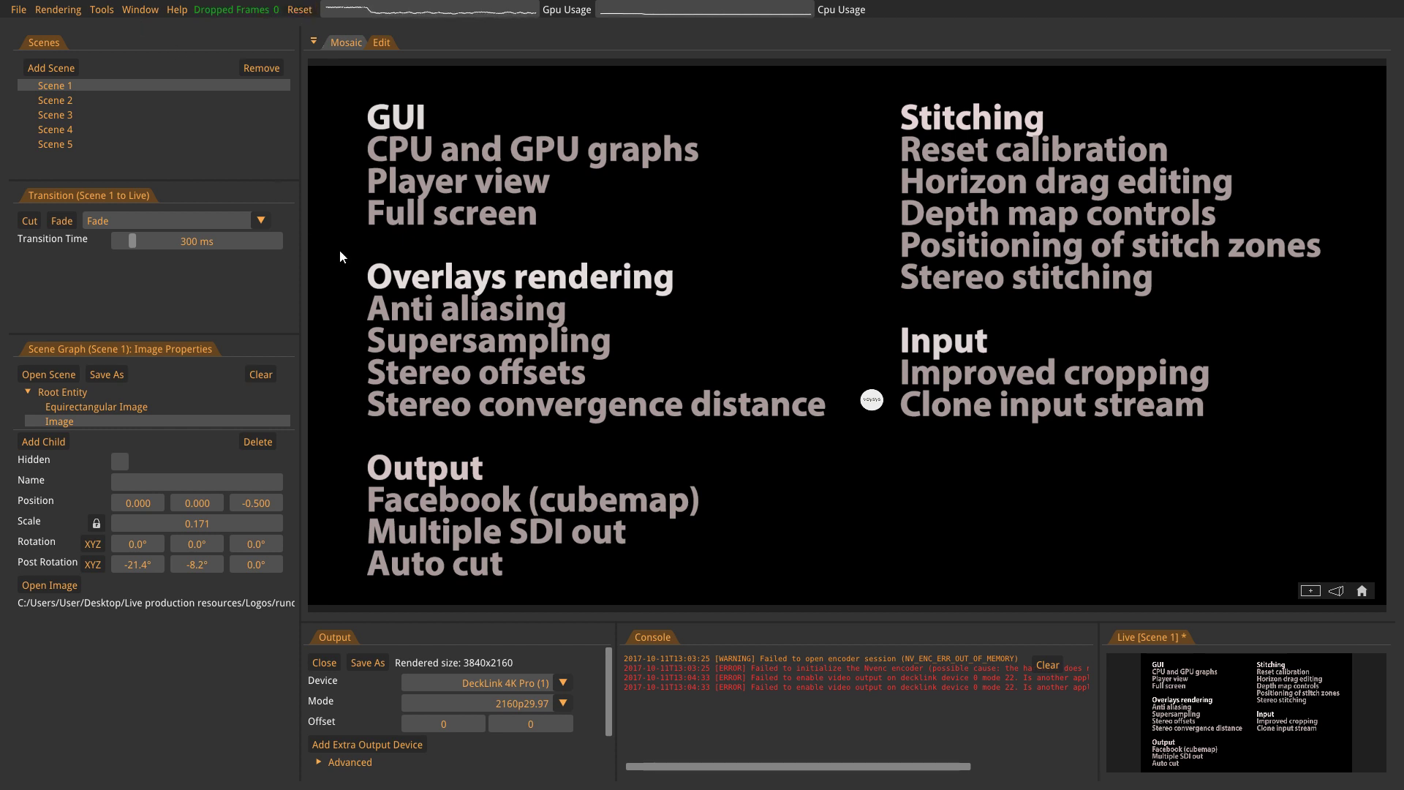
key("Tab")
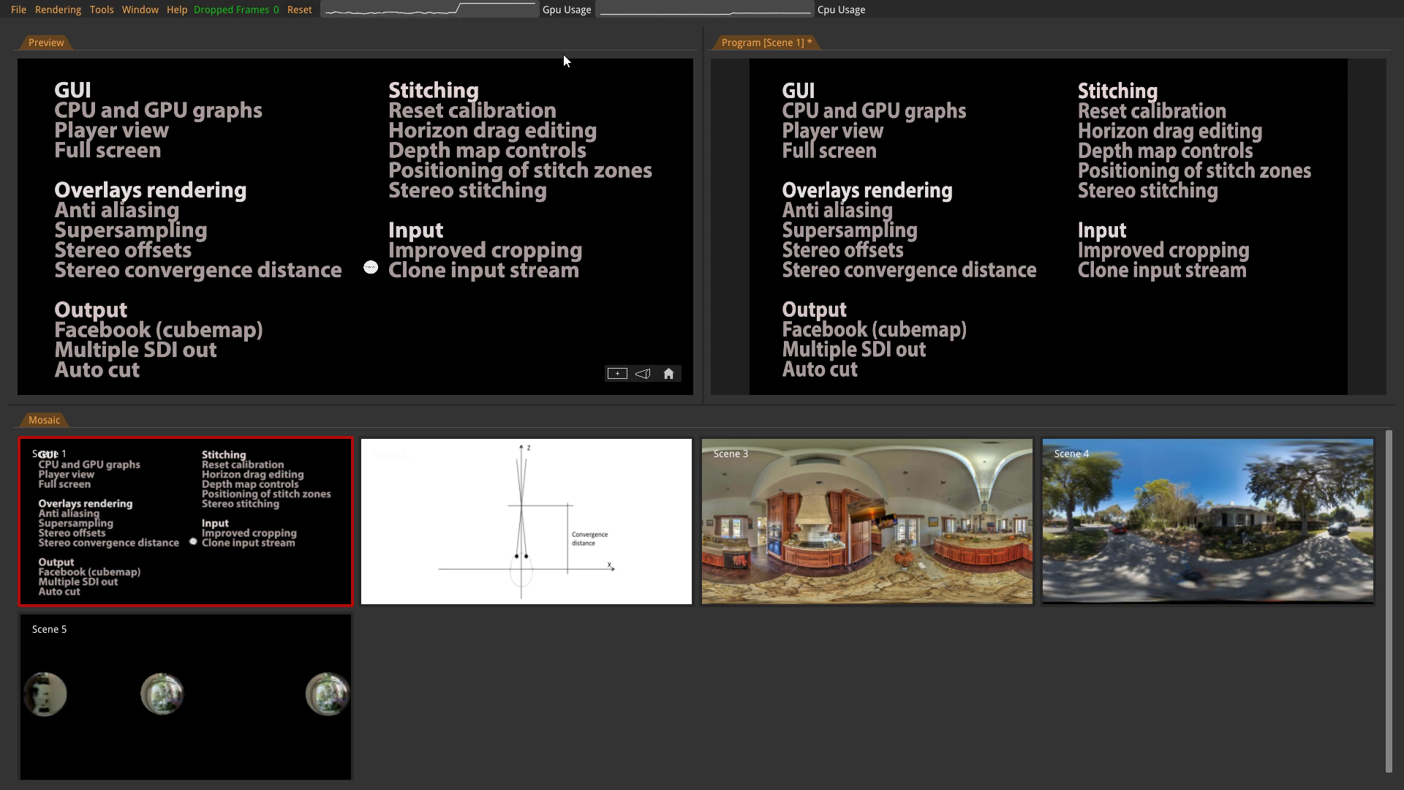
key("Tab")
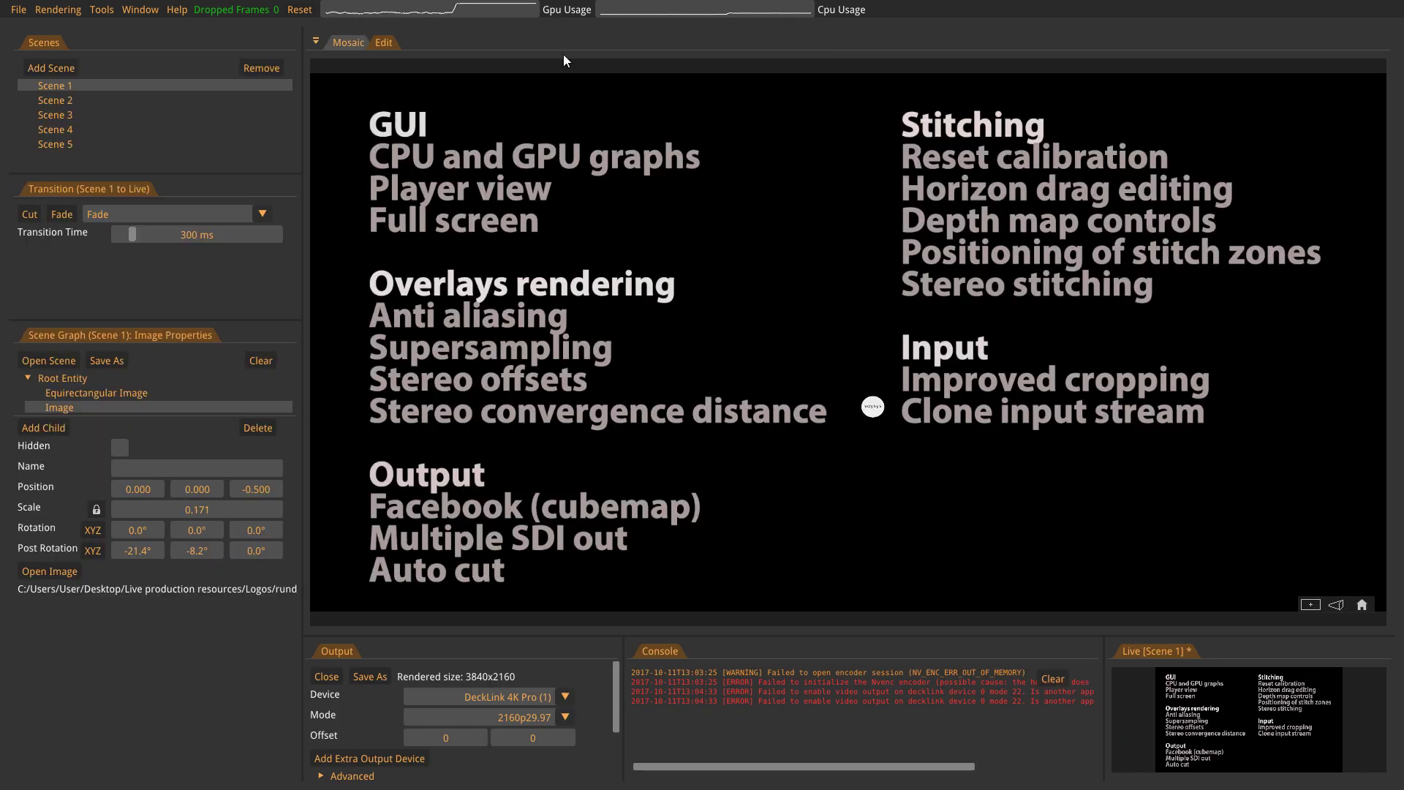
Set Scene 1's transition type to Transport with a 1005 ms transition time.
left_click(250, 219)
left_click(172, 247)
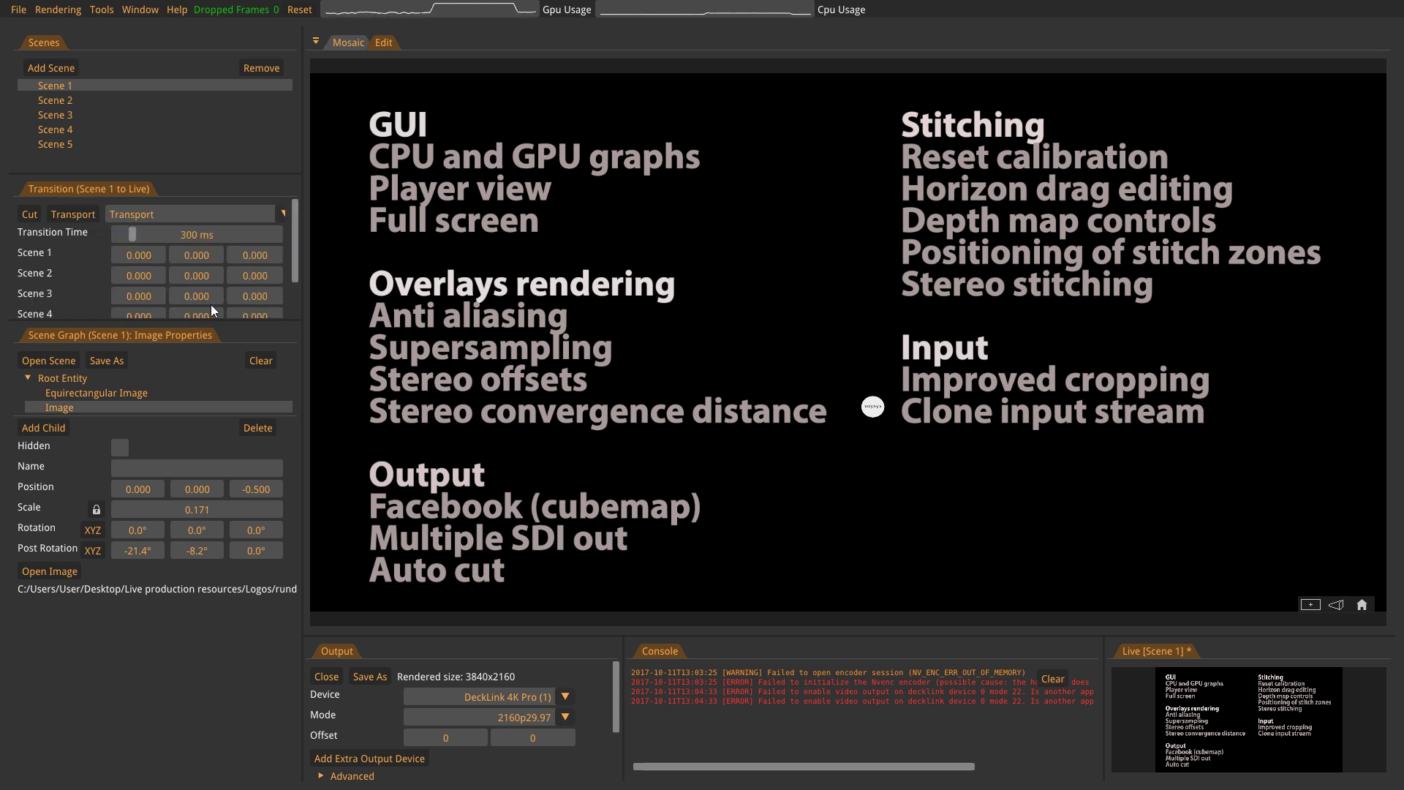
left_click_drag(134, 239, 174, 248)
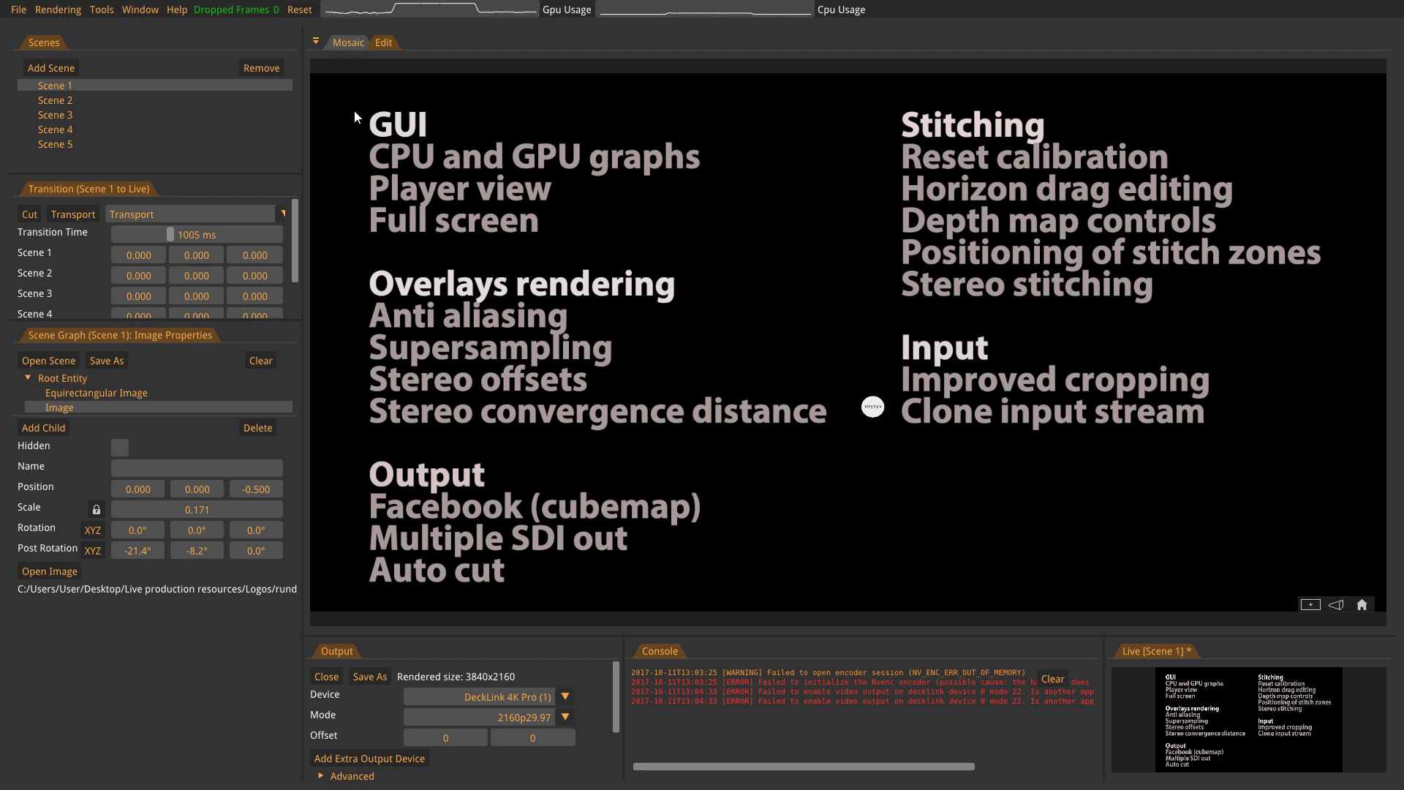
In the Mosaic layout, cue Scene 4 and transition to it and back to Scene 1.
key("Tab")
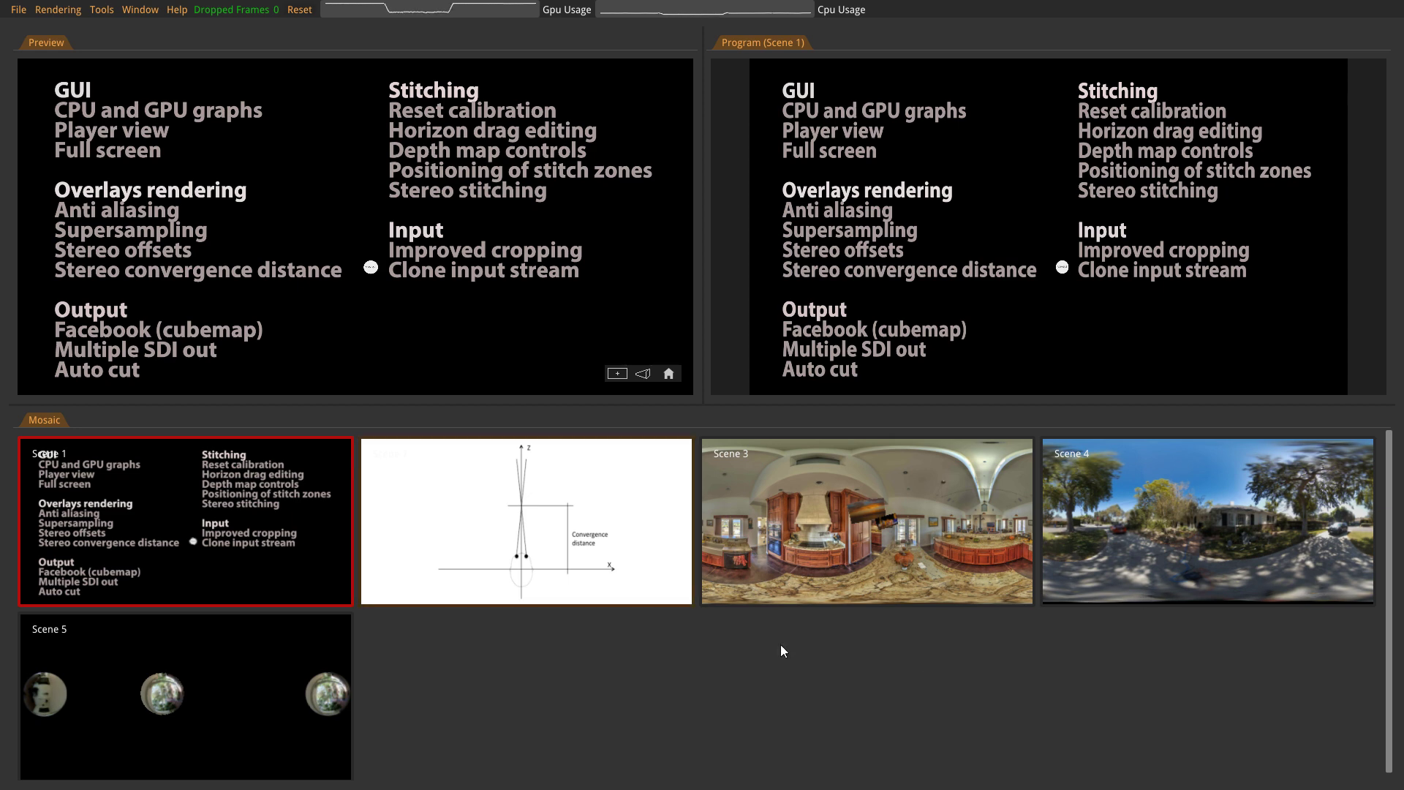
left_click(1286, 518)
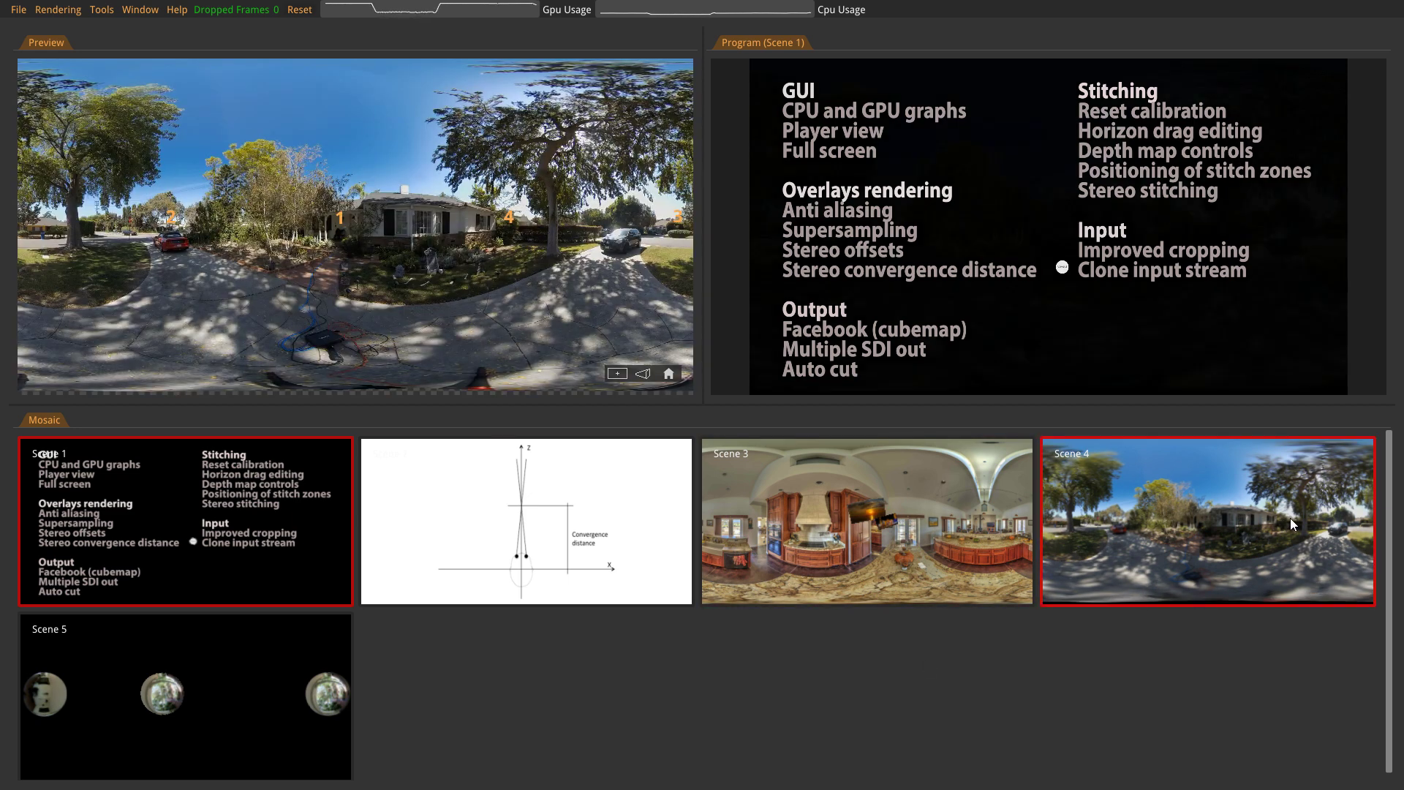
left_click(1289, 518)
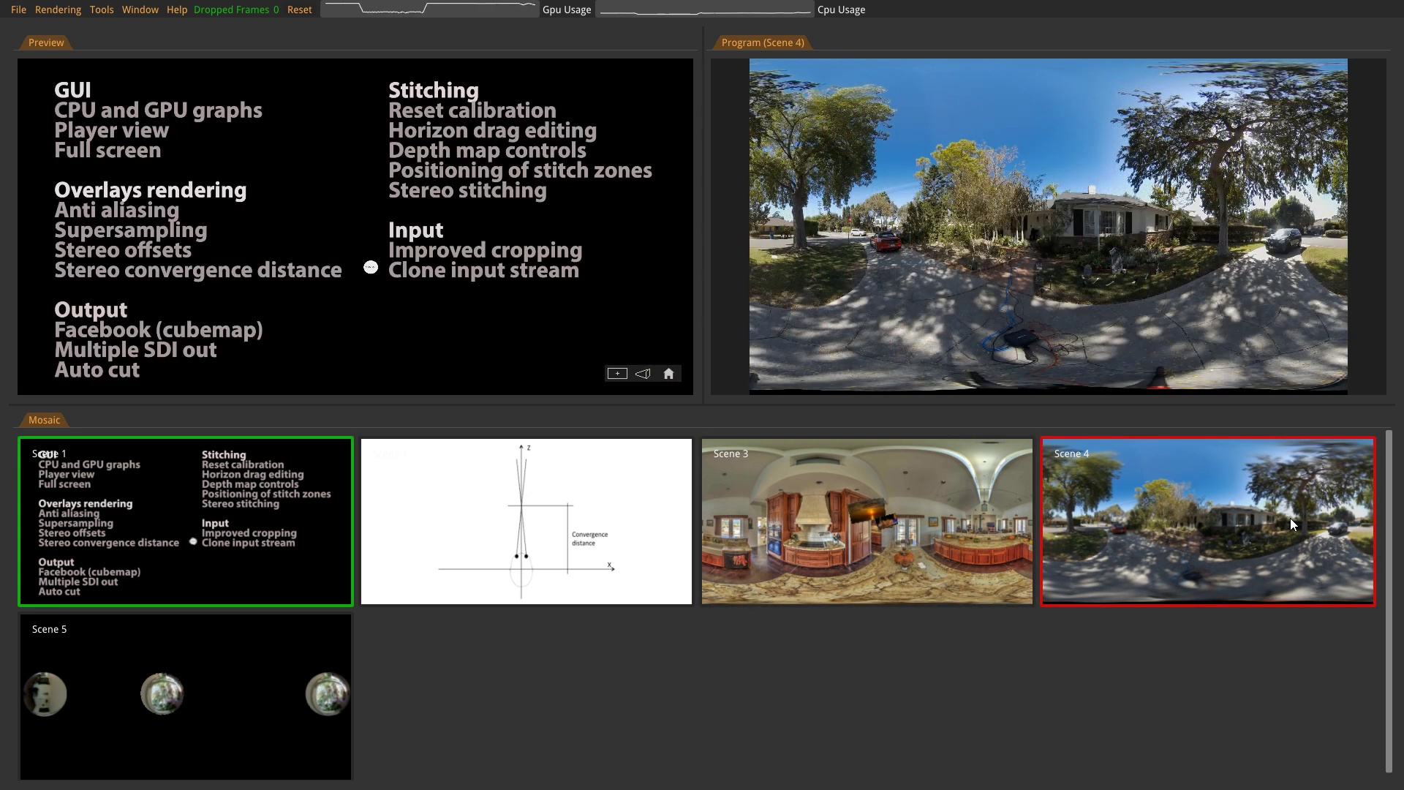
left_click(1290, 518)
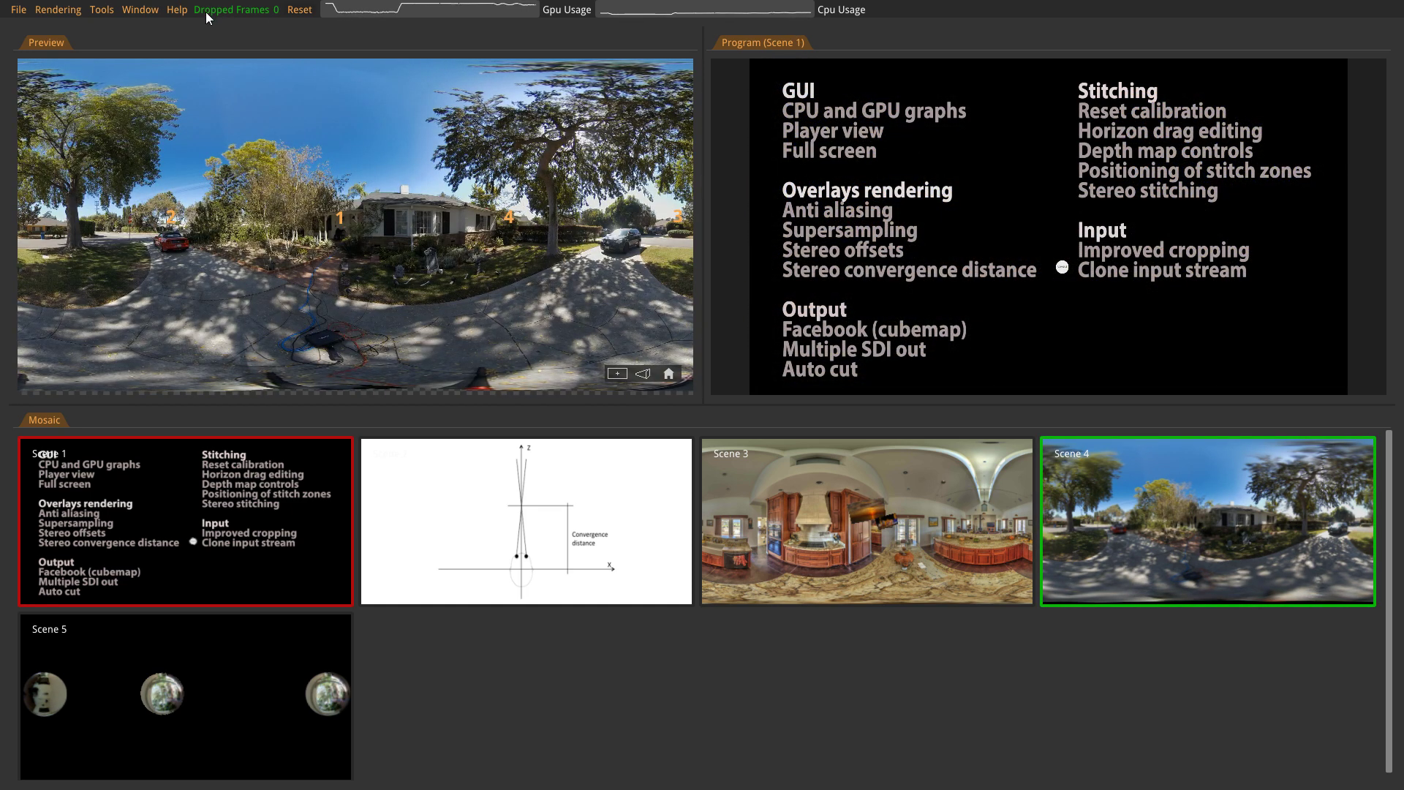
Raise supersampling to its 4.00 X maximum in the application options.
left_click(105, 12)
left_click(105, 29)
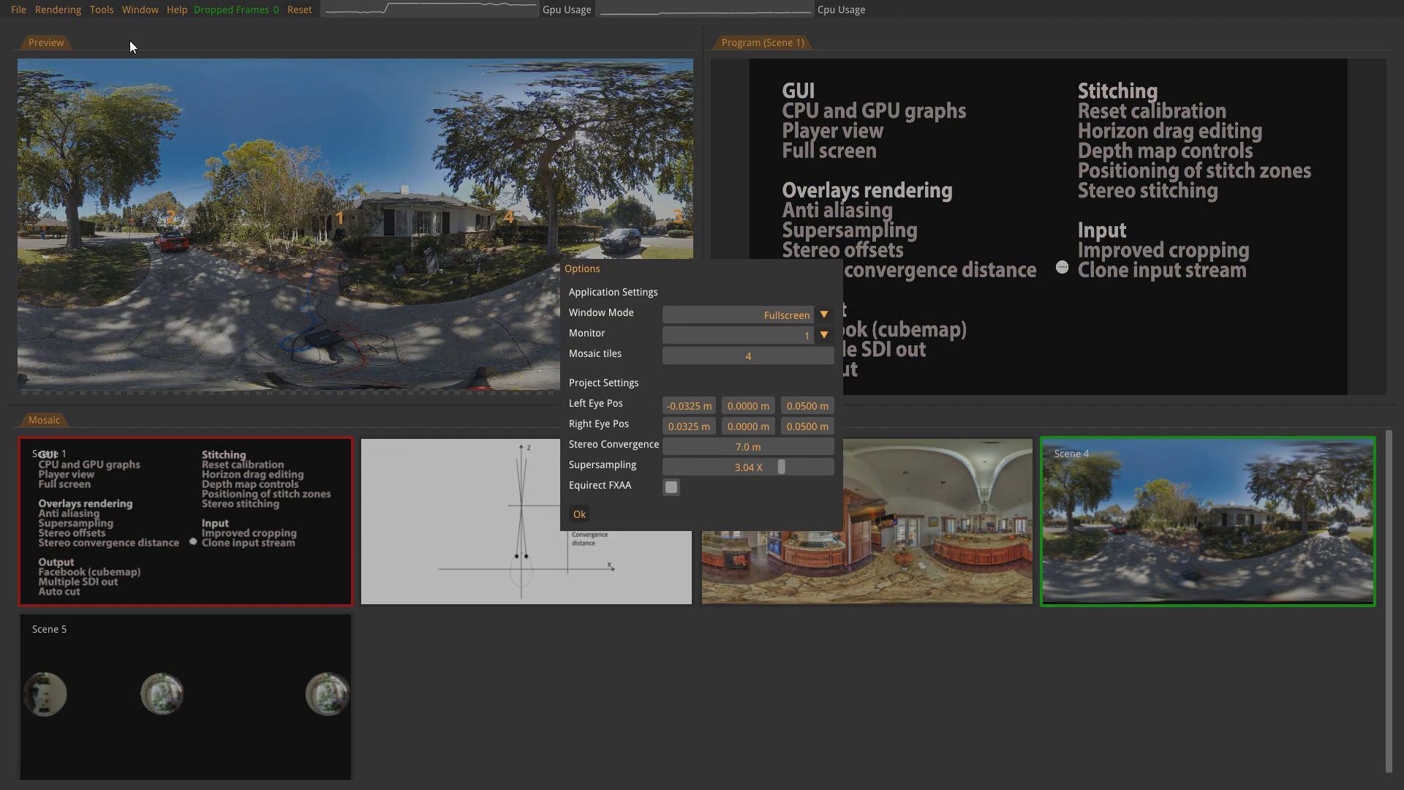
left_click_drag(780, 466, 899, 466)
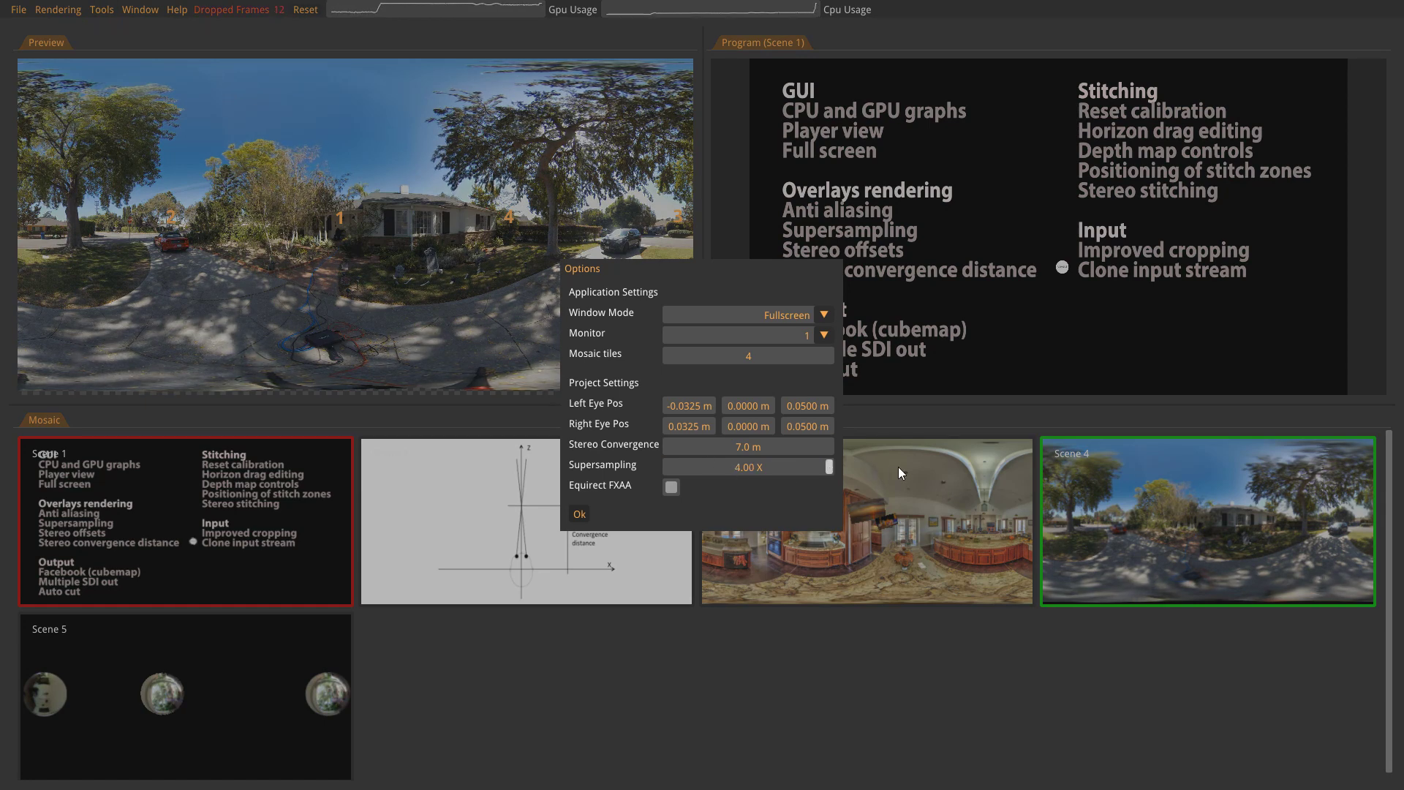
left_click(569, 512)
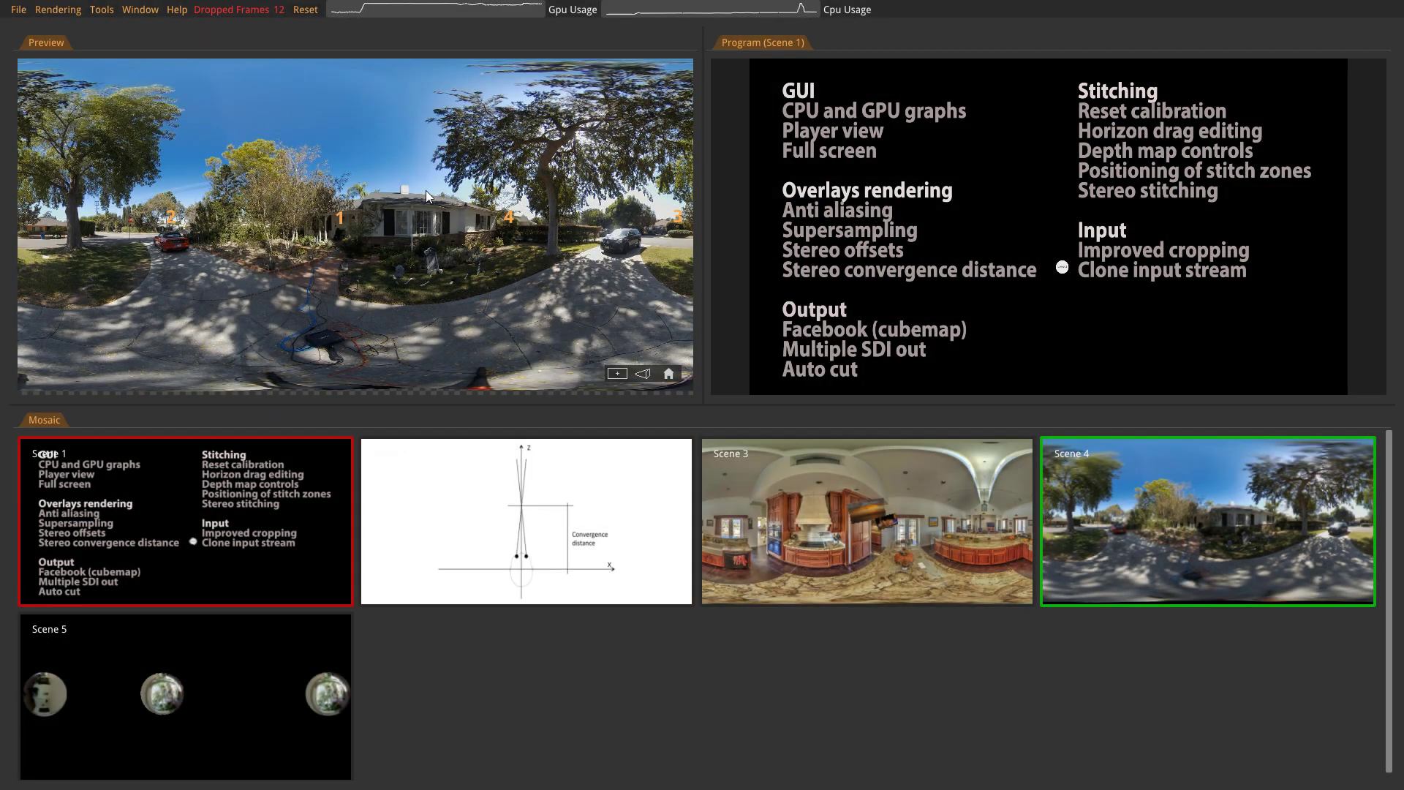
Reset dropped frames, then transition Scene 4, Scene 1, Scene 4 to watch for drops.
left_click(301, 10)
key("space")
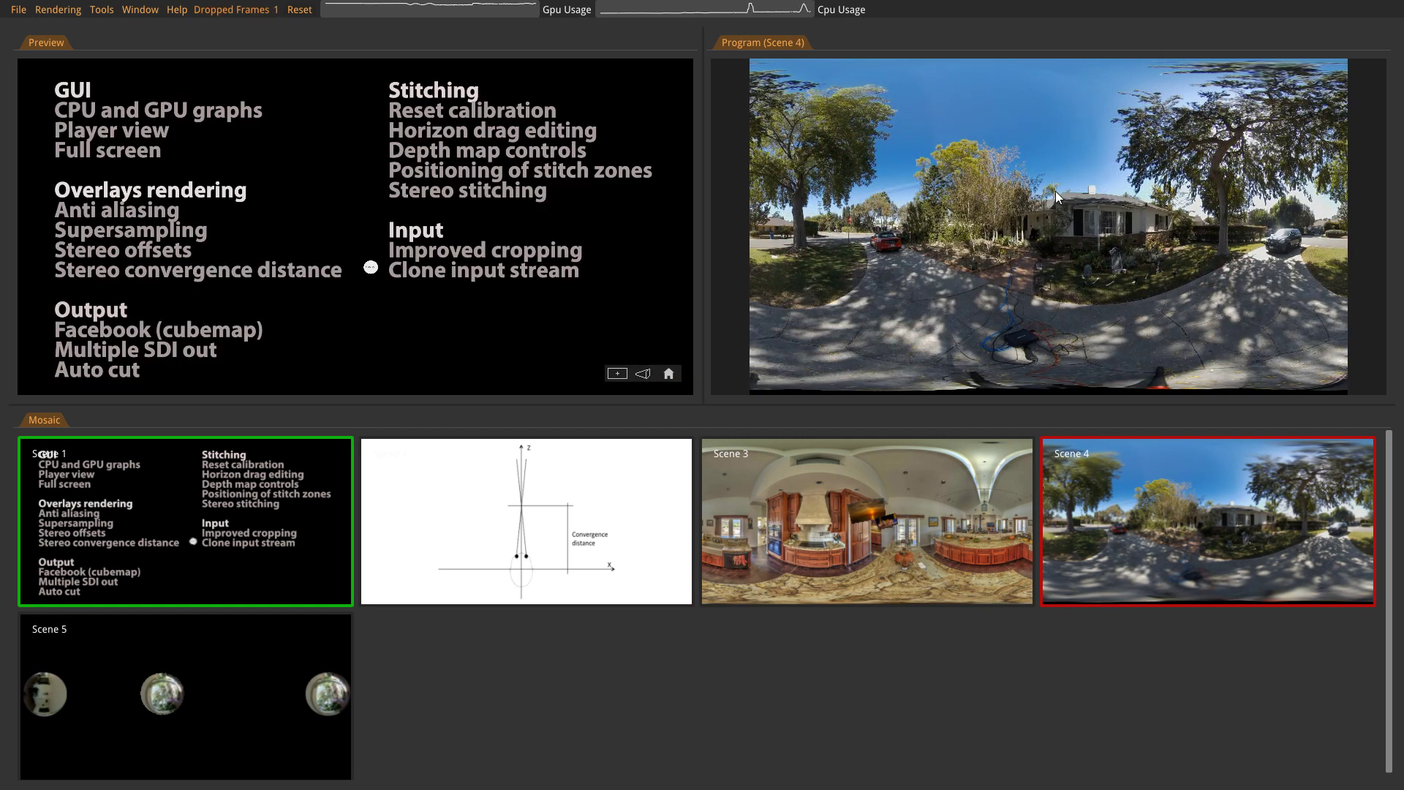
key("space")
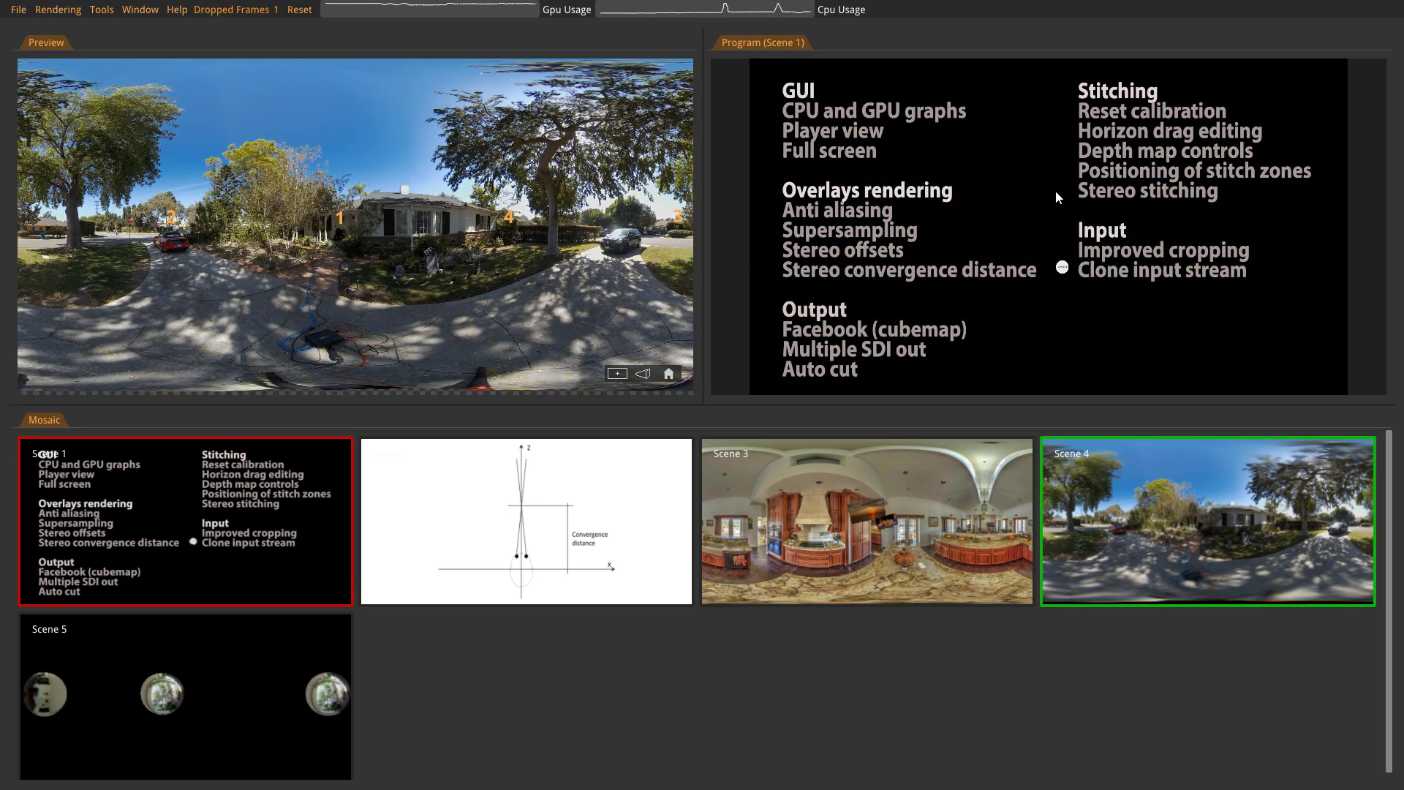
key("space")
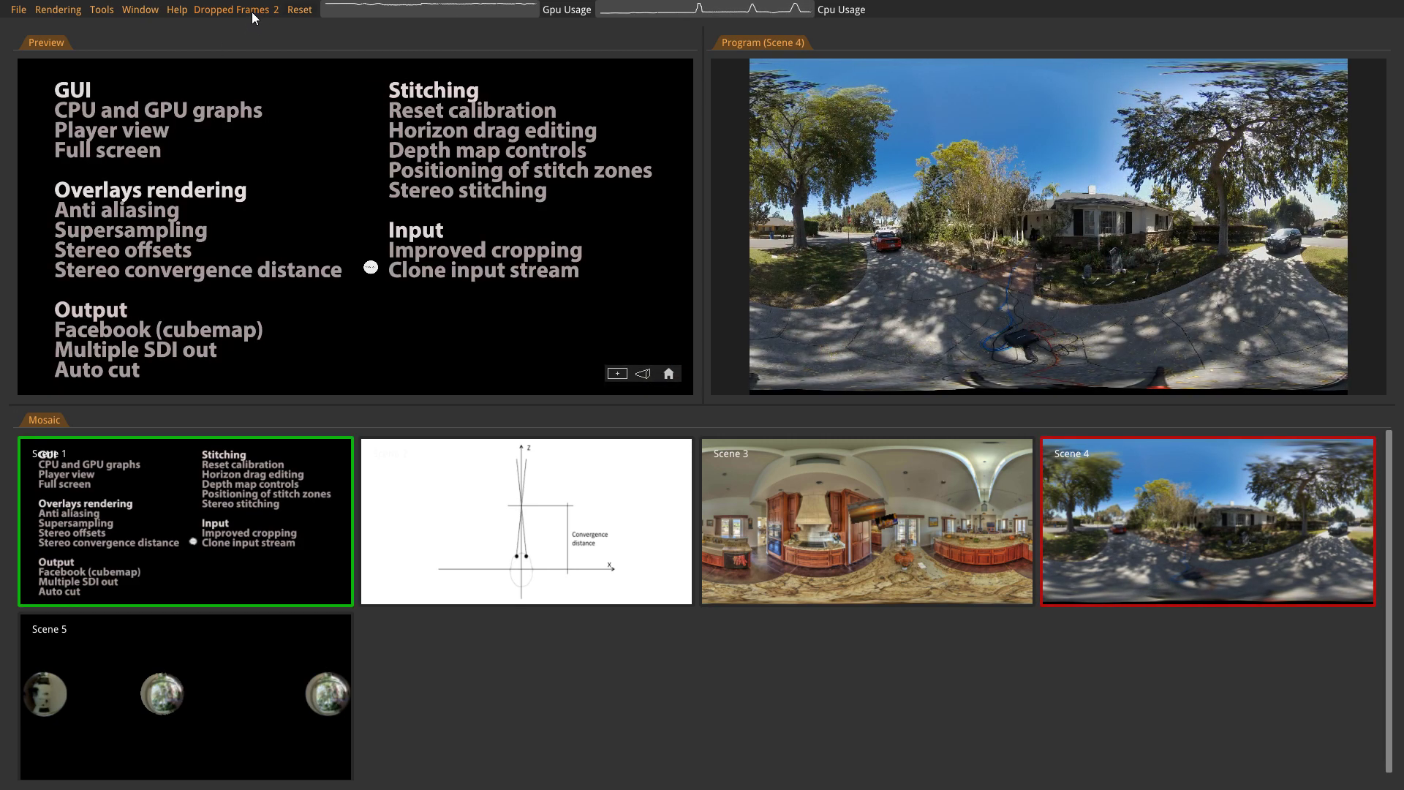
Drag the Supersampling slider from 4.00 X down to about 2.79 X and apply.
left_click(112, 8)
left_click(110, 27)
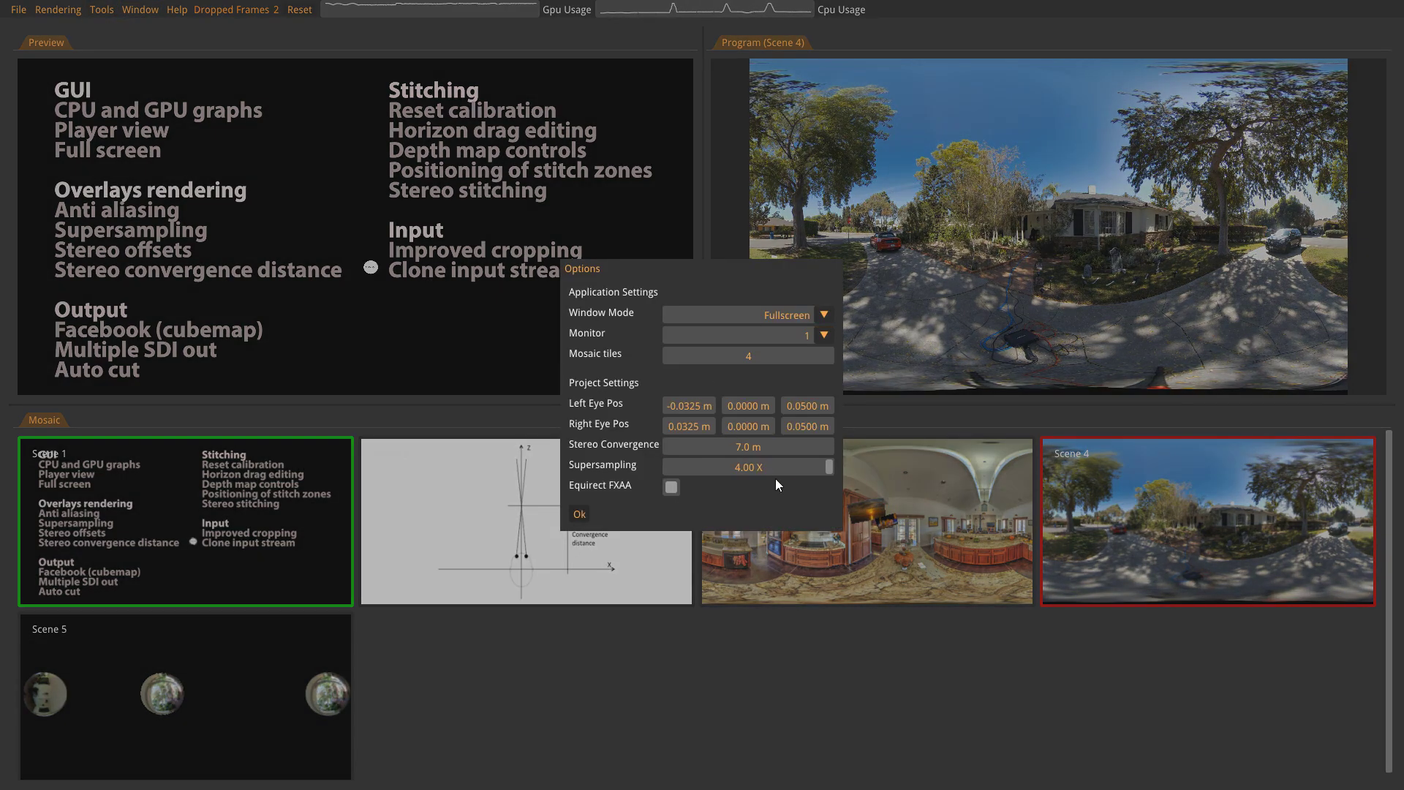
left_click_drag(828, 468, 788, 466)
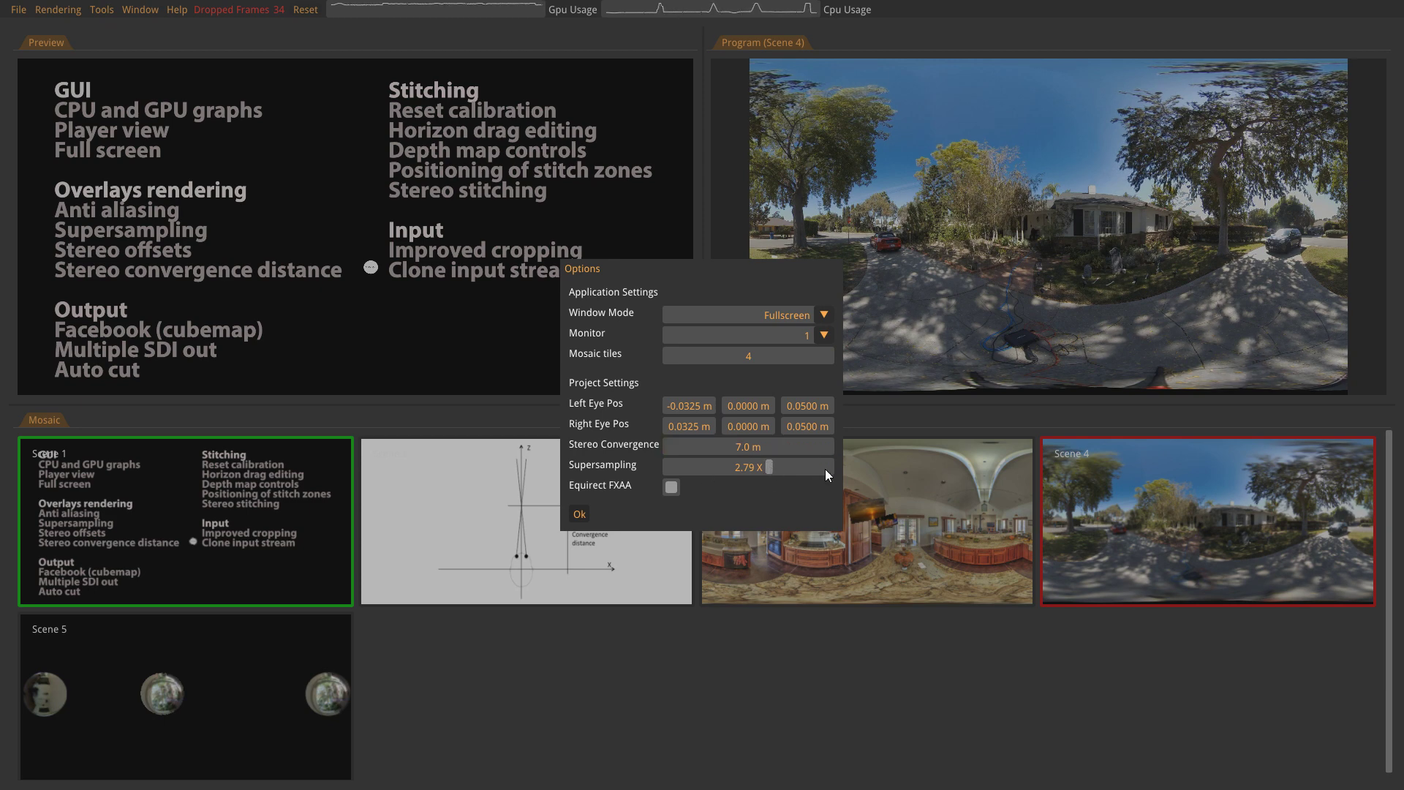
left_click(580, 514)
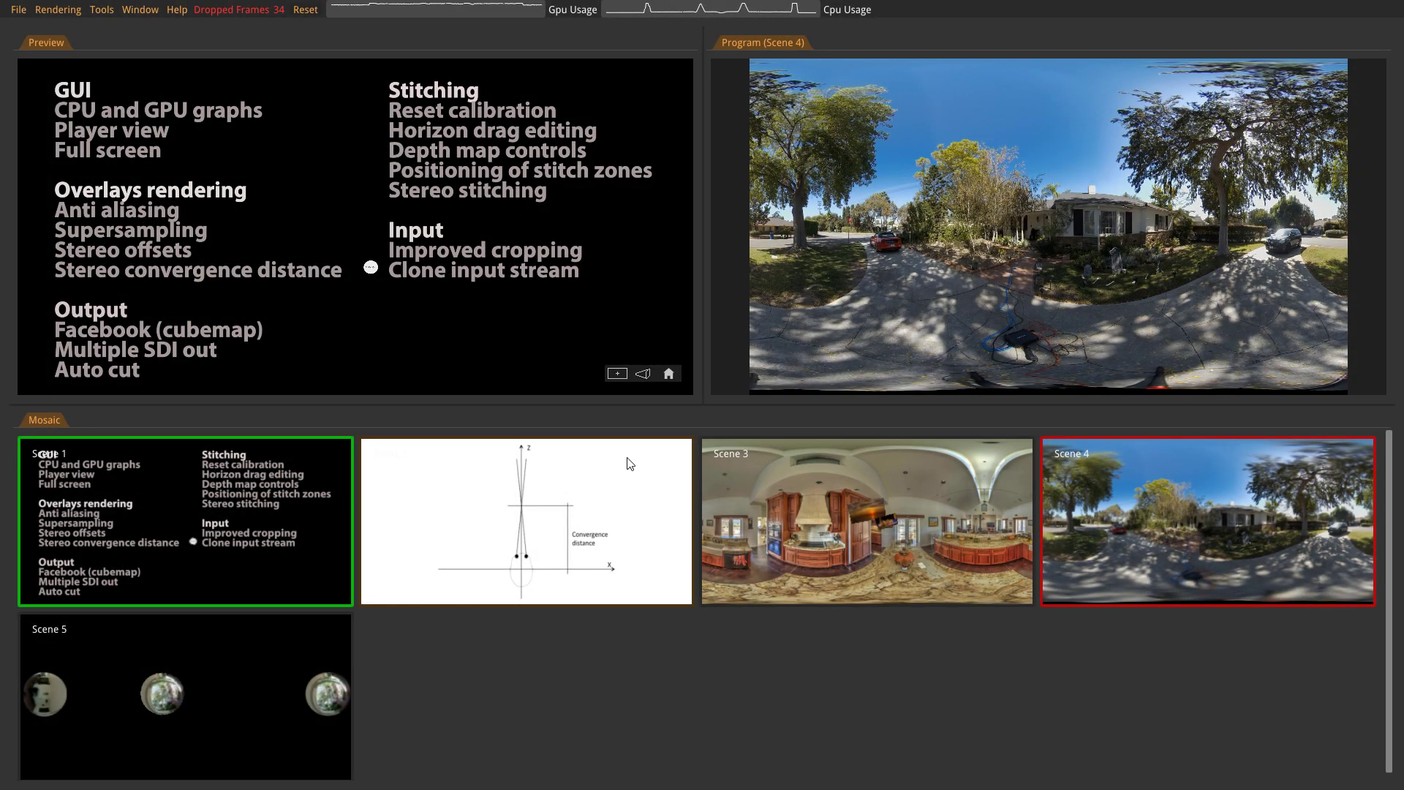
Zero the dropped-frames counter and swap between Scene 1 and Scene 4 three times.
left_click(308, 13)
key("space")
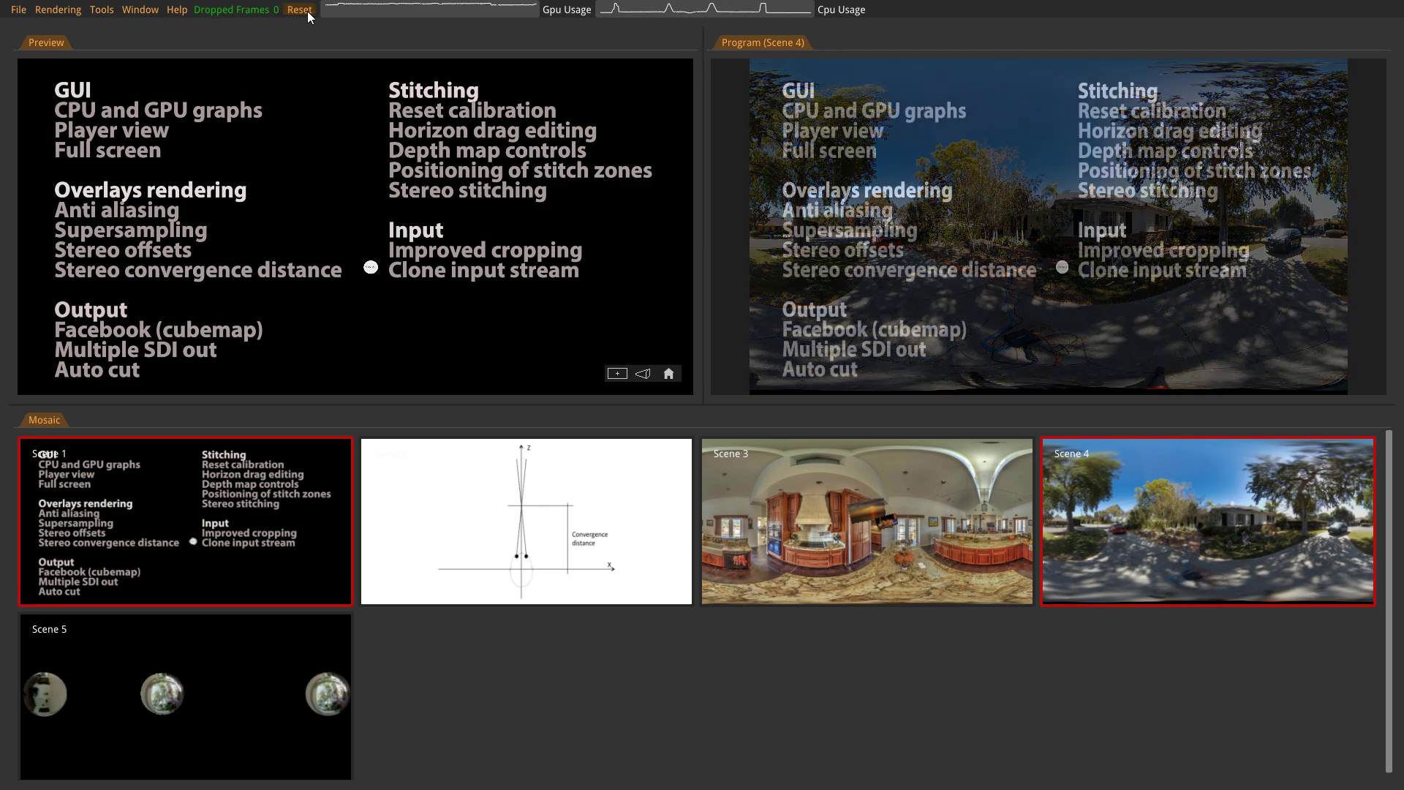
key("space")
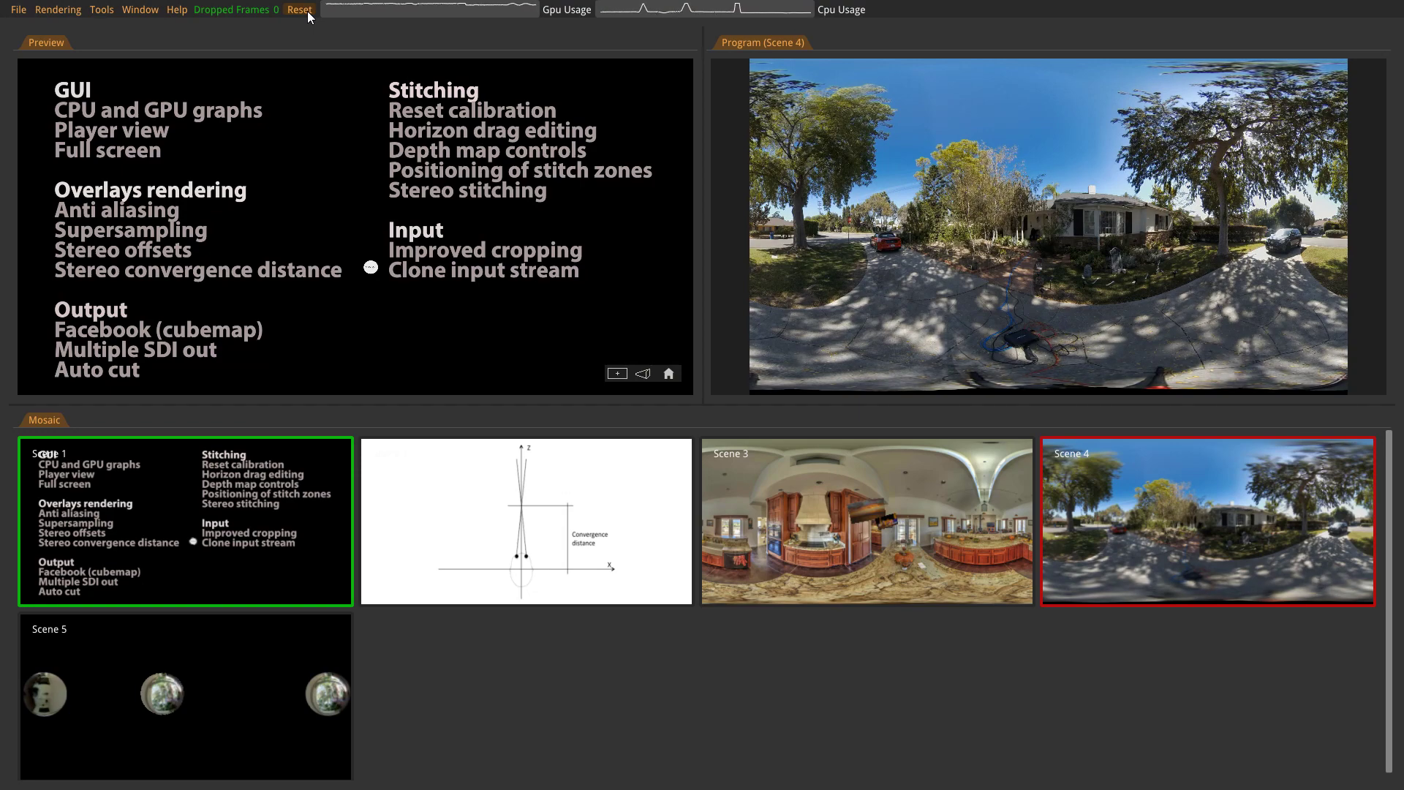
key("space")
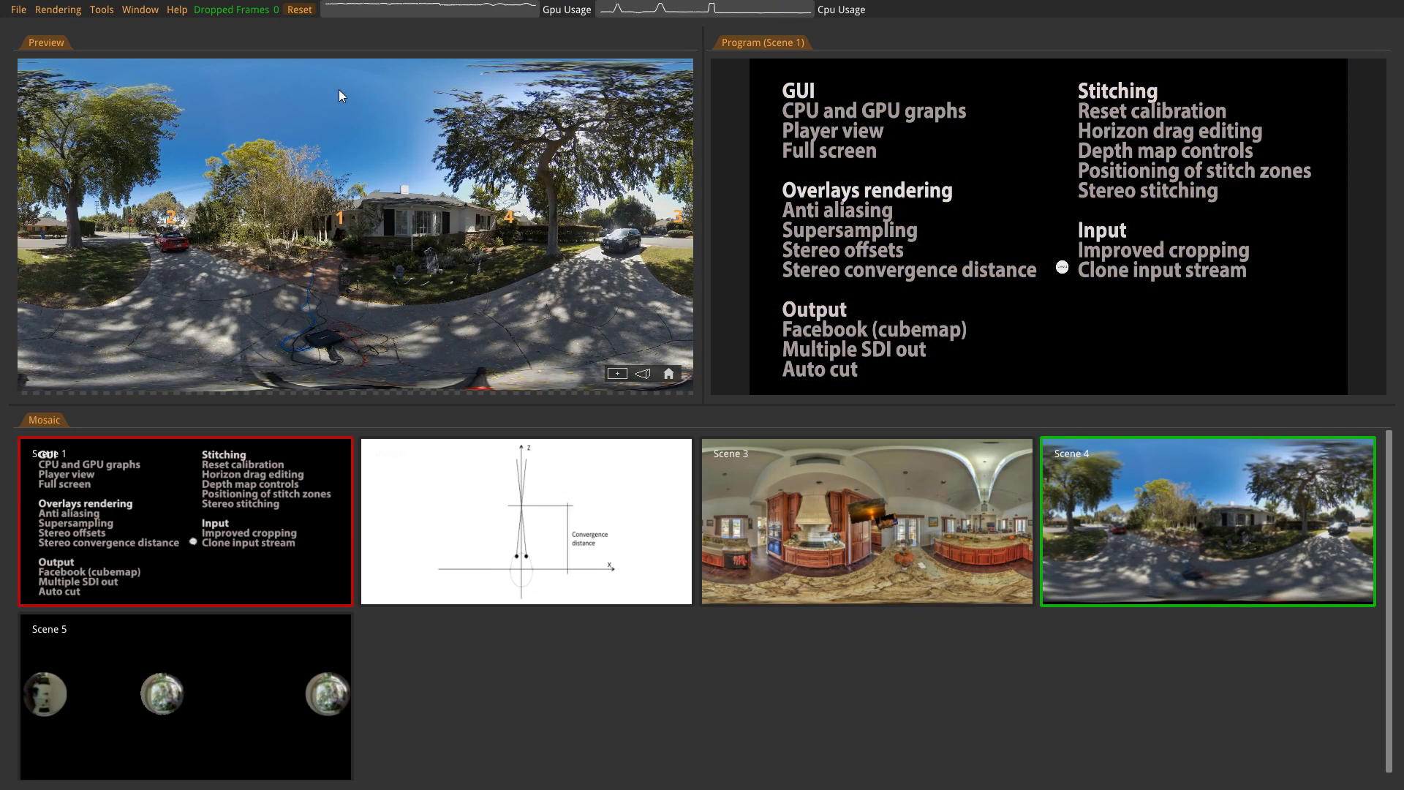